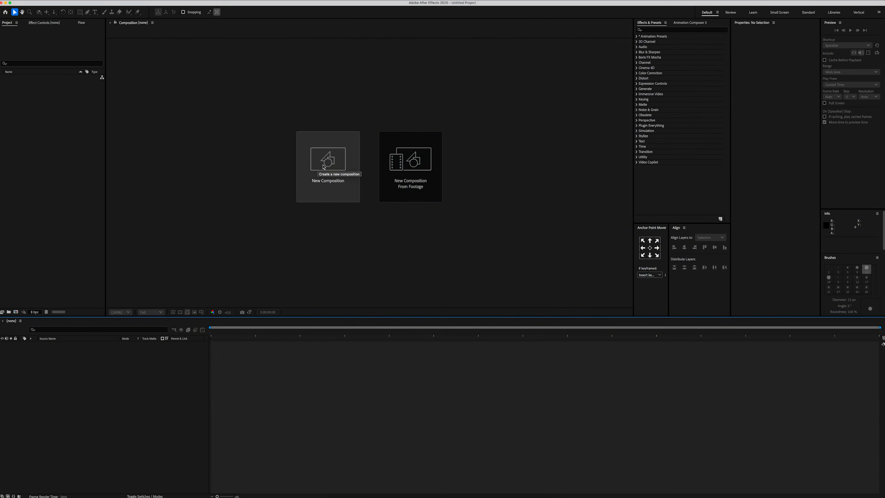
- Create a 1080x1920 portrait composition named MAIN and place the imported MP4 video in its timeline
{"action": "left_click", "coordinate": [329, 167]}
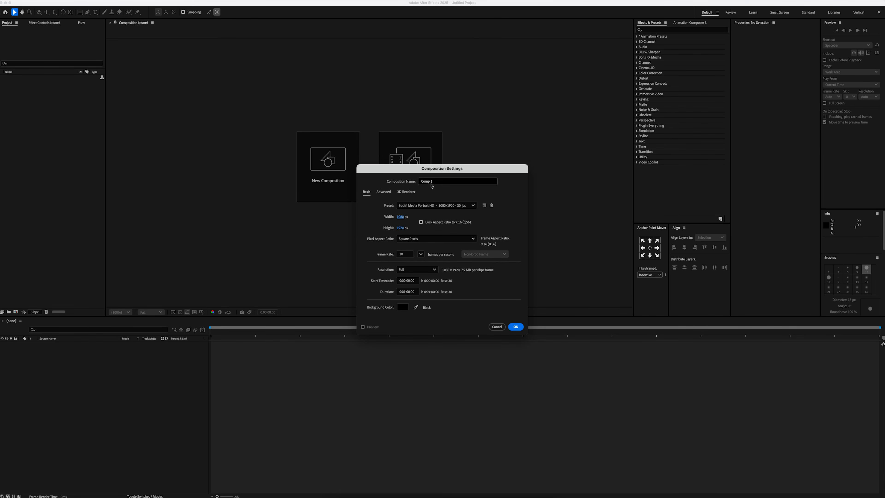
{"action": "type", "text": "MAIN"}
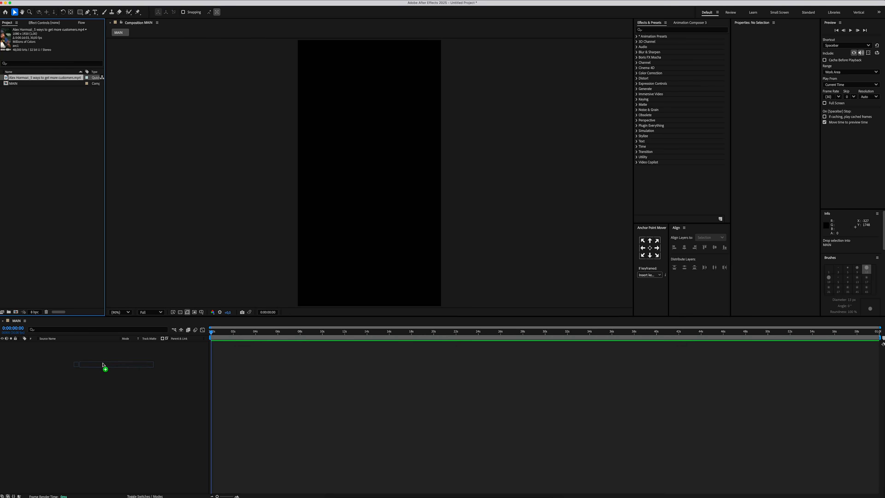
{"action": "left_click_drag", "start_coordinate": [103, 365], "coordinate": [102, 362]}
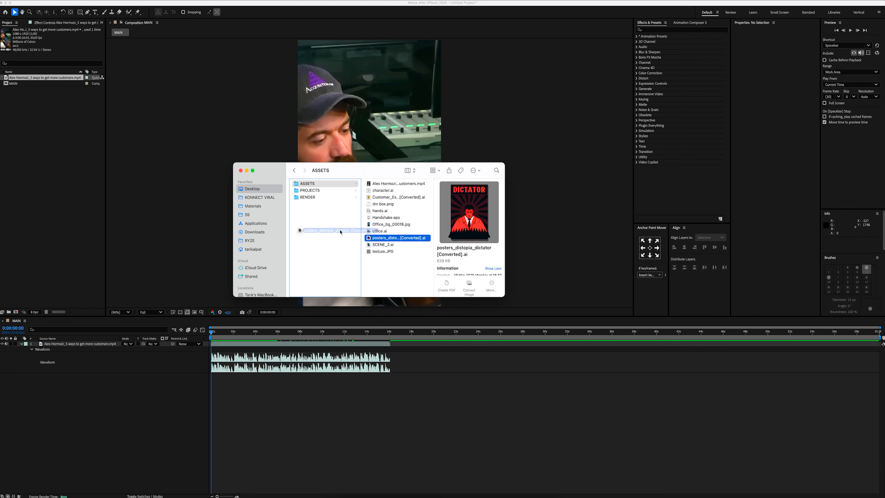
- Import the posters_distopia_dictator [Converted].ai artwork as a layered composition and open that composition
{"action": "left_click_drag", "start_coordinate": [394, 233], "coordinate": [64, 190]}
{"action": "key", "text": "Return"}
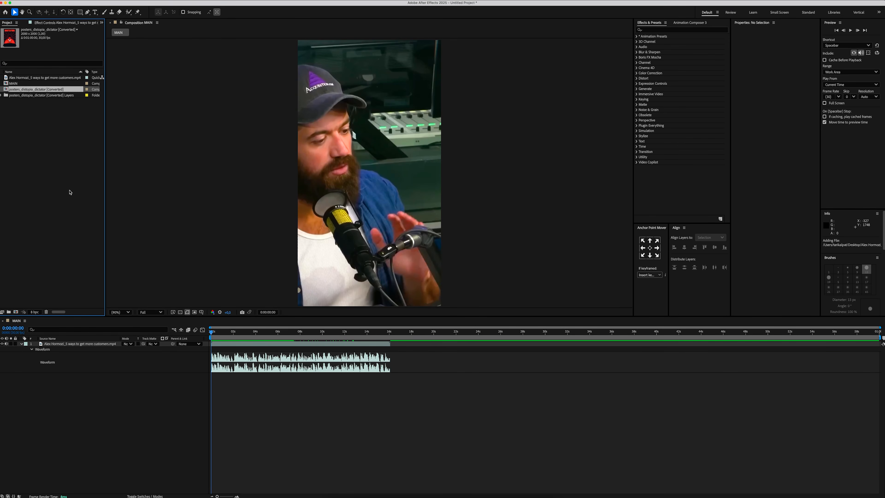
{"action": "double_click", "coordinate": [59, 91]}
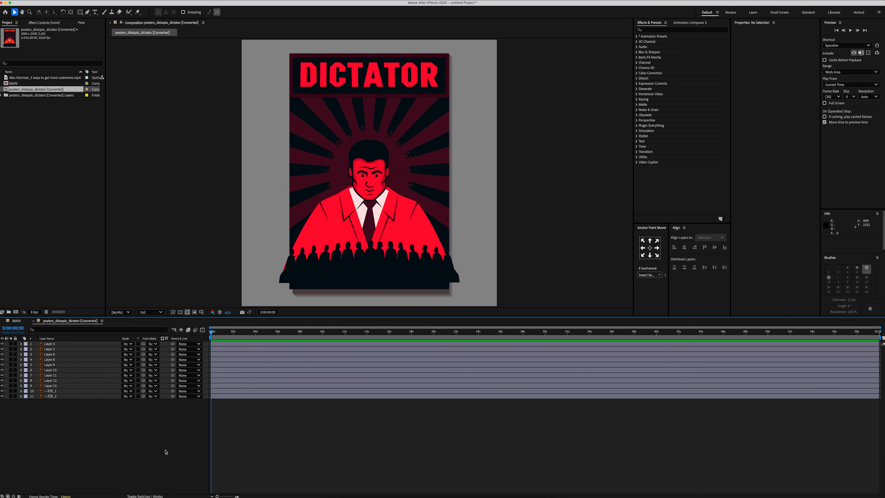
- Rename the poster composition SCENE_1 and set its size to 1080 x 1920 px
{"action": "key", "text": "super+k"}
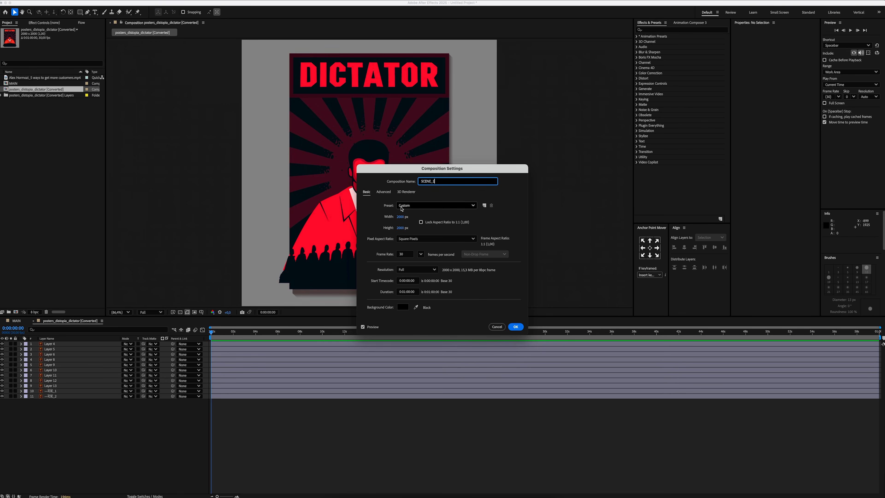
{"action": "type", "text": "SCENE_1"}
{"action": "left_click", "coordinate": [401, 217]}
{"action": "type", "text": "1080"}
{"action": "key", "text": "Tab"}
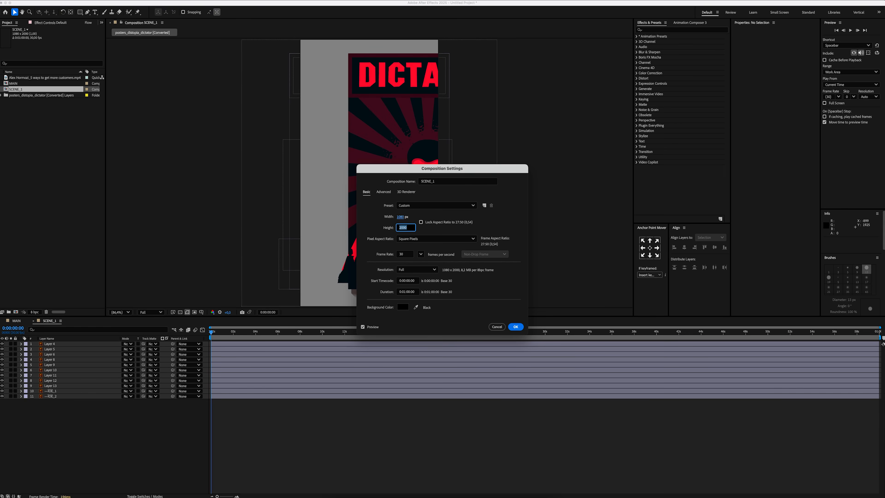
{"action": "type", "text": "1920"}
{"action": "key", "text": "Return"}
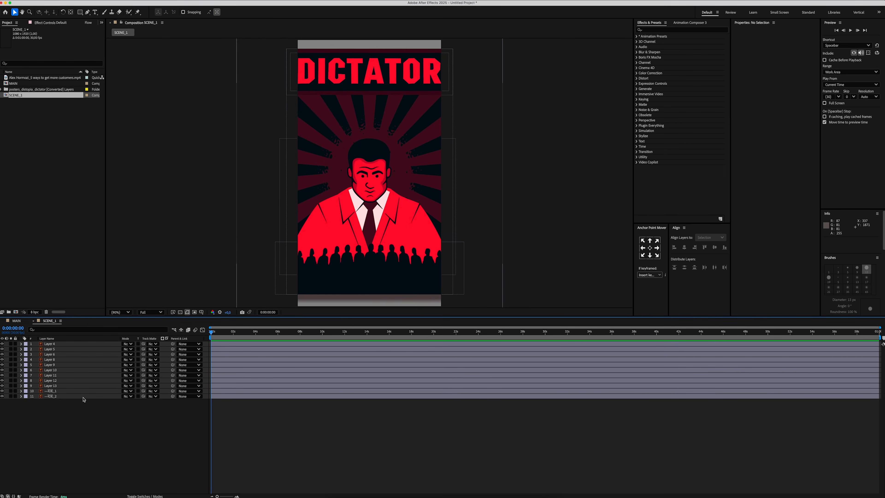
- Delete the two bottommost layers that form the grey backdrop behind the poster in SCENE_1
{"action": "left_click", "coordinate": [83, 397]}
{"action": "key", "text": "Delete"}
{"action": "left_click", "coordinate": [75, 391]}
{"action": "key", "text": "Delete"}
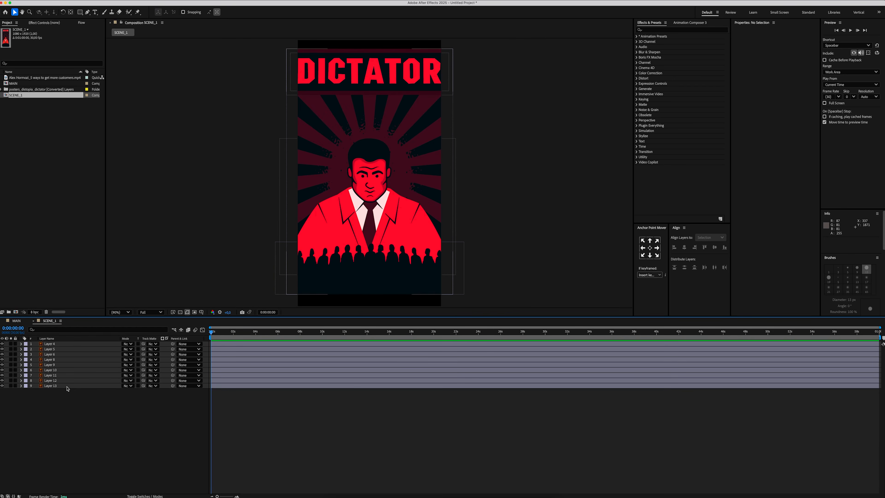
- Rename Layer 13 as Background and set its scale to 120%
{"action": "left_click", "coordinate": [66, 385]}
{"action": "key", "text": "Return"}
{"action": "type", "text": "Backgroun"}
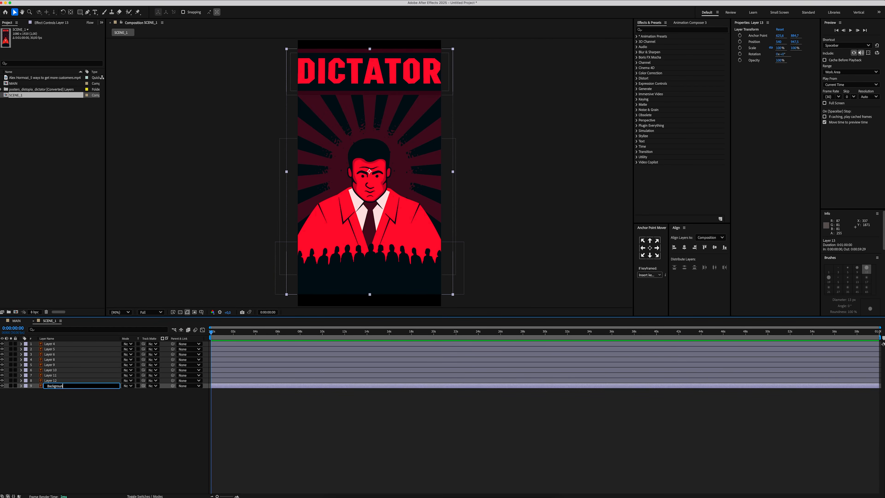
{"action": "type", "text": "d"}
{"action": "key", "text": "Return"}
{"action": "type", "text": "s"}
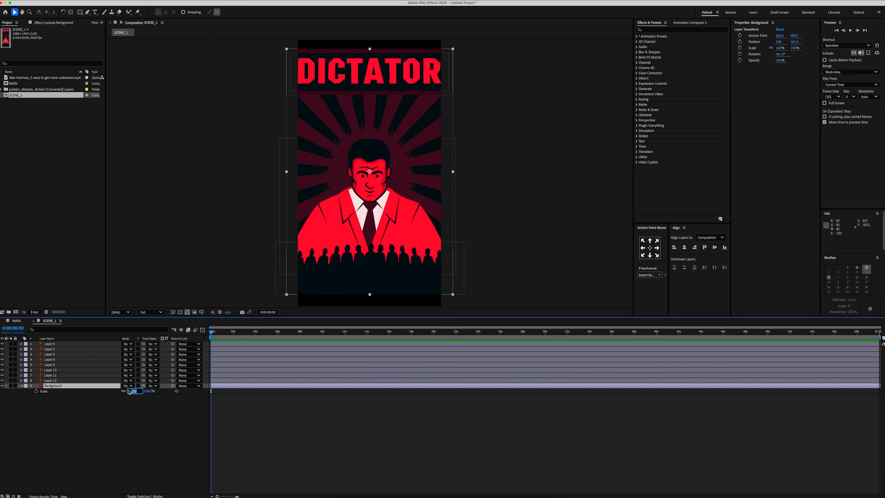
{"action": "type", "text": "120"}
{"action": "key", "text": "Return"}
{"action": "key", "text": "s"}
- Rename Layer 12 as Background_2 and Layer 11 as Text_background
{"action": "left_click", "coordinate": [50, 380]}
{"action": "key", "text": "Return"}
{"action": "type", "text": "Background_2"}
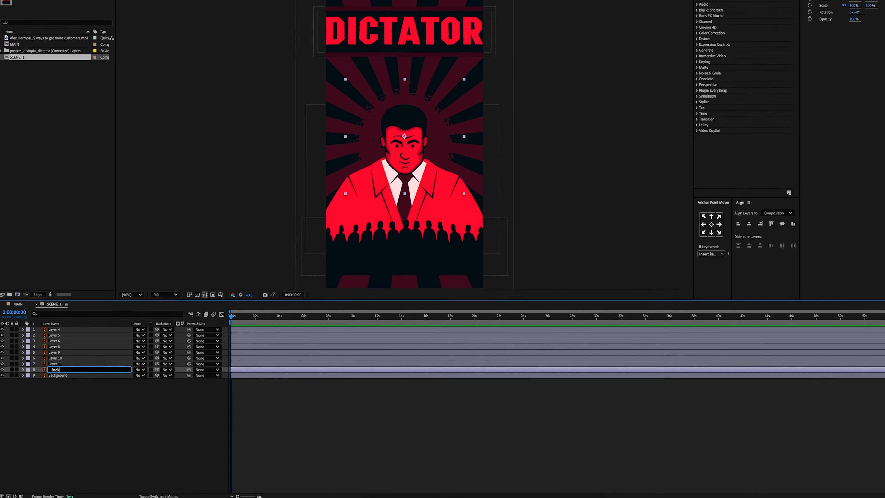
{"action": "key", "text": "Return"}
{"action": "left_click", "coordinate": [51, 375]}
{"action": "key", "text": "Return"}
{"action": "type", "text": "Text_background"}
{"action": "key", "text": "Return"}
- Rename Layer 10 as Text_background_2 and Layer 9 as Text
{"action": "left_click", "coordinate": [66, 329]}
{"action": "key", "text": "Return"}
{"action": "type", "text": "Text_background_2"}
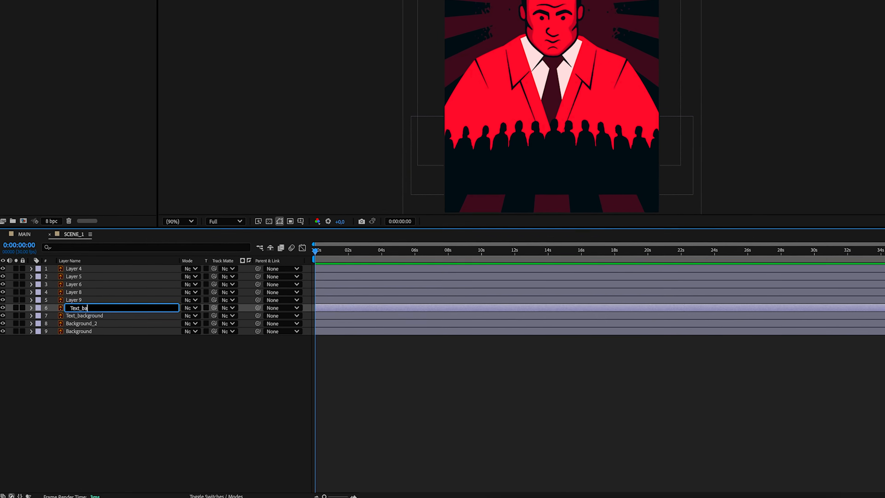
{"action": "left_click", "coordinate": [65, 322]}
{"action": "key", "text": "Return"}
{"action": "type", "text": "Text"}
{"action": "key", "text": "Return"}
- Delete Layer 8 and rename Layer 6 as Character
{"action": "left_click", "coordinate": [86, 287]}
{"action": "key", "text": "Delete"}
{"action": "left_click", "coordinate": [90, 279]}
{"action": "key", "text": "Return"}
{"action": "type", "text": "Character"}
{"action": "key", "text": "Return"}
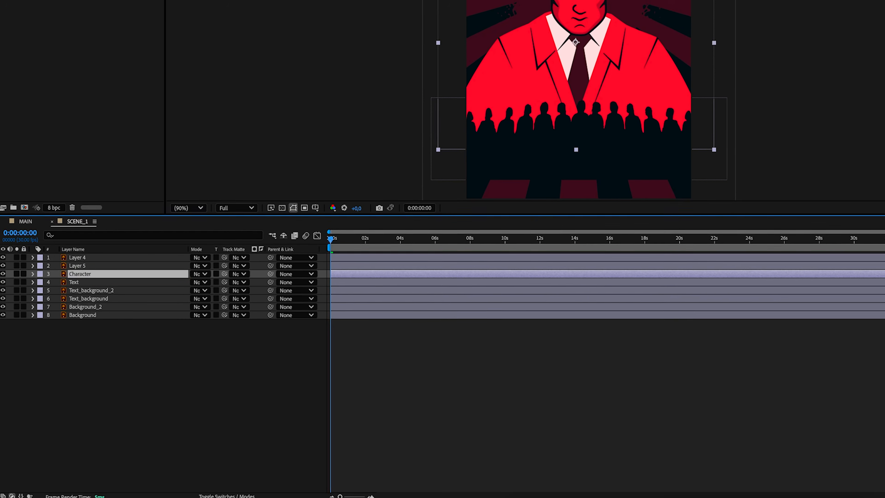
- Add a 0° rotation keyframe to the Background layer at the start of the composition
{"action": "left_click", "coordinate": [99, 306]}
{"action": "key", "text": "r"}
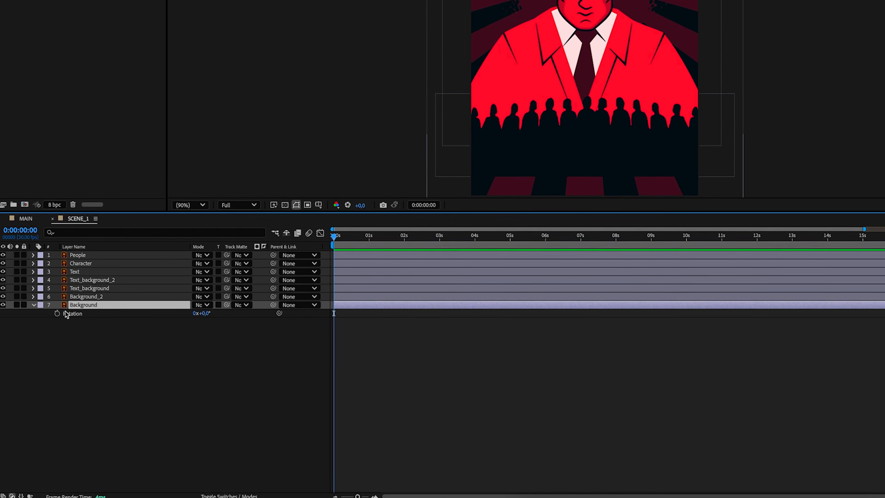
{"action": "left_click", "coordinate": [57, 314]}
{"action": "key", "text": "equal"}
{"action": "key", "text": "equal"}
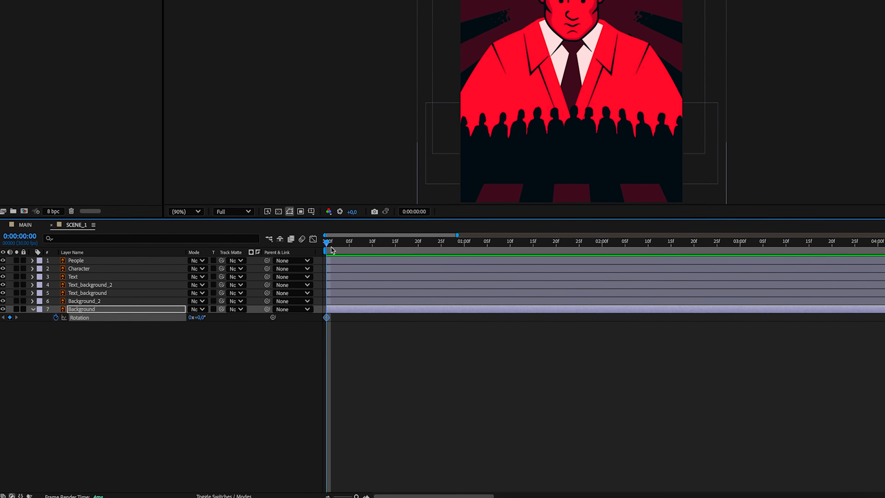
- Set the Background layer's rotation to 10° at 0:00:01:20 and preview the animation from the start
{"action": "left_click_drag", "start_coordinate": [333, 245], "coordinate": [546, 264]}
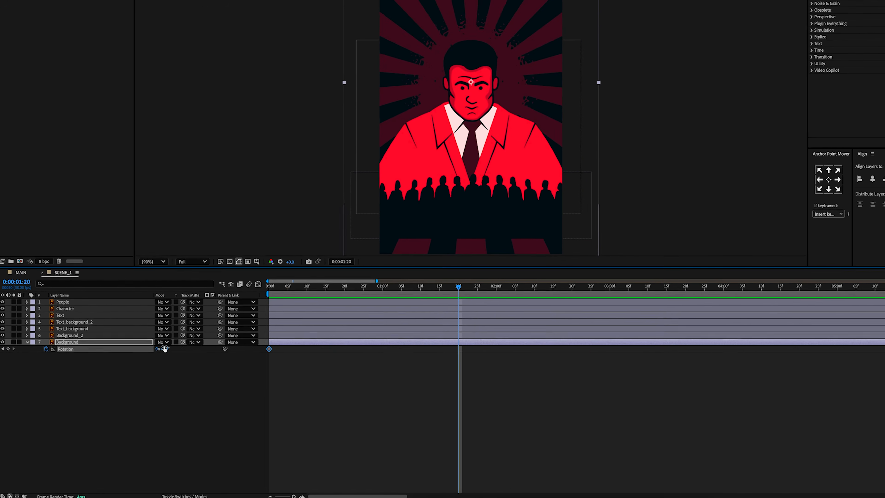
{"action": "left_click", "coordinate": [165, 349]}
{"action": "type", "text": "10"}
{"action": "key", "text": "Return"}
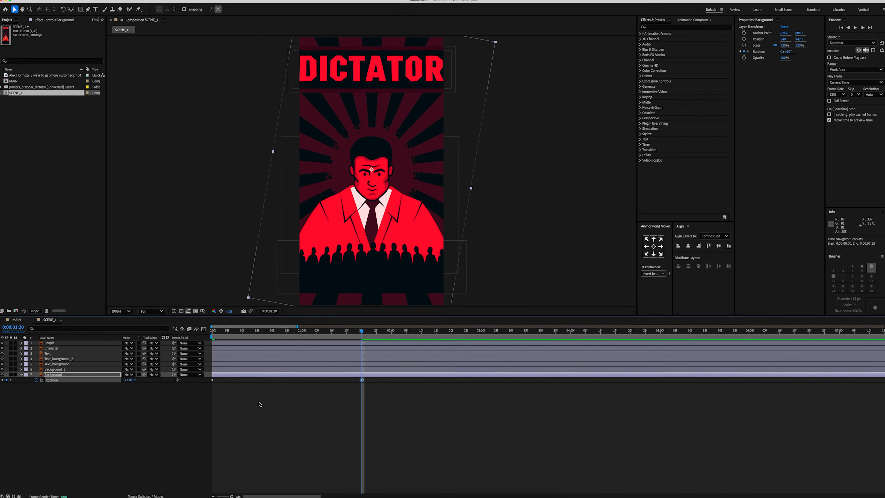
{"action": "left_click", "coordinate": [260, 404]}
{"action": "key", "text": "Home"}
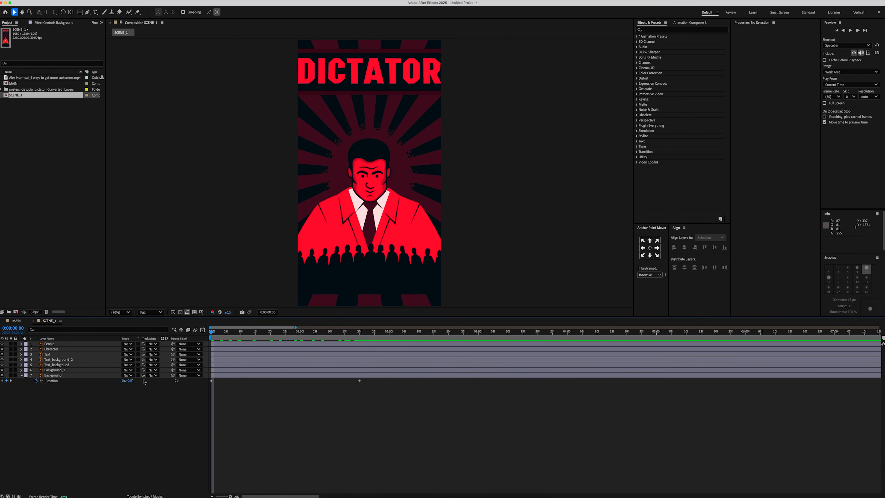
{"action": "key", "text": "space"}
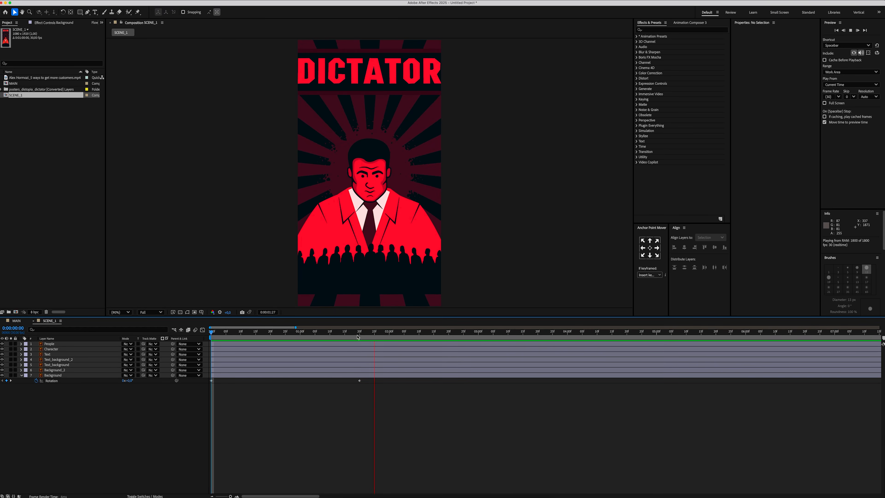
{"action": "key", "text": "space"}
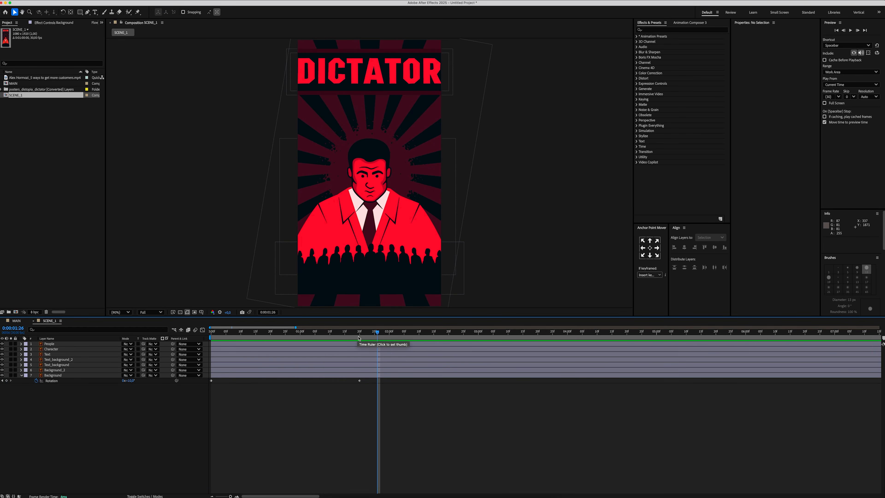
- Move the Text_background and Text_background_2 layers together upward, closer to the poster's upper edge
{"action": "left_click", "coordinate": [66, 365]}
{"action": "left_click", "coordinate": [67, 359], "text": "shift"}
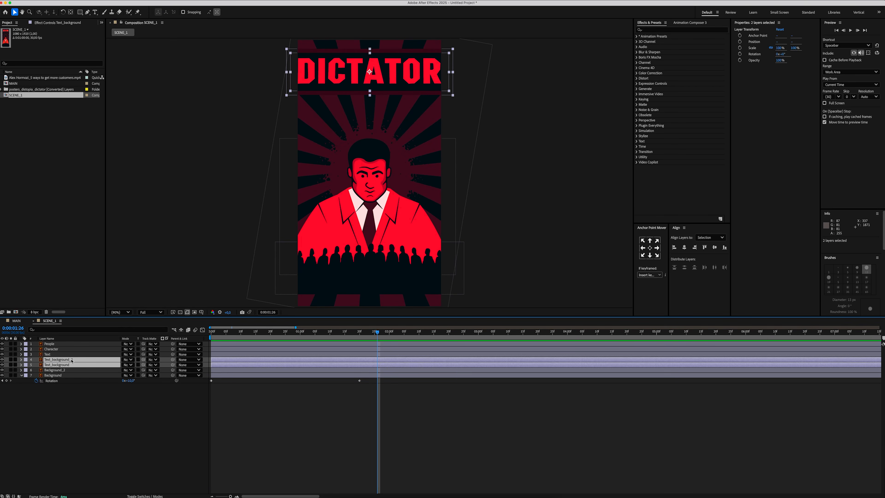
{"action": "key", "text": "p"}
{"action": "left_click_drag", "start_coordinate": [134, 365], "coordinate": [124, 365]}
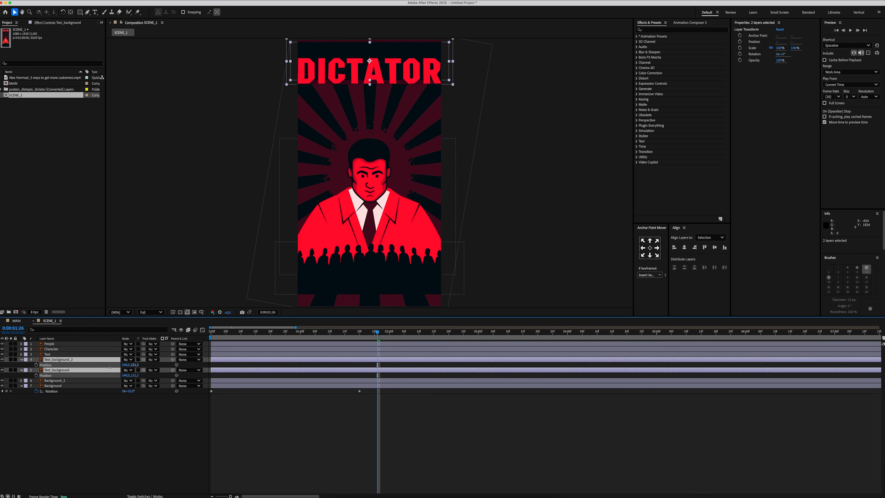
{"action": "left_click", "coordinate": [90, 419]}
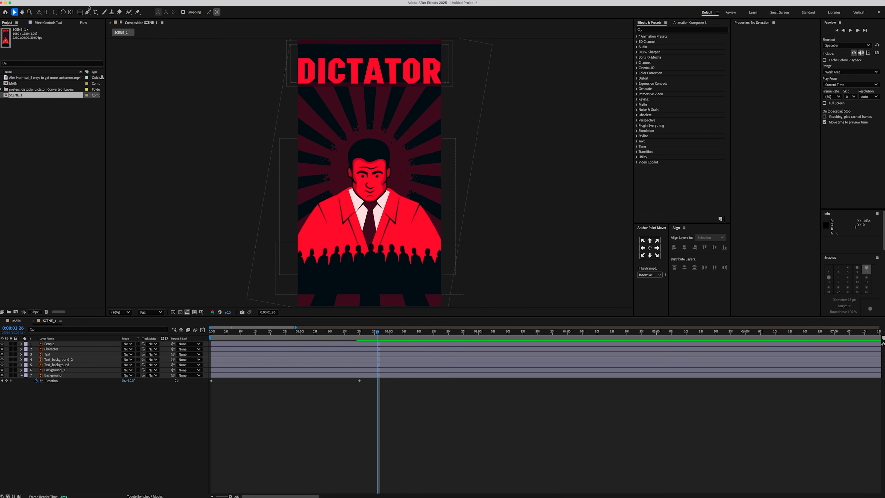
- Add a red CUSTOMERS text layer, center its anchor point, and center it horizontally in the composition
{"action": "left_click", "coordinate": [96, 12]}
{"action": "left_click", "coordinate": [334, 125]}
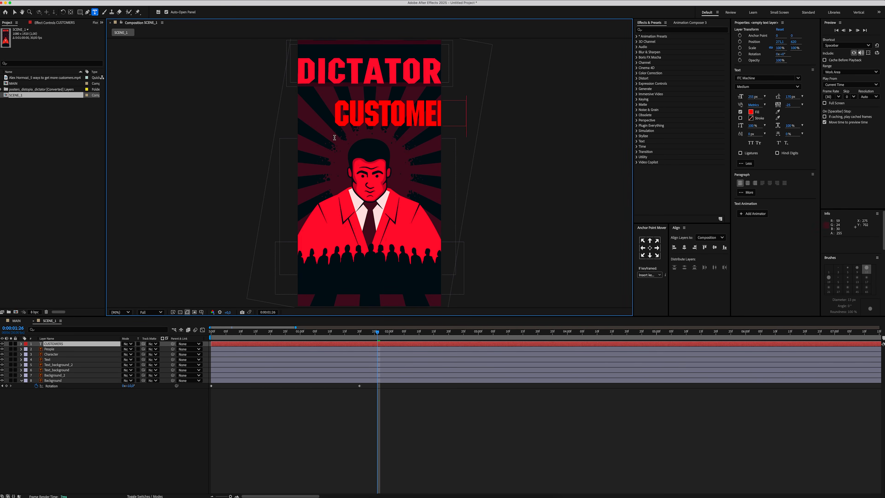
{"action": "key", "text": "super+a"}
{"action": "left_click", "coordinate": [650, 248]}
{"action": "left_click", "coordinate": [685, 247]}
{"action": "key", "text": "v"}
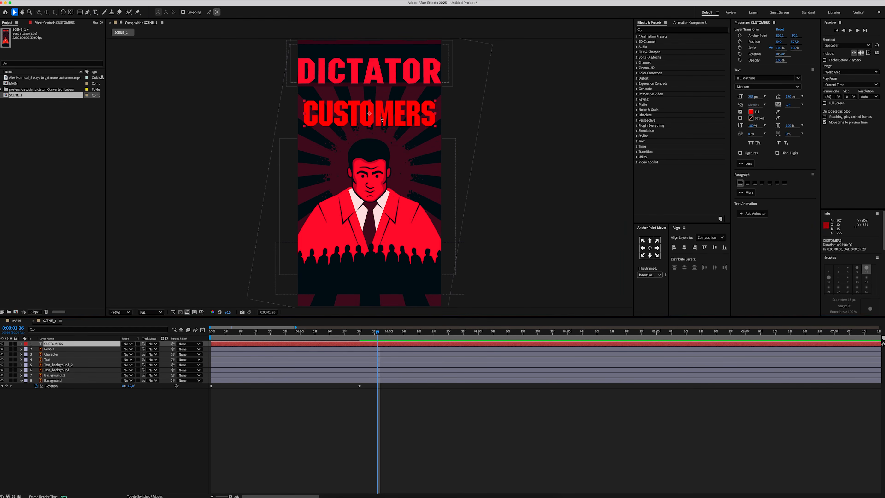
- Move the CUSTOMERS text up into the title banner and delete the original DICTATOR text layer
{"action": "left_click_drag", "start_coordinate": [383, 117], "coordinate": [383, 68]}
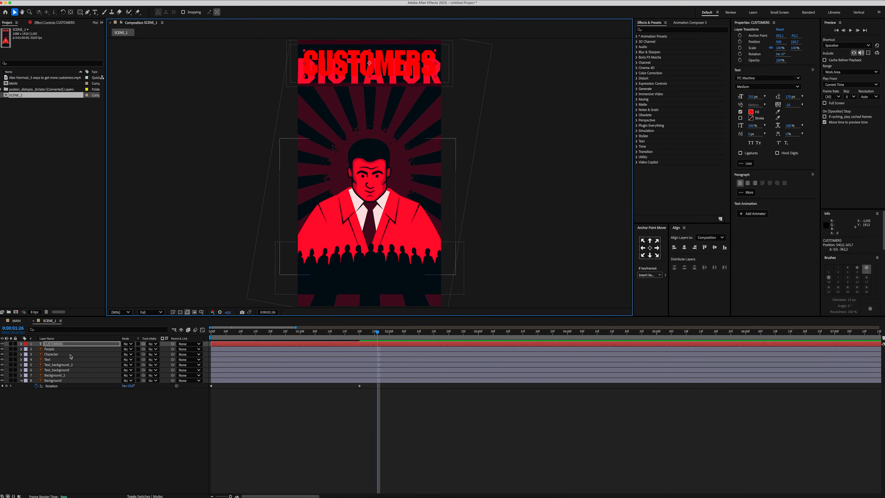
{"action": "left_click", "coordinate": [49, 360]}
{"action": "key", "text": "Delete"}
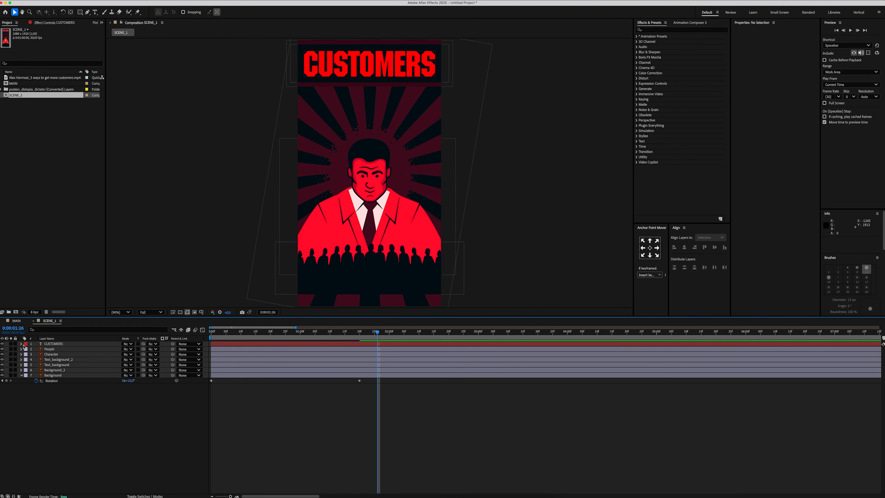
- Add an opacity text animator to the CUSTOMERS layer and set the animator's opacity to 0%
{"action": "left_click", "coordinate": [49, 344]}
{"action": "left_click", "coordinate": [21, 344]}
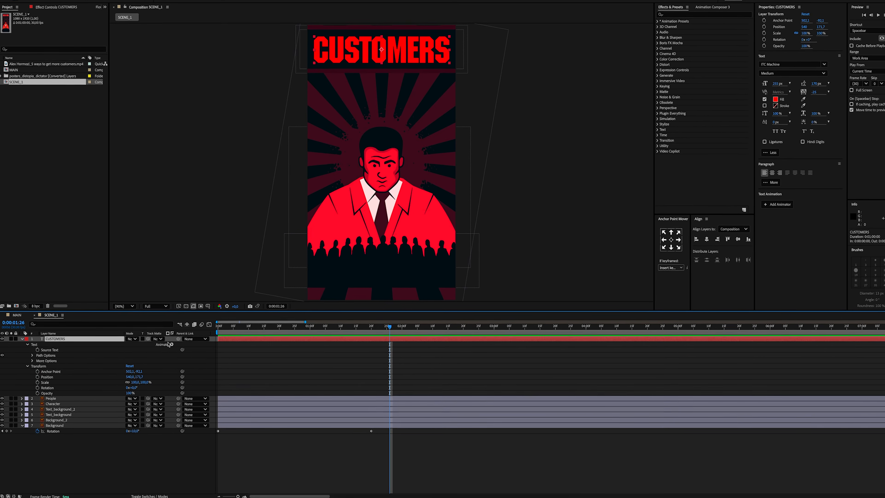
{"action": "left_click", "coordinate": [171, 344]}
{"action": "left_click", "coordinate": [191, 394]}
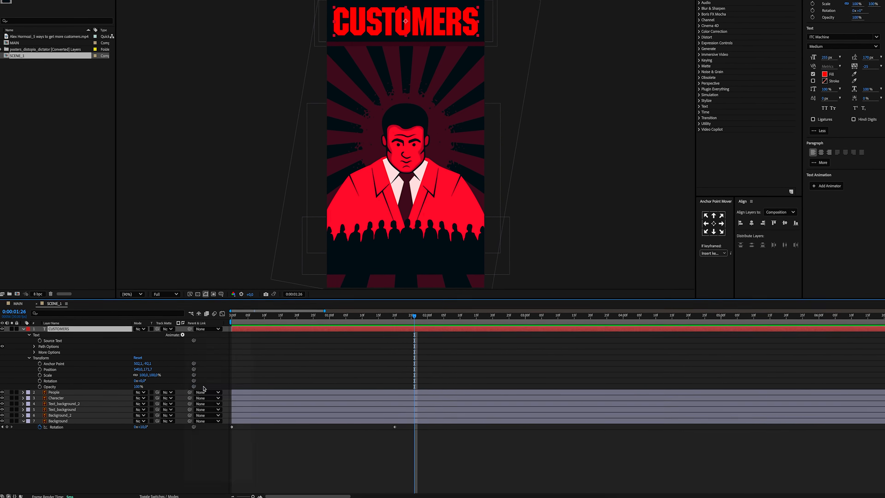
{"action": "left_click", "coordinate": [41, 363]}
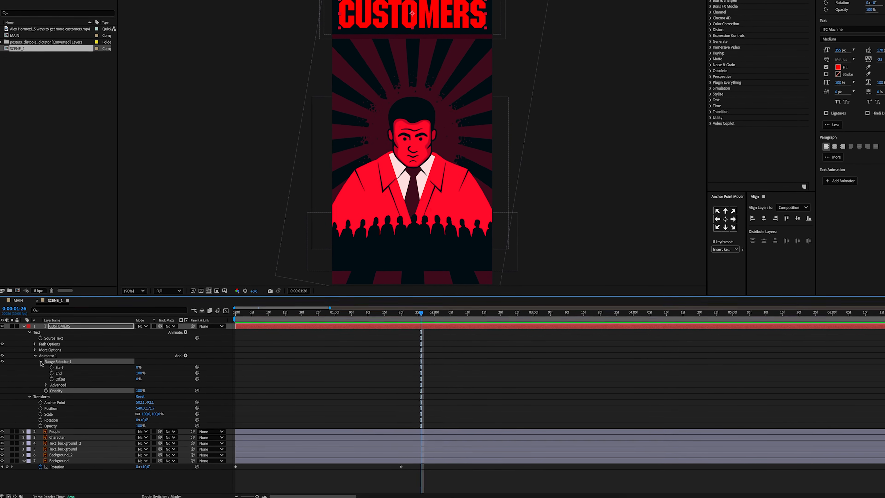
{"action": "left_click_drag", "start_coordinate": [140, 390], "coordinate": [91, 390]}
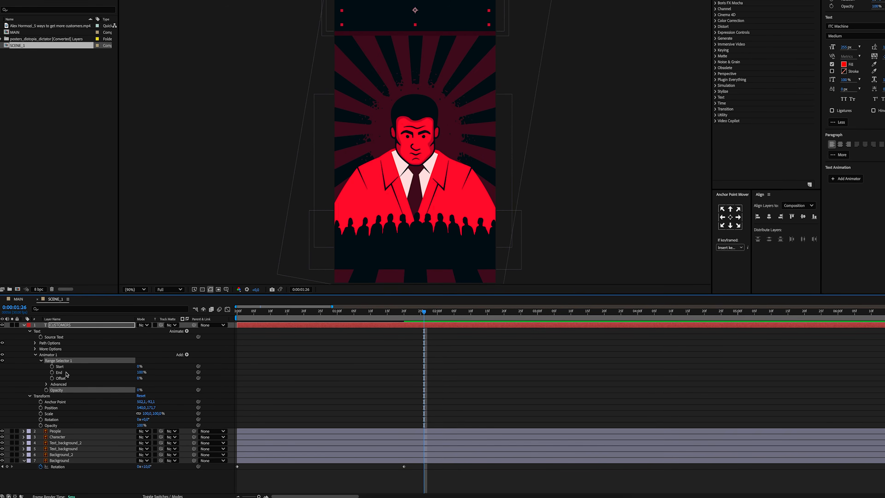
- Keyframe the Range Selector's Start from 0% at the first frame to 100% at 0:00:00:21 and preview the text reveal
{"action": "key", "text": "Home"}
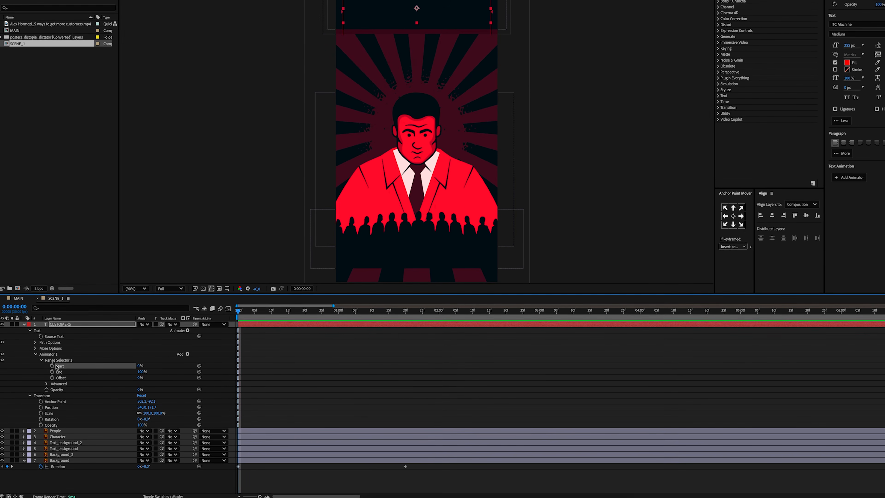
{"action": "left_click", "coordinate": [309, 311]}
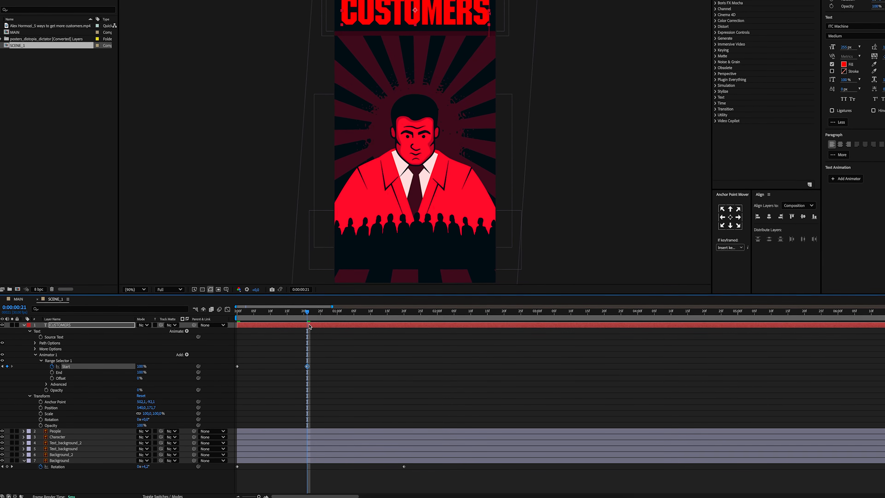
{"action": "key", "text": "space"}
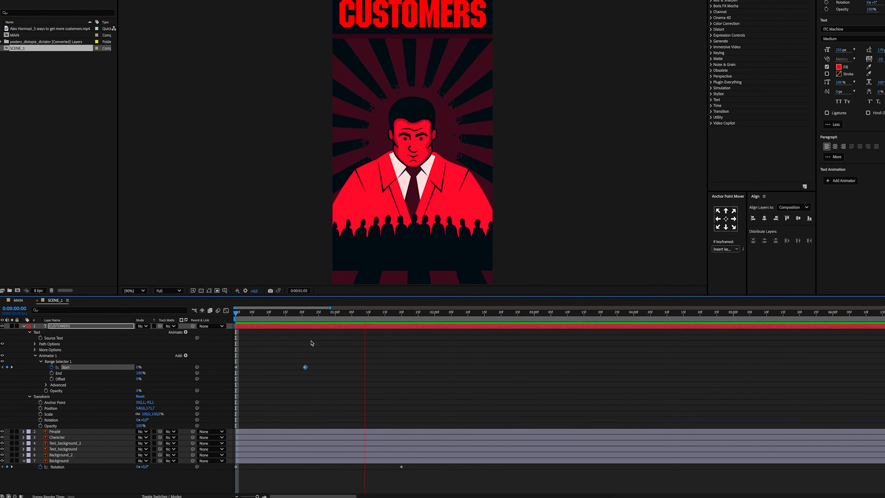
- Apply Easy Ease to the CUSTOMERS Start keyframe at 0:00:00:21, lengthen its incoming ease in the speed graph, and preview the reveal
{"action": "right_click", "coordinate": [305, 367]}
{"action": "mouse_move", "coordinate": [331, 475]}
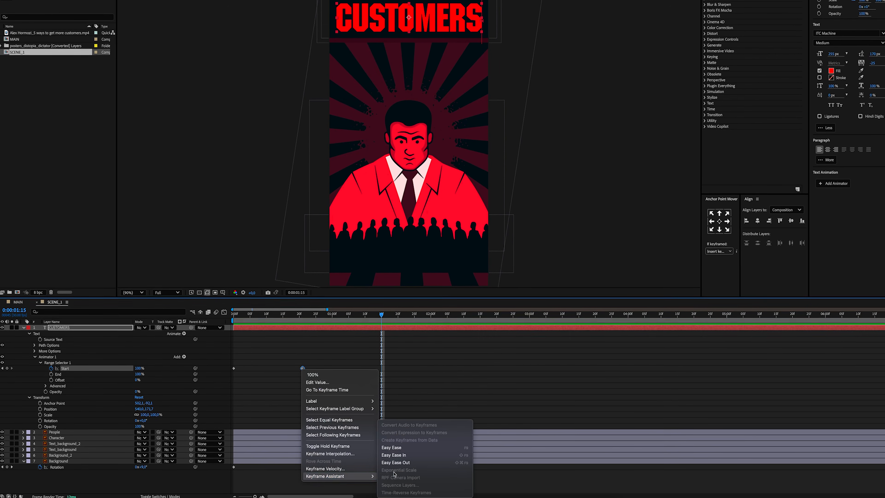
{"action": "left_click", "coordinate": [393, 448]}
{"action": "key", "text": "shift+F3"}
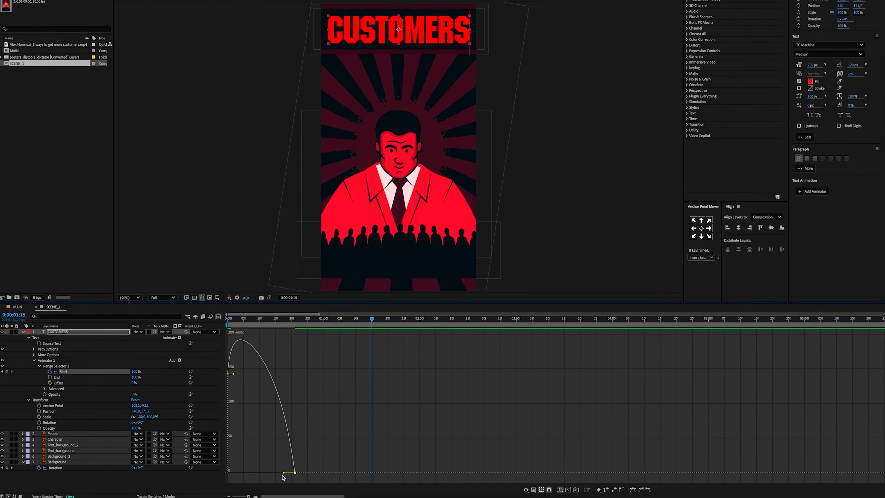
{"action": "left_click_drag", "start_coordinate": [284, 473], "coordinate": [268, 473]}
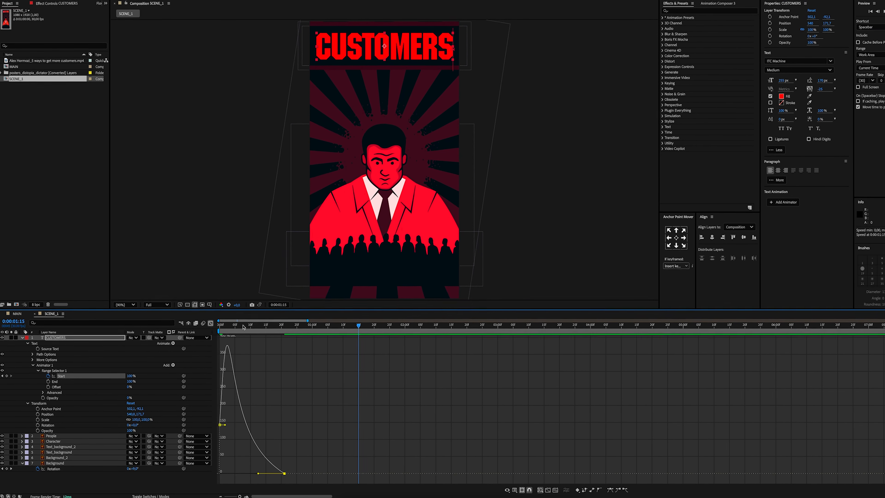
{"action": "key", "text": "space"}
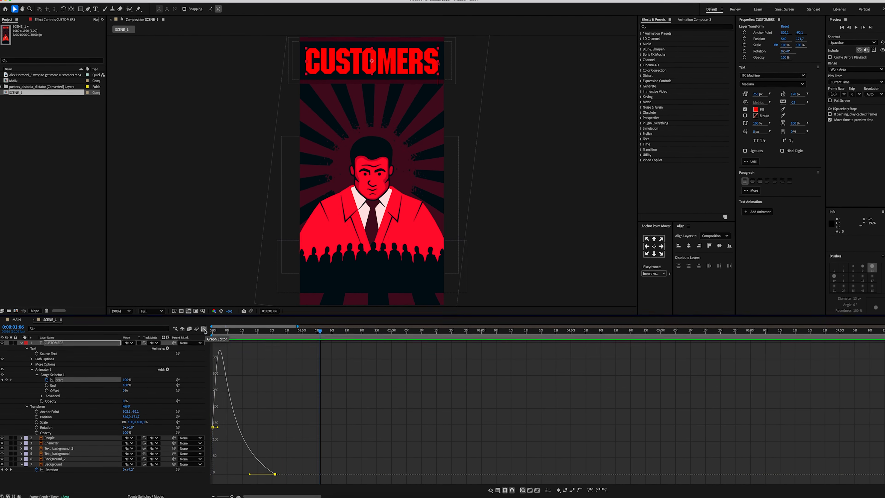
{"action": "left_click", "coordinate": [204, 330]}
{"action": "left_click", "coordinate": [233, 349]}
{"action": "key", "text": "u"}
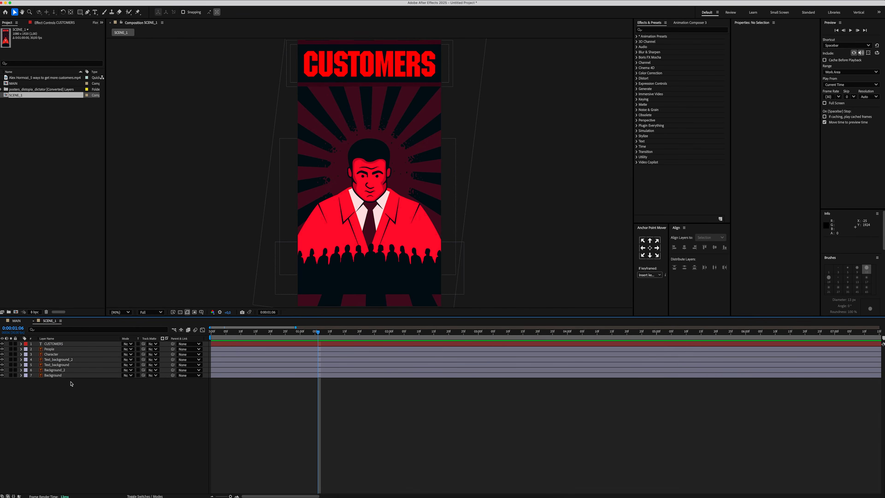
- Keyframe the People layer's vertical position from about 2114 at the first frame to about 1733 at 0:00:00:20
{"action": "left_click", "coordinate": [56, 350]}
{"action": "key", "text": "p"}
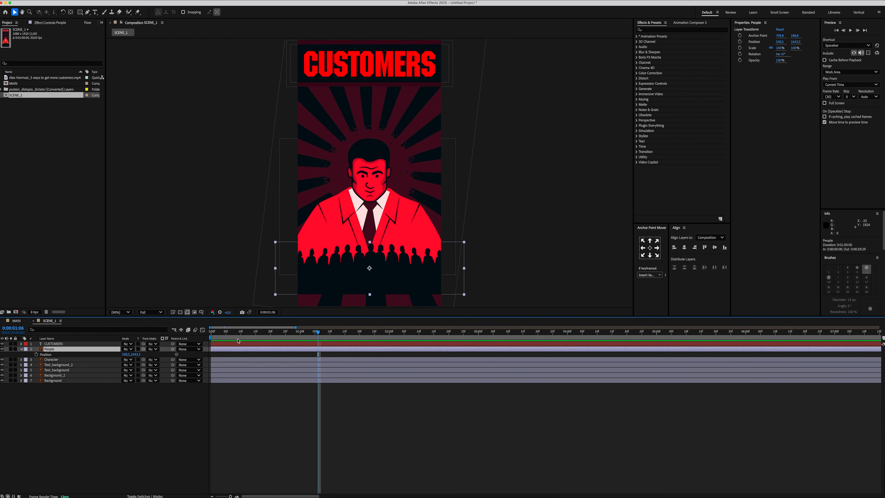
{"action": "left_click_drag", "start_coordinate": [302, 335], "coordinate": [274, 340]}
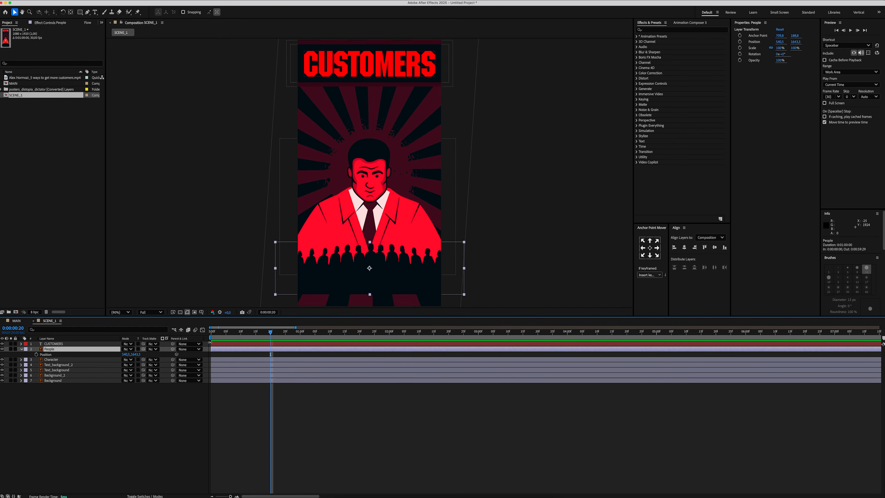
{"action": "left_click_drag", "start_coordinate": [135, 354], "coordinate": [165, 348]}
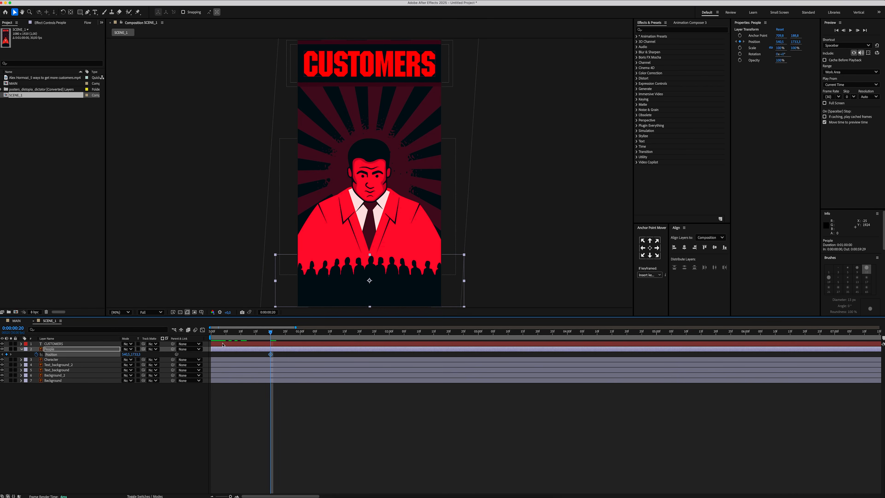
{"action": "key", "text": "Home"}
{"action": "left_click_drag", "start_coordinate": [133, 354], "coordinate": [193, 347]}
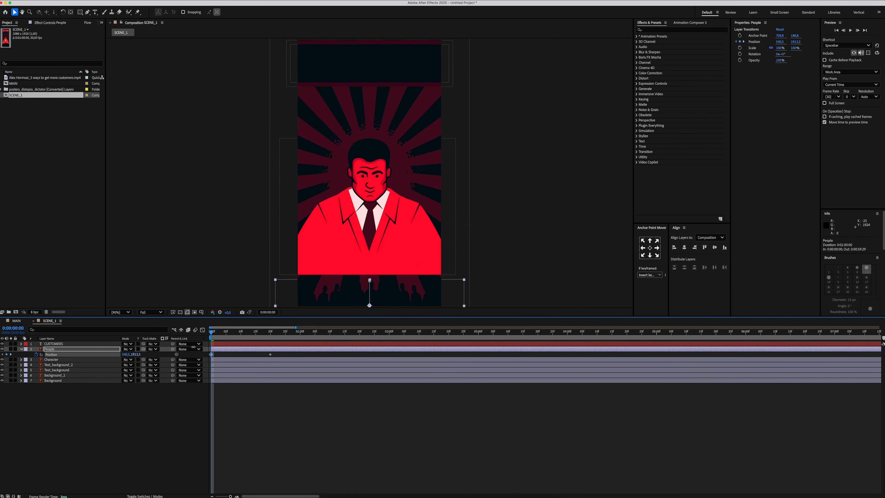
- Apply Easy Ease to both People position keyframes, shape the speed curve for a fast start and long slowdown, and preview it
{"action": "left_click_drag", "start_coordinate": [279, 352], "coordinate": [202, 358]}
{"action": "right_click", "coordinate": [212, 354]}
{"action": "mouse_move", "coordinate": [256, 450]}
{"action": "left_click", "coordinate": [296, 452]}
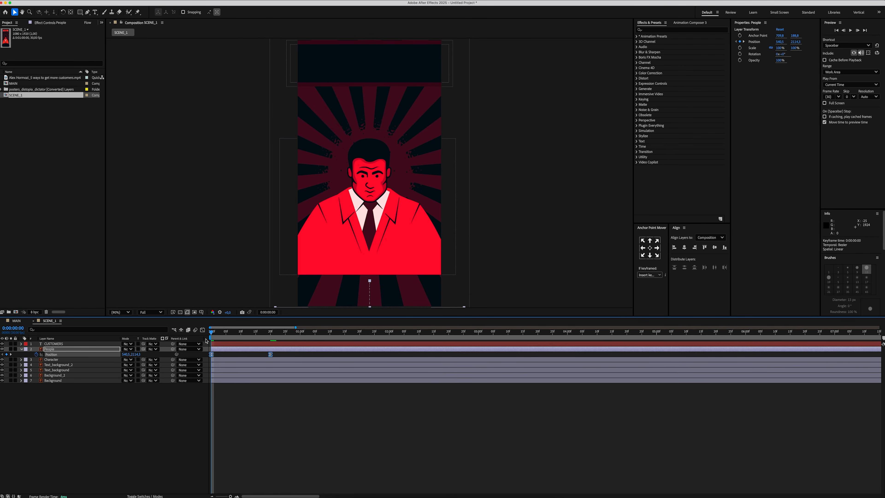
{"action": "left_click", "coordinate": [202, 329]}
{"action": "left_click_drag", "start_coordinate": [457, 473], "coordinate": [390, 473]}
{"action": "left_click_drag", "start_coordinate": [261, 473], "coordinate": [247, 473]}
{"action": "key", "text": "space"}
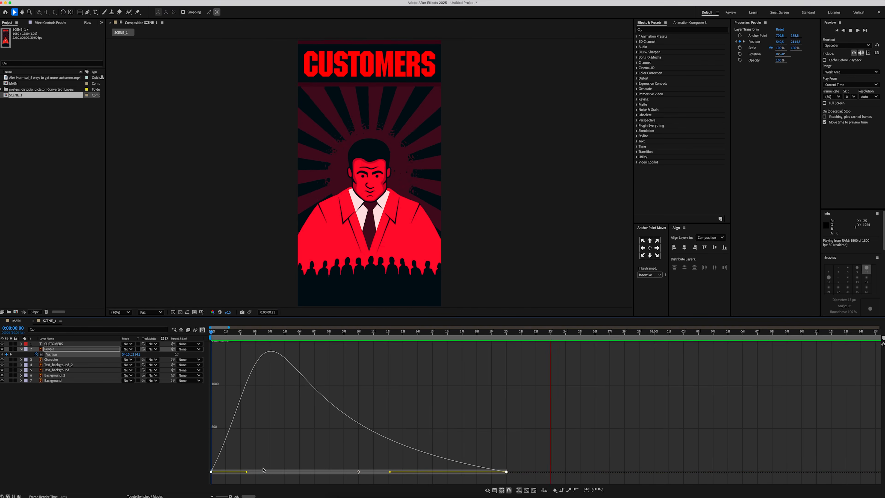
{"action": "key", "text": "space"}
- Keyframe the Character layer's Scale from 220% at the first frame to 120% at 0:00:01:13
{"action": "left_click", "coordinate": [73, 354]}
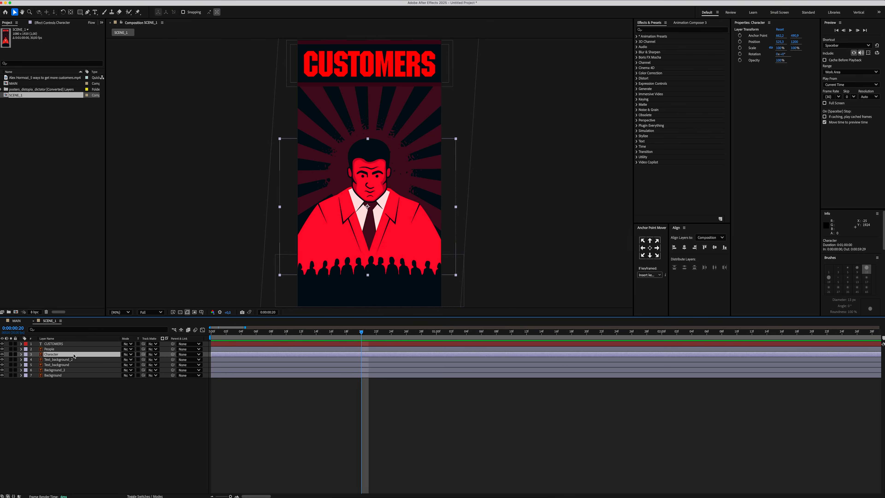
{"action": "key", "text": "s"}
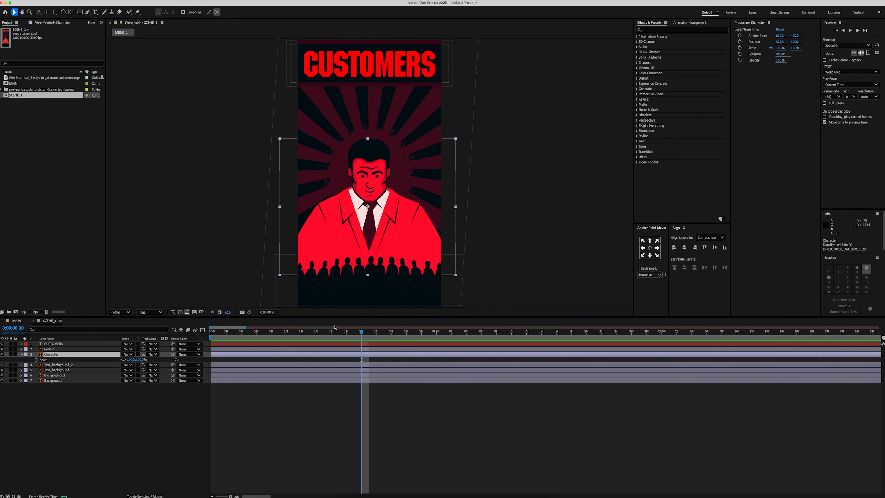
{"action": "left_click_drag", "start_coordinate": [391, 332], "coordinate": [461, 334]}
{"action": "left_click_drag", "start_coordinate": [530, 334], "coordinate": [535, 334]}
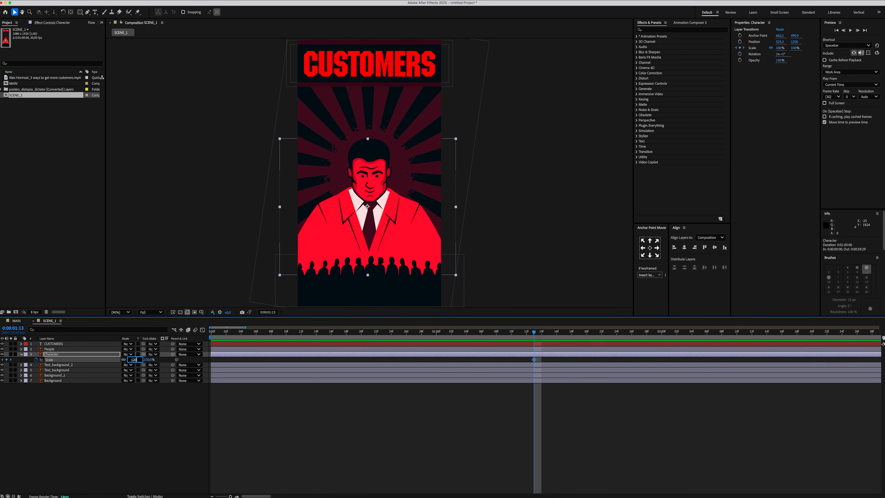
{"action": "key", "text": "Return"}
{"action": "key", "text": "Home"}
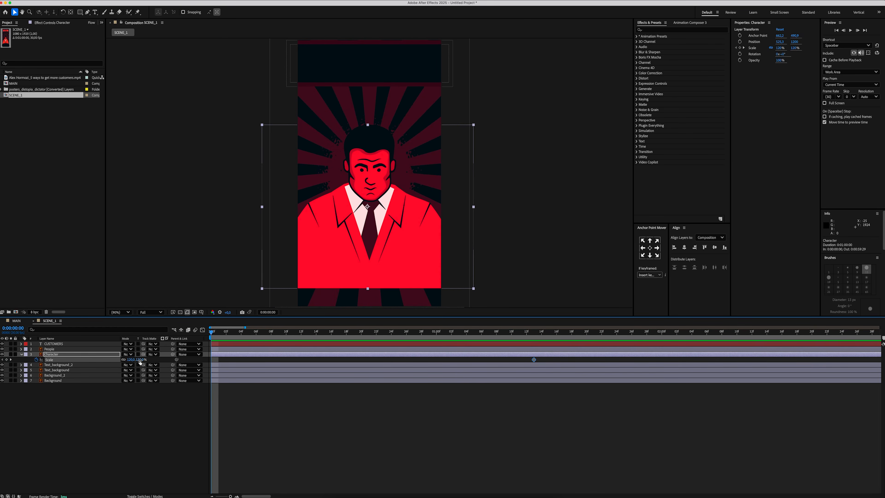
{"action": "left_click_drag", "start_coordinate": [139, 360], "coordinate": [168, 360]}
- Apply Easy Ease to both Character scale keyframes, then shorten the outgoing ease and lengthen the incoming ease in the speed graph
{"action": "left_click_drag", "start_coordinate": [539, 359], "coordinate": [209, 364]}
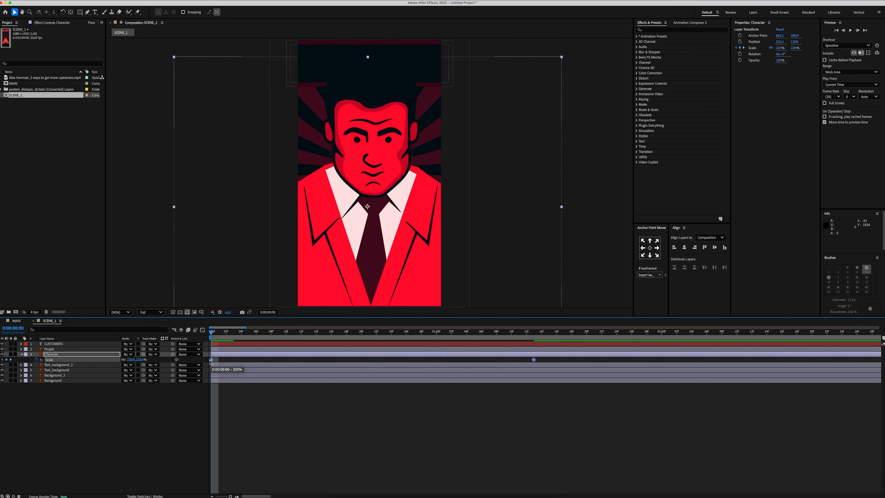
{"action": "right_click", "coordinate": [211, 360]}
{"action": "mouse_move", "coordinate": [244, 457]}
{"action": "left_click", "coordinate": [292, 452]}
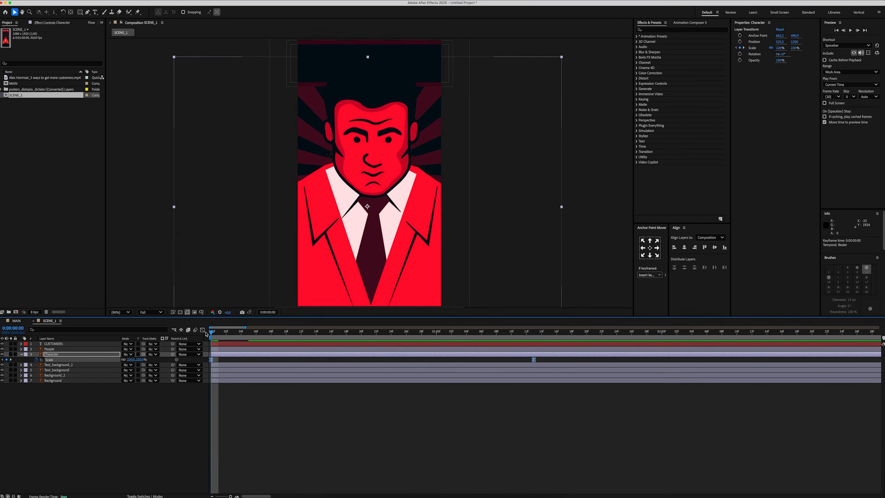
{"action": "left_click", "coordinate": [202, 330]}
{"action": "left_click_drag", "start_coordinate": [481, 352], "coordinate": [458, 353]}
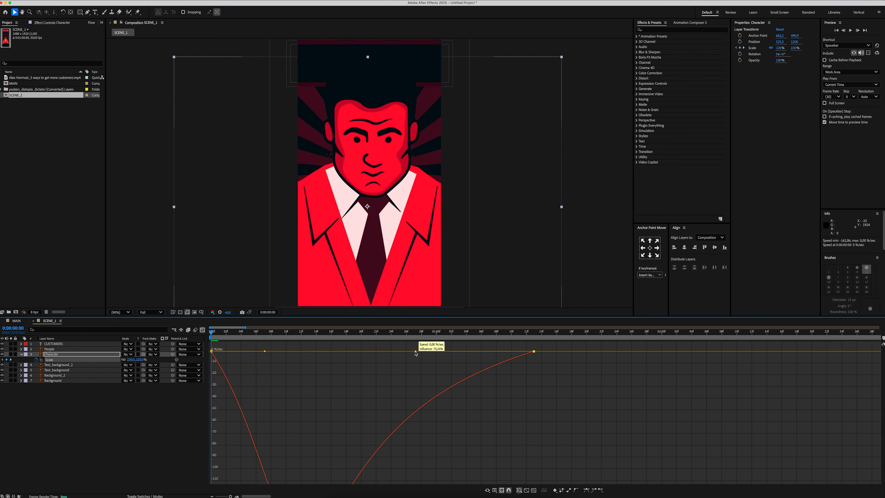
{"action": "left_click_drag", "start_coordinate": [265, 351], "coordinate": [235, 354]}
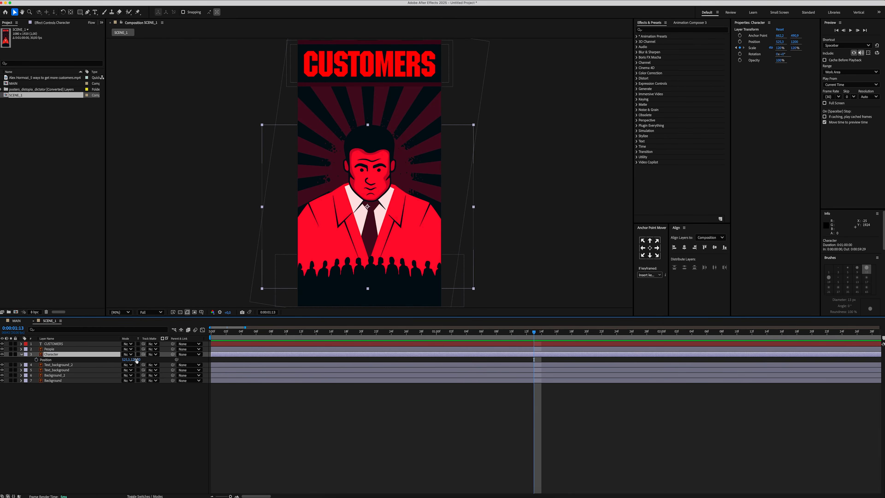
- Lower the Character layer to a vertical position of 1304 and preview the SCENE_1 animation
{"action": "left_click_drag", "start_coordinate": [136, 360], "coordinate": [176, 349]}
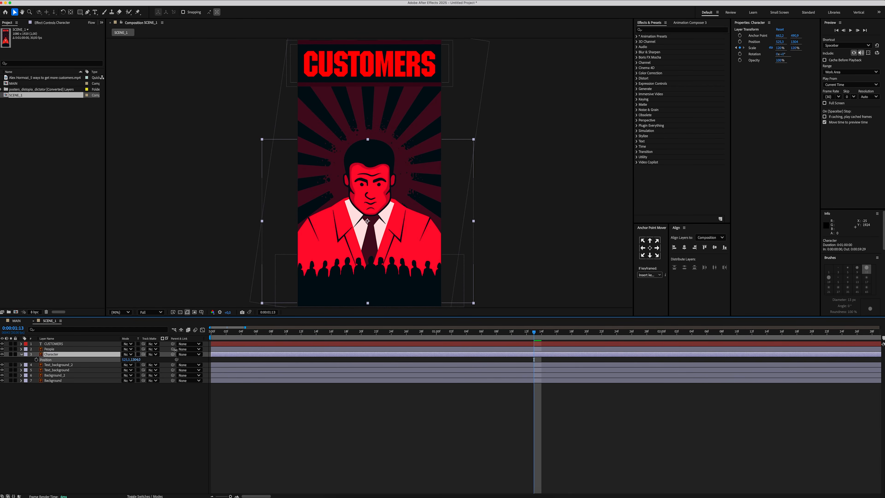
{"action": "left_click", "coordinate": [382, 404]}
{"action": "key", "text": "space"}
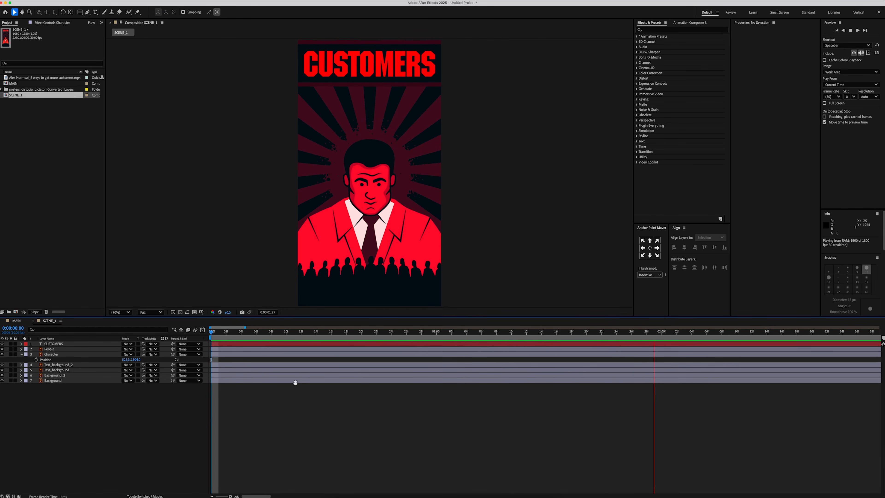
{"action": "key", "text": "space"}
- Place the SCENE_1 composition above the video layer in the MAIN composition and preview it
{"action": "left_click", "coordinate": [17, 320]}
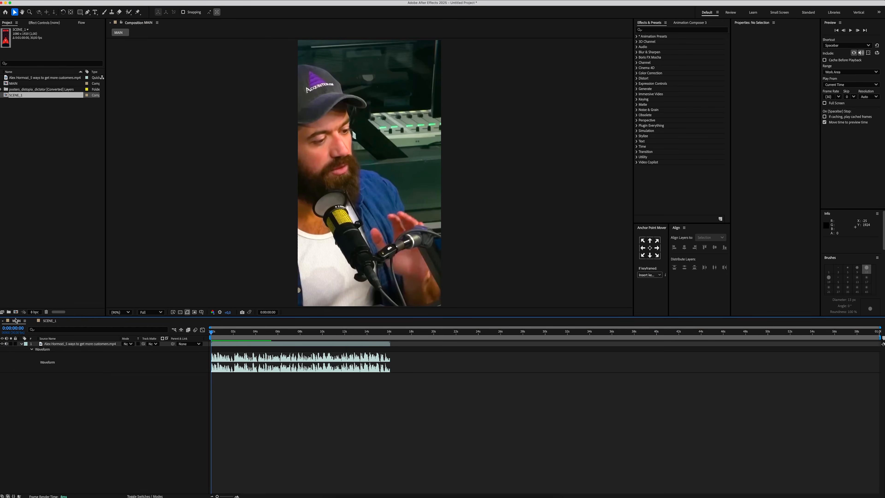
{"action": "key", "text": "equal"}
{"action": "left_click_drag", "start_coordinate": [18, 85], "coordinate": [56, 231]}
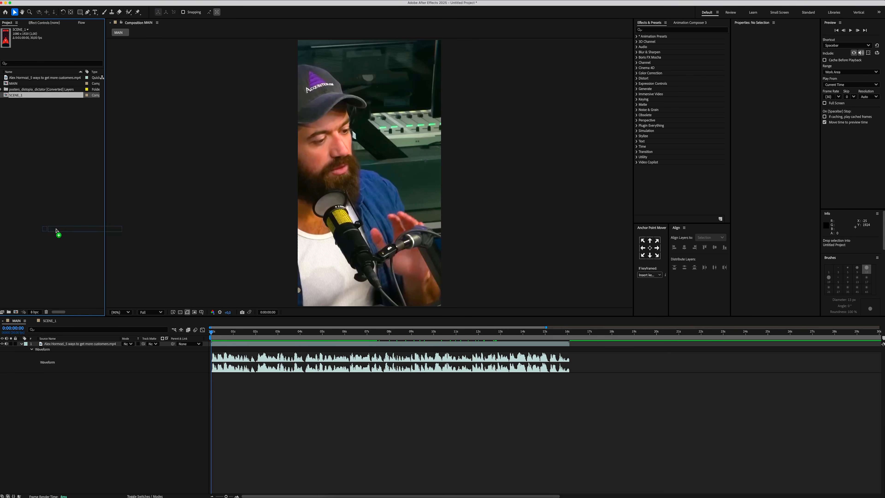
{"action": "left_click_drag", "start_coordinate": [72, 340], "coordinate": [211, 333]}
{"action": "key", "text": "minus"}
{"action": "key", "text": "space"}
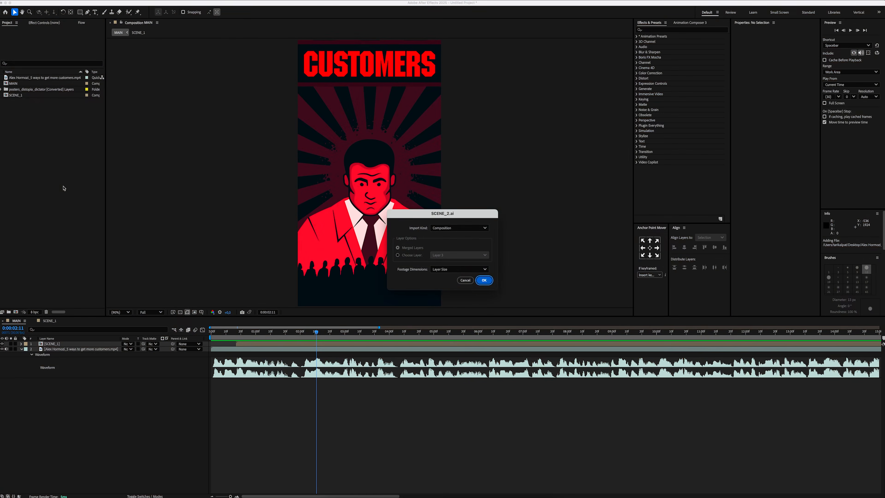
- Import SCENE_2.ai as a composition with layer-size footage and copy its four layers into MAIN
{"action": "key", "text": "Return"}
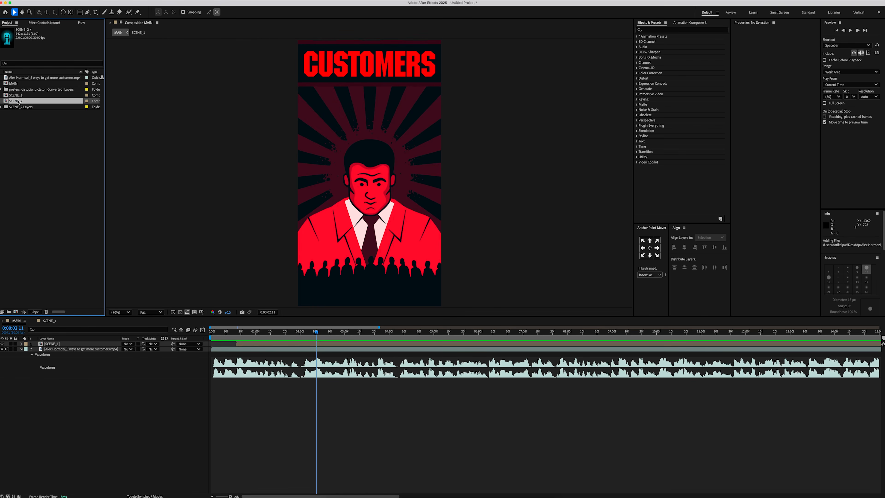
{"action": "double_click", "coordinate": [27, 102]}
{"action": "left_click_drag", "start_coordinate": [61, 370], "coordinate": [53, 343]}
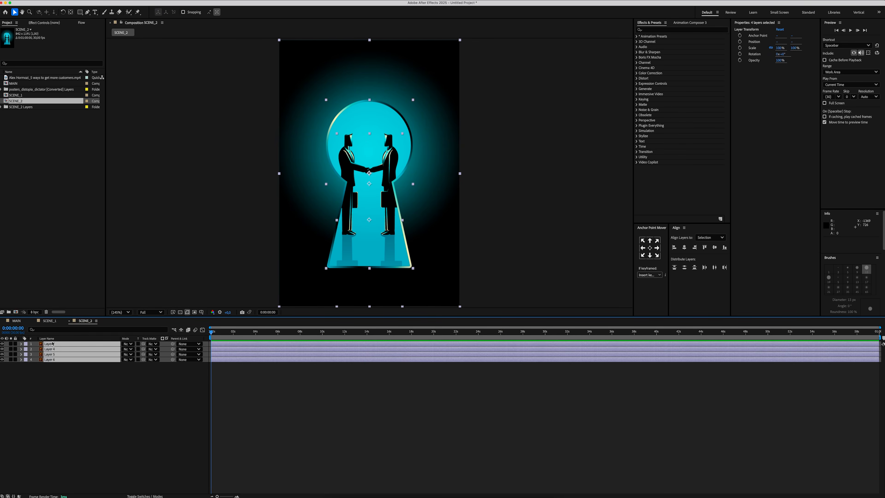
{"action": "left_click", "coordinate": [21, 321]}
{"action": "key", "text": "cmd+v"}
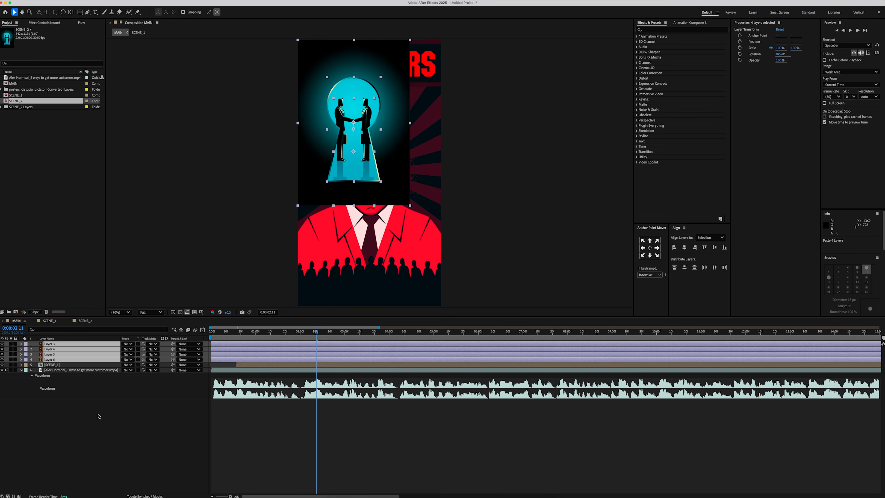
- Rename Layer 6 as Background, center it horizontally and vertically in the composition, and scale it to 165%
{"action": "left_click", "coordinate": [95, 415]}
{"action": "left_click", "coordinate": [59, 360]}
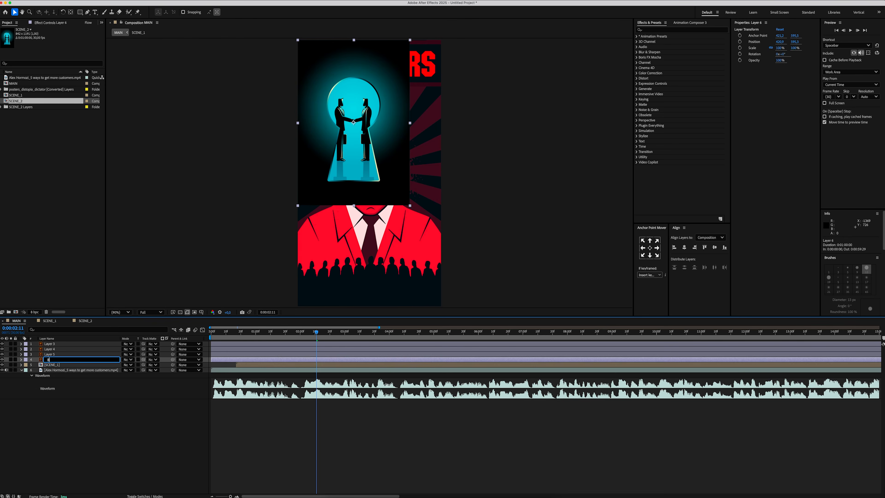
{"action": "type", "text": "Background"}
{"action": "key", "text": "Return"}
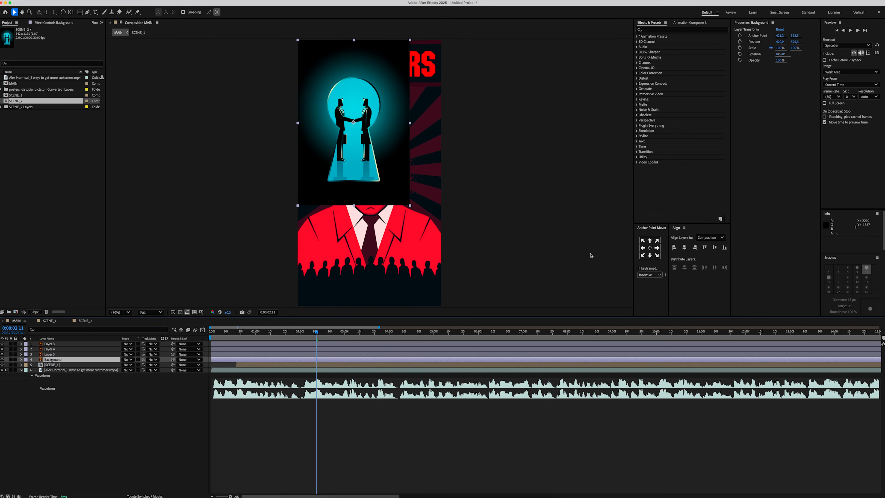
{"action": "left_click", "coordinate": [685, 247]}
{"action": "left_click", "coordinate": [715, 248]}
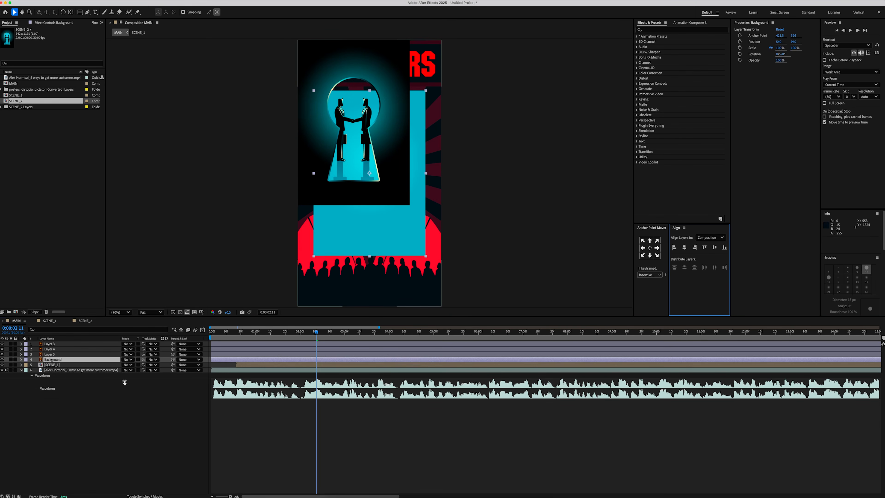
{"action": "type", "text": "s165"}
{"action": "key", "text": "Return"}
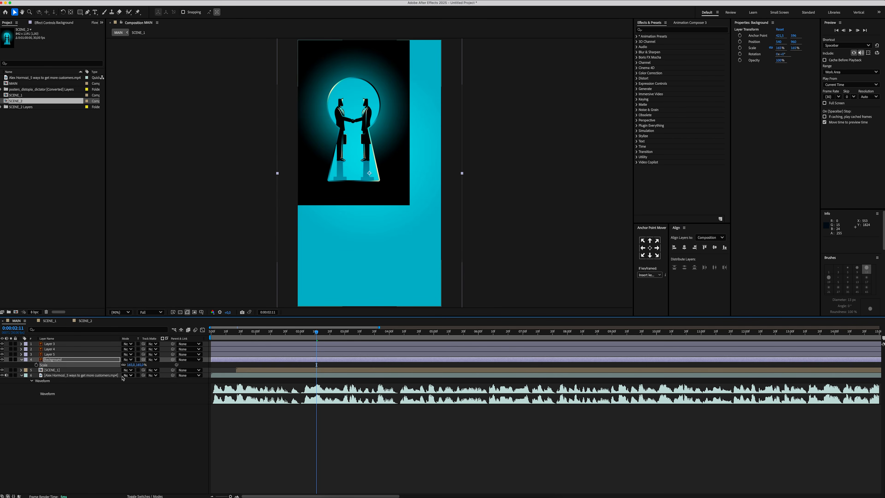
- Center Layer 5's anchor point and align it to the composition center, scale it to 133%, and rename it Man
{"action": "left_click", "coordinate": [60, 355]}
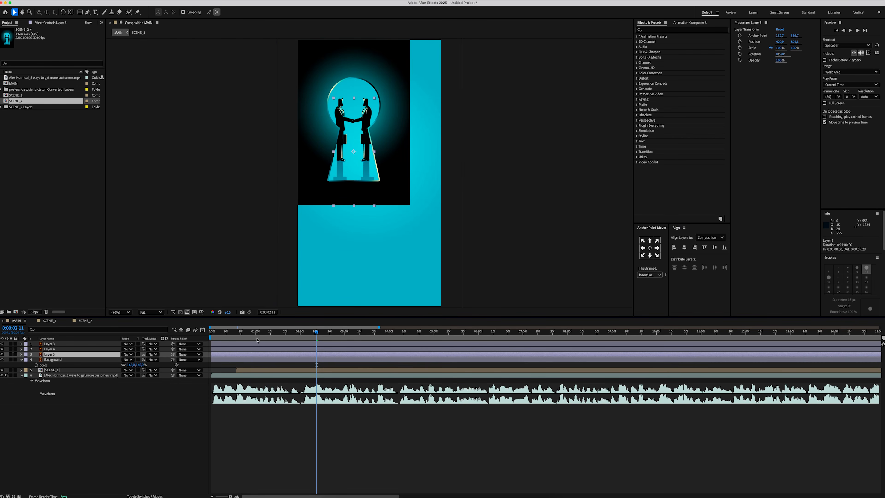
{"action": "left_click", "coordinate": [650, 248]}
{"action": "left_click", "coordinate": [684, 248]}
{"action": "left_click", "coordinate": [715, 247]}
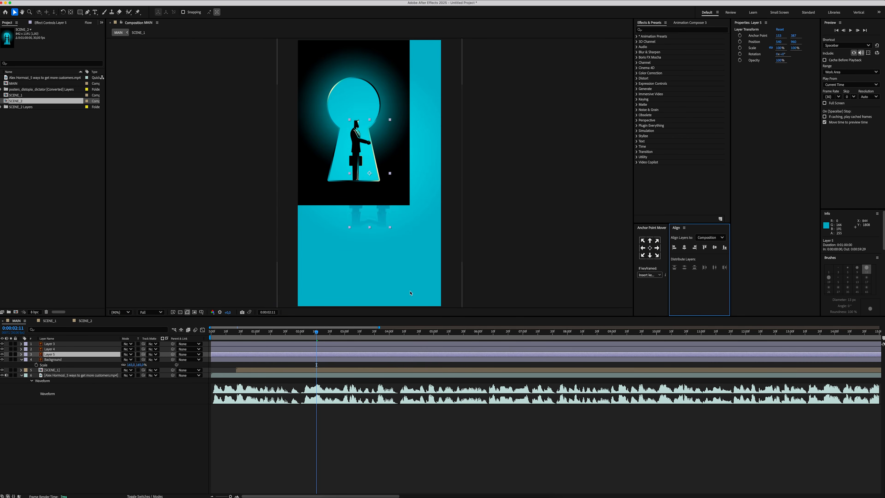
{"action": "key", "text": "s"}
{"action": "key", "text": "Return"}
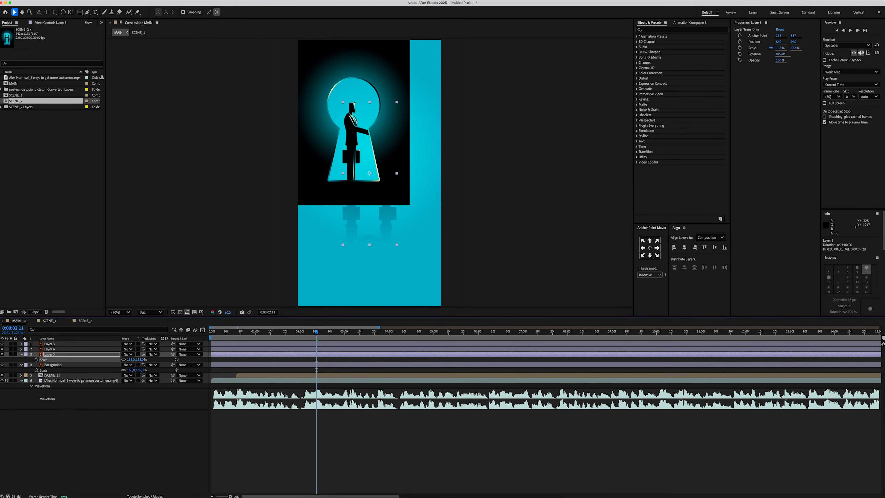
{"action": "type", "text": "Man"}
{"action": "key", "text": "Return"}
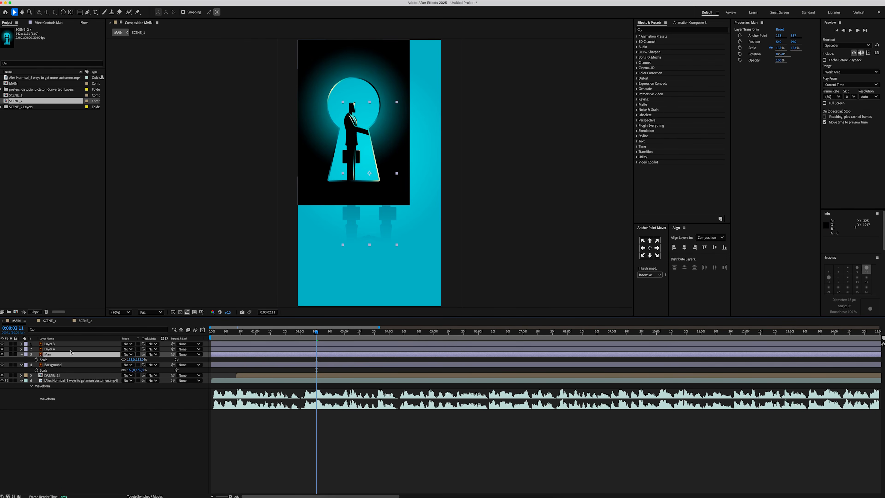
- Rename Layer 4 as Foreground and Layer 3 as Foreground_shadow, and parent Foreground_shadow to Foreground
{"action": "left_click", "coordinate": [59, 350]}
{"action": "key", "text": "Return"}
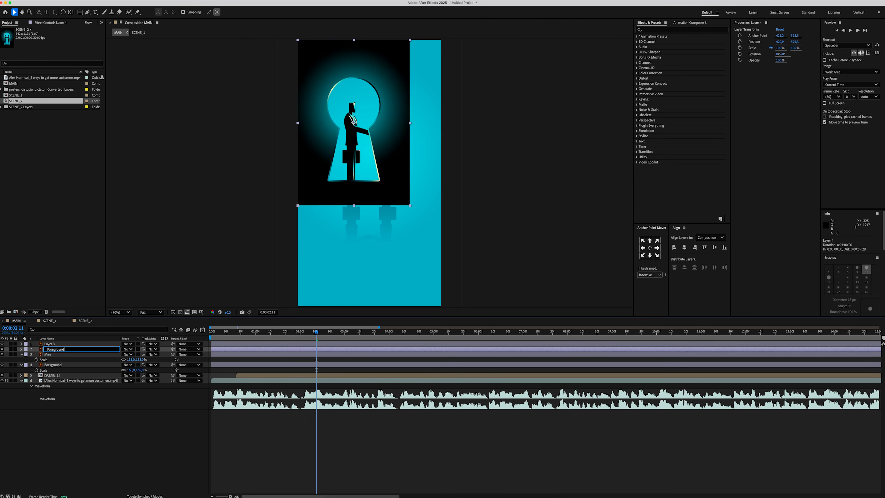
{"action": "key", "text": "Return"}
{"action": "left_click", "coordinate": [56, 345]}
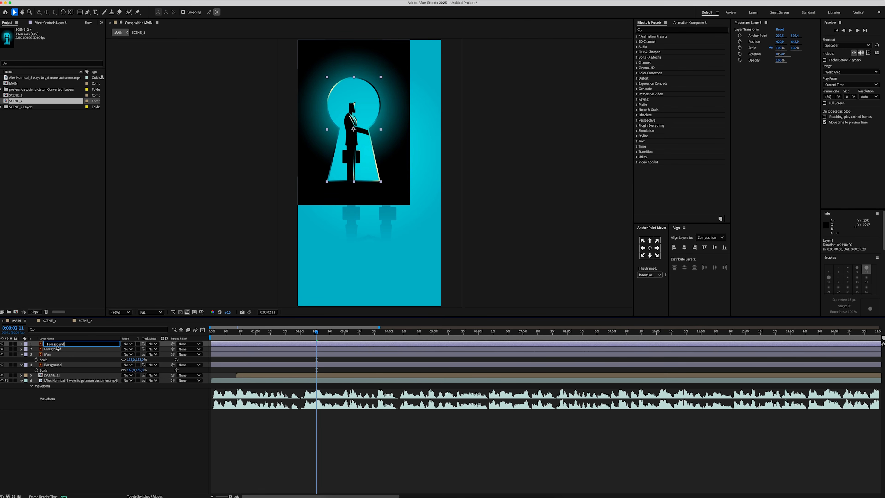
{"action": "key", "text": "Return"}
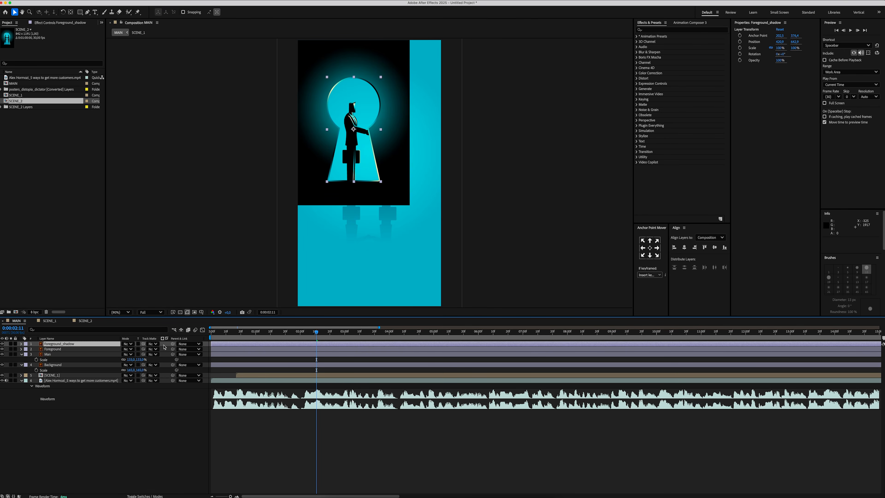
{"action": "left_click_drag", "start_coordinate": [173, 344], "coordinate": [72, 352]}
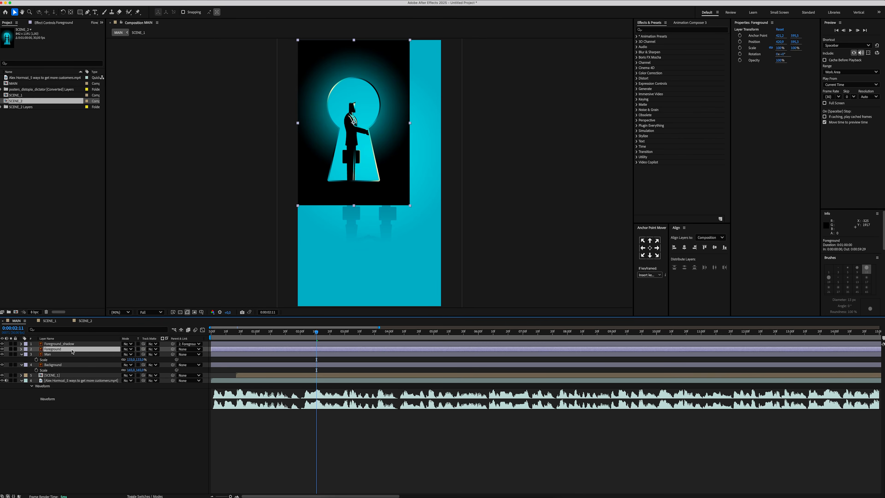
- Center Foreground in the composition, scale it to 180%, and raise it to a Y position of about 860
{"action": "left_click", "coordinate": [684, 247]}
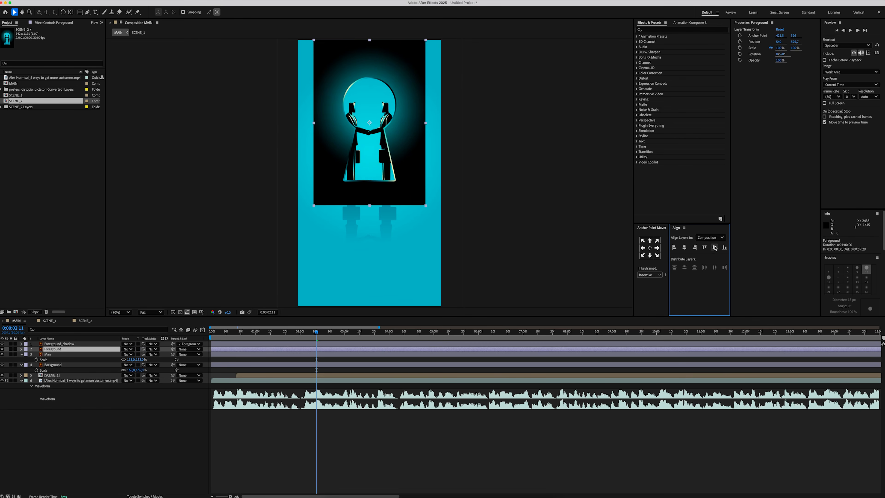
{"action": "left_click", "coordinate": [715, 247]}
{"action": "type", "text": "s"}
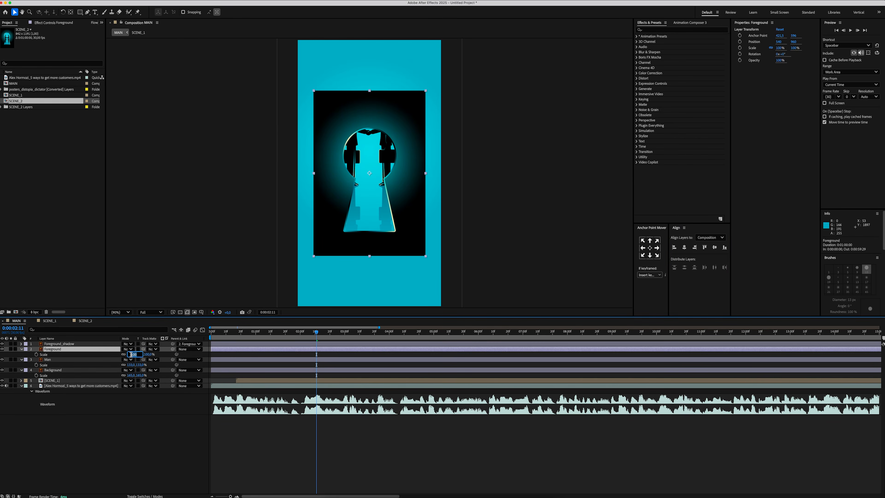
{"action": "type", "text": "180"}
{"action": "key", "text": "Return"}
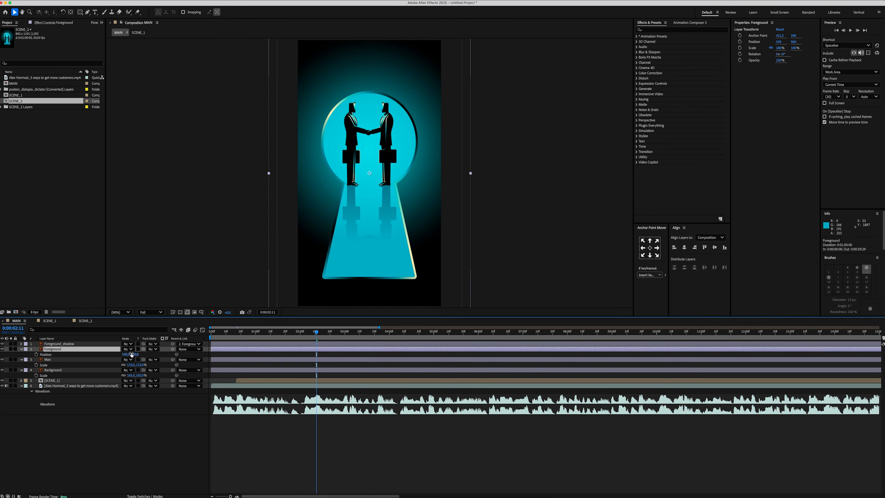
{"action": "left_click_drag", "start_coordinate": [138, 355], "coordinate": [93, 369]}
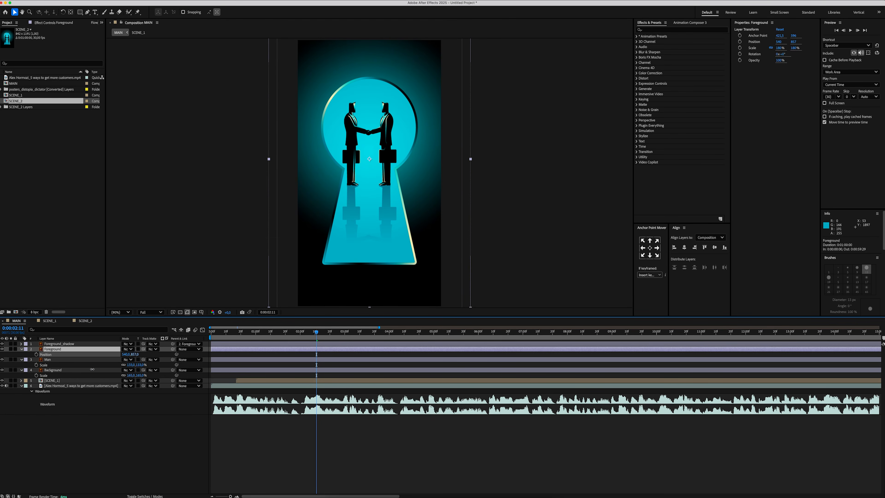
{"action": "left_click", "coordinate": [151, 436]}
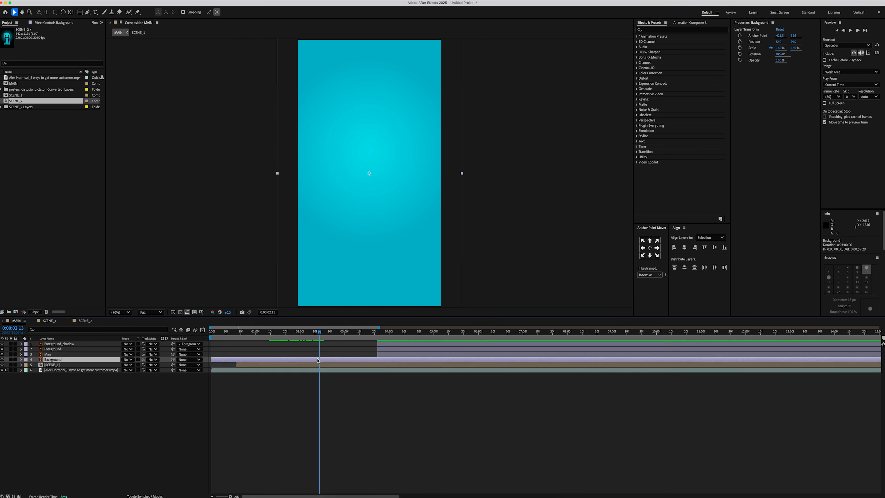
- Split the Background layer at 0:00:02:13 and delete the part before the split
{"action": "key", "text": "ctrl+shift+d"}
{"action": "left_click", "coordinate": [309, 363]}
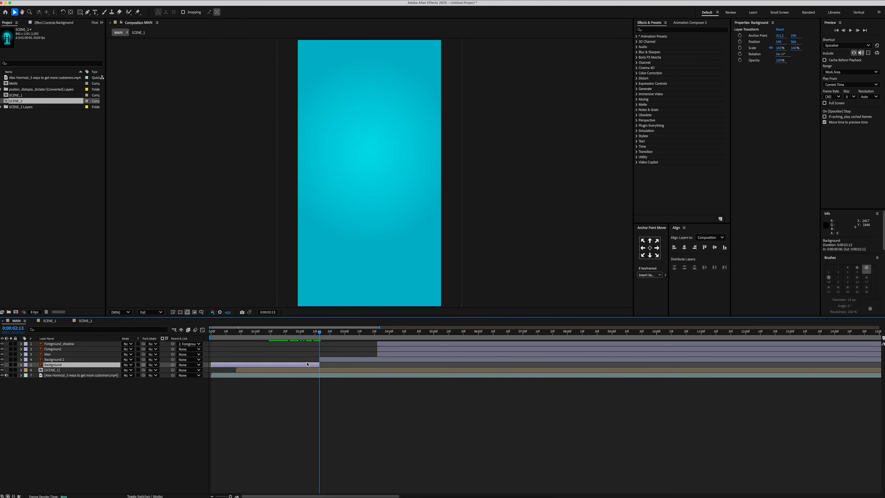
{"action": "key", "text": "Delete"}
- Fade in Background 2 with Opacity keyframes of 0% at 0:00:02:13 and 100% at 0:00:02:24, and preview the fade
{"action": "left_click", "coordinate": [342, 360]}
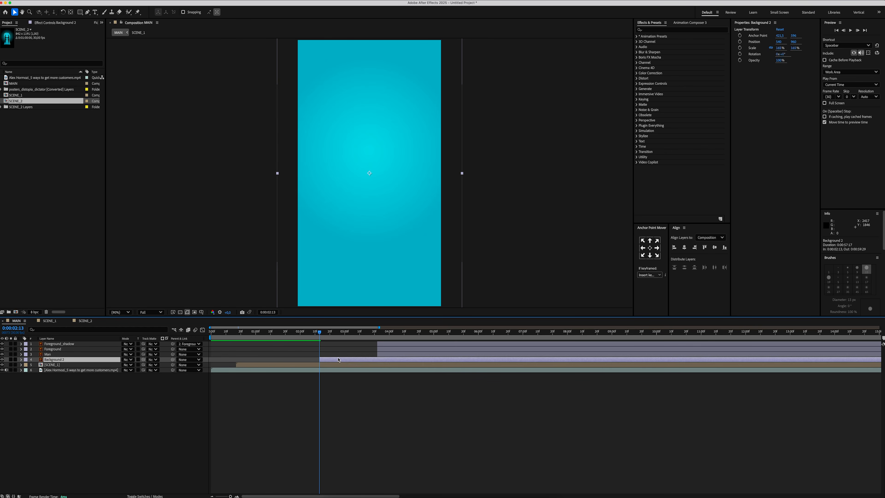
{"action": "key", "text": "t"}
{"action": "left_click", "coordinate": [36, 365]}
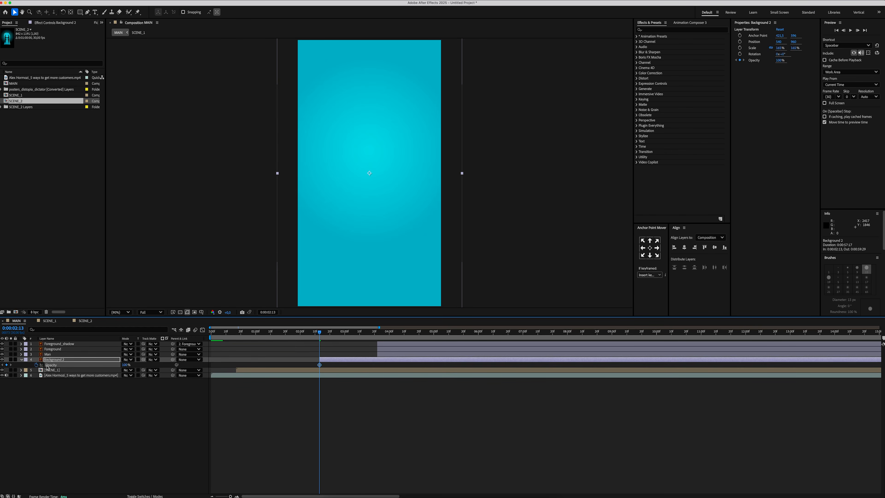
{"action": "left_click_drag", "start_coordinate": [125, 365], "coordinate": [65, 366]}
{"action": "key", "text": "equal"}
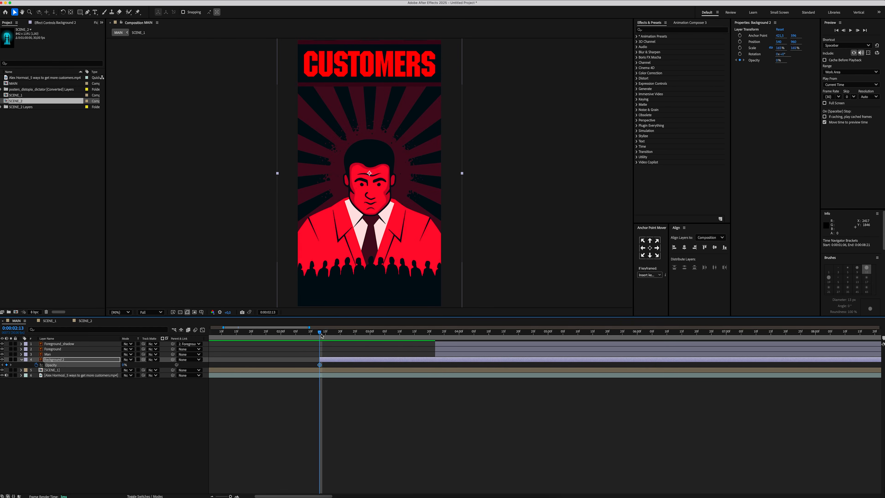
{"action": "left_click_drag", "start_coordinate": [339, 335], "coordinate": [352, 339]}
{"action": "left_click_drag", "start_coordinate": [124, 366], "coordinate": [195, 369]}
{"action": "left_click", "coordinate": [276, 384]}
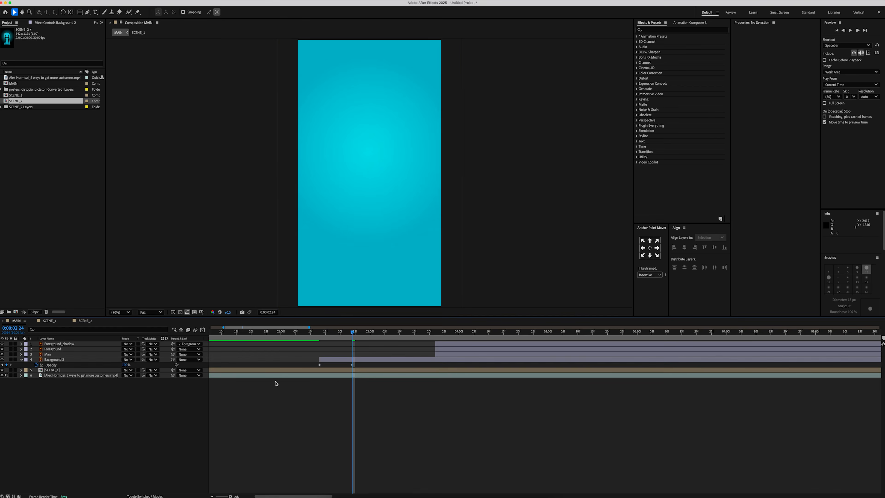
{"action": "left_click", "coordinate": [295, 334]}
{"action": "key", "text": "space"}
{"action": "key", "text": "space"}
- Shift the Foreground and Foreground_shadow layers together earlier in the timeline so they start at 0:00:01:23
{"action": "left_click", "coordinate": [320, 334]}
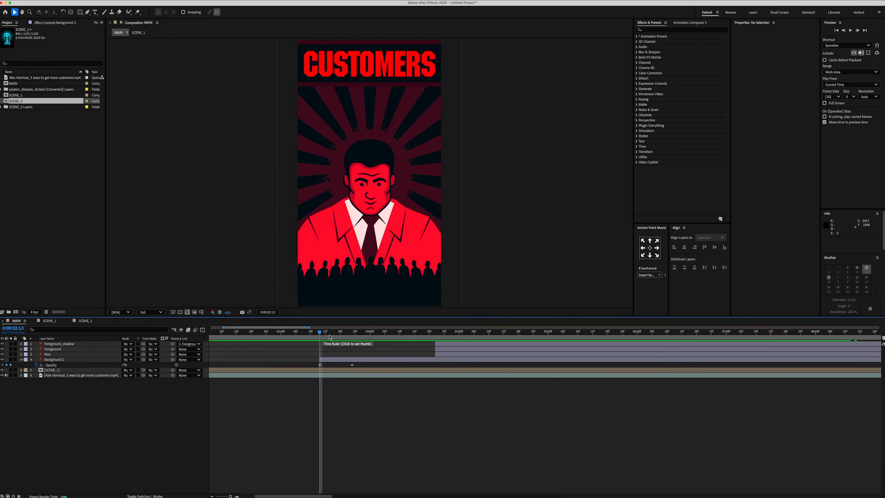
{"action": "left_click", "coordinate": [444, 349]}
{"action": "left_click", "coordinate": [449, 344], "text": "shift"}
{"action": "left_click_drag", "start_coordinate": [449, 345], "coordinate": [276, 344]}
- Animate Foreground's Scale from a keyhole larger than the frame at 0:00:01:28 down to 180% at 0:00:02:21, and preview it
{"action": "left_click_drag", "start_coordinate": [326, 334], "coordinate": [344, 335]}
{"action": "left_click", "coordinate": [67, 347]}
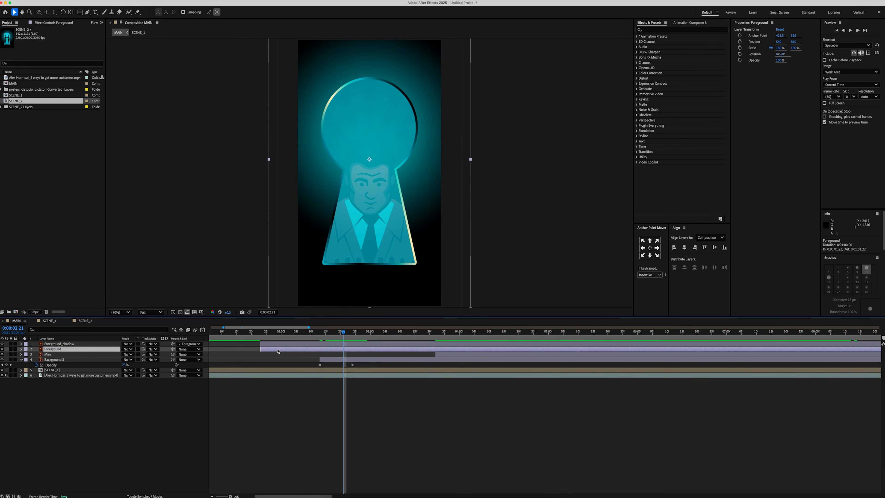
{"action": "key", "text": "s"}
{"action": "left_click", "coordinate": [36, 354]}
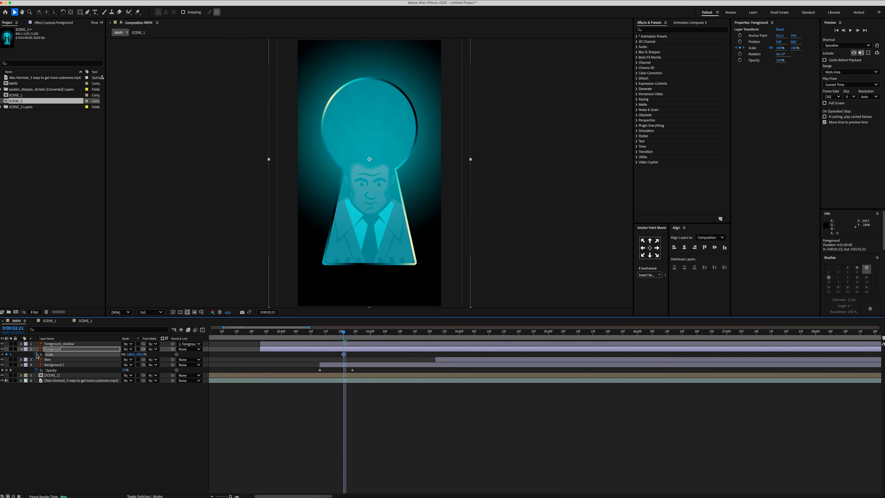
{"action": "left_click_drag", "start_coordinate": [343, 332], "coordinate": [275, 341]}
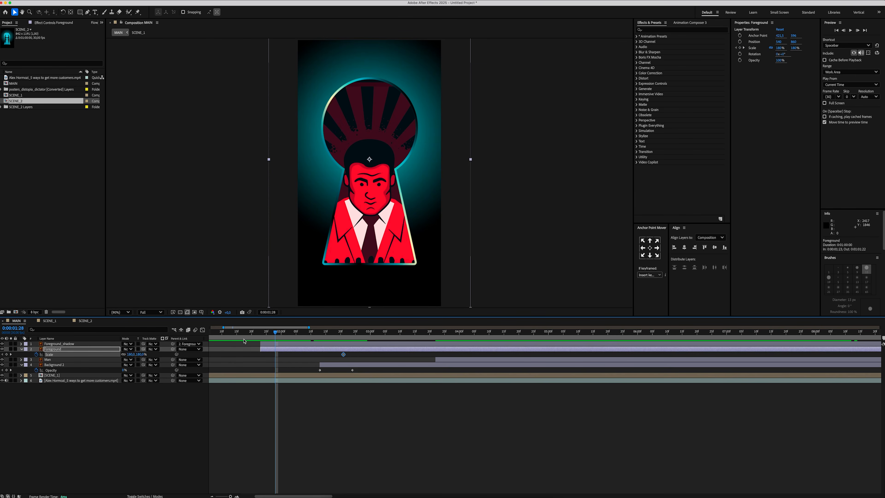
{"action": "left_click_drag", "start_coordinate": [130, 354], "coordinate": [190, 354]}
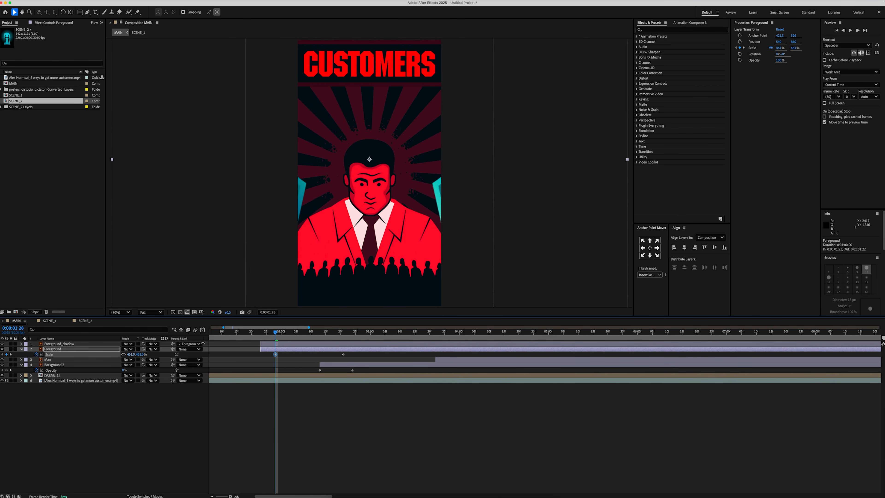
{"action": "left_click", "coordinate": [222, 341]}
{"action": "key", "text": "space"}
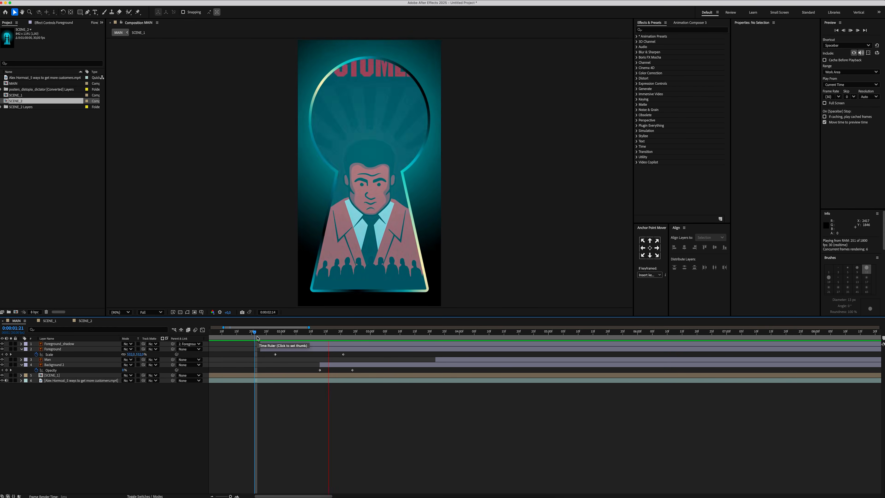
- Ease Foreground's Scale keyframe at 0:00:02:21, lengthen its incoming handle in the speed graph for a slower finish, and preview the motion
{"action": "left_click_drag", "start_coordinate": [336, 334], "coordinate": [341, 349]}
{"action": "right_click", "coordinate": [344, 355]}
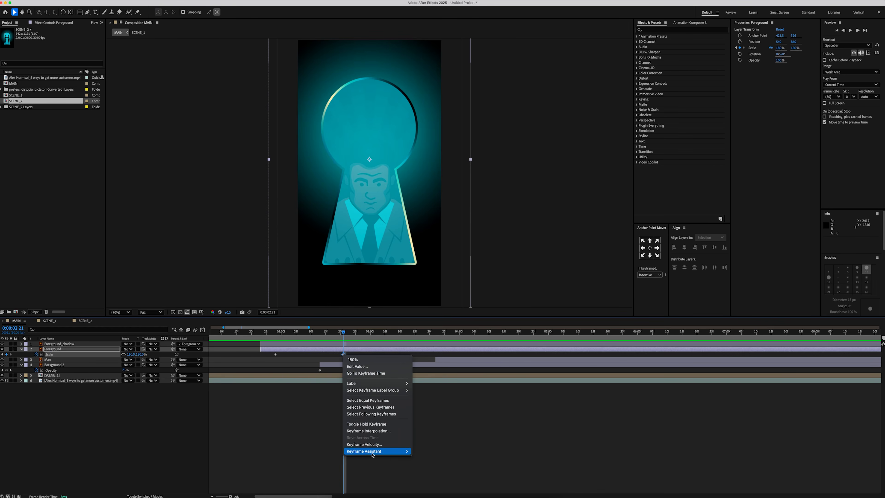
{"action": "mouse_move", "coordinate": [390, 451]}
{"action": "left_click", "coordinate": [424, 452]}
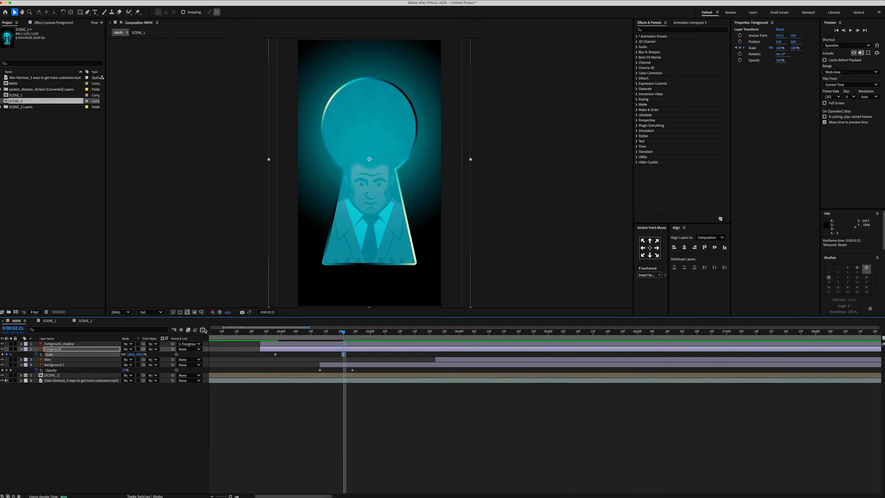
{"action": "left_click", "coordinate": [203, 330]}
{"action": "left_click_drag", "start_coordinate": [499, 352], "coordinate": [423, 352]}
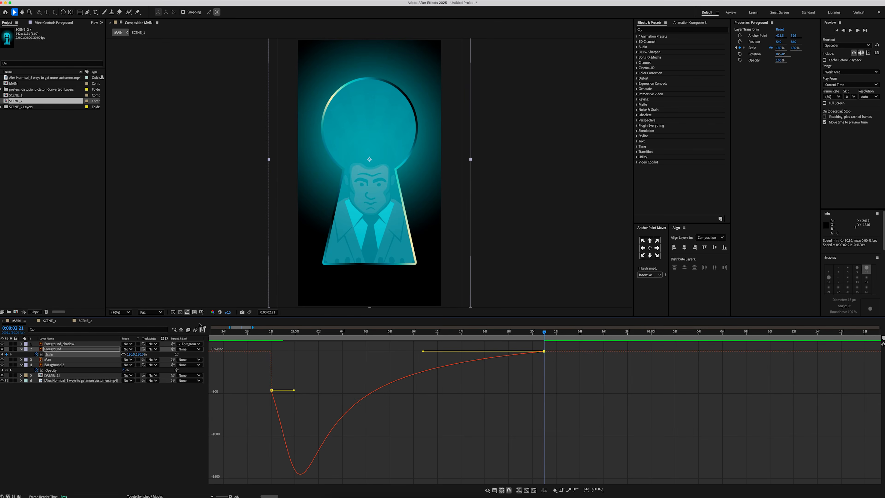
{"action": "left_click", "coordinate": [255, 334]}
{"action": "key", "text": "space"}
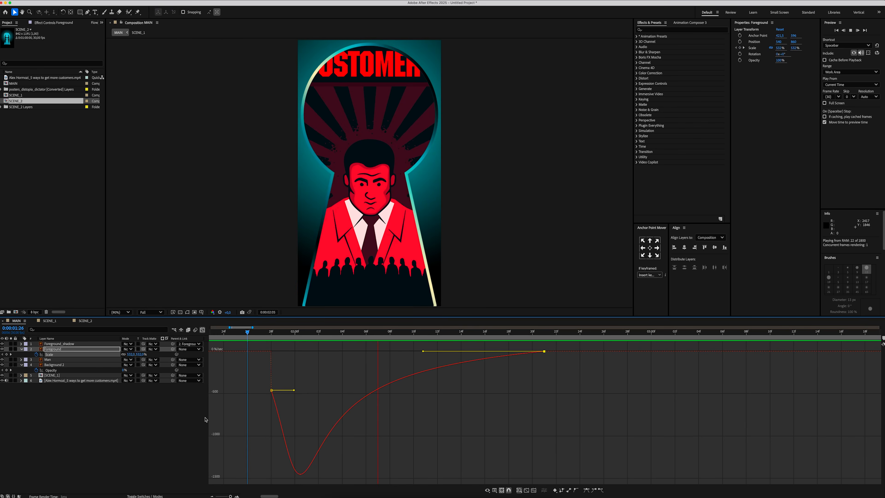
{"action": "key", "text": "minus"}
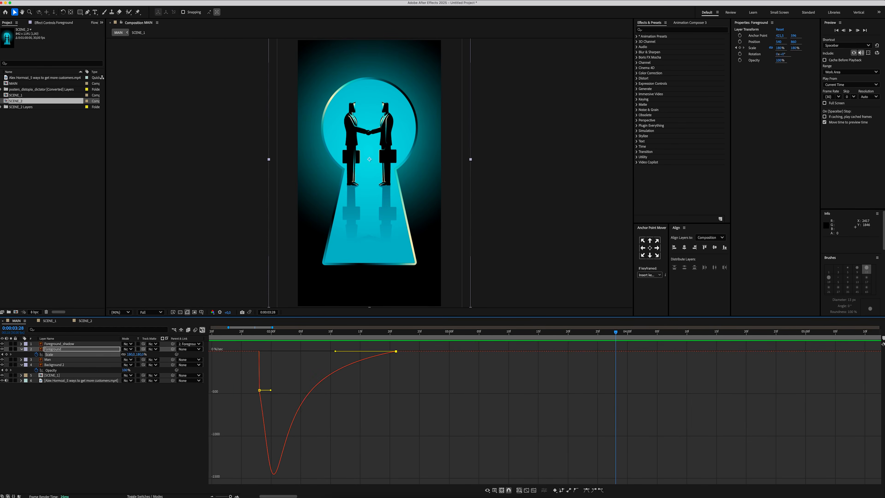
{"action": "left_click", "coordinate": [202, 330]}
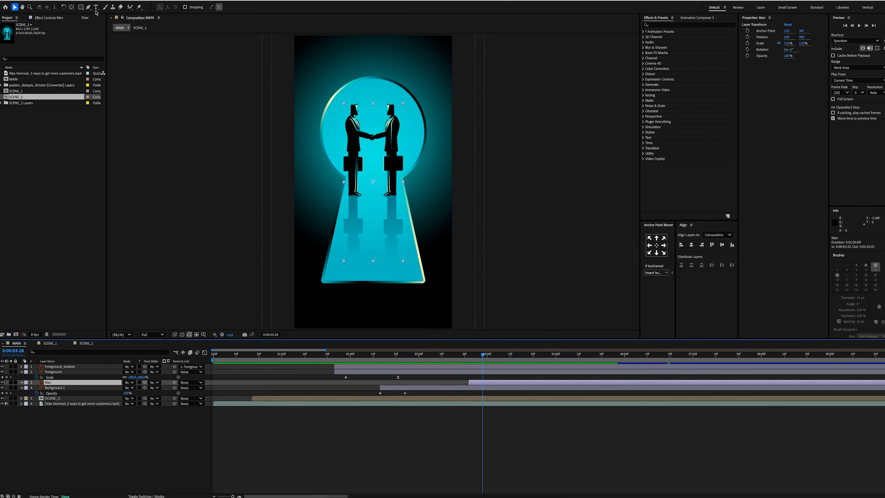
- Draw a closed Pen tool mask on the Man layer around the left businessman and his reflection at 0:00:03:28
{"action": "left_click", "coordinate": [87, 12]}
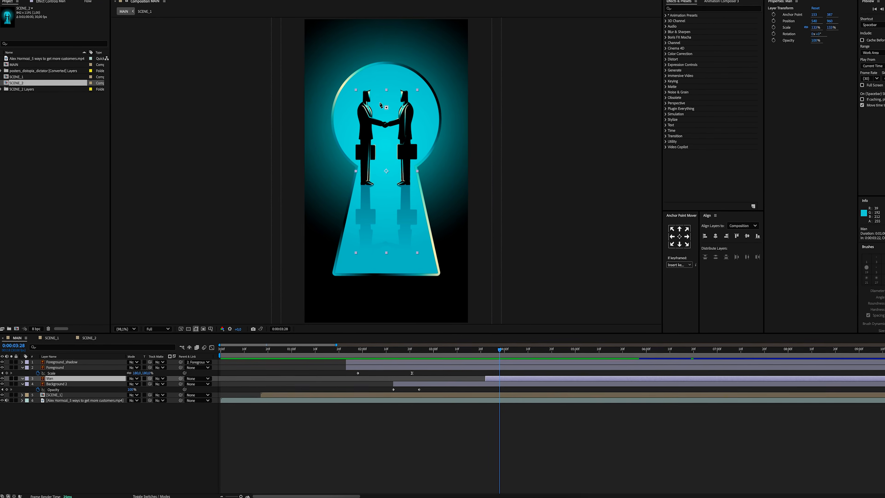
{"action": "left_click", "coordinate": [382, 97]}
{"action": "left_click", "coordinate": [368, 82]}
{"action": "left_click", "coordinate": [357, 89]}
{"action": "left_click", "coordinate": [349, 131]}
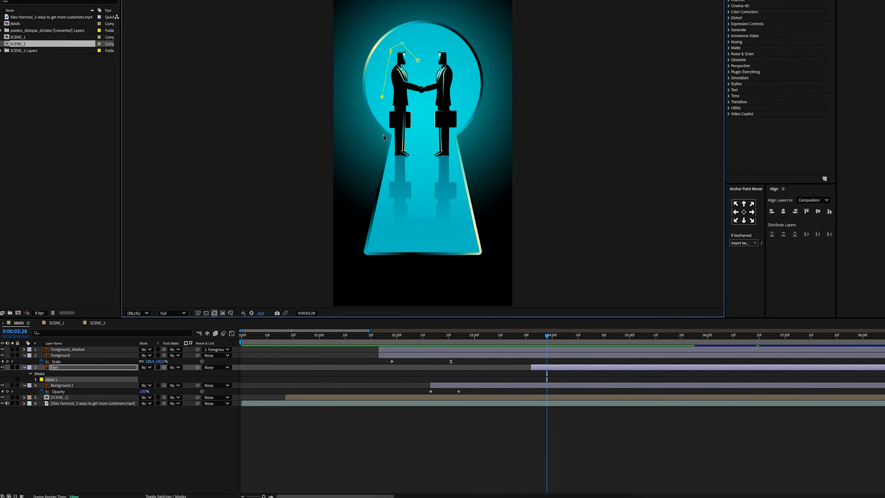
{"action": "left_click", "coordinate": [383, 134]}
{"action": "left_click", "coordinate": [380, 224]}
{"action": "left_click", "coordinate": [396, 242]}
{"action": "left_click", "coordinate": [422, 225]}
{"action": "left_click_drag", "start_coordinate": [424, 207], "coordinate": [425, 203]}
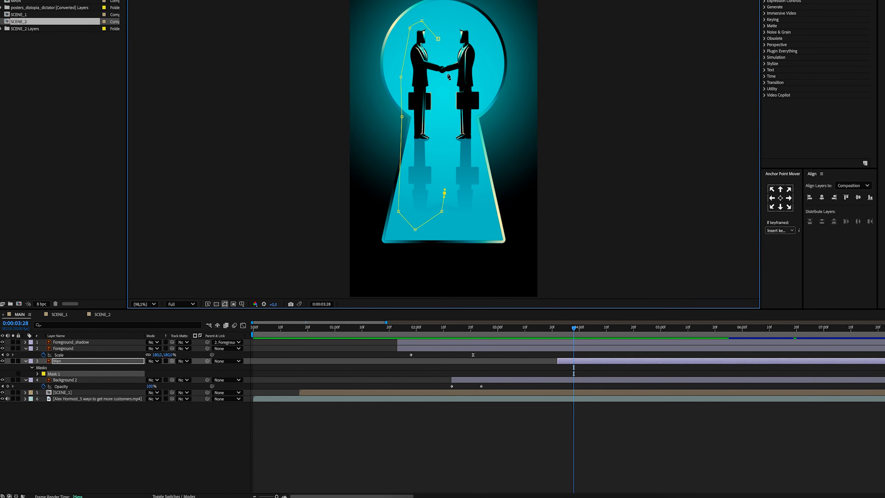
{"action": "left_click", "coordinate": [441, 74]}
{"action": "left_click", "coordinate": [445, 63]}
{"action": "left_click", "coordinate": [438, 38]}
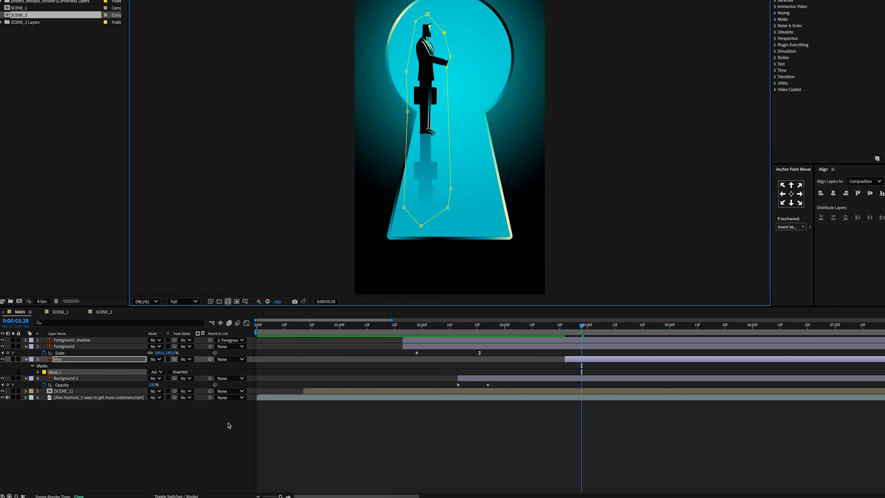
{"action": "left_click", "coordinate": [123, 431]}
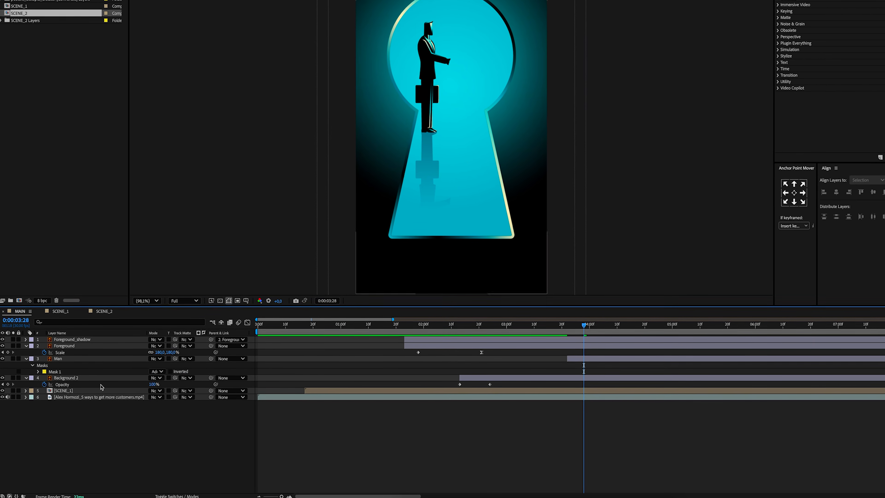
- Duplicate the masked Man layer, invert the copy's mask to isolate the right businessman, and hide the original to check the separation
{"action": "left_click", "coordinate": [84, 358]}
{"action": "key", "text": "ctrl+d"}
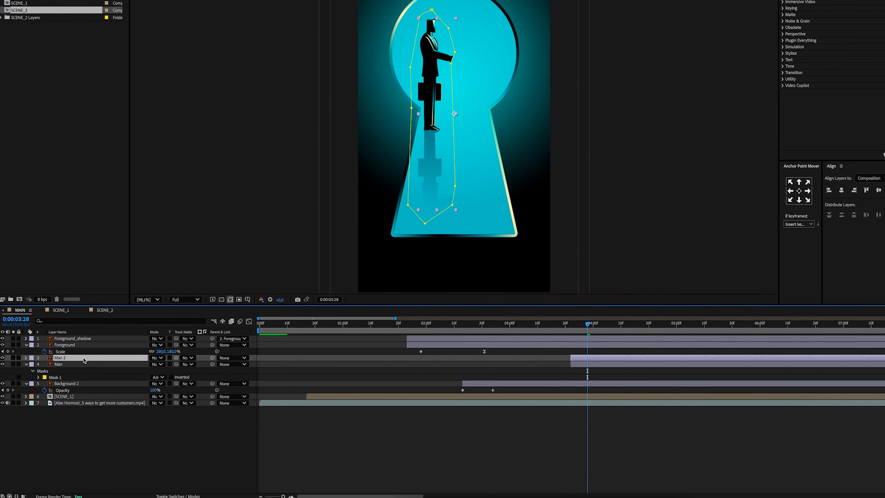
{"action": "key", "text": "m"}
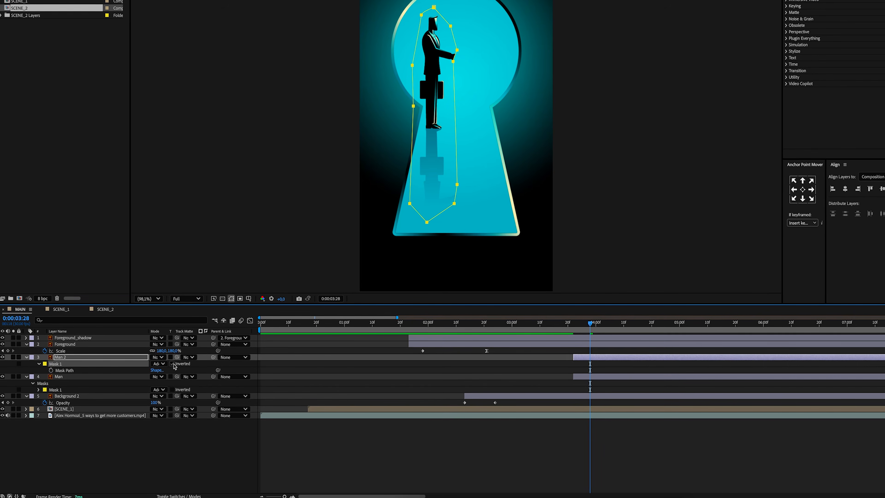
{"action": "left_click", "coordinate": [173, 364]}
{"action": "left_click", "coordinate": [188, 461]}
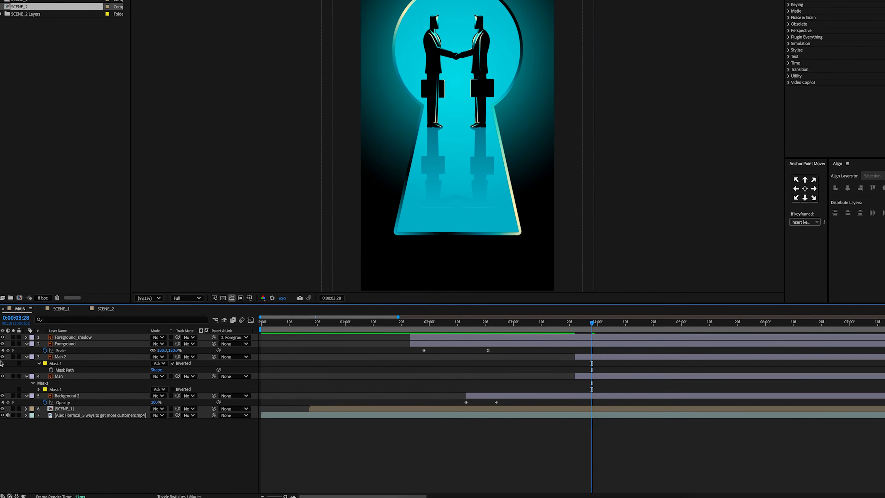
{"action": "left_click", "coordinate": [2, 376]}
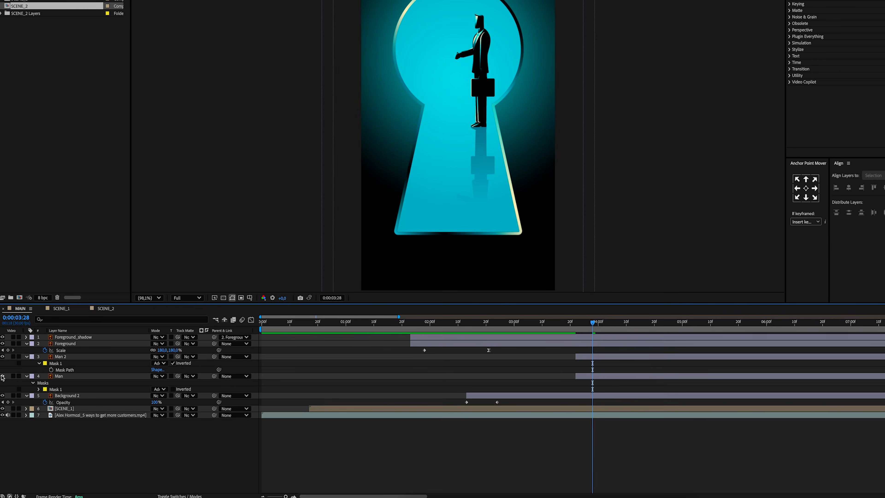
- Show the Man layer again and set Position keyframes at 0:00:03:17 for both Man and Man 2
{"action": "left_click", "coordinate": [2, 376]}
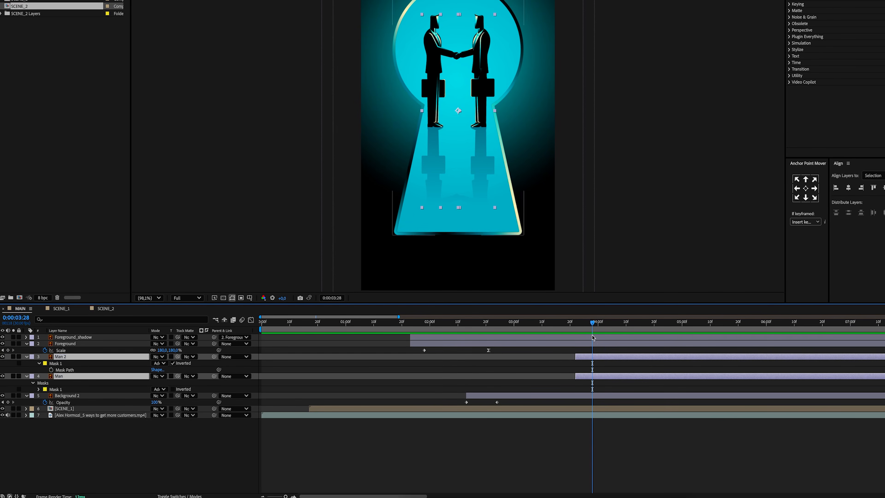
{"action": "left_click_drag", "start_coordinate": [532, 327], "coordinate": [561, 327]}
{"action": "key", "text": "p"}
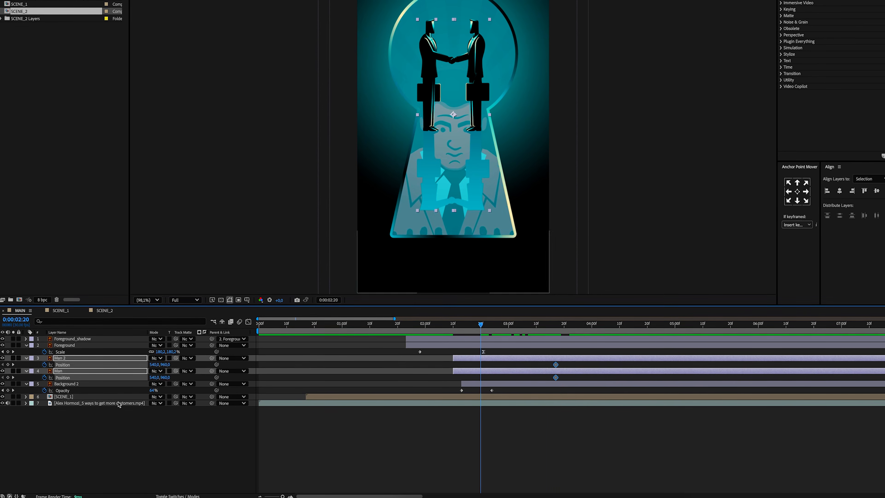
{"action": "left_click", "coordinate": [118, 416]}
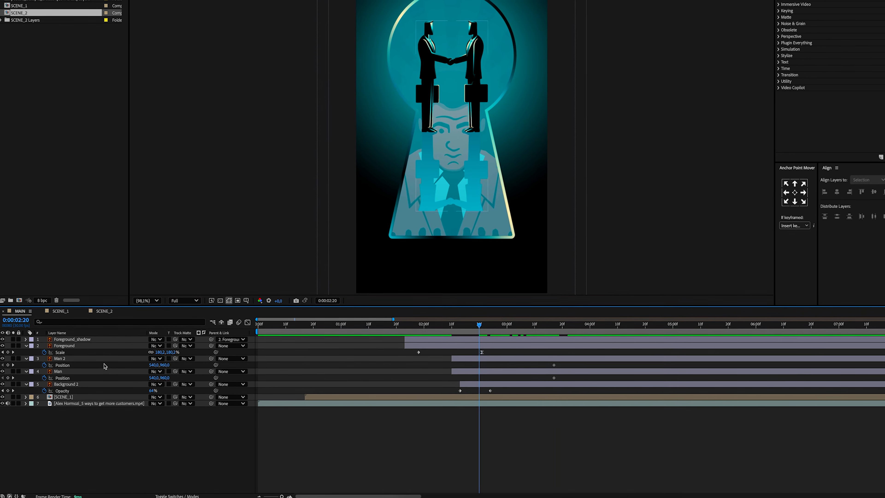
- At 0:00:02:20, set the X position of Man to 177 and Man 2 to 924, and trim both layers to start there
{"action": "left_click_drag", "start_coordinate": [153, 378], "coordinate": [26, 384]}
{"action": "left_click", "coordinate": [70, 359]}
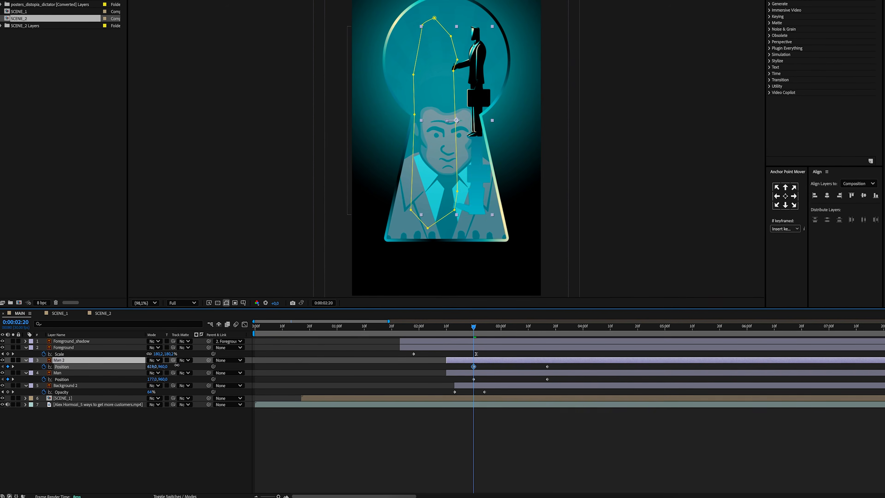
{"action": "left_click_drag", "start_coordinate": [153, 366], "coordinate": [283, 365]}
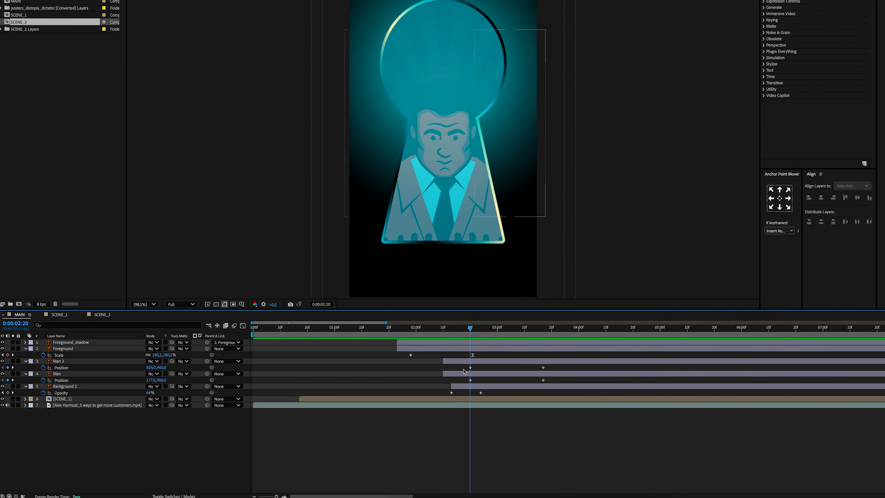
{"action": "left_click", "coordinate": [69, 361]}
{"action": "left_click", "coordinate": [69, 373], "text": "shift"}
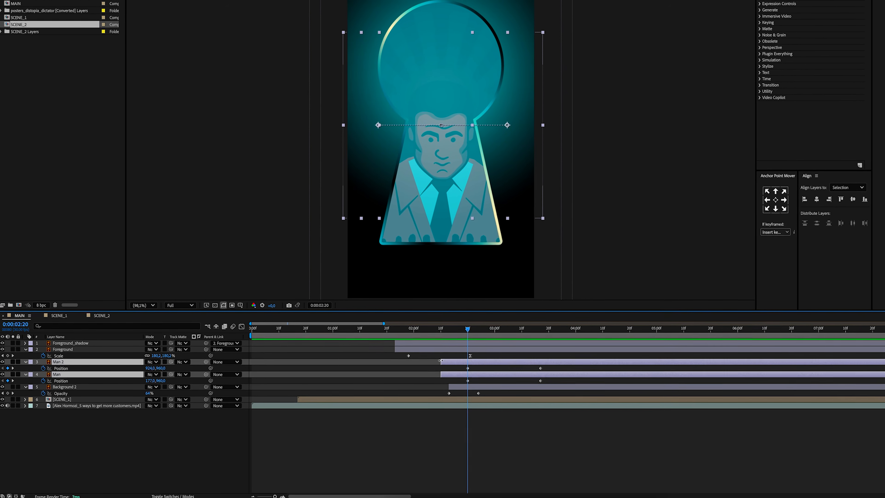
{"action": "key", "text": "alt+bracketleft"}
- Apply Easy Ease to both businessmen's Position keyframes at 0:00:03:17 and lengthen their incoming handles in the speed graph
{"action": "left_click_drag", "start_coordinate": [558, 382], "coordinate": [529, 334]}
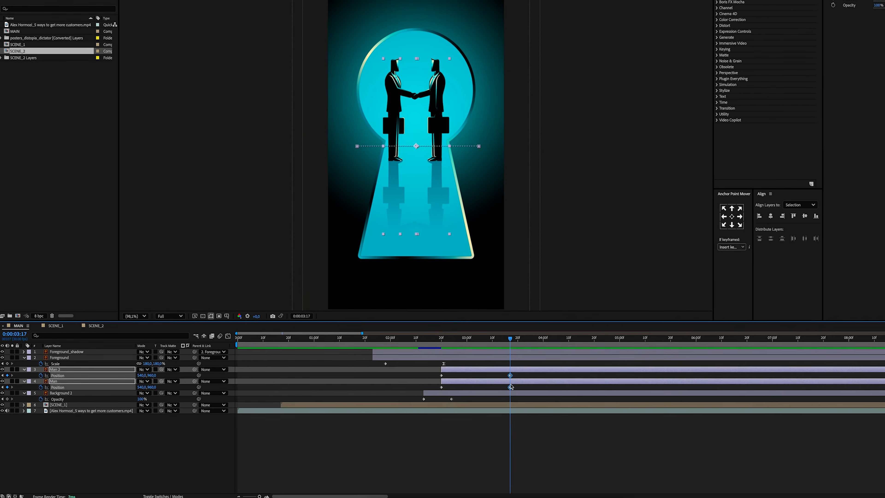
{"action": "right_click", "coordinate": [529, 383]}
{"action": "mouse_move", "coordinate": [558, 492]}
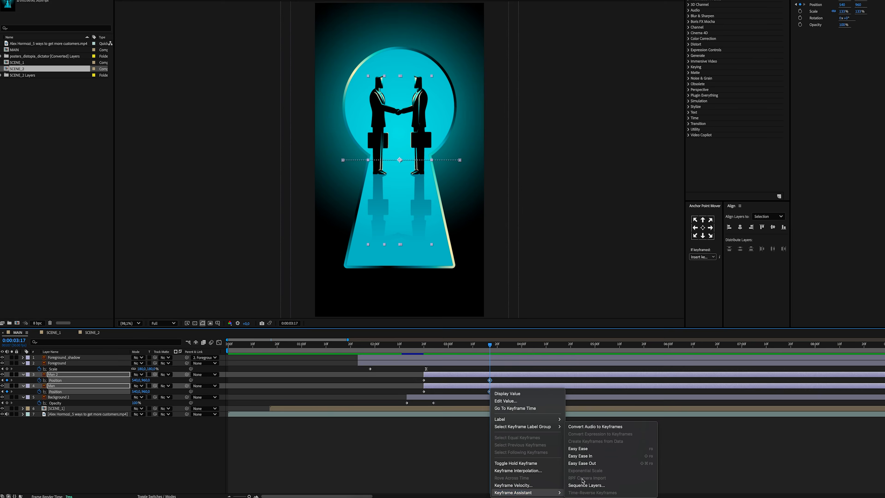
{"action": "left_click", "coordinate": [579, 449]}
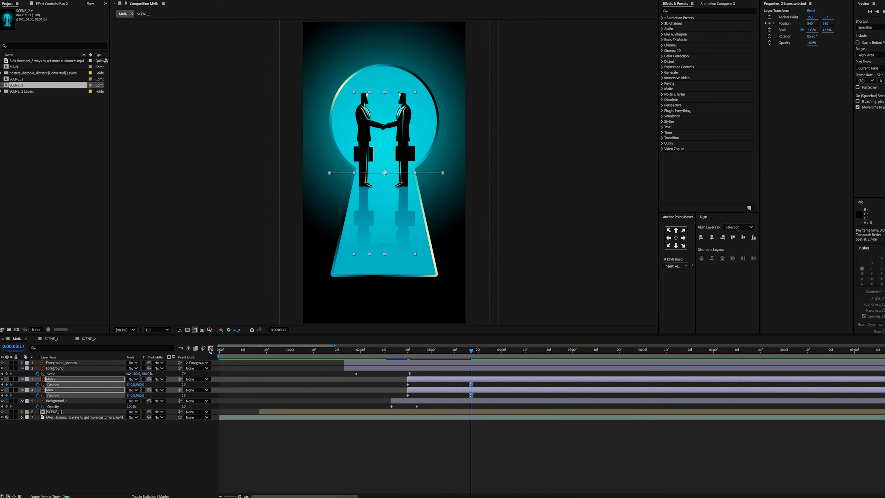
{"action": "left_click", "coordinate": [219, 342]}
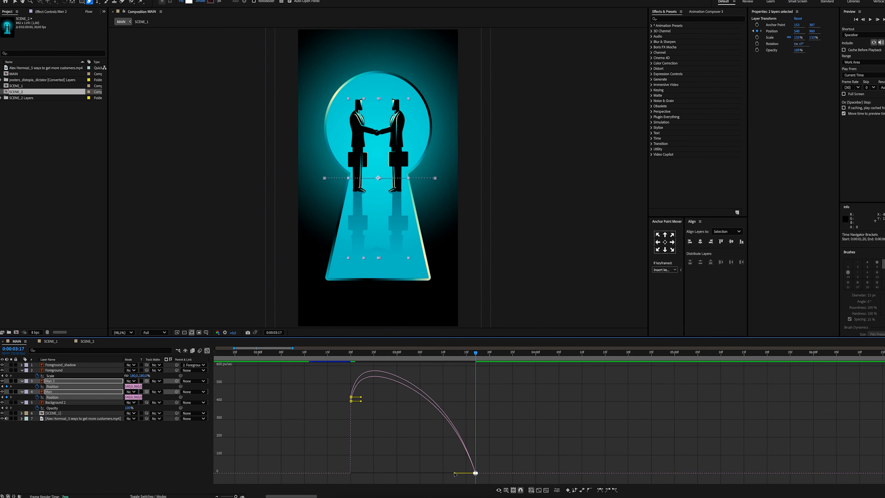
{"action": "left_click_drag", "start_coordinate": [481, 472], "coordinate": [460, 473]}
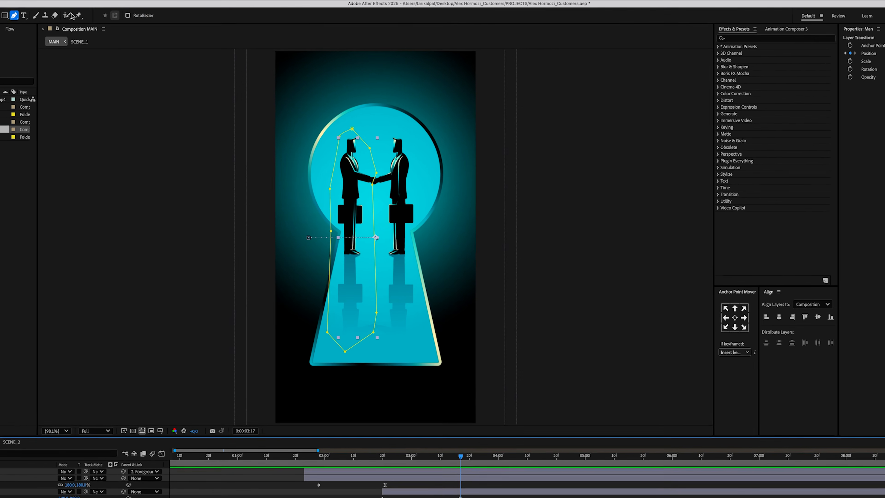
- Add Puppet pins to the left businessman's feet, hips, torso, hand, shoulders, neck and head at 0:00:03:17
{"action": "left_click", "coordinate": [78, 15]}
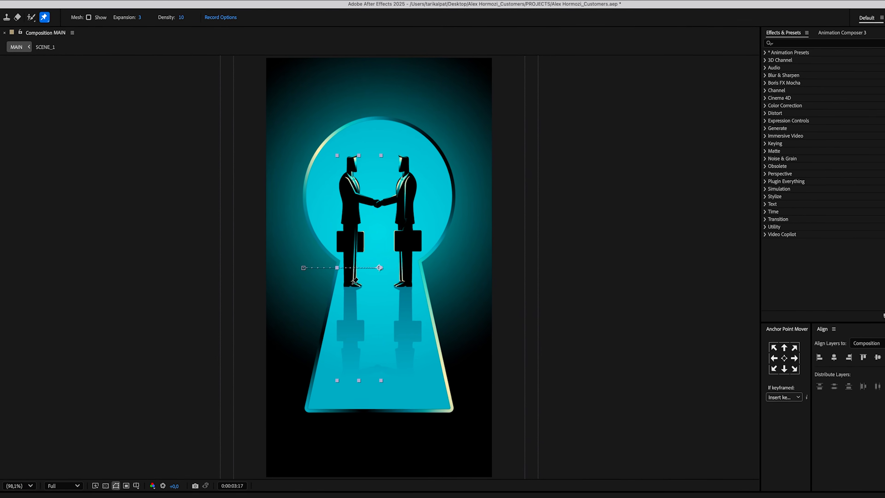
{"action": "left_click", "coordinate": [352, 282]}
{"action": "left_click", "coordinate": [351, 233]}
{"action": "left_click", "coordinate": [352, 203]}
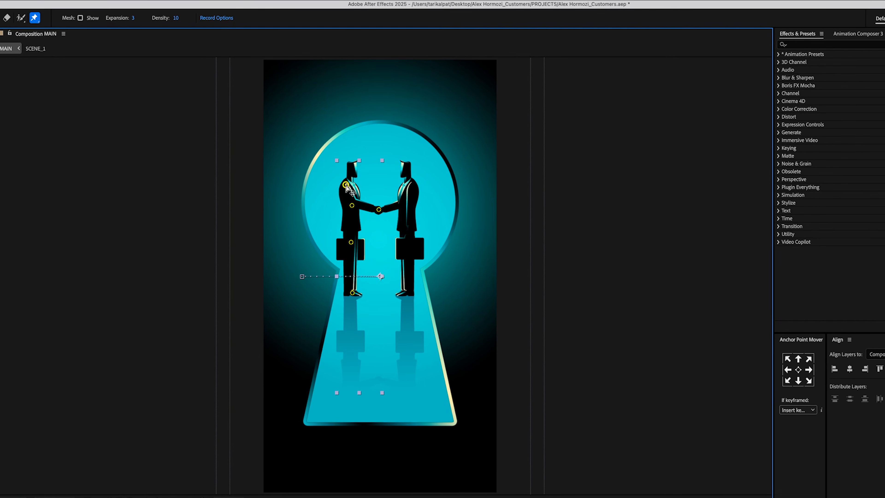
{"action": "left_click", "coordinate": [350, 179]}
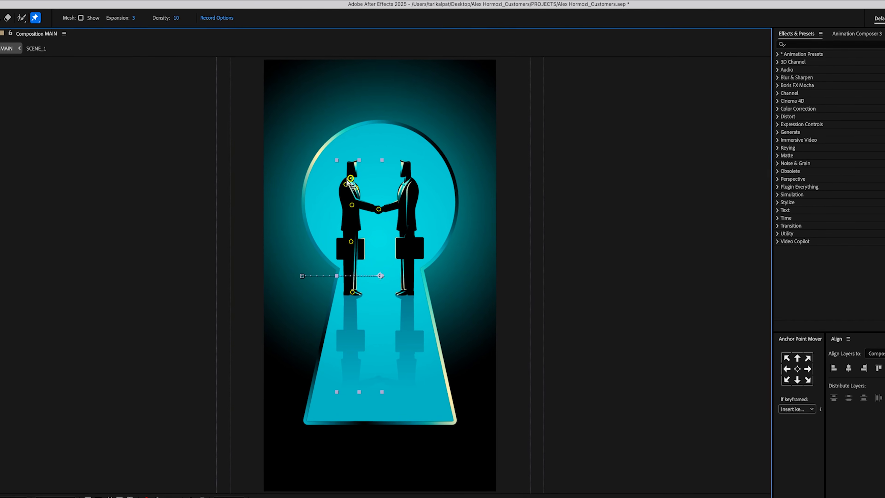
{"action": "left_click", "coordinate": [354, 162]}
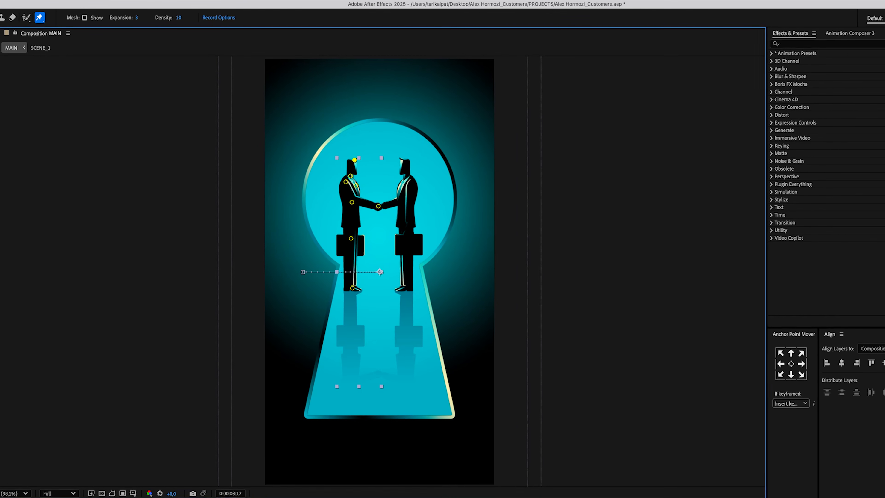
- At 0:00:03:22, move the left businessman's head pin slightly forward and down for a nod, and preview the motion from 0:00:02:16
{"action": "left_click", "coordinate": [418, 497]}
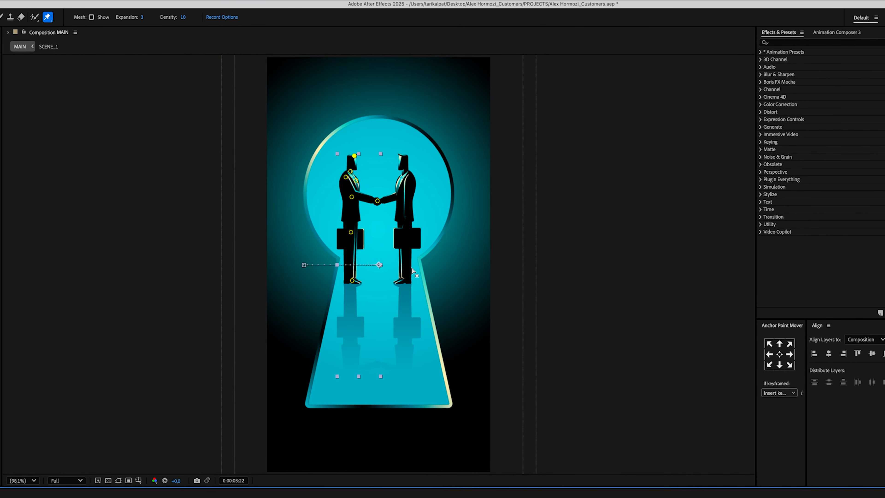
{"action": "left_click", "coordinate": [355, 158]}
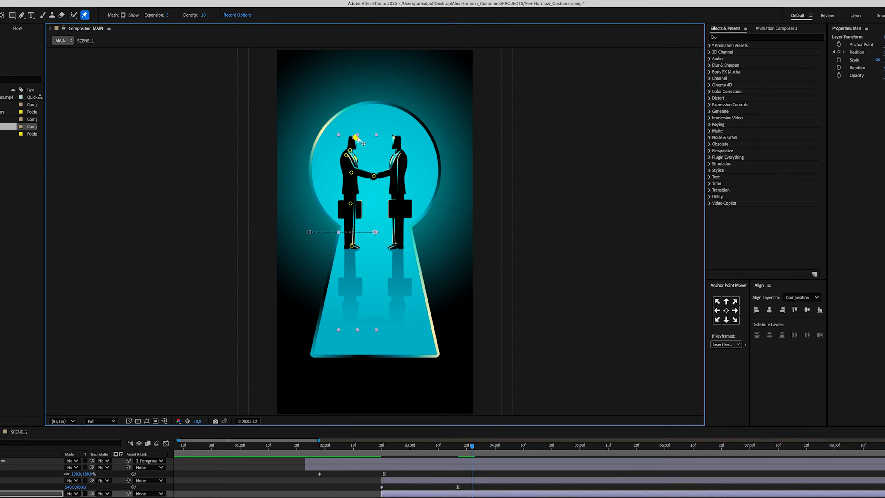
{"action": "left_click", "coordinate": [441, 400]}
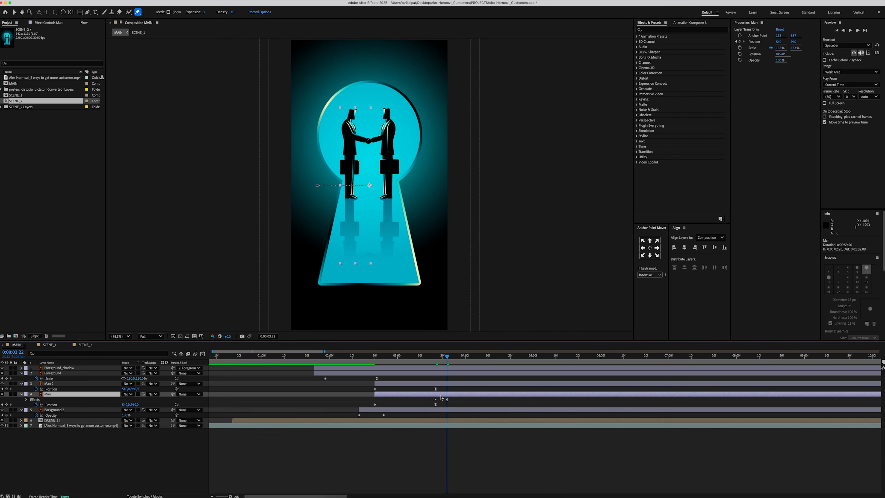
{"action": "key", "text": "u"}
{"action": "left_click_drag", "start_coordinate": [434, 363], "coordinate": [366, 379]}
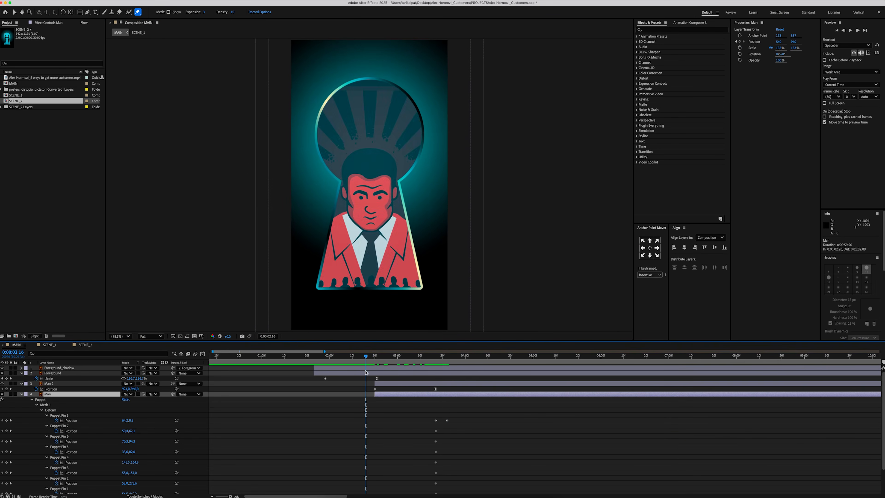
{"action": "key", "text": "space"}
{"action": "key", "text": "space"}
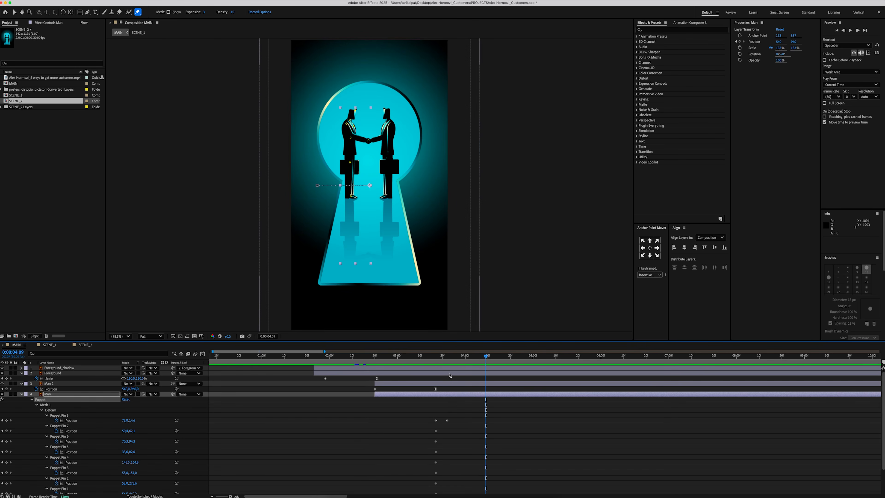
{"action": "key", "text": "space"}
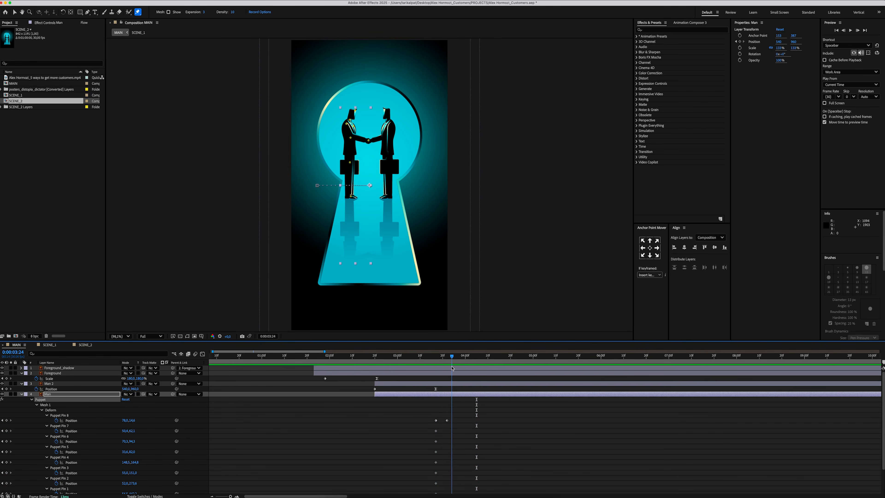
- Return to 0:00:03:17 and pre-compose the Man 2 layer as Man 2 Comp 1, moving all attributes into the new composition
{"action": "left_click_drag", "start_coordinate": [452, 368], "coordinate": [436, 372]}
{"action": "left_click", "coordinate": [399, 422]}
{"action": "left_click", "coordinate": [22, 395]}
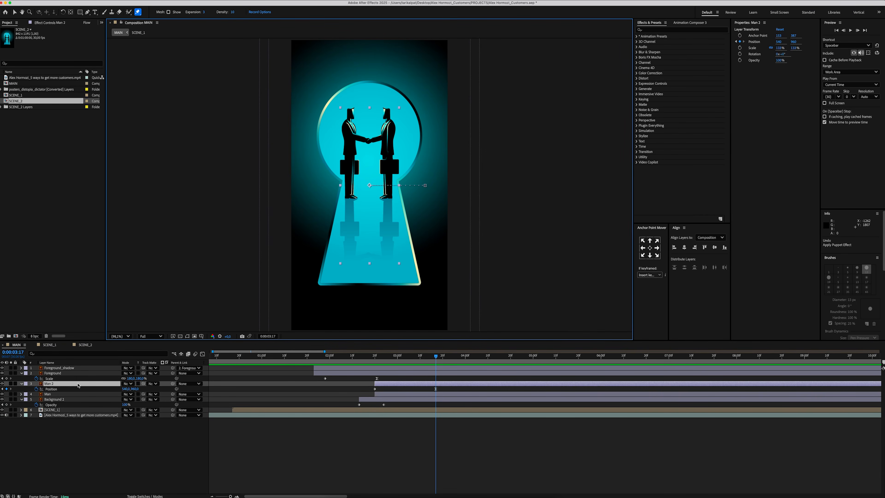
{"action": "right_click", "coordinate": [78, 385]}
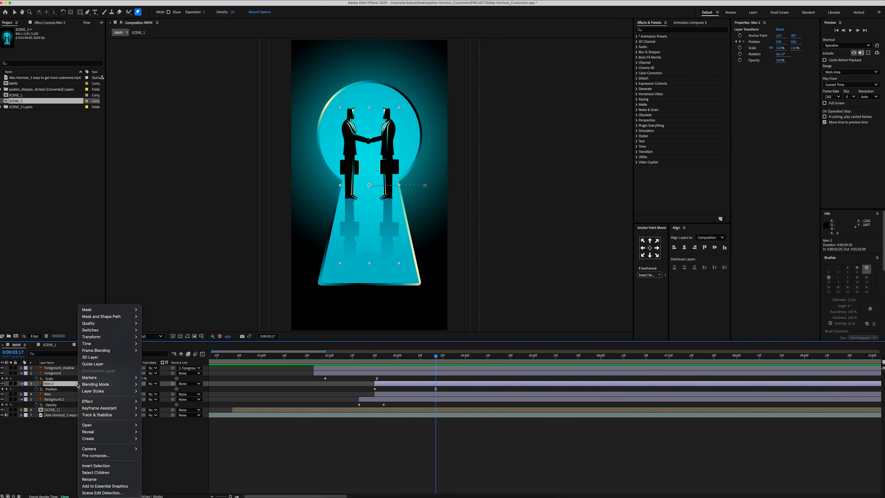
{"action": "left_click", "coordinate": [95, 455]}
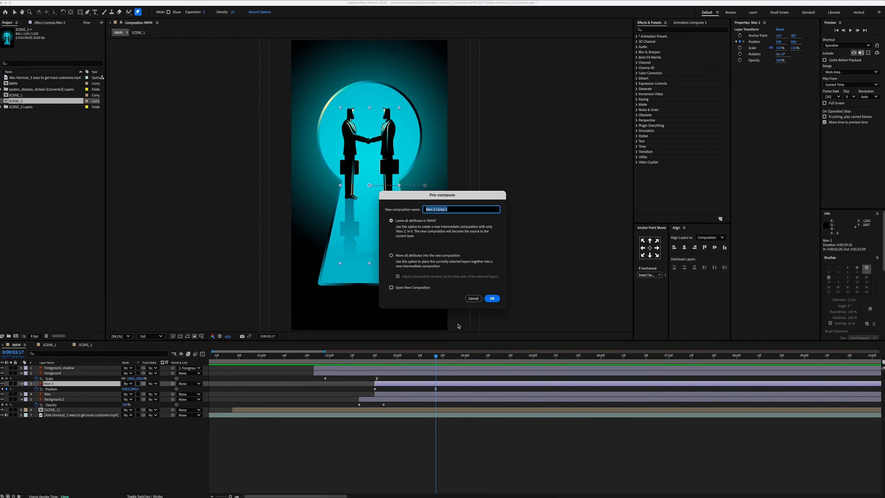
{"action": "left_click", "coordinate": [454, 257]}
{"action": "left_click", "coordinate": [492, 299]}
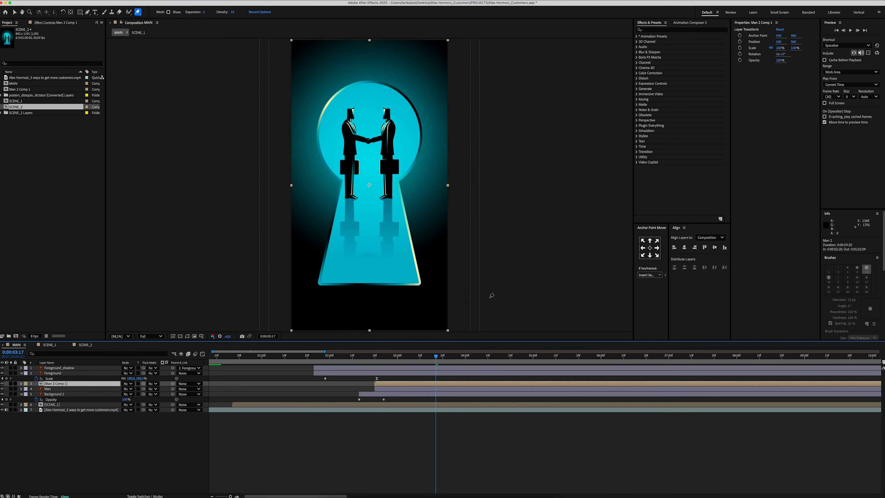
- Pin the right businessman and his reflection with Puppet pins at 0:00:03:17, and move his head pin slightly forward at 0:00:03:22
{"action": "left_click", "coordinate": [389, 264]}
{"action": "left_click", "coordinate": [388, 200]}
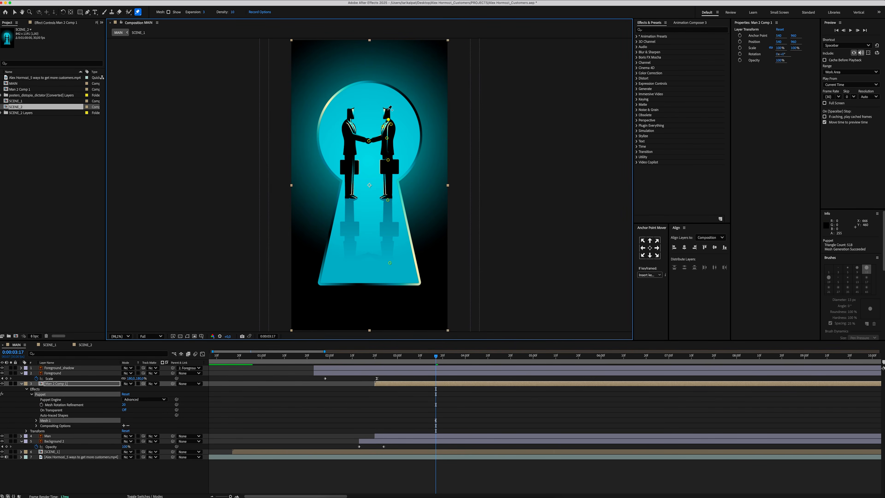
{"action": "left_click", "coordinate": [437, 384]}
{"action": "key", "text": "Page_Down"}
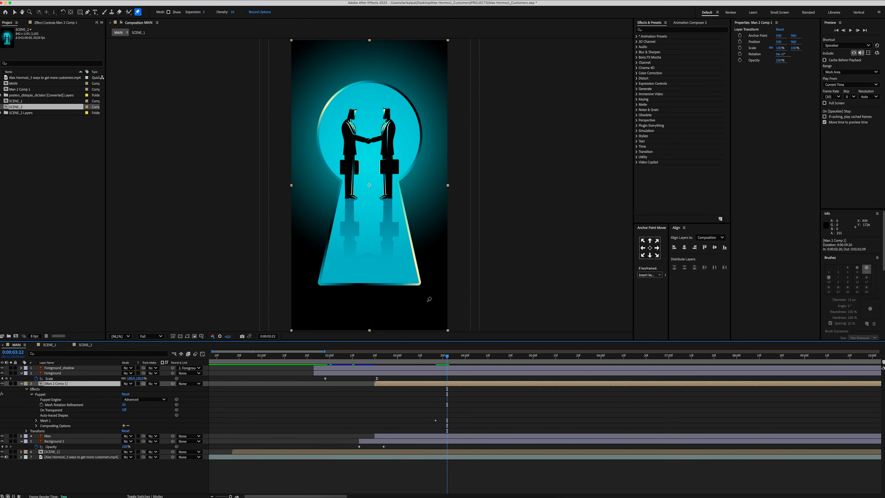
{"action": "left_click", "coordinate": [48, 400]}
{"action": "left_click_drag", "start_coordinate": [389, 111], "coordinate": [385, 111]}
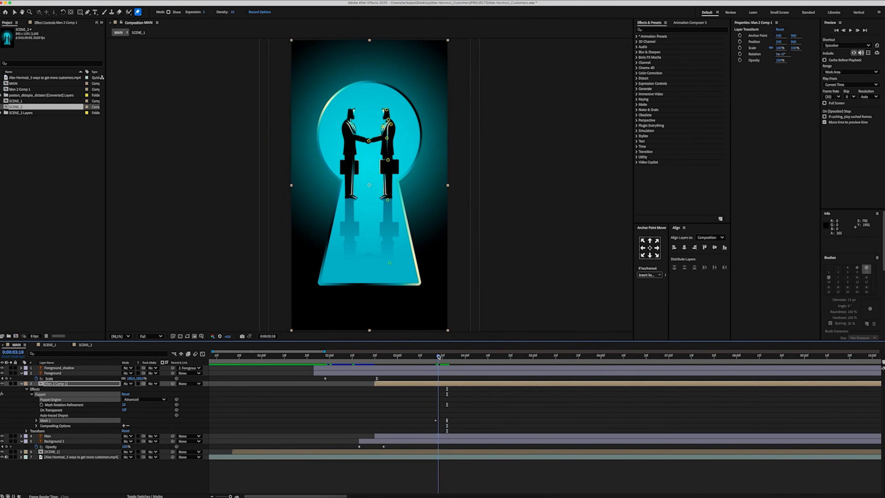
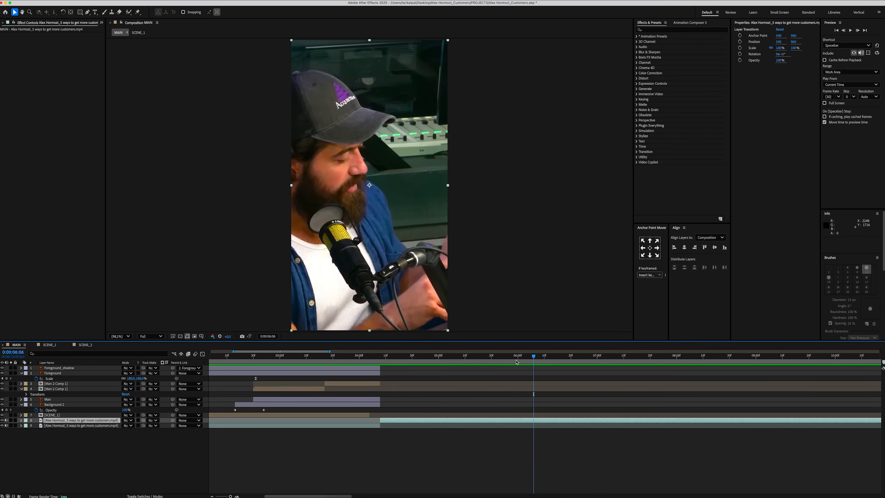
- Split the selected "5 ways to get more customers" video layer at 0:00:06:05
{"action": "key", "text": "Page_Up"}
{"action": "key", "text": "Page_Up"}
{"action": "key", "text": "equal"}
{"action": "key", "text": "equal"}
{"action": "key", "text": "equal"}
{"action": "key", "text": "Page_Down"}
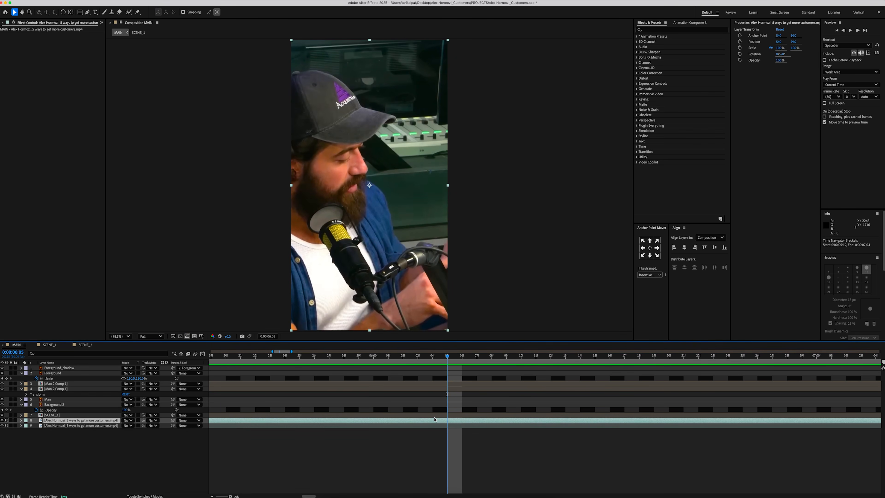
{"action": "key", "text": "super+shift+d"}
- Duplicate the video segment that starts at 0:00:04:08 and ends at the new split
{"action": "key", "text": "Page_Up"}
{"action": "key", "text": "minus"}
{"action": "key", "text": "minus"}
{"action": "key", "text": "minus"}
{"action": "left_click", "coordinate": [338, 356]}
{"action": "key", "text": "super+d"}
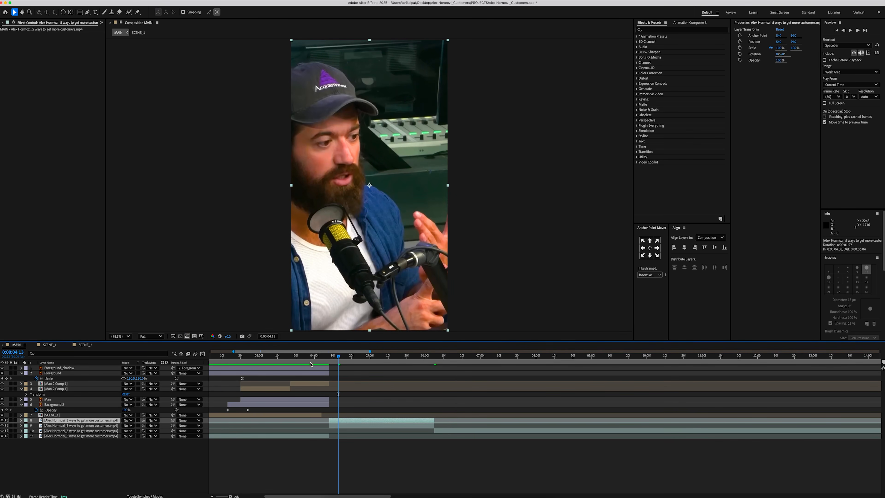
- Activate the Roto Brush tool, open the duplicated video segment in its Layer viewer at 0:00:04:08, and widen that viewer
{"action": "left_click", "coordinate": [129, 12]}
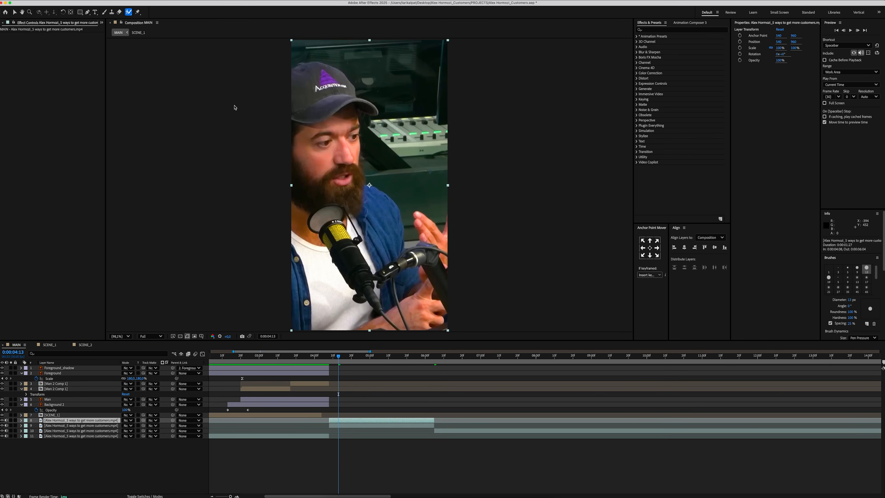
{"action": "key", "text": "Page_Up"}
{"action": "key", "text": "Page_Up"}
{"action": "key", "text": "Page_Up"}
{"action": "key", "text": "Page_Up"}
{"action": "key", "text": "Page_Up"}
{"action": "key", "text": "equal"}
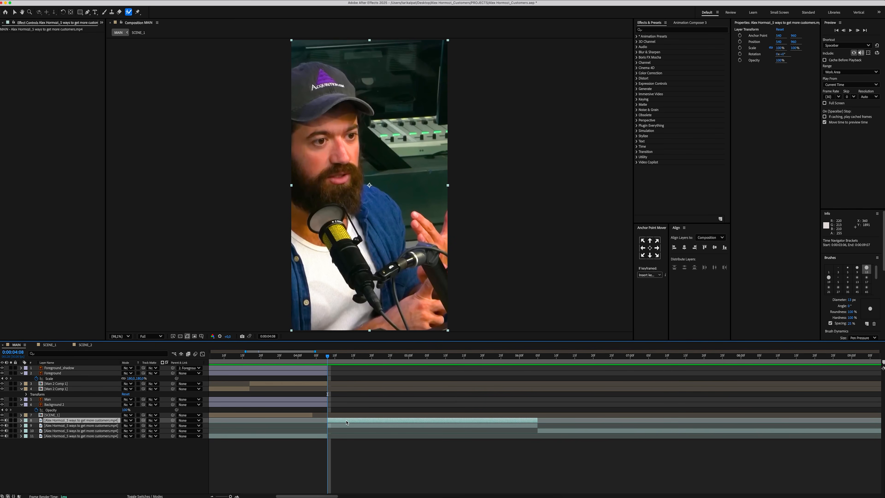
{"action": "double_click", "coordinate": [347, 423]}
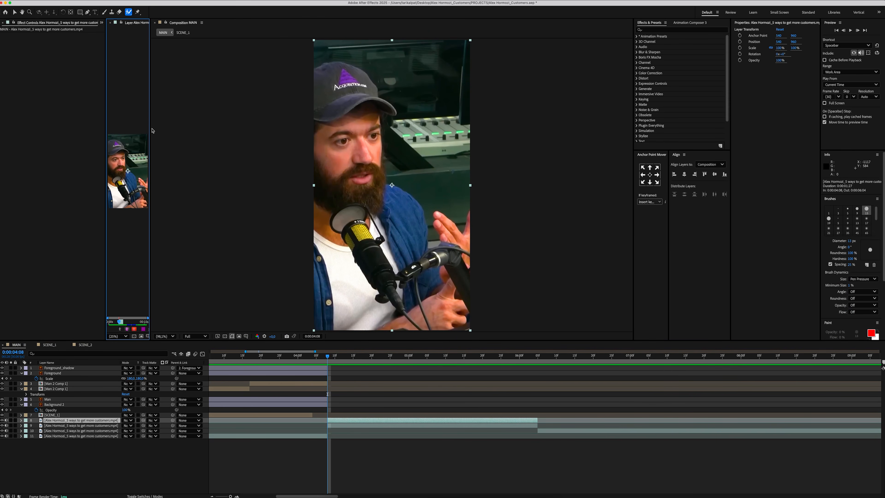
{"action": "left_click_drag", "start_coordinate": [152, 131], "coordinate": [283, 127]}
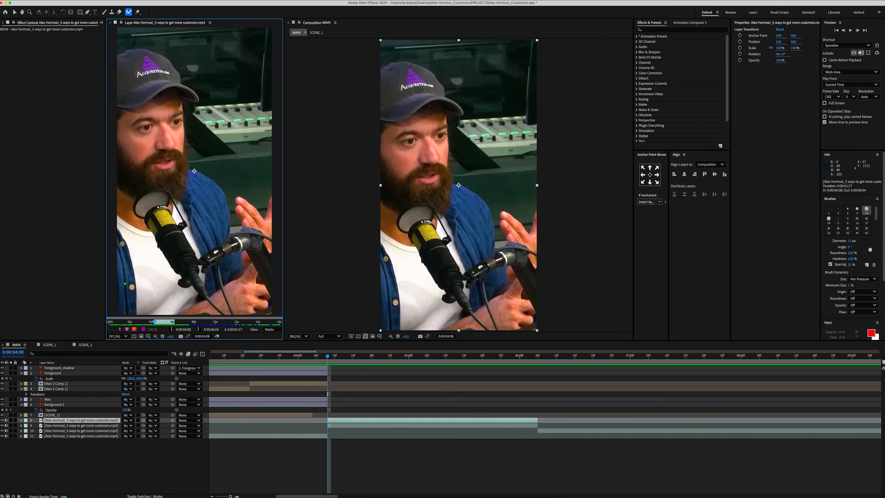
- Cut out the speaker and his raised hand with Roto Brush from 0:00:04:08, and preview the cutout over transparency with the underlying video hidden
{"action": "left_click_drag", "start_coordinate": [125, 284], "coordinate": [121, 309]}
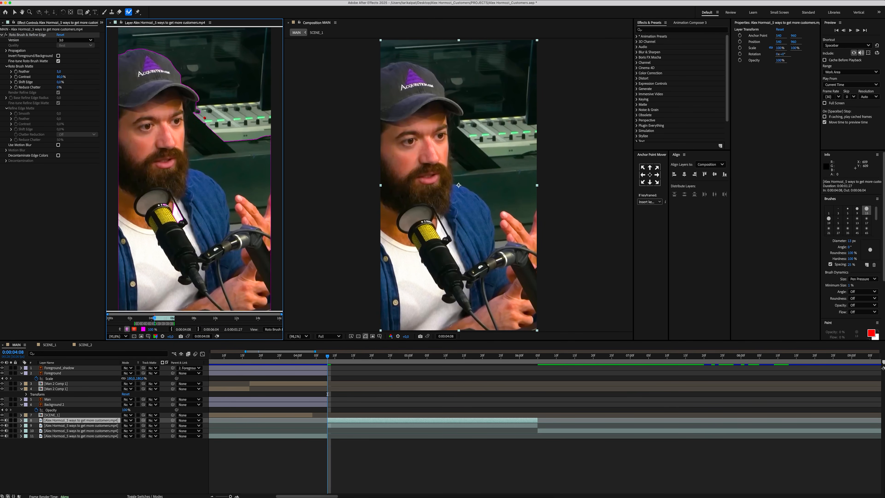
{"action": "left_click_drag", "start_coordinate": [269, 207], "coordinate": [270, 197]}
{"action": "left_click_drag", "start_coordinate": [2, 430], "coordinate": [3, 436]}
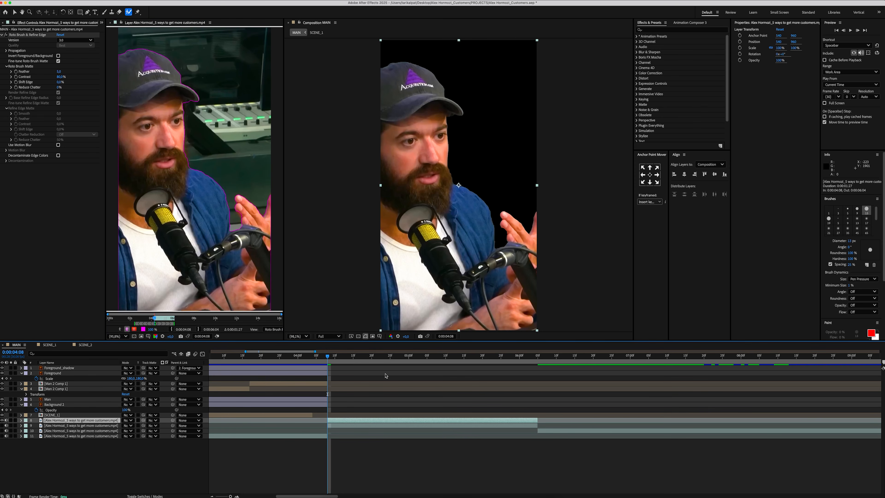
{"action": "left_click", "coordinate": [358, 336]}
{"action": "key", "text": "space"}
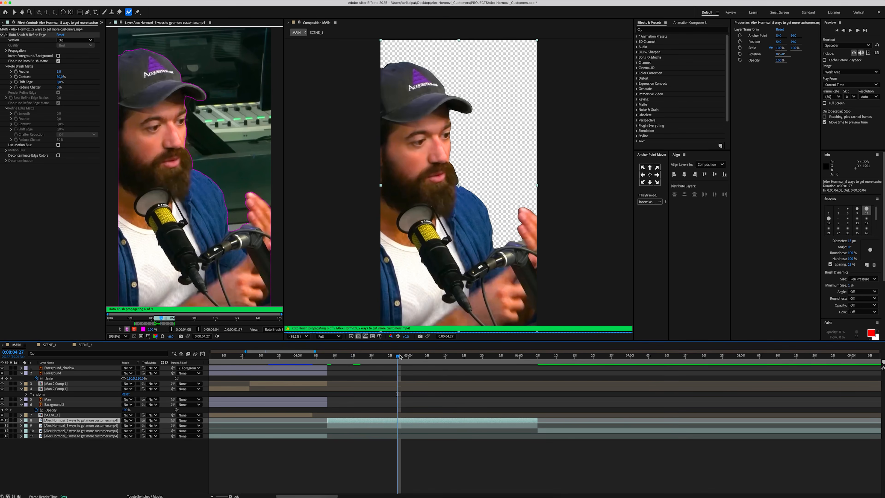
- Set the MAIN work area to span only the rotoscoped video segment, starting at 0:00:04:08
{"action": "left_click_drag", "start_coordinate": [450, 357], "coordinate": [321, 358]}
{"action": "key", "text": "i"}
{"action": "key", "text": "minus"}
{"action": "scroll", "coordinate": [246, 358], "scroll_direction": "down", "scroll_amount": 5}
{"action": "left_click_drag", "start_coordinate": [211, 363], "coordinate": [277, 362]}
{"action": "scroll", "coordinate": [275, 362], "scroll_direction": "up", "scroll_amount": 5}
{"action": "scroll", "coordinate": [277, 363], "scroll_direction": "down", "scroll_amount": 8}
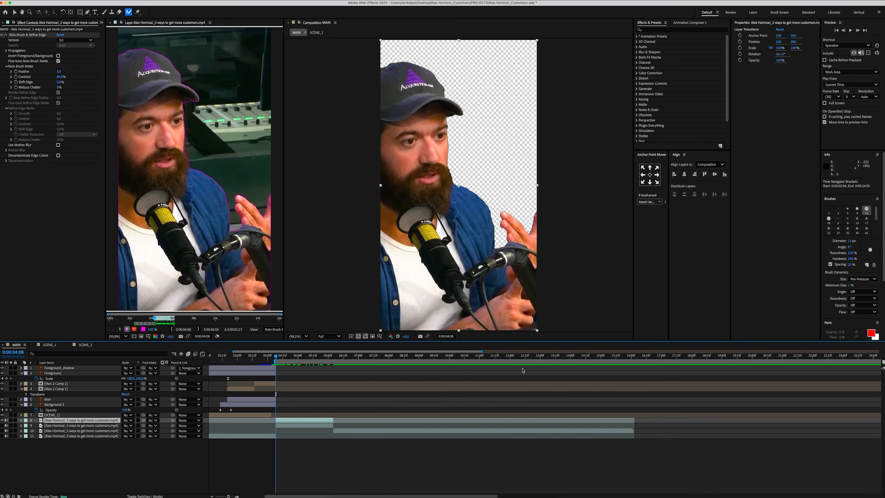
{"action": "left_click_drag", "start_coordinate": [879, 363], "coordinate": [279, 363]}
{"action": "scroll", "coordinate": [279, 363], "scroll_direction": "up", "scroll_amount": 3}
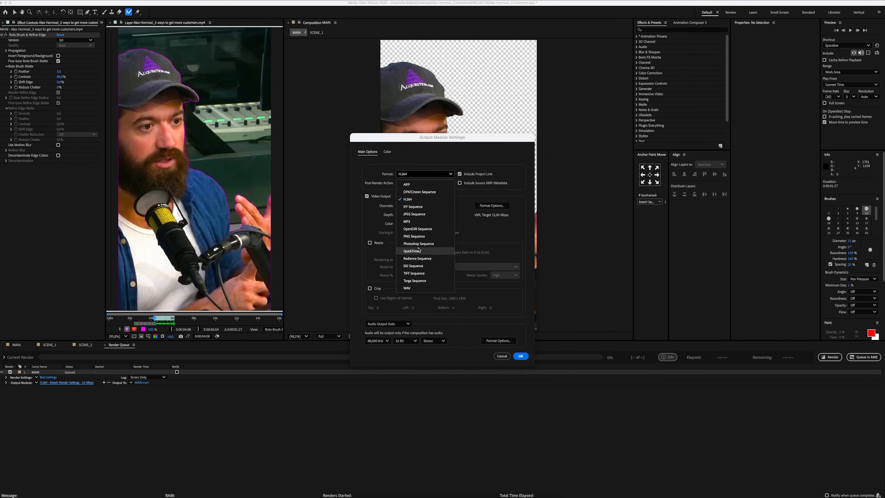
- Set the queued MAIN render's output format to QuickTime and name the output file alexhormozi_alpha.mov
{"action": "left_click", "coordinate": [420, 250]}
{"action": "left_click", "coordinate": [520, 356]}
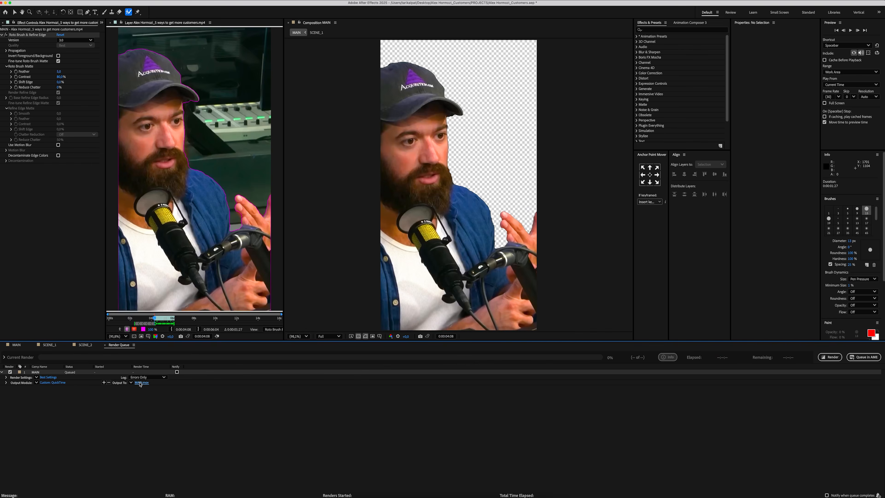
{"action": "left_click", "coordinate": [141, 382]}
{"action": "left_click", "coordinate": [505, 134]}
{"action": "key", "text": "Return"}
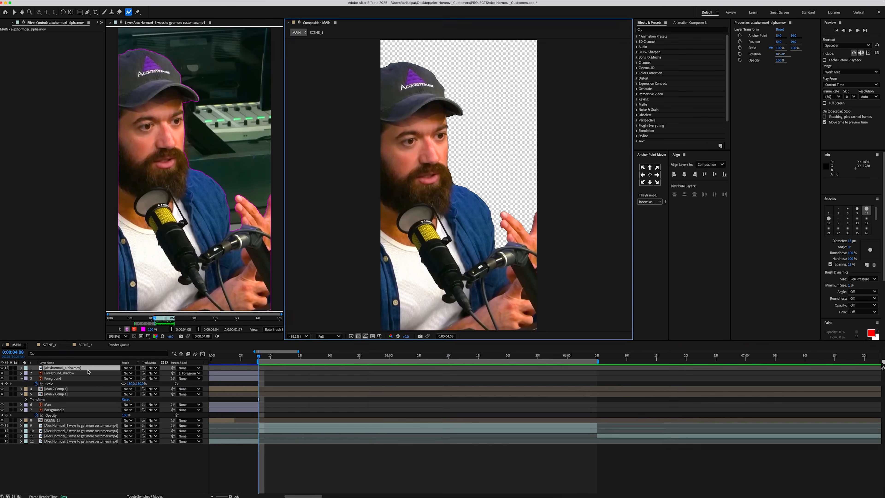
- Start the alexhormozi_alpha.mov layer at 0:00:04:08 and put it in the layer stack in place of the rotoscoped video segment
{"action": "left_click", "coordinate": [87, 369]}
{"action": "key", "text": "minus"}
{"action": "key", "text": "minus"}
{"action": "key", "text": "minus"}
{"action": "key", "text": "minus"}
{"action": "left_click_drag", "start_coordinate": [220, 368], "coordinate": [262, 369]}
{"action": "key", "text": "equal"}
{"action": "key", "text": "equal"}
{"action": "key", "text": "equal"}
{"action": "key", "text": "equal"}
{"action": "left_click_drag", "start_coordinate": [75, 369], "coordinate": [79, 423]}
{"action": "left_click", "coordinate": [80, 426]}
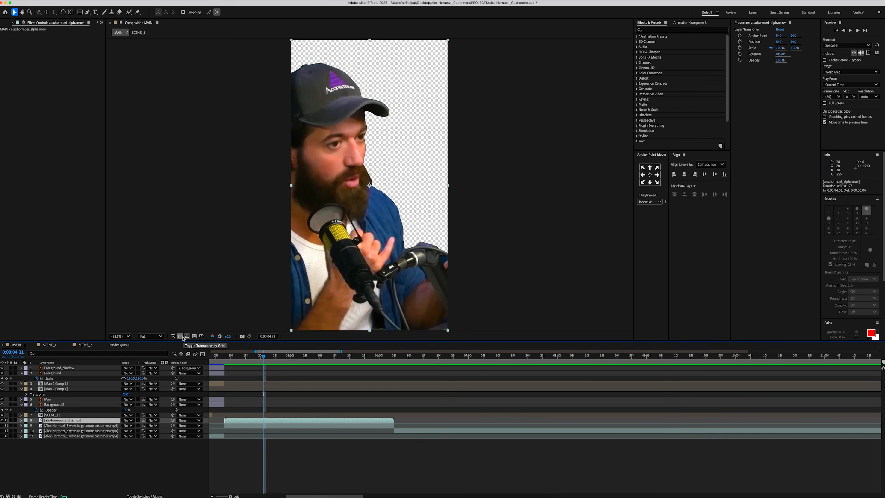
- Turn off the transparency grid and show the original video segment beneath the speaker cutout
{"action": "left_click", "coordinate": [180, 336]}
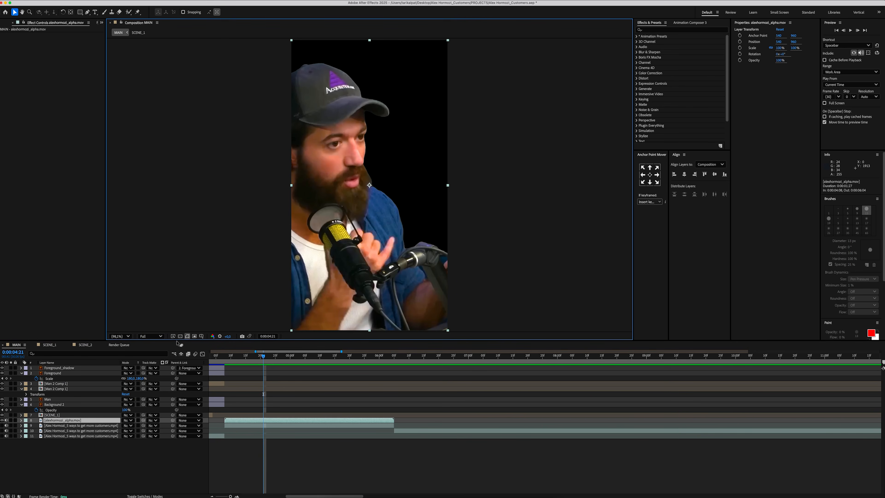
{"action": "left_click", "coordinate": [69, 459]}
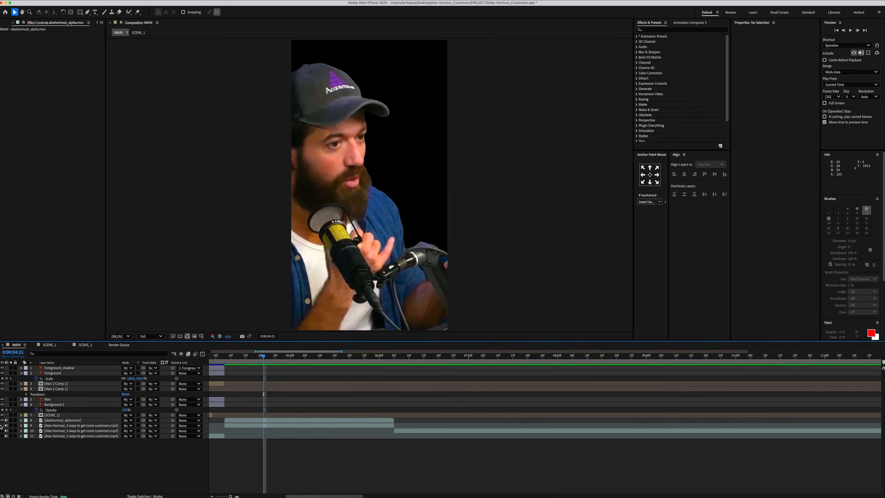
{"action": "left_click", "coordinate": [1, 425]}
{"action": "left_click", "coordinate": [2, 425]}
{"action": "left_click", "coordinate": [2, 425]}
{"action": "left_click", "coordinate": [1, 425]}
{"action": "left_click", "coordinate": [2, 425]}
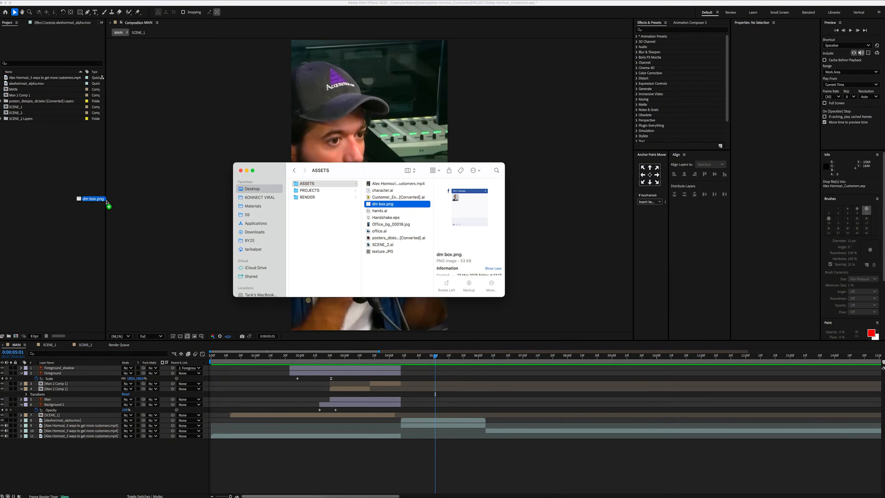
- Import dm box.png and place it directly below the speaker cutout layer, starting at 0:00:04:08 and positioned behind the speaker's head
{"action": "left_click_drag", "start_coordinate": [106, 202], "coordinate": [86, 202]}
{"action": "left_click_drag", "start_coordinate": [24, 90], "coordinate": [49, 422]}
{"action": "left_click_drag", "start_coordinate": [397, 163], "coordinate": [424, 109]}
{"action": "left_click_drag", "start_coordinate": [303, 426], "coordinate": [489, 424]}
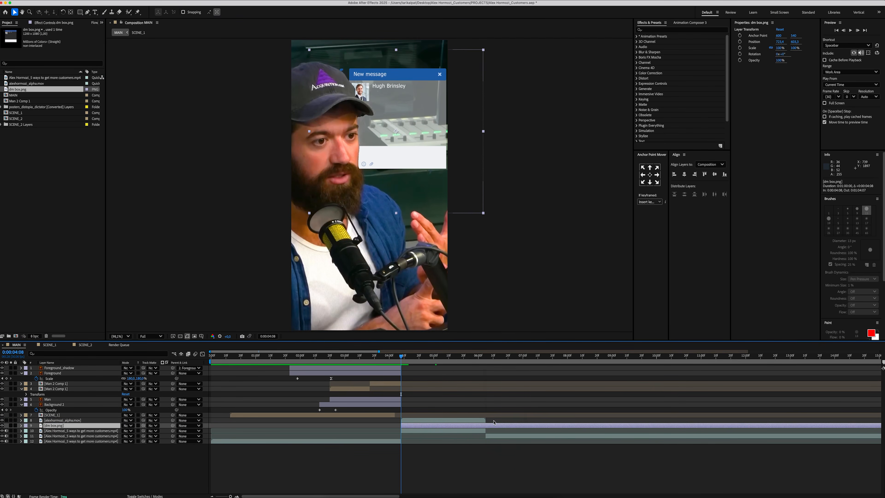
- Pre-compose the dm box.png layer as DM BOX, moving all attributes into it, and open the new composition
{"action": "right_click", "coordinate": [493, 423]}
{"action": "left_click", "coordinate": [498, 452]}
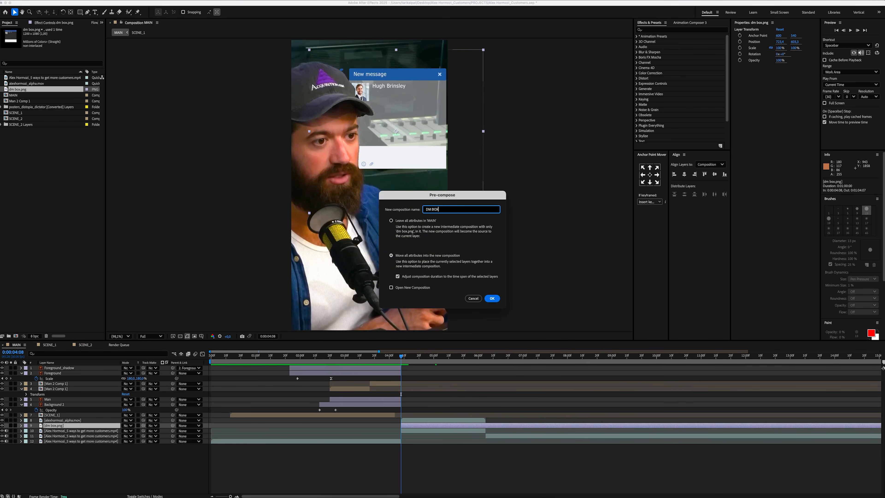
{"action": "key", "text": "Return"}
{"action": "double_click", "coordinate": [70, 426]}
- Centre the message box image horizontally and vertically in the DM BOX composition
{"action": "left_click", "coordinate": [223, 368]}
{"action": "left_click_drag", "start_coordinate": [372, 147], "coordinate": [358, 148]}
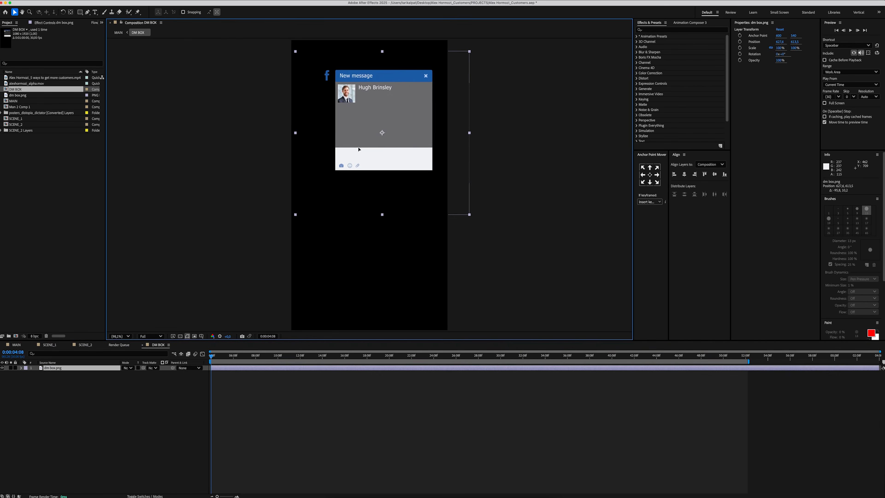
{"action": "left_click", "coordinate": [685, 174]}
{"action": "left_click", "coordinate": [714, 174]}
{"action": "left_click", "coordinate": [90, 35]}
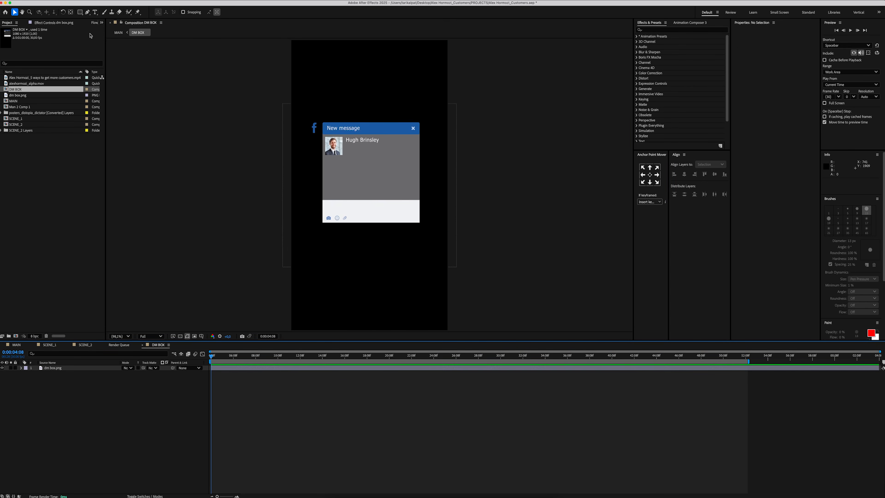
- Add black SF Pro Display Medium text reading "Would you be interested?" near the upper-left corner of the message box's white reply area
{"action": "left_click", "coordinate": [95, 12]}
{"action": "left_click", "coordinate": [332, 208]}
{"action": "left_click", "coordinate": [764, 78]}
{"action": "type", "text": "sf"}
{"action": "scroll", "coordinate": [786, 127], "scroll_direction": "down", "scroll_amount": 3}
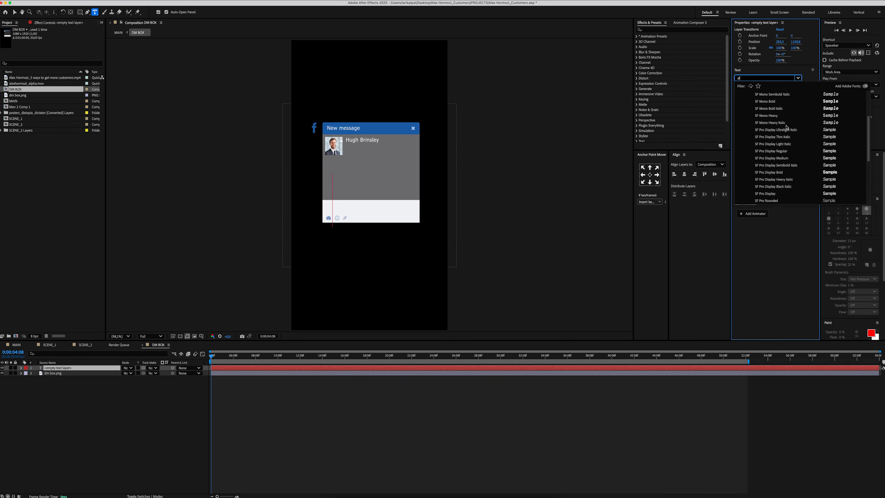
{"action": "left_click", "coordinate": [765, 123]}
{"action": "left_click", "coordinate": [751, 112]}
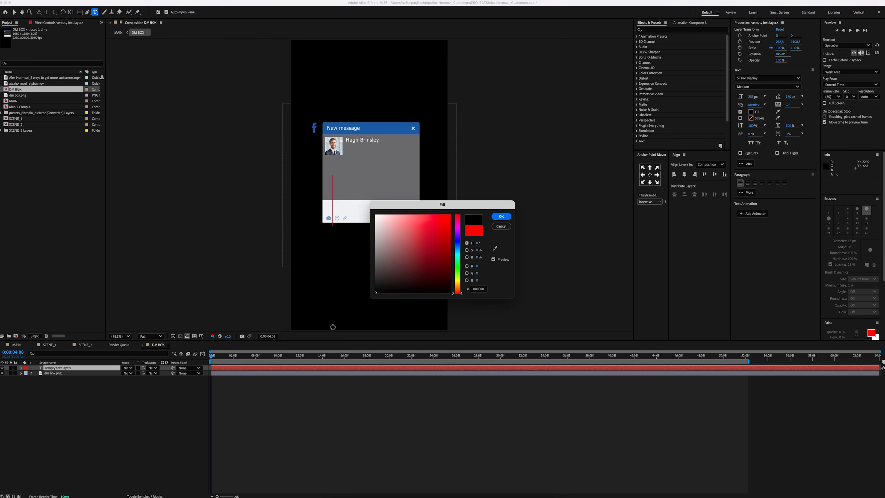
{"action": "key", "text": "Return"}
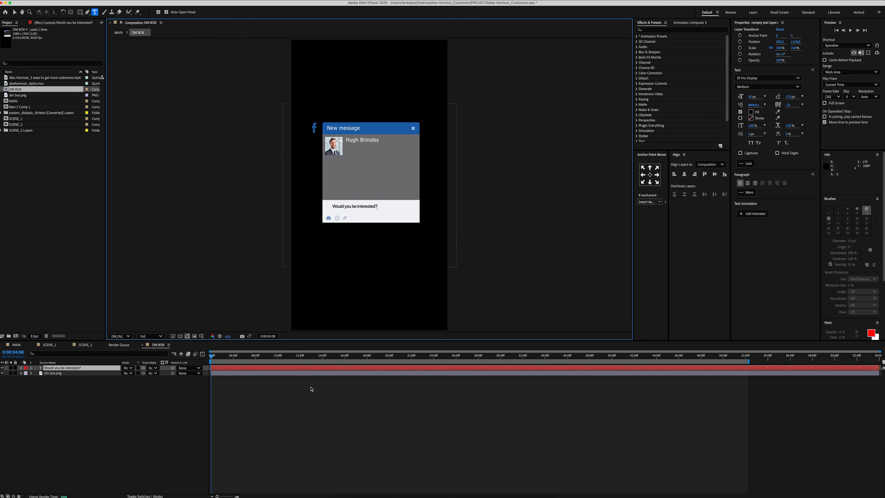
{"action": "key", "text": "Escape"}
{"action": "scroll", "coordinate": [328, 213], "scroll_direction": "up", "scroll_amount": 4}
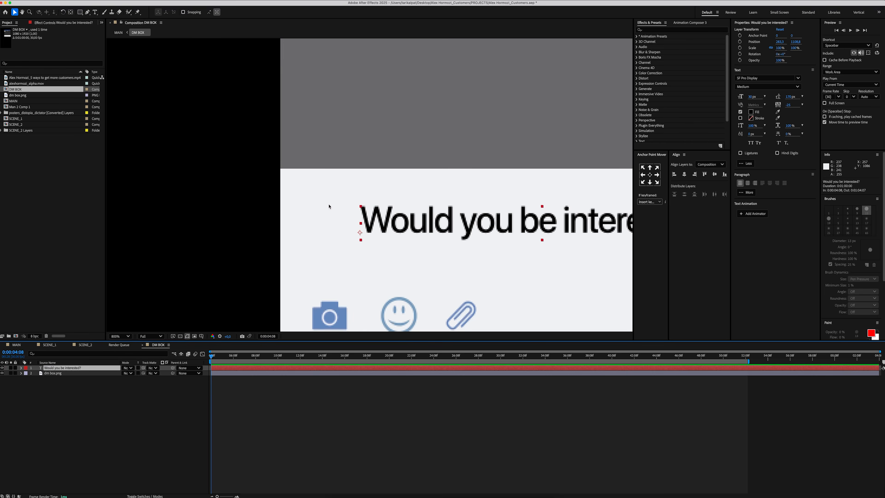
{"action": "left_click_drag", "start_coordinate": [391, 219], "coordinate": [358, 211]}
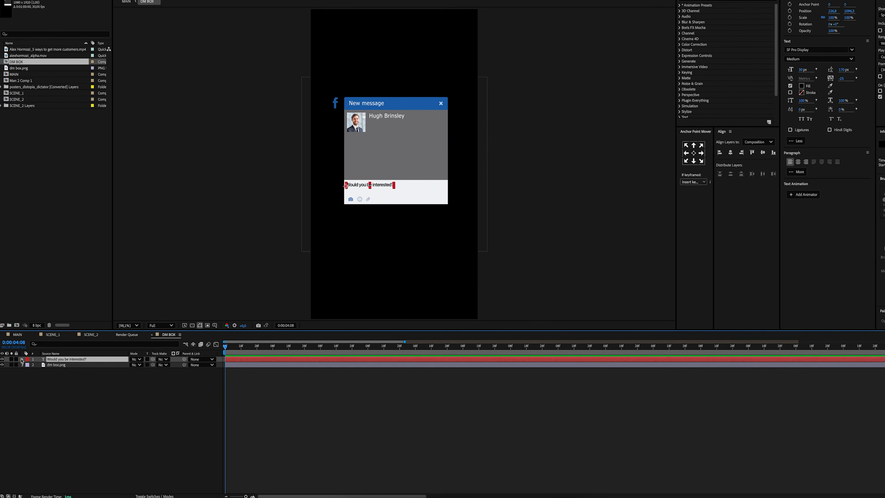
- Add an Opacity text animator to the "Would you be interested?" layer and set its opacity to 0%
{"action": "left_click", "coordinate": [21, 368]}
{"action": "left_click", "coordinate": [213, 338]}
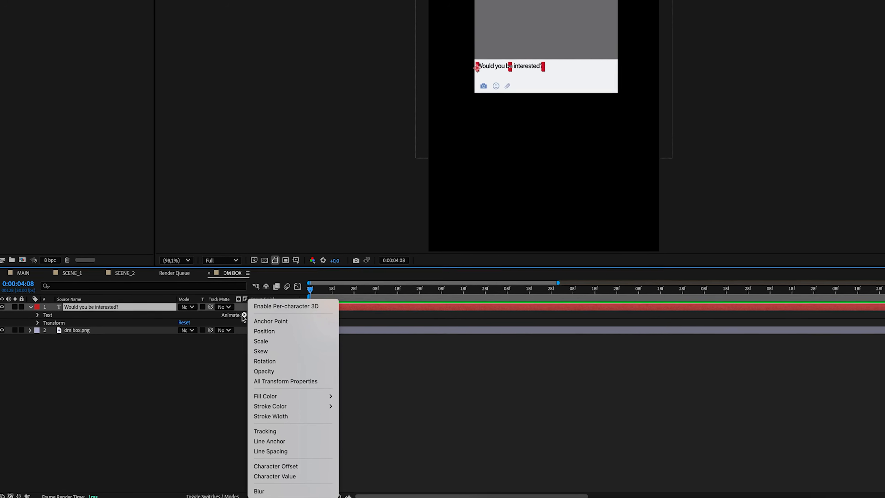
{"action": "left_click", "coordinate": [272, 368]}
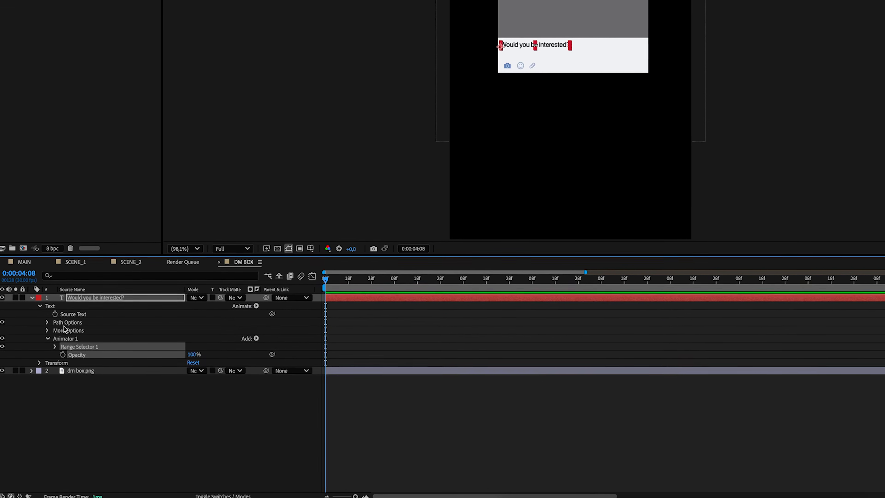
{"action": "left_click", "coordinate": [55, 345]}
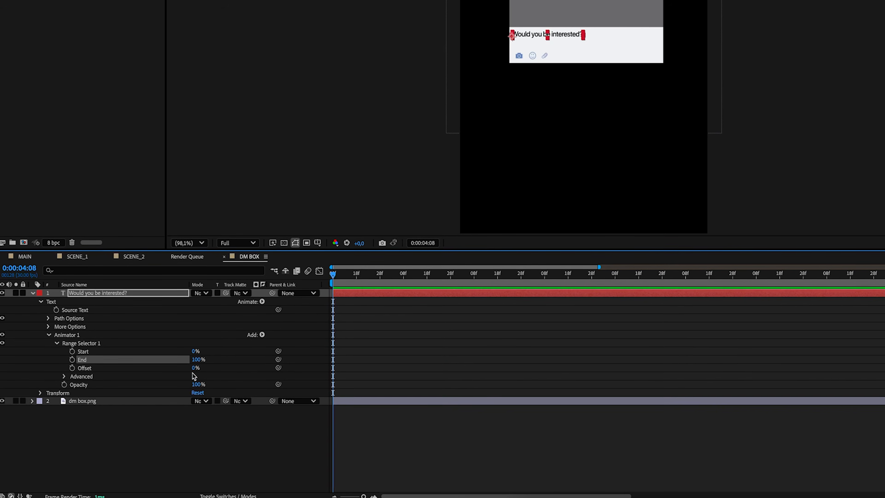
{"action": "left_click_drag", "start_coordinate": [194, 386], "coordinate": [125, 386]}
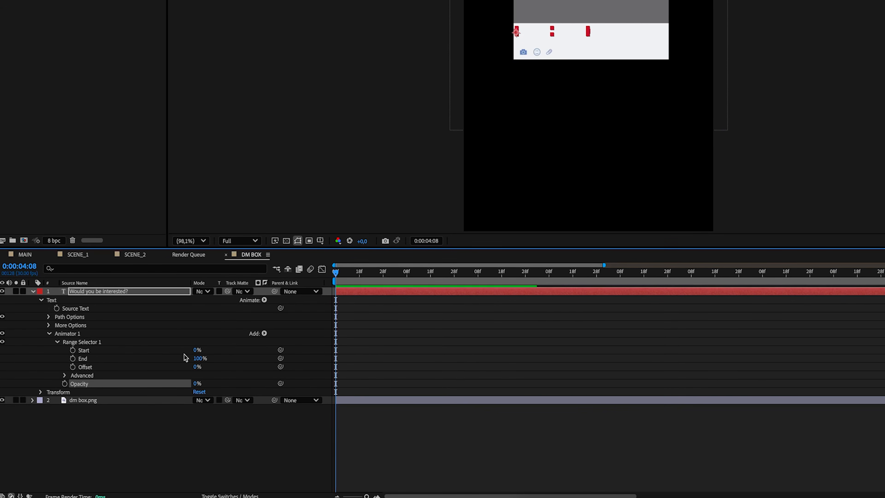
- Keyframe the range selector's Start from 0% at 0:00:04:08 to full text reveal at 0:00:05:08, and preview the typing effect
{"action": "left_click", "coordinate": [72, 350]}
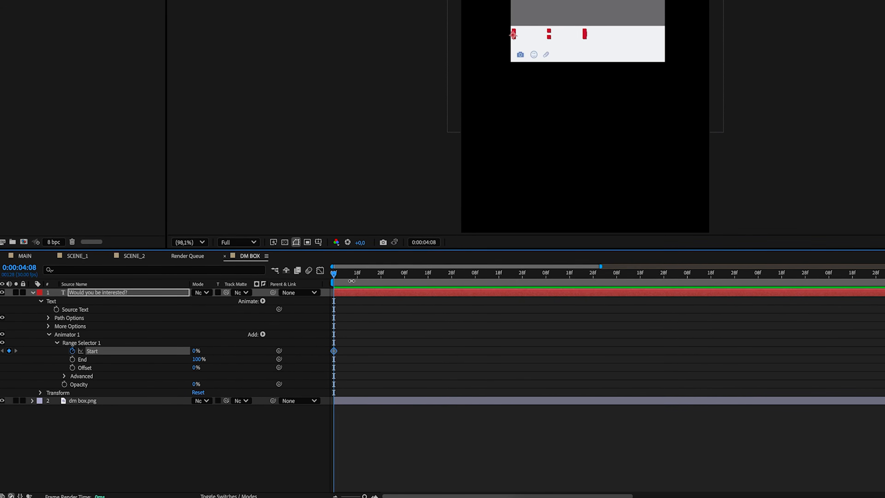
{"action": "left_click_drag", "start_coordinate": [335, 272], "coordinate": [350, 274]}
{"action": "left_click_drag", "start_coordinate": [349, 304], "coordinate": [394, 305]}
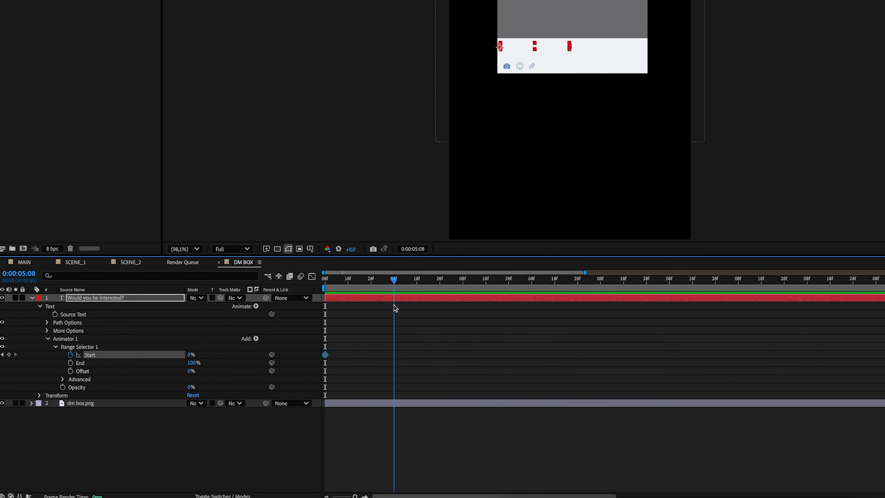
{"action": "left_click_drag", "start_coordinate": [190, 355], "coordinate": [314, 354]}
{"action": "left_click", "coordinate": [368, 349]}
{"action": "left_click_drag", "start_coordinate": [379, 288], "coordinate": [230, 307]}
{"action": "key", "text": "space"}
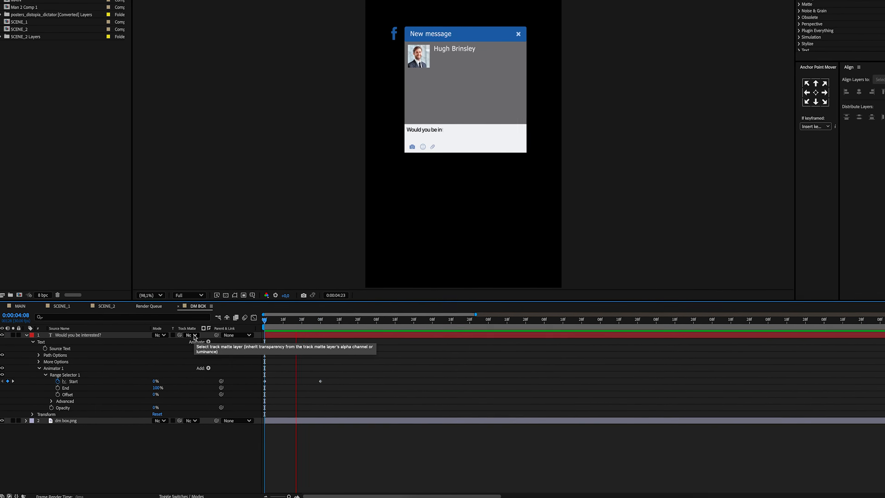
{"action": "key", "text": "space"}
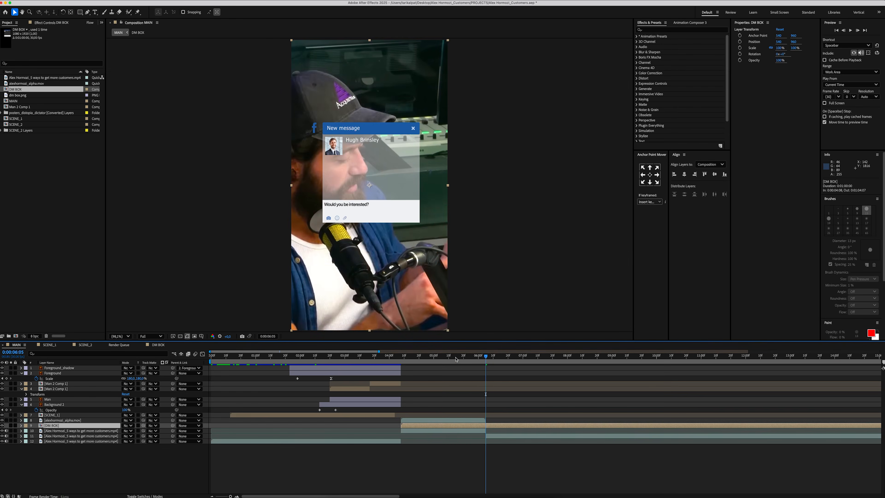
- Make the DM BOX layer in MAIN three-dimensional and rotate it 4° on X, 3° on Y and 1° on Z
{"action": "left_click_drag", "start_coordinate": [456, 358], "coordinate": [411, 357]}
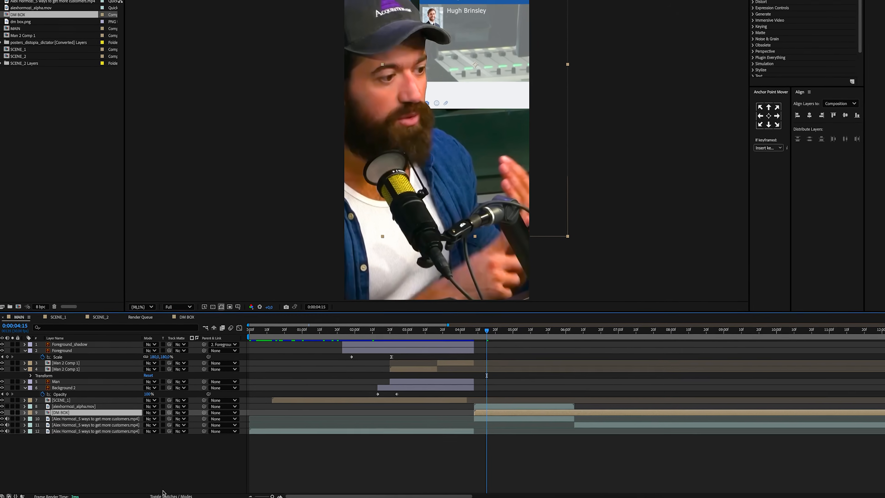
{"action": "left_click", "coordinate": [142, 496]}
{"action": "left_click", "coordinate": [155, 426]}
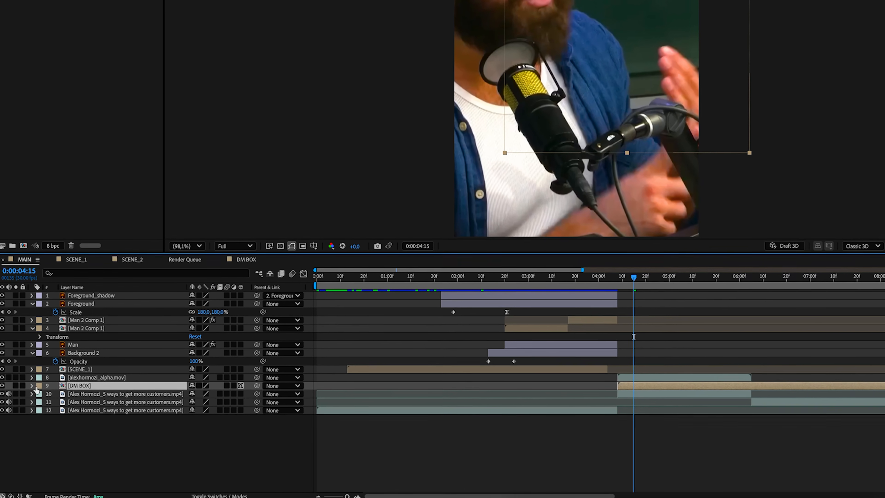
{"action": "left_click", "coordinate": [32, 385]}
{"action": "left_click", "coordinate": [39, 394]}
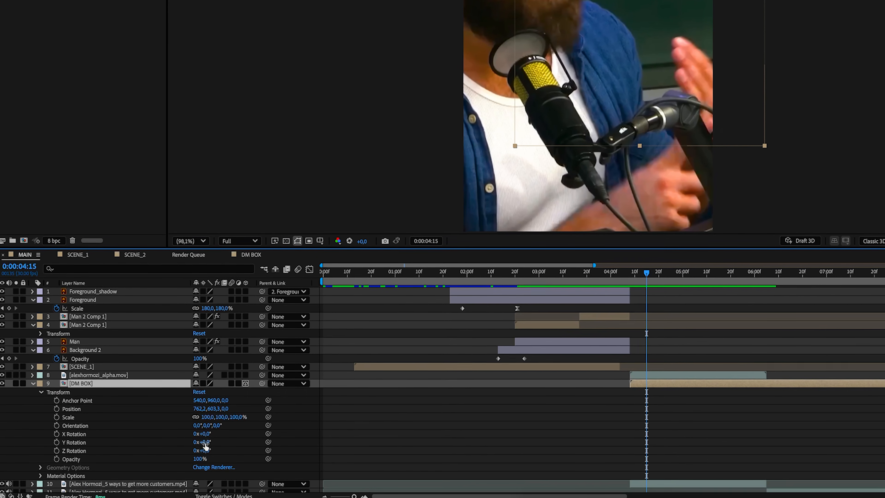
{"action": "left_click_drag", "start_coordinate": [205, 434], "coordinate": [202, 451]}
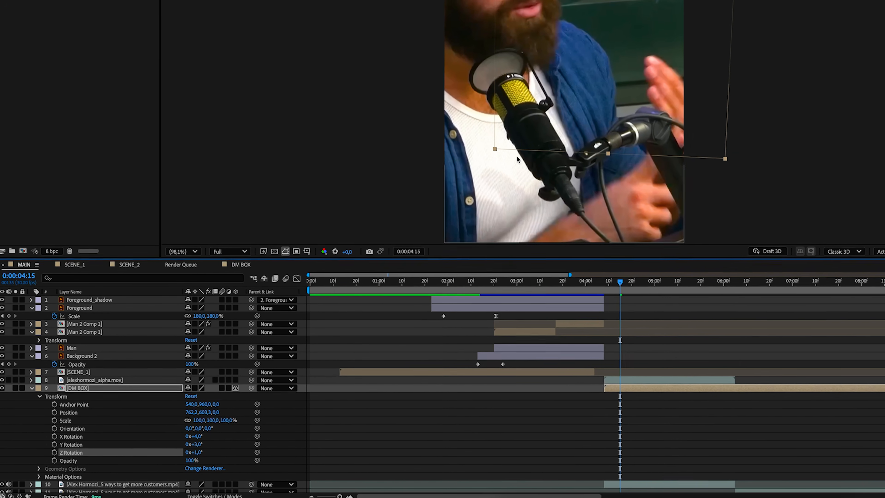
- Move DM BOX up and right to about X 828, Y 566, and add a Position keyframe at 0:00:04:29
{"action": "left_click_drag", "start_coordinate": [614, 4], "coordinate": [555, 57]}
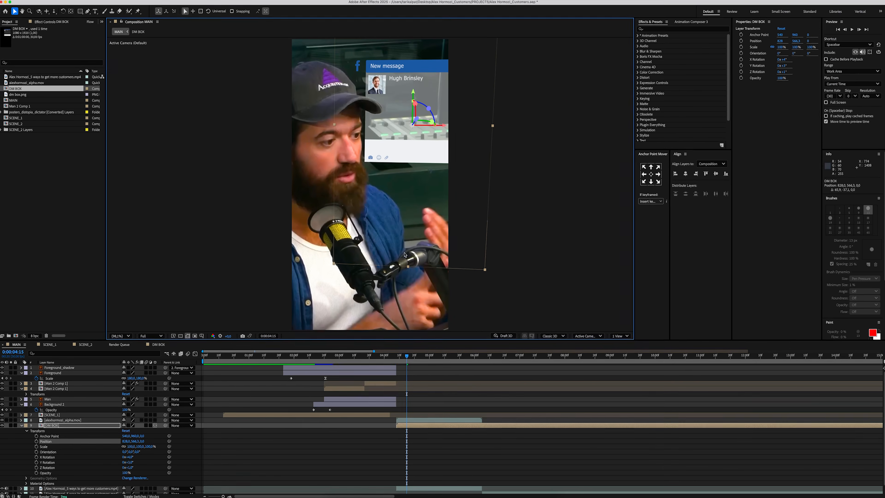
{"action": "left_click", "coordinate": [539, 312]}
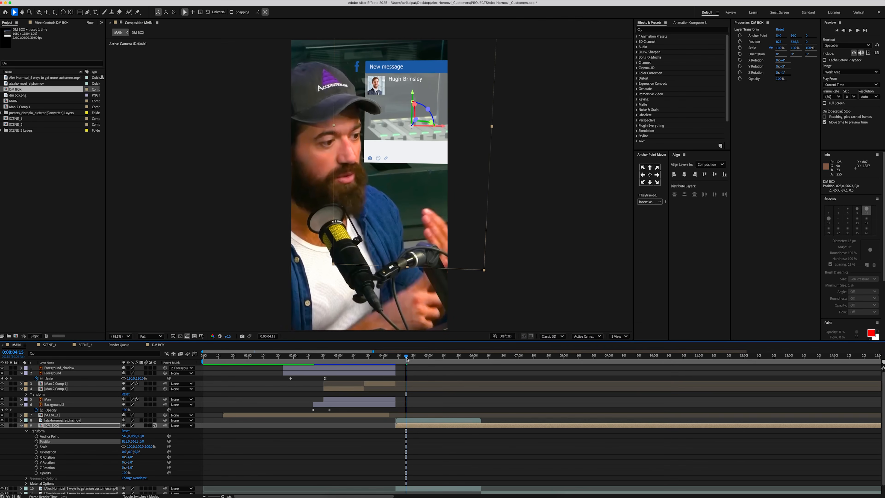
{"action": "left_click_drag", "start_coordinate": [407, 360], "coordinate": [429, 360]}
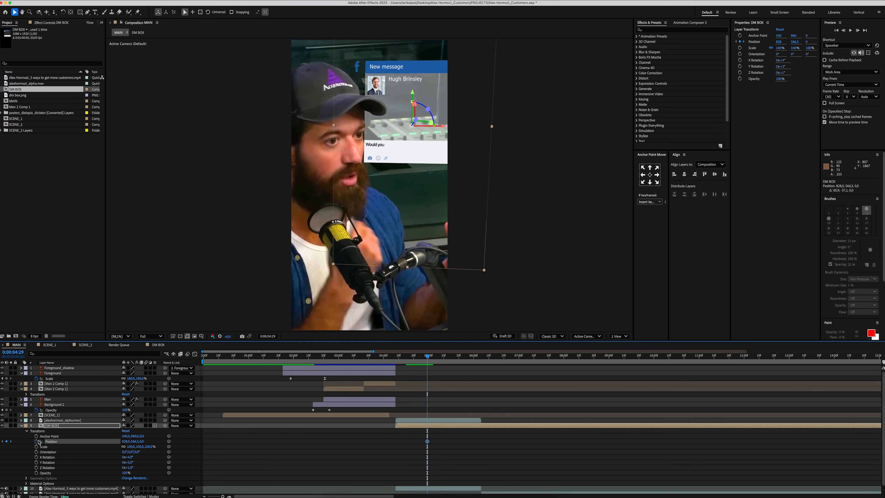
- At 0:00:04:13, keyframe the DM BOX Position off the frame at about X 1478
{"action": "left_click_drag", "start_coordinate": [427, 357], "coordinate": [403, 359]}
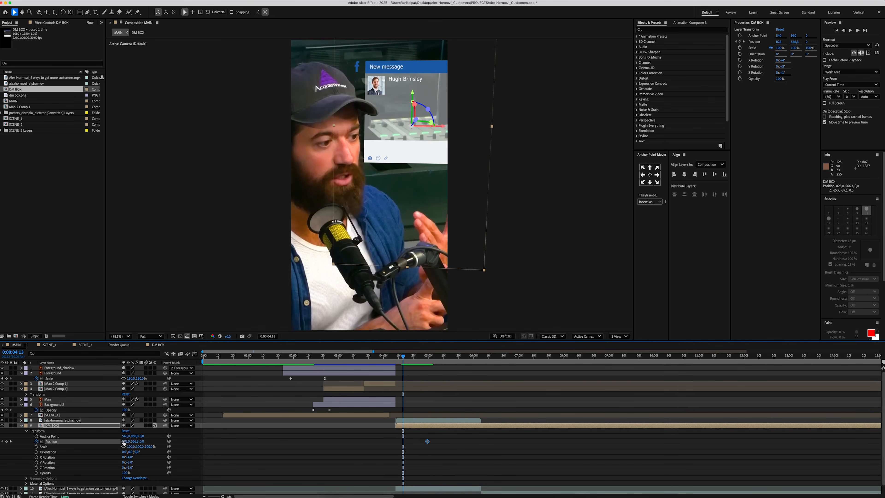
{"action": "left_click_drag", "start_coordinate": [124, 442], "coordinate": [295, 423]}
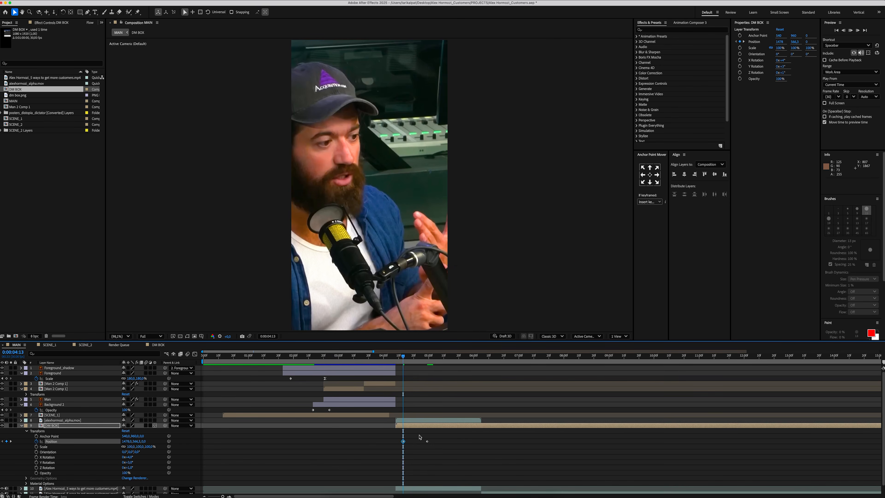
{"action": "left_click", "coordinate": [409, 357]}
- Apply Easy Ease to both DM BOX Position keyframes, shape the speed curve into a fast start with a slow finish, and preview it
{"action": "left_click_drag", "start_coordinate": [432, 453], "coordinate": [399, 438]}
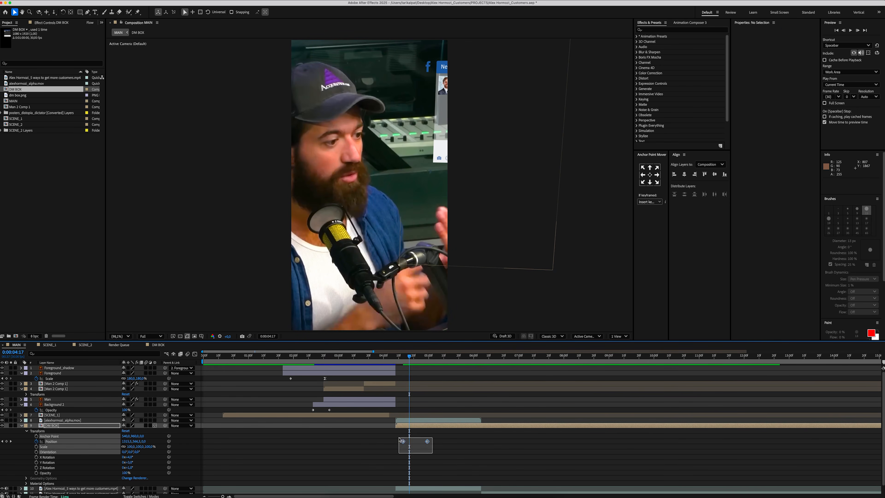
{"action": "right_click", "coordinate": [404, 441]}
{"action": "mouse_move", "coordinate": [439, 426]}
{"action": "left_click", "coordinate": [502, 452]}
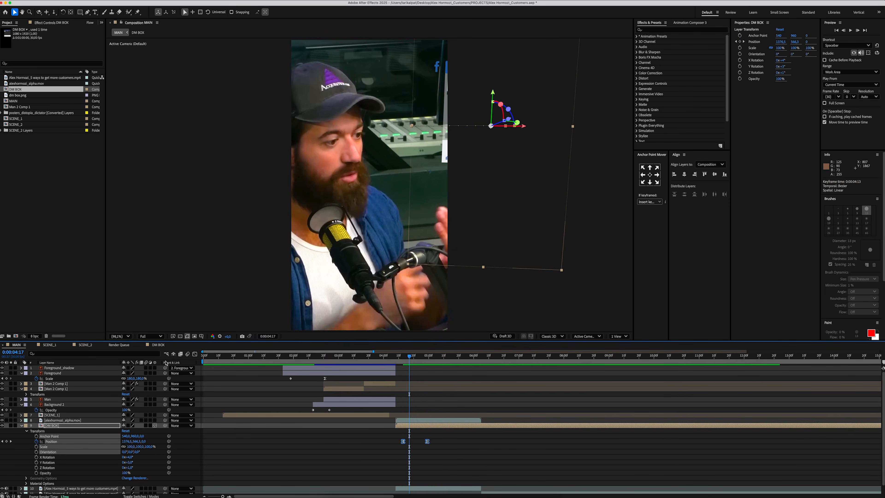
{"action": "left_click", "coordinate": [195, 354]}
{"action": "left_click_drag", "start_coordinate": [522, 476], "coordinate": [456, 477]}
{"action": "key", "text": "minus"}
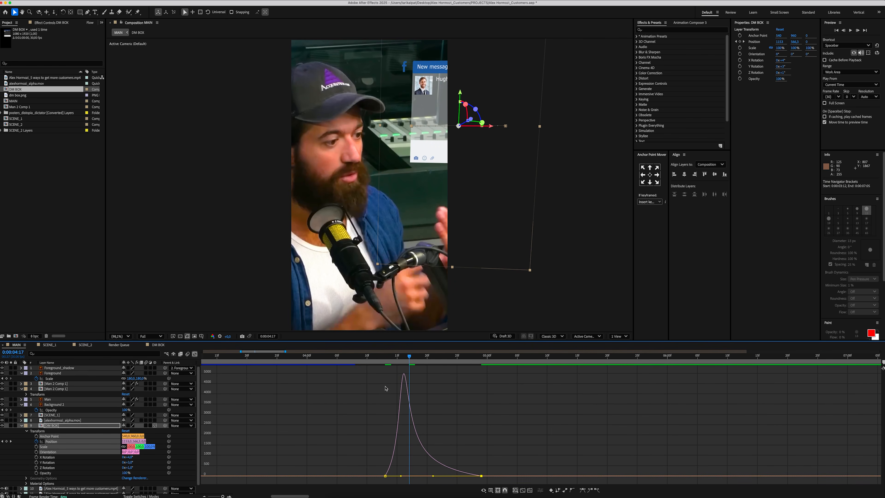
{"action": "left_click", "coordinate": [367, 355]}
{"action": "key", "text": "space"}
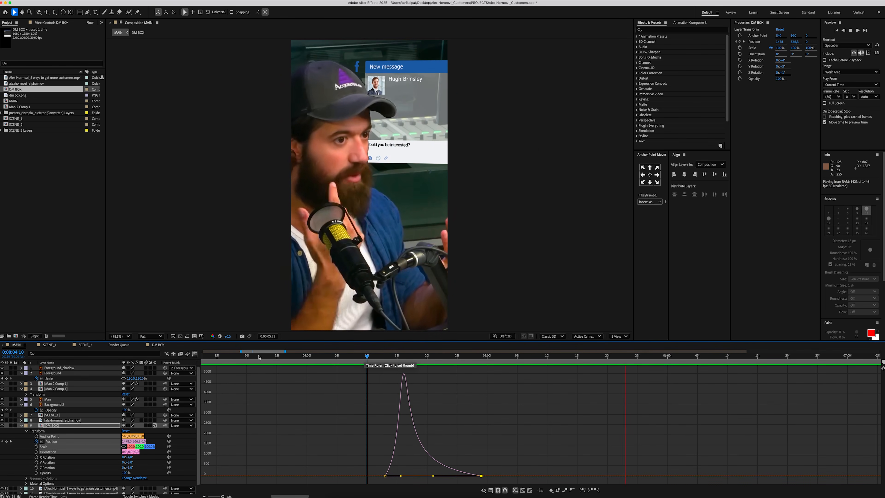
{"action": "key", "text": "space"}
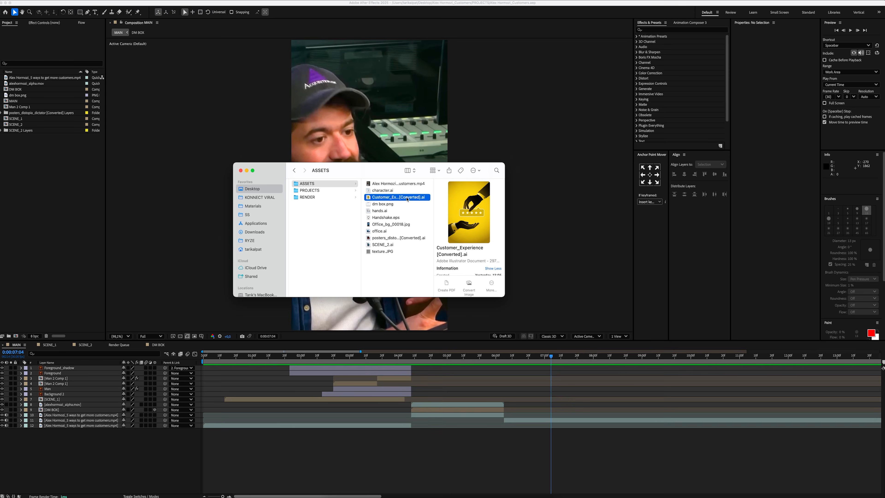
- Import Customer_Experience [Converted].ai from the ASSETS folder as a layered composition and open it
{"action": "left_click_drag", "start_coordinate": [407, 199], "coordinate": [44, 210]}
{"action": "key", "text": "Return"}
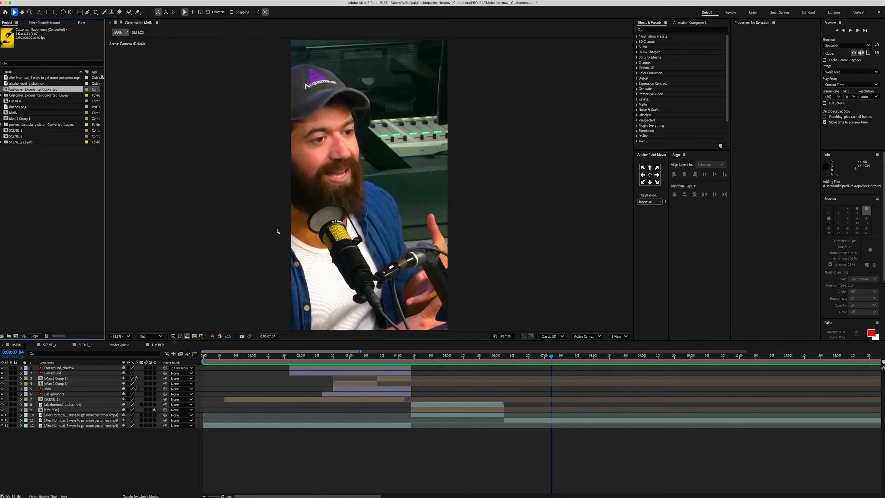
{"action": "double_click", "coordinate": [62, 90]}
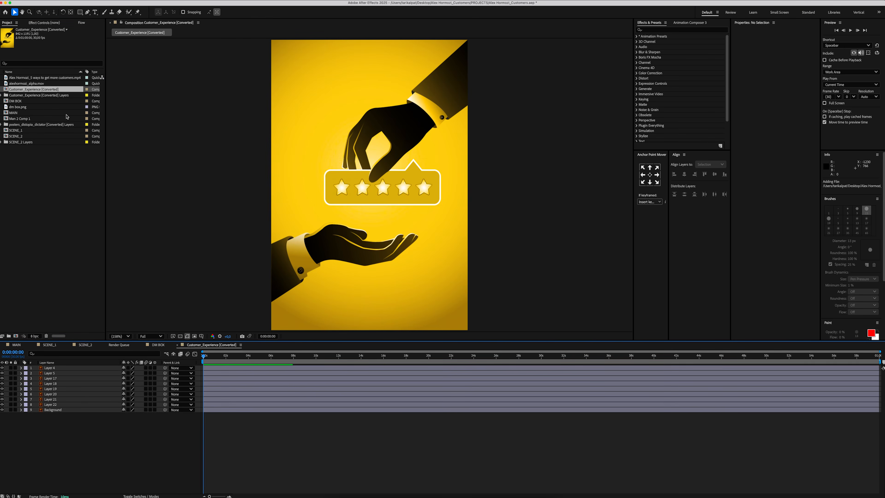
- Copy all nine layers of the Customer_Experience composition into MAIN
{"action": "left_click_drag", "start_coordinate": [76, 416], "coordinate": [67, 370]}
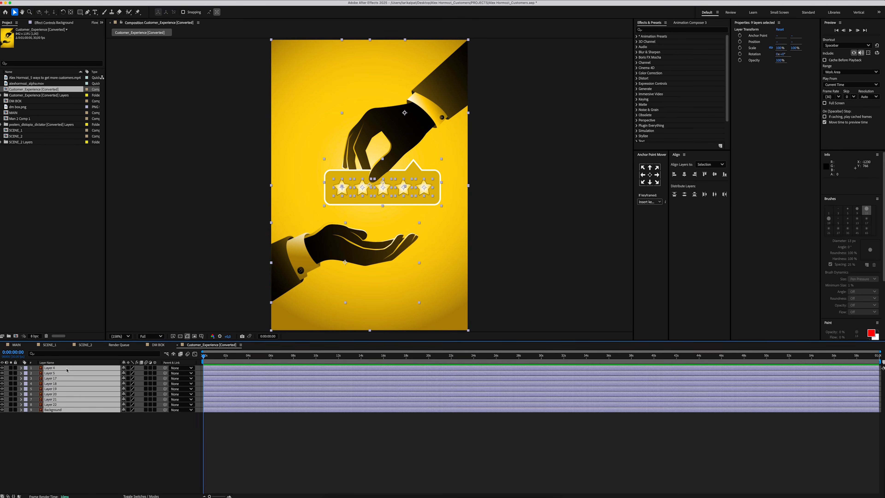
{"action": "left_click", "coordinate": [16, 345]}
{"action": "key", "text": "cmd+v"}
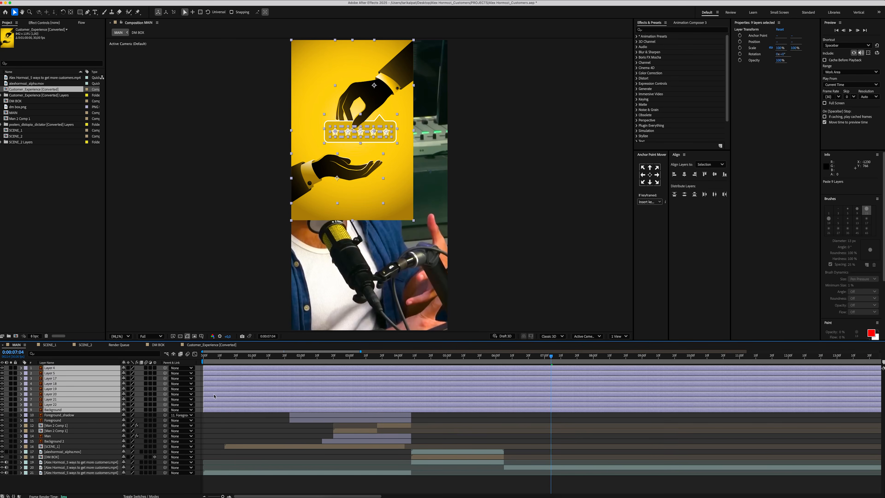
- Shift the nine pasted layers in MAIN so they start at the cut where the DM BOX scene ends
{"action": "left_click_drag", "start_coordinate": [226, 394], "coordinate": [519, 401]}
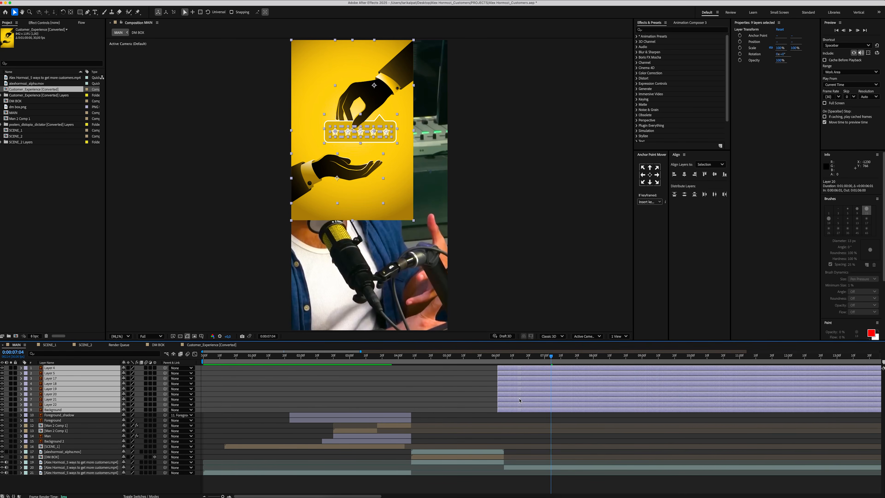
{"action": "left_click", "coordinate": [504, 356]}
{"action": "key", "text": "equal"}
{"action": "key", "text": "equal"}
{"action": "key", "text": "equal"}
{"action": "left_click_drag", "start_coordinate": [479, 379], "coordinate": [517, 357]}
{"action": "key", "text": "minus"}
{"action": "key", "text": "minus"}
- Center the yellow Background layer horizontally and vertically in MAIN and scale it to 165%
{"action": "left_click", "coordinate": [511, 417]}
{"action": "left_click", "coordinate": [513, 411]}
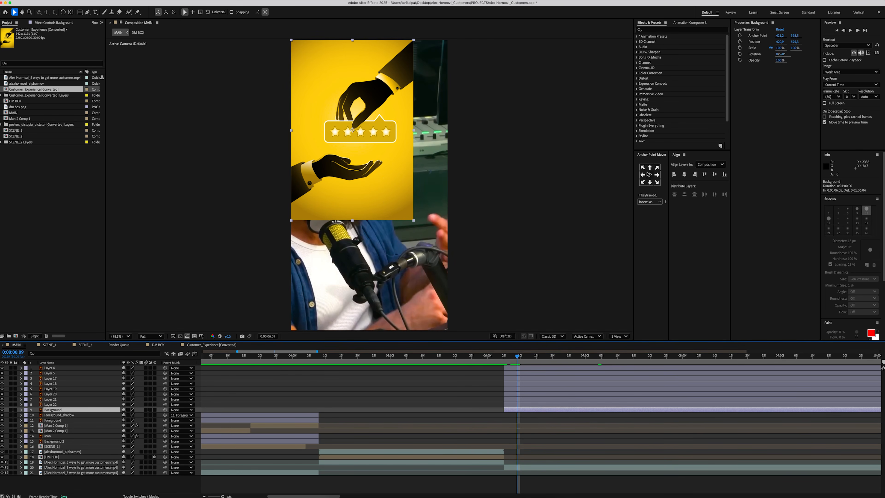
{"action": "left_click", "coordinate": [684, 174]}
{"action": "left_click", "coordinate": [715, 174]}
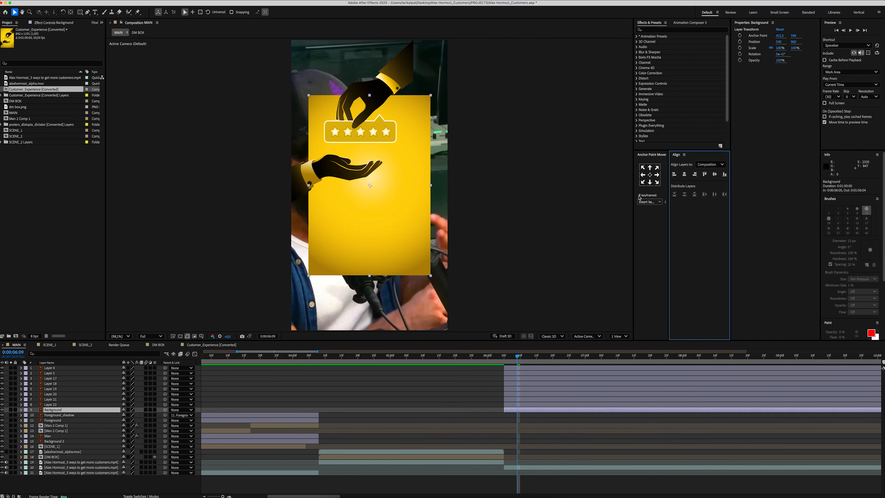
{"action": "key", "text": "s"}
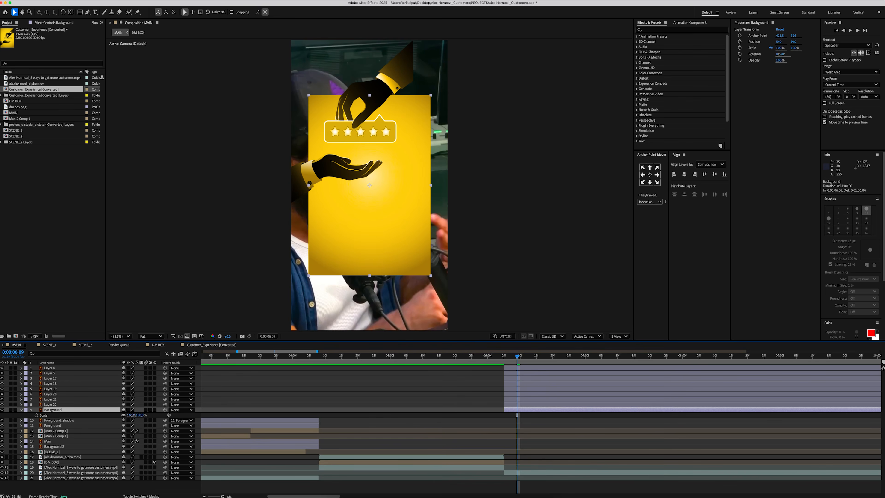
{"action": "type", "text": "165"}
{"action": "key", "text": "Return"}
{"action": "key", "text": "s"}
- Rename the rating bubble layer Star_background and the five star layers above it 1, 2, 3, 4 and 5
{"action": "left_click", "coordinate": [16, 406]}
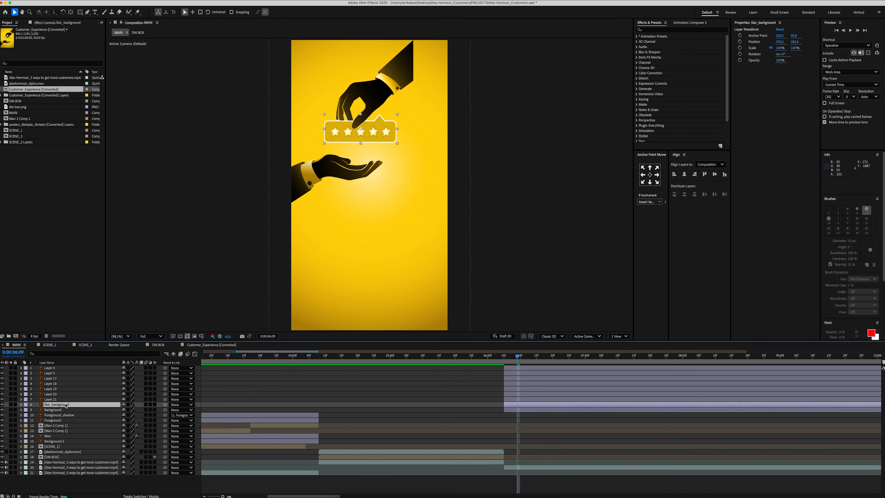
{"action": "key", "text": "Return"}
{"action": "key", "text": "ctrl+Up"}
{"action": "key", "text": "Return"}
{"action": "type", "text": "1"}
{"action": "key", "text": "Return"}
{"action": "key", "text": "ctrl+Up"}
{"action": "key", "text": "Return"}
{"action": "type", "text": "2"}
{"action": "key", "text": "Return"}
{"action": "key", "text": "ctrl+Up"}
{"action": "key", "text": "Return"}
{"action": "type", "text": "3"}
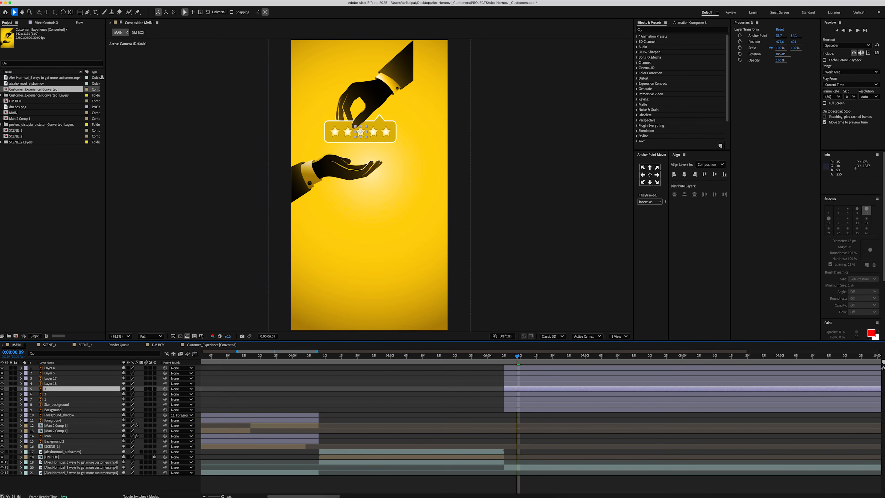
{"action": "key", "text": "Return"}
{"action": "key", "text": "ctrl+Up"}
{"action": "key", "text": "Return"}
{"action": "type", "text": "4"}
{"action": "key", "text": "Return"}
{"action": "key", "text": "ctrl+Up"}
{"action": "key", "text": "Return"}
{"action": "type", "text": "5"}
- Pre-compose the five star layers and Star_background into a new composition named Stars
{"action": "left_click", "coordinate": [54, 405], "text": "shift"}
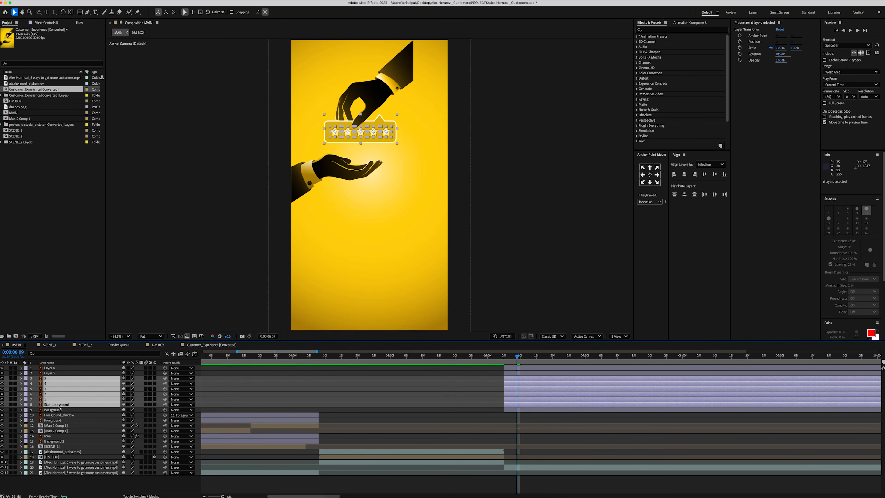
{"action": "right_click", "coordinate": [57, 405]}
{"action": "left_click", "coordinate": [83, 458]}
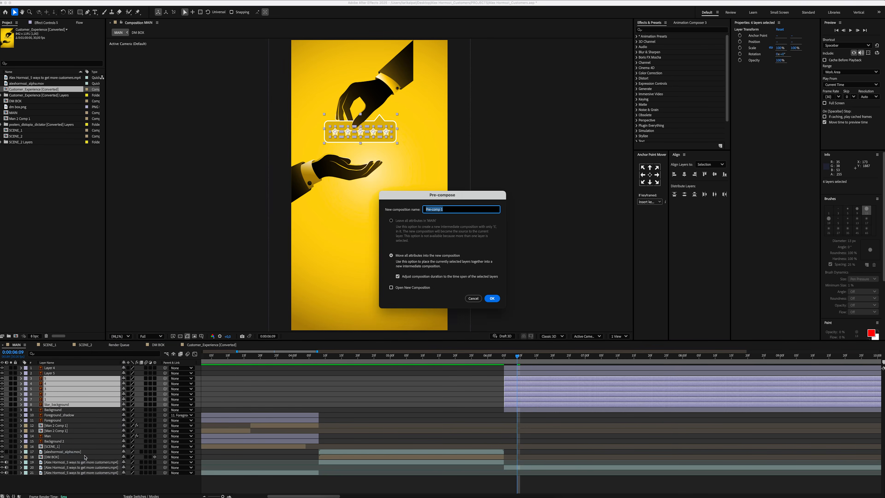
{"action": "key", "text": "Return"}
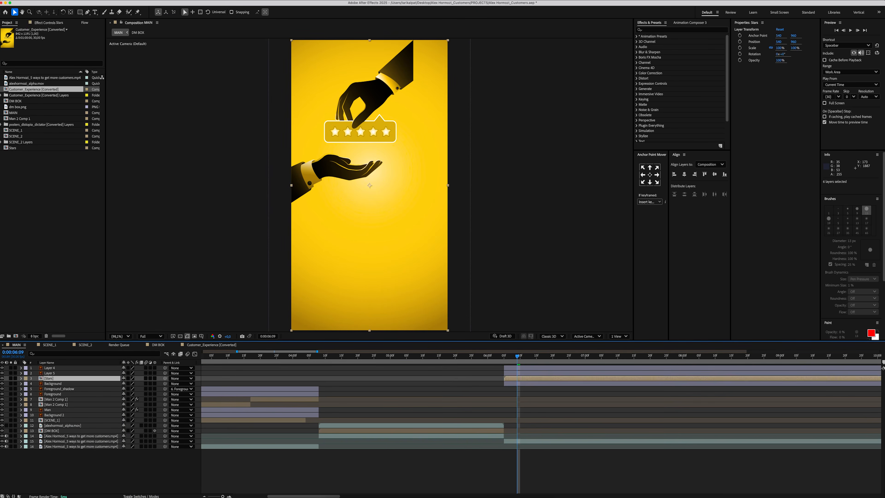
- Rename the lower hand layer Hand_2 and the upper hand layer Hand_1
{"action": "left_click", "coordinate": [56, 373]}
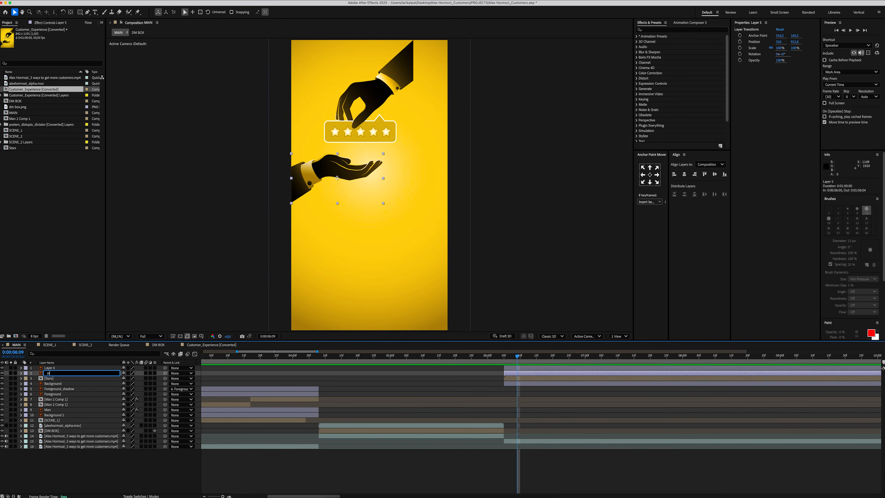
{"action": "left_click", "coordinate": [59, 368]}
{"action": "key", "text": "Return"}
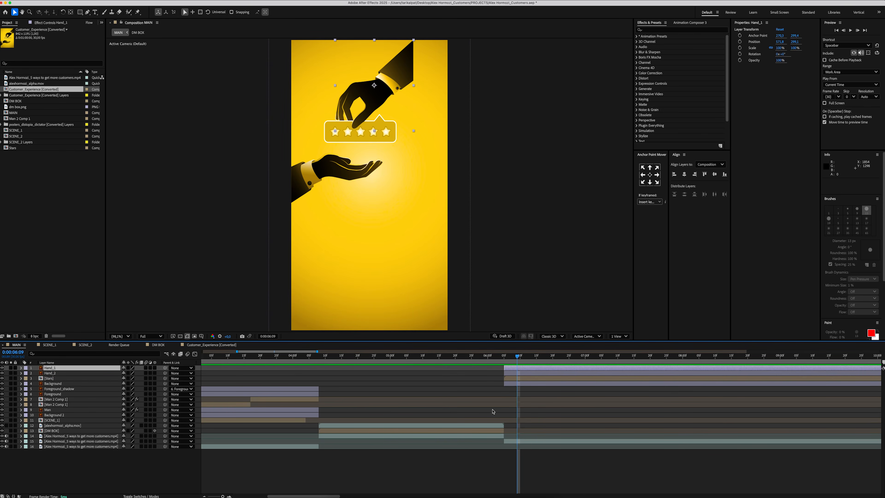
- Open the Stars composition and parent star layers 1 to 5 to Star_background
{"action": "double_click", "coordinate": [523, 380]}
{"action": "left_click", "coordinate": [60, 368]}
{"action": "left_click", "coordinate": [59, 389], "text": "shift"}
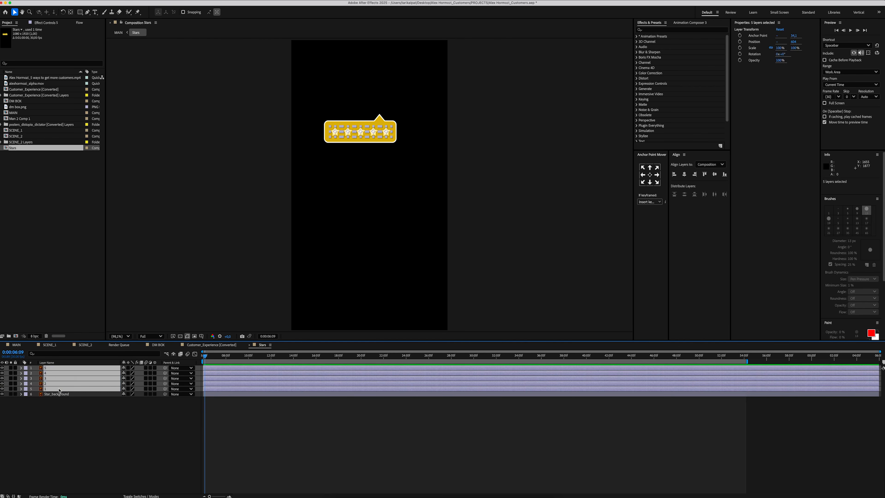
{"action": "left_click", "coordinate": [76, 395]}
{"action": "left_click_drag", "start_coordinate": [78, 396], "coordinate": [141, 398]}
- Center Star_background's anchor point, align the layer to the middle of the composition, and scale it to 140%
{"action": "left_click", "coordinate": [650, 174]}
{"action": "left_click", "coordinate": [685, 174]}
{"action": "left_click", "coordinate": [714, 174]}
{"action": "key", "text": "s"}
{"action": "left_click", "coordinate": [80, 418]}
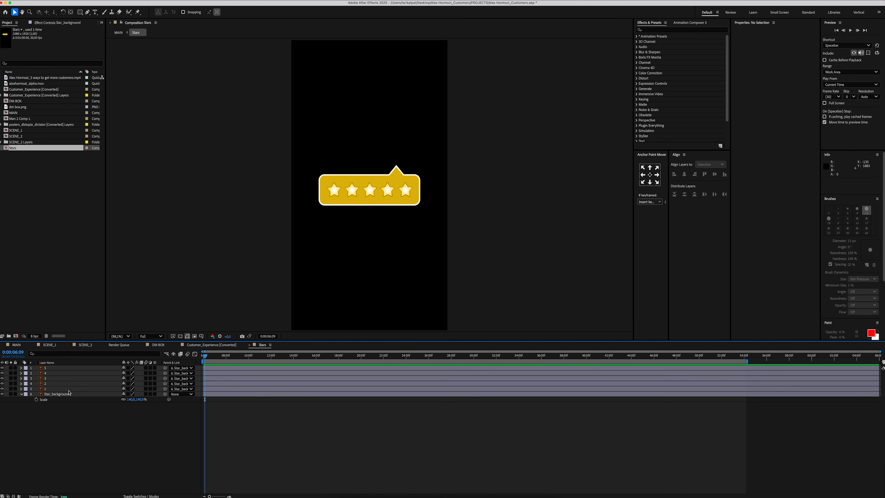
- Keyframe the Rotation of all five stars from -50° at 0:00:06:05 to 0° at 0:00:07:05
{"action": "left_click", "coordinate": [51, 389]}
{"action": "left_click", "coordinate": [54, 369], "text": "shift"}
{"action": "key", "text": "equal"}
{"action": "key", "text": "equal"}
{"action": "left_click", "coordinate": [232, 359]}
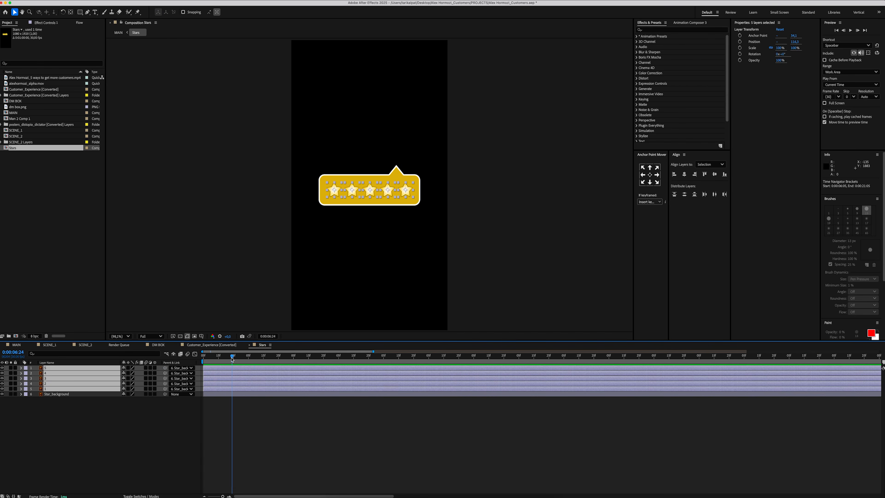
{"action": "key", "text": "r"}
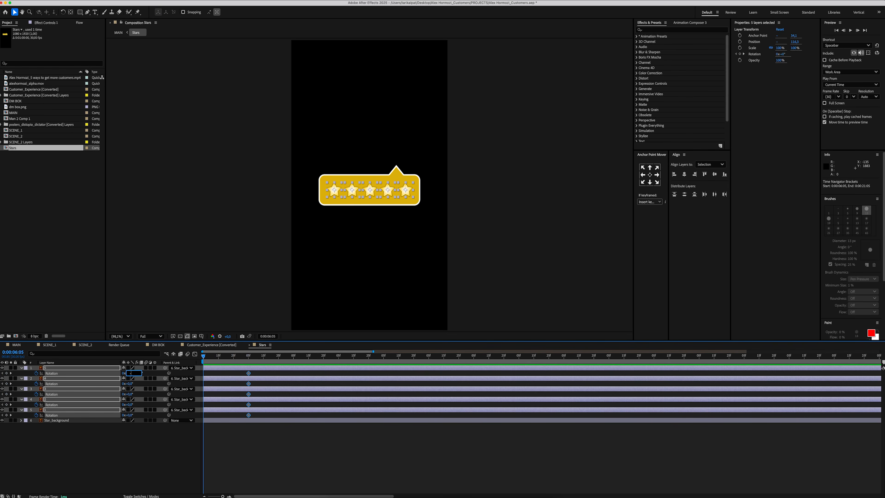
{"action": "type", "text": "50"}
- Apply Easy Ease to the stars' Rotation keyframes, lengthen the ease into the final keyframe on the speed curve, and preview the motion
{"action": "left_click", "coordinate": [259, 374]}
{"action": "left_click_drag", "start_coordinate": [258, 376], "coordinate": [202, 418]}
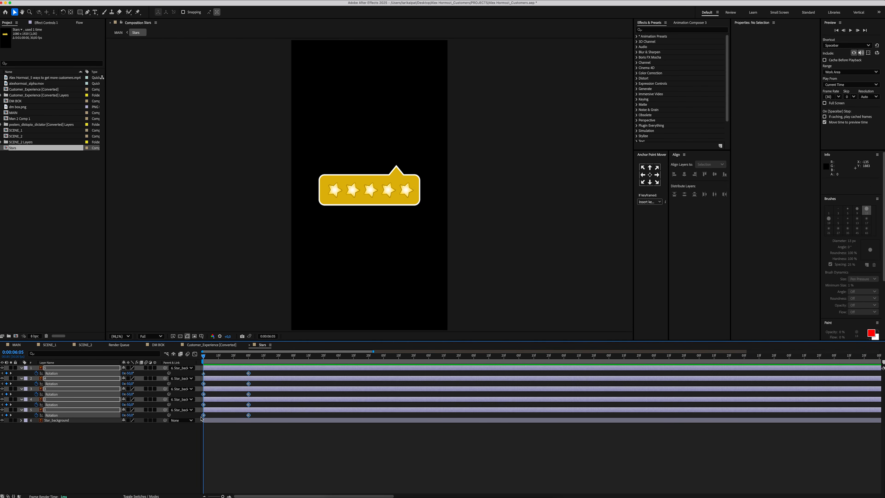
{"action": "right_click", "coordinate": [204, 417]}
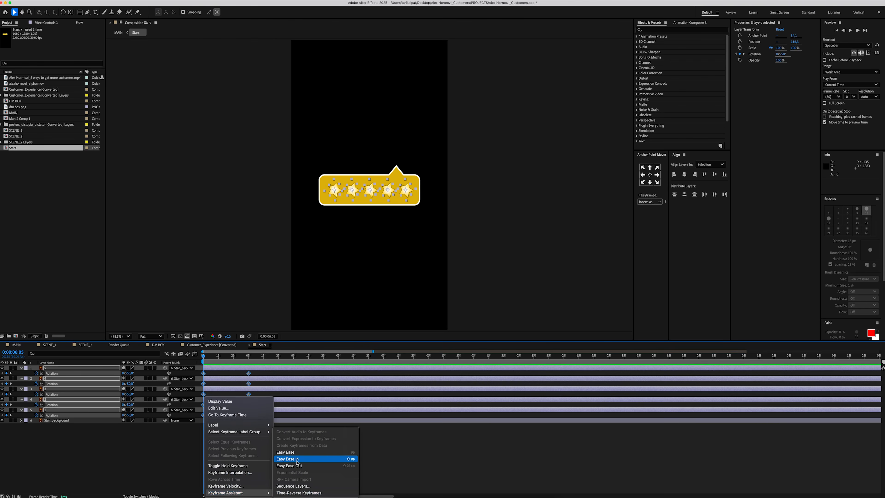
{"action": "left_click", "coordinate": [287, 452]}
{"action": "key", "text": "shift+F3"}
{"action": "left_click_drag", "start_coordinate": [503, 475], "coordinate": [435, 474]}
{"action": "key", "text": "space"}
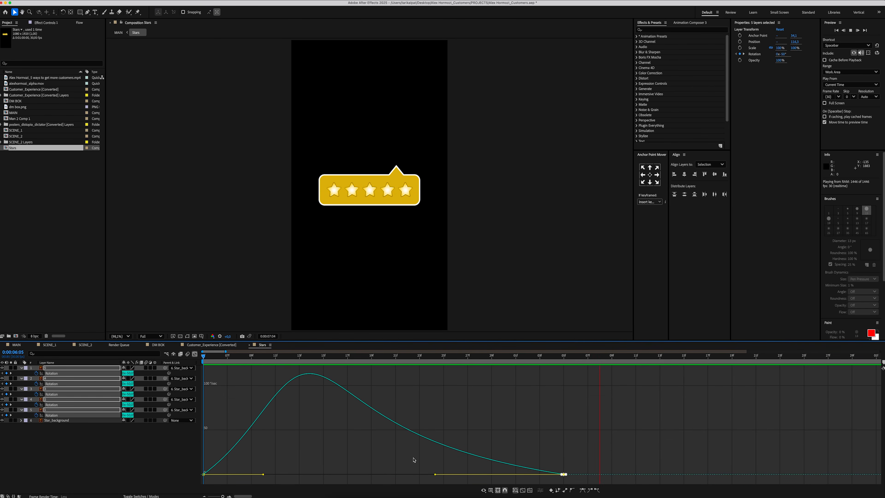
{"action": "key", "text": "space"}
{"action": "left_click", "coordinate": [194, 355]}
{"action": "left_click", "coordinate": [206, 357]}
{"action": "key", "text": "minus"}
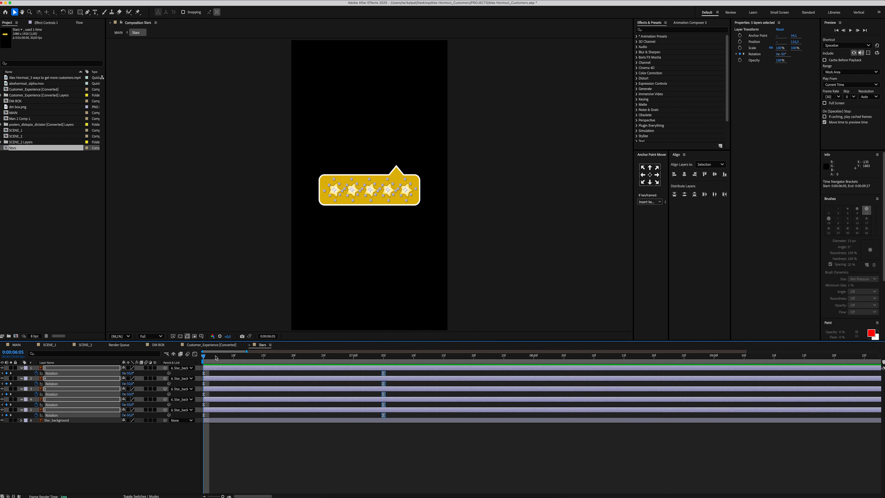
- Enlarge Animation Composer, apply the last Transitions - 2D Layer starter preset as an In transition to the five stars, and preview it
{"action": "left_click_drag", "start_coordinate": [633, 51], "coordinate": [566, 56]}
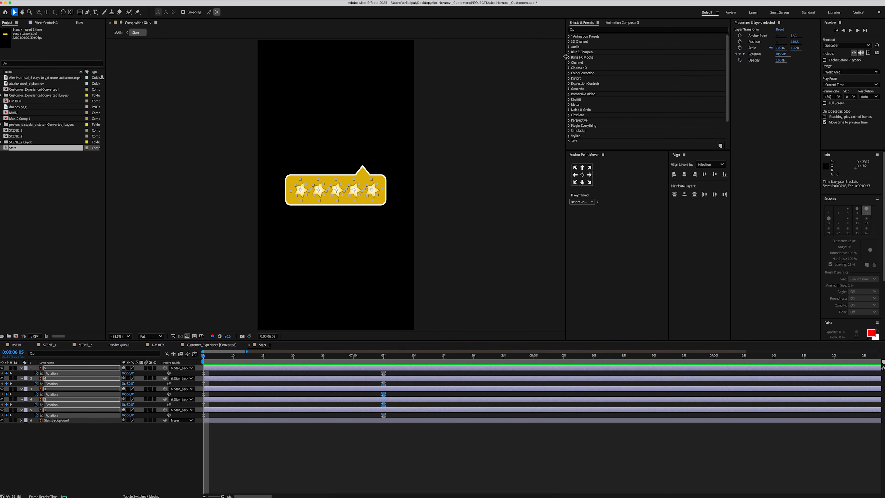
{"action": "left_click", "coordinate": [619, 23]}
{"action": "left_click_drag", "start_coordinate": [594, 150], "coordinate": [595, 222]}
{"action": "left_click", "coordinate": [574, 56]}
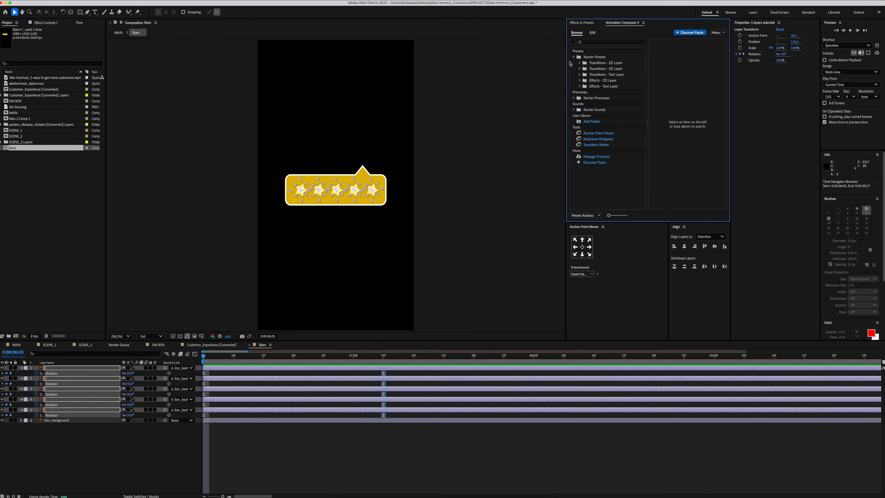
{"action": "left_click", "coordinate": [603, 63]}
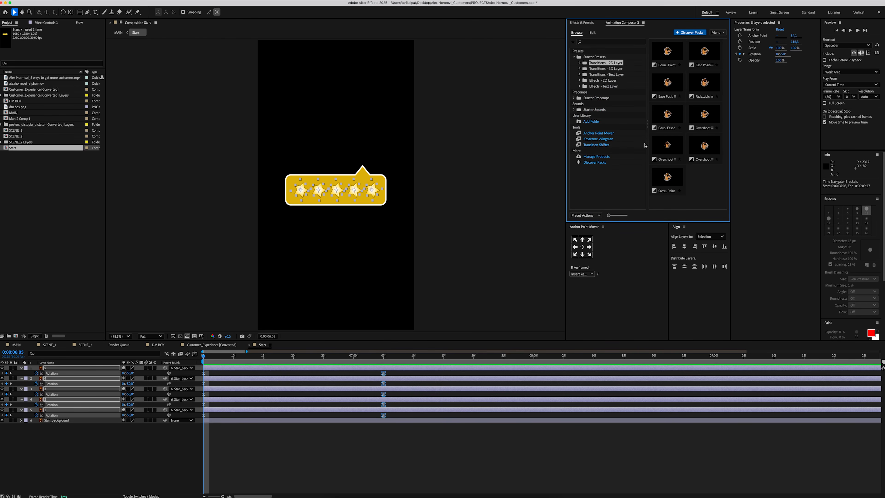
{"action": "left_click", "coordinate": [672, 189]}
{"action": "left_click", "coordinate": [674, 216]}
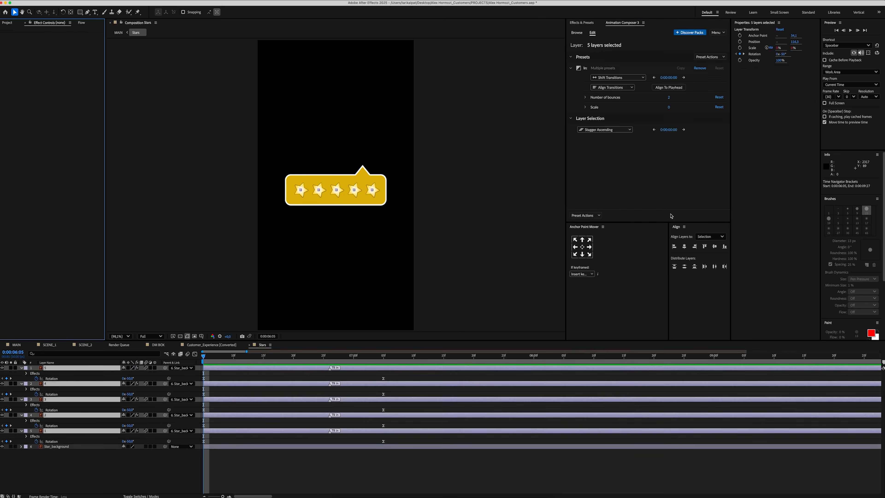
{"action": "key", "text": "space"}
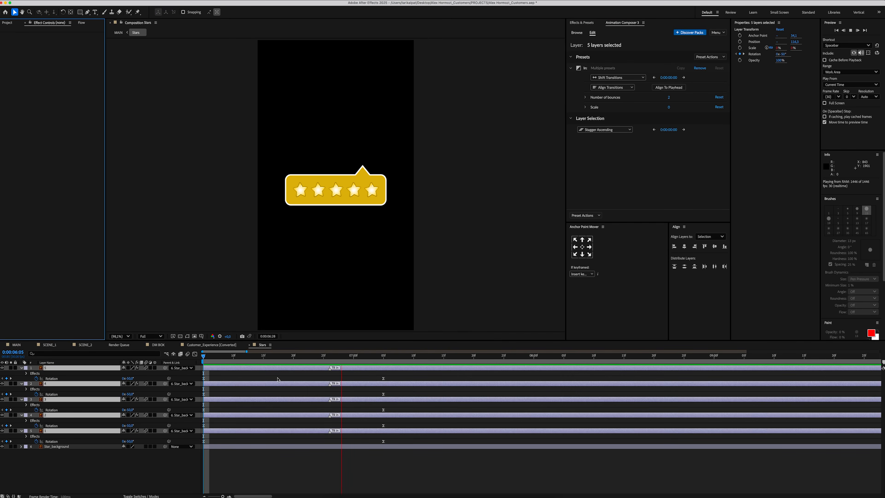
- Stop the preview and collapse the open properties of the five star layers
{"action": "key", "text": "space"}
{"action": "left_click", "coordinate": [21, 368]}
{"action": "left_click", "coordinate": [38, 413]}
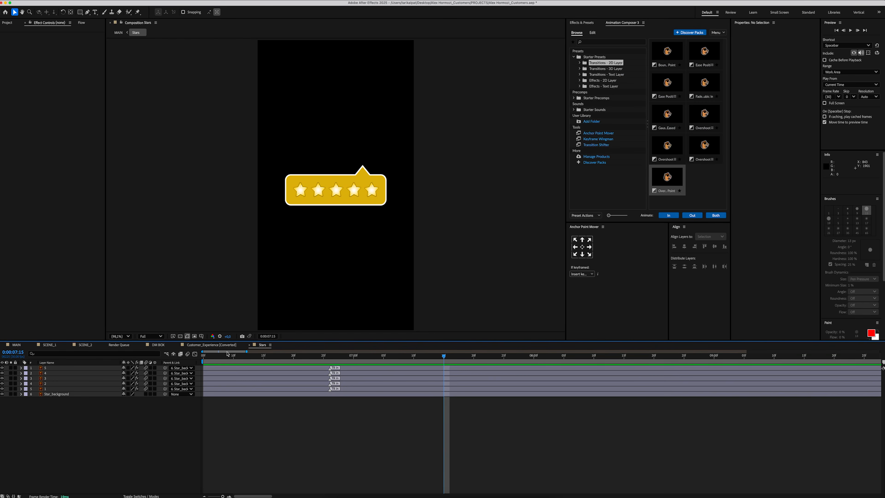
- Stagger star layers 1 to 5 in time so each starts three frames after the previous one, and preview the result
{"action": "key", "text": "equal"}
{"action": "left_click_drag", "start_coordinate": [223, 357], "coordinate": [318, 374]}
{"action": "key", "text": "equal"}
{"action": "left_click", "coordinate": [78, 389]}
{"action": "left_click", "coordinate": [76, 384]}
{"action": "left_click", "coordinate": [71, 368], "text": "shift"}
{"action": "left_click", "coordinate": [259, 383], "text": "super"}
{"action": "left_click", "coordinate": [305, 379], "text": "super"}
{"action": "left_click", "coordinate": [352, 367]}
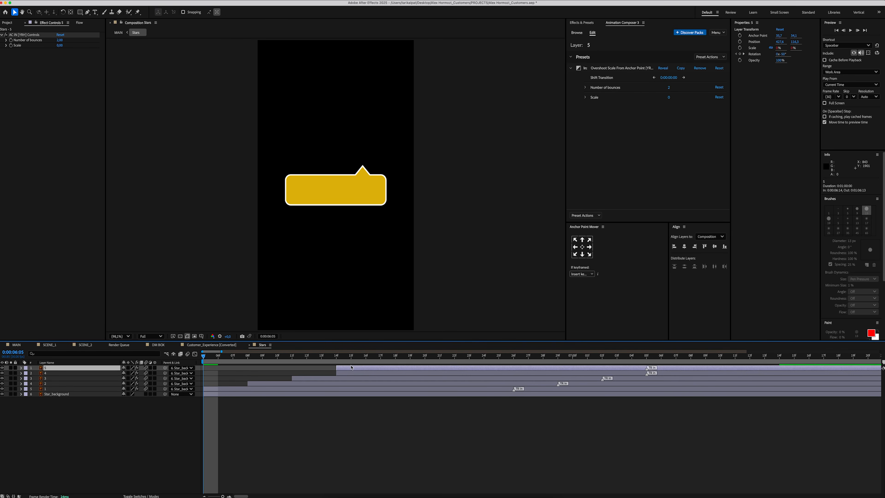
{"action": "left_click_drag", "start_coordinate": [380, 368], "coordinate": [394, 369]}
{"action": "left_click", "coordinate": [363, 453]}
{"action": "key", "text": "minus"}
{"action": "key", "text": "space"}
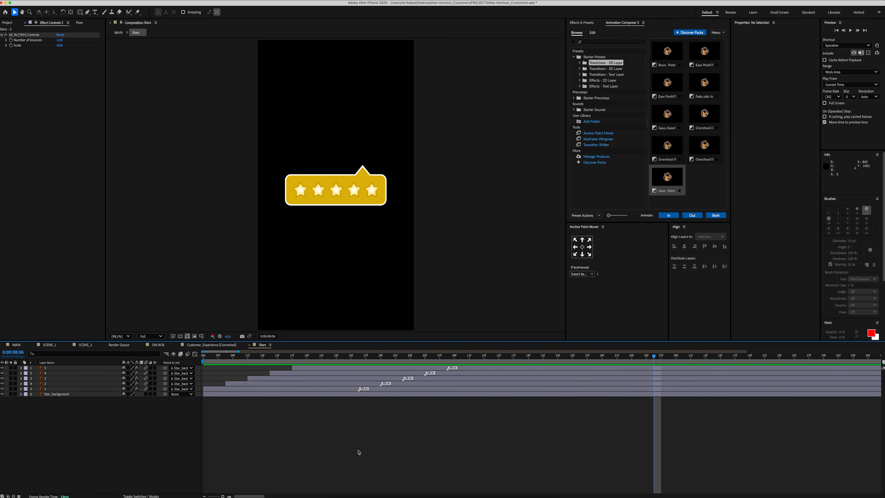
- In the MAIN composition, scale Hand_1 to 152% and move it to about 694, 538 so it reaches the star bubble
{"action": "left_click", "coordinate": [17, 344]}
{"action": "left_click", "coordinate": [55, 369]}
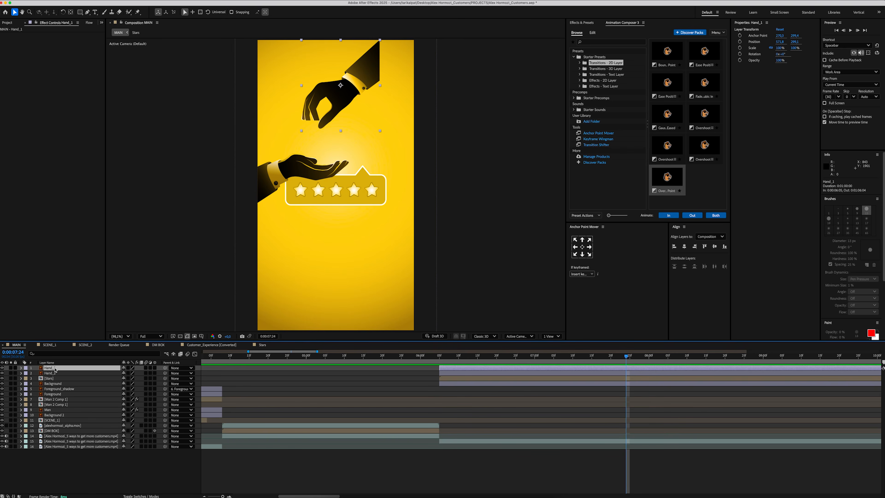
{"action": "key", "text": "s"}
{"action": "type", "text": "1"}
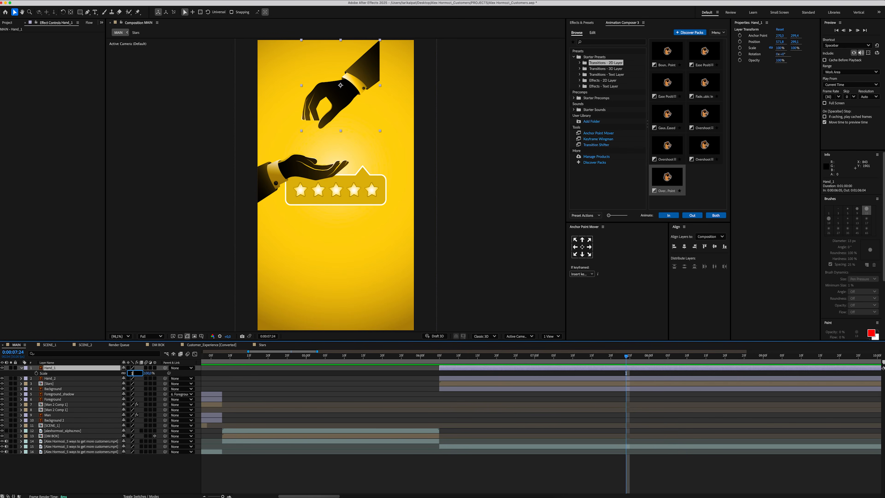
{"action": "type", "text": "52"}
{"action": "key", "text": "Return"}
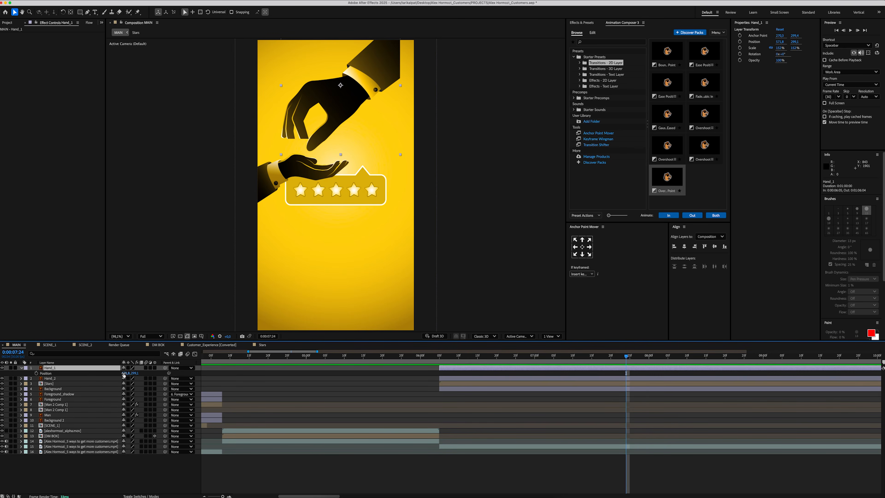
{"action": "left_click_drag", "start_coordinate": [124, 374], "coordinate": [213, 367]}
- Scale Hand_2 to 152% and position it just beneath the star bubble, with the Stars layer stacked above it
{"action": "left_click", "coordinate": [72, 379]}
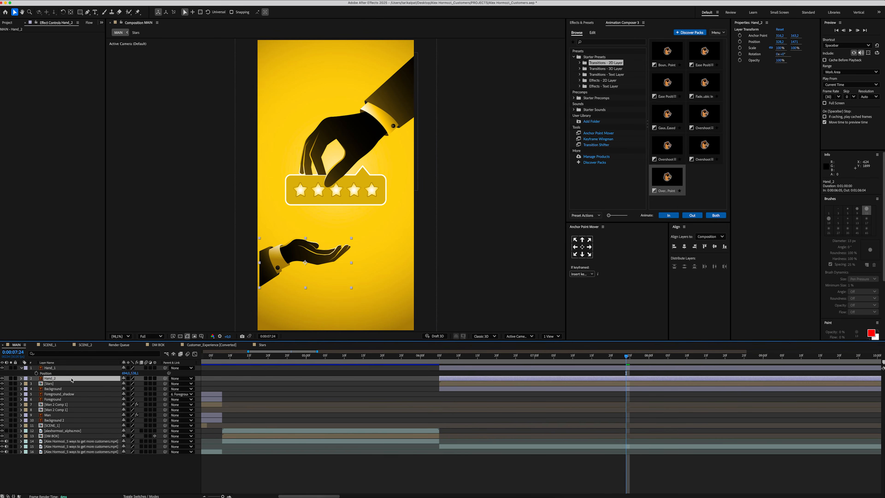
{"action": "key", "text": "s"}
{"action": "left_click", "coordinate": [134, 383]}
{"action": "type", "text": "1"}
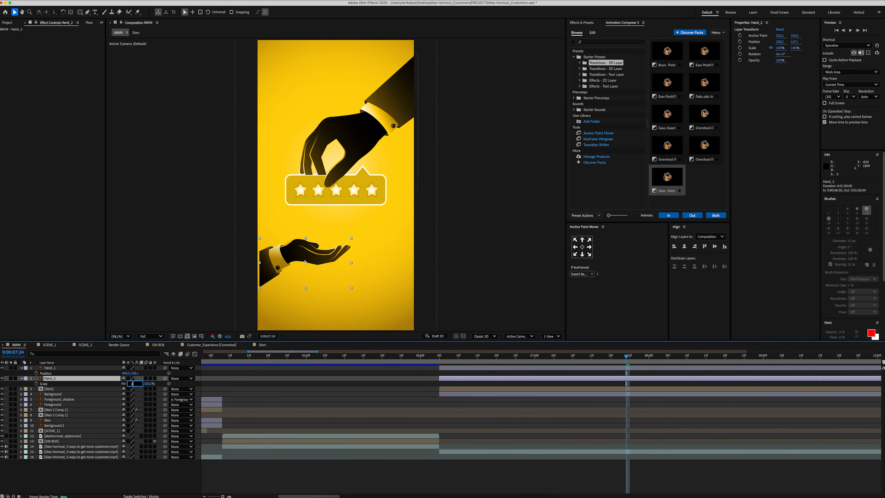
{"action": "type", "text": "52"}
{"action": "key", "text": "Return"}
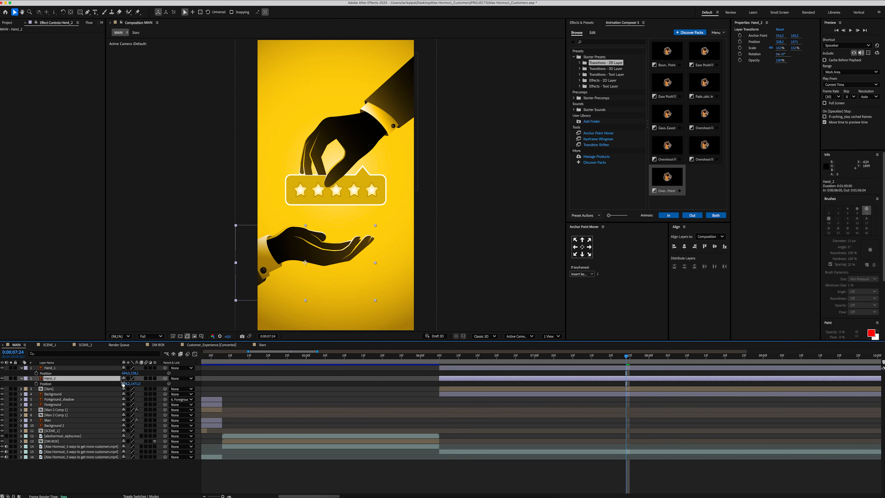
{"action": "left_click_drag", "start_coordinate": [123, 384], "coordinate": [77, 378]}
{"action": "left_click", "coordinate": [255, 395]}
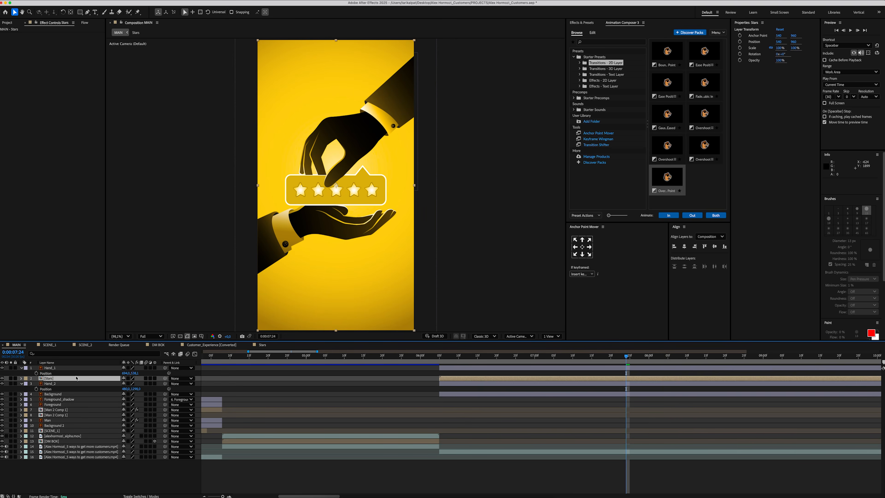
- Raise Hand_2 to a vertical position of about 1270 and parent the Stars layer to Hand_1
{"action": "left_click", "coordinate": [109, 385]}
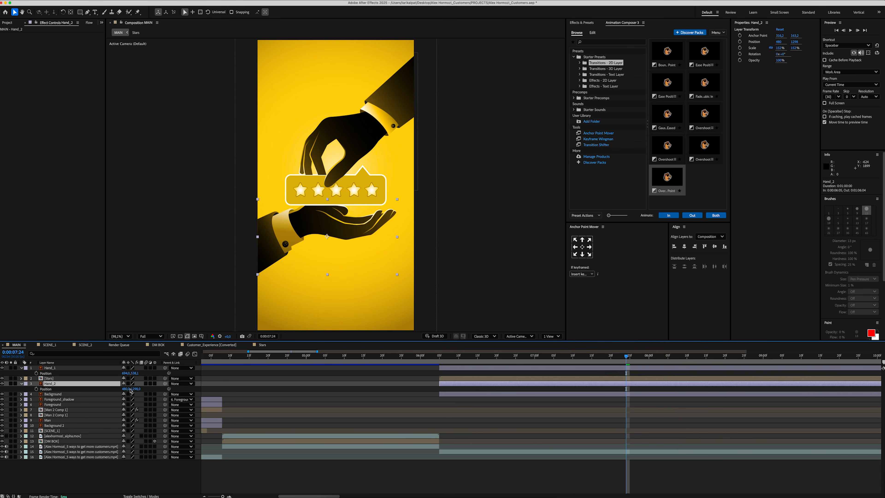
{"action": "mouse_move", "coordinate": [134, 389]}
{"action": "left_mouse_down"}
{"action": "mouse_move", "coordinate": [122, 390]}
{"action": "mouse_move", "coordinate": [147, 376]}
{"action": "mouse_move", "coordinate": [139, 372]}
{"action": "left_mouse_up"}
{"action": "left_click", "coordinate": [316, 390]}
{"action": "left_click", "coordinate": [68, 379]}
{"action": "left_click", "coordinate": [138, 373]}
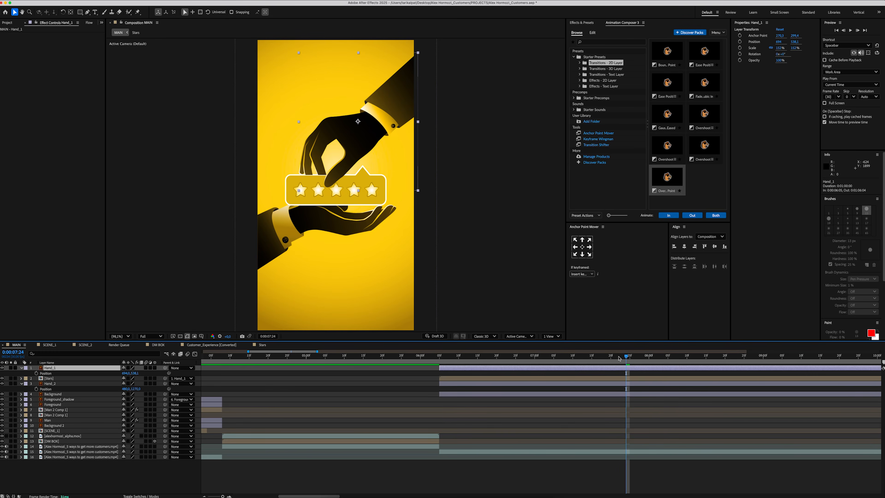
- Keyframe Position from 0:00:06:05 to 0:00:06:24 so Hand_1 enters from above the frame and Hand_2 from below it
{"action": "left_click_drag", "start_coordinate": [587, 360], "coordinate": [511, 360]}
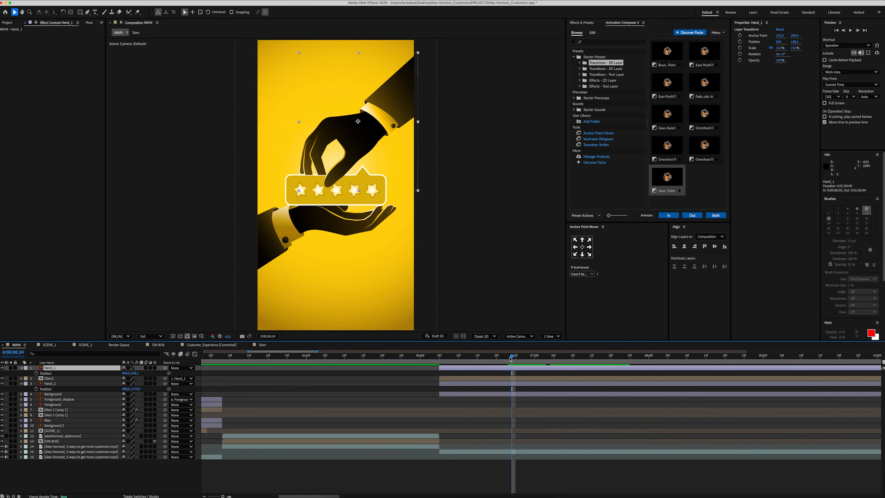
{"action": "left_click", "coordinate": [36, 389]}
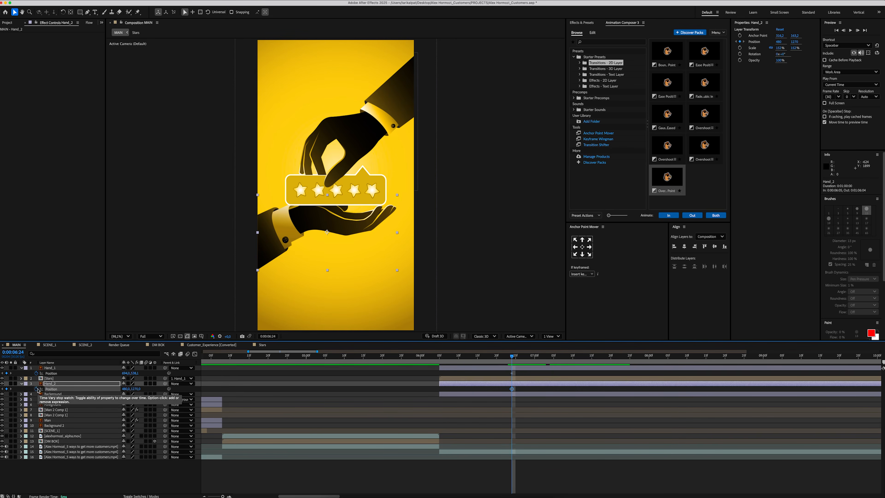
{"action": "left_click_drag", "start_coordinate": [509, 358], "coordinate": [458, 362]}
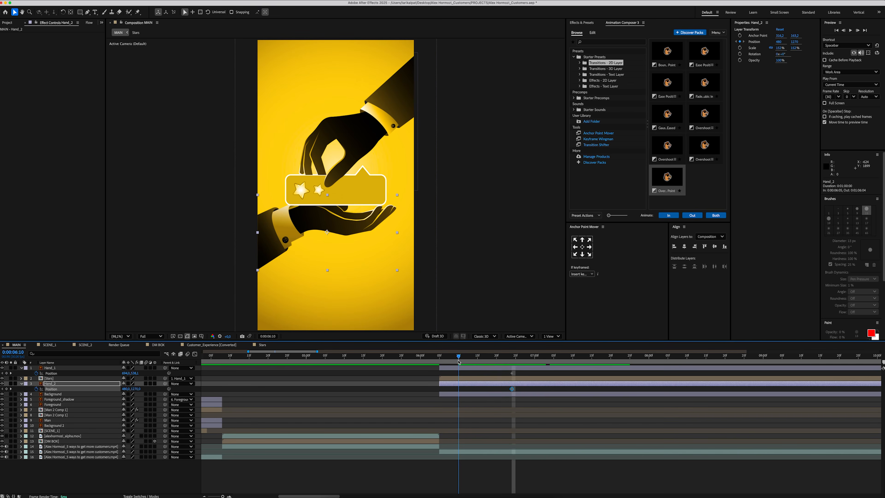
{"action": "left_click_drag", "start_coordinate": [134, 373], "coordinate": [27, 382]}
{"action": "left_click_drag", "start_coordinate": [136, 389], "coordinate": [414, 380]}
- Apply Easy Ease to the final Position keyframes of Hand_1 and Hand_2 at 0:00:06:24
{"action": "left_click_drag", "start_coordinate": [520, 373], "coordinate": [509, 388]}
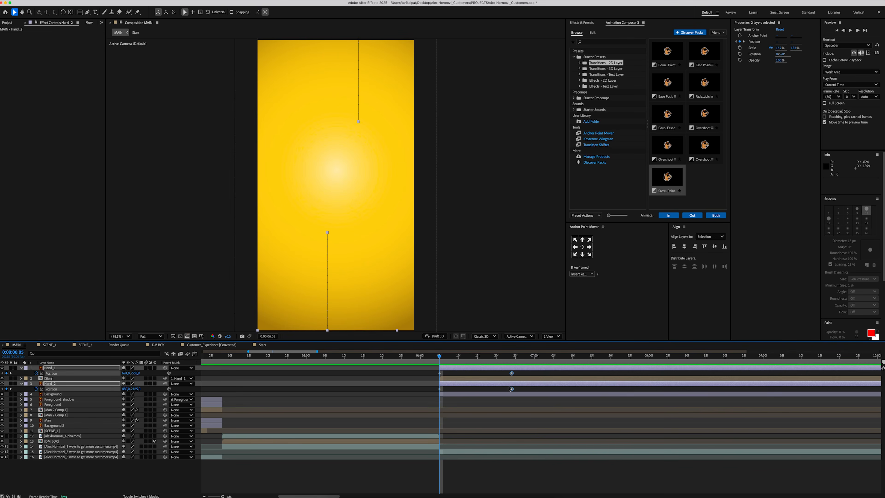
{"action": "left_click_drag", "start_coordinate": [457, 357], "coordinate": [511, 357]}
{"action": "right_click", "coordinate": [511, 373]}
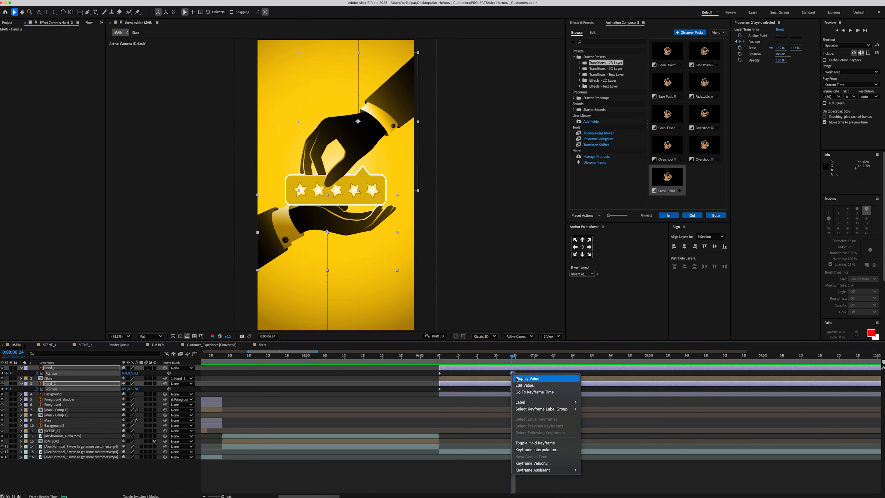
{"action": "mouse_move", "coordinate": [535, 470]}
{"action": "left_click", "coordinate": [615, 453]}
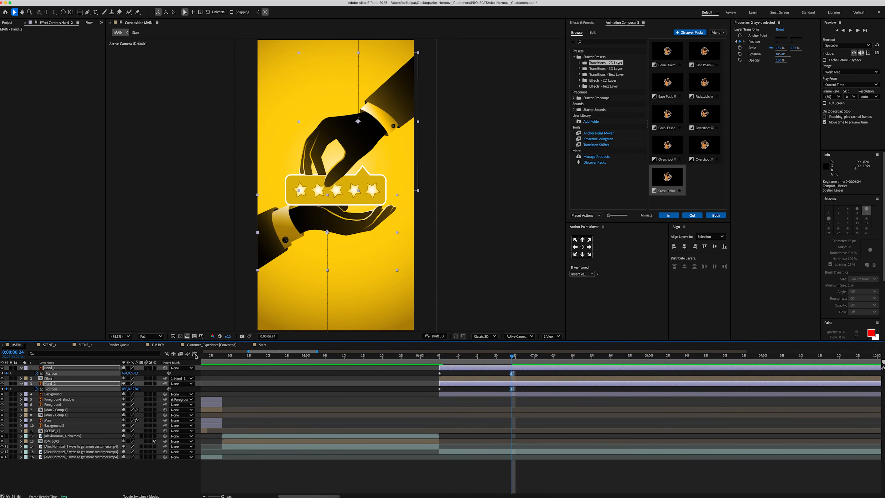
- Reshape the position easing curves of Hand_1 and Hand_2 in the graph editor and preview the animation
{"action": "key", "text": "shift+F3"}
{"action": "left_click_drag", "start_coordinate": [478, 474], "coordinate": [449, 474]}
{"action": "key", "text": "shift+F3"}
{"action": "key", "text": "space"}
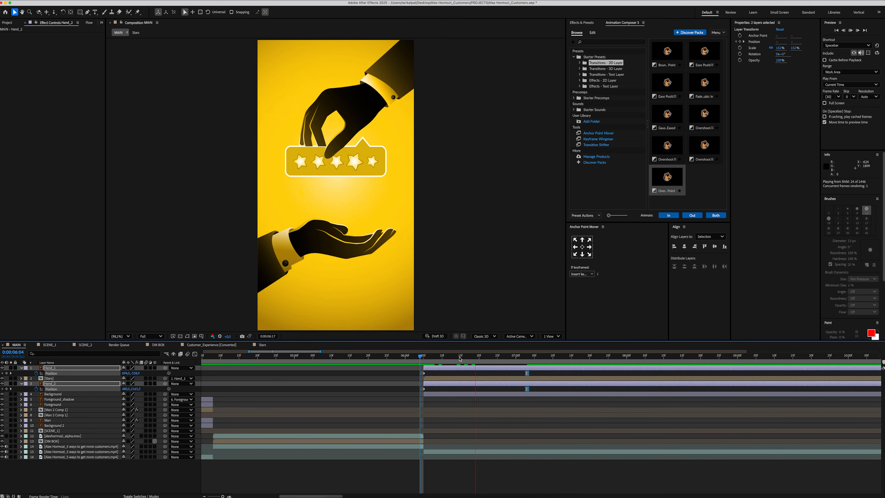
- Split the Stars layer at 0:00:07:03 and parent its second part to Hand_2
{"action": "left_click", "coordinate": [529, 359]}
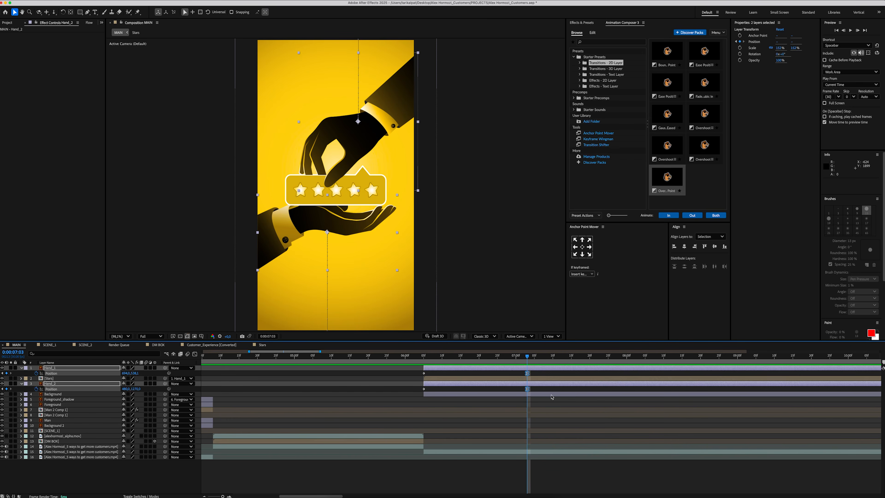
{"action": "left_click", "coordinate": [518, 378]}
{"action": "key", "text": "super+d"}
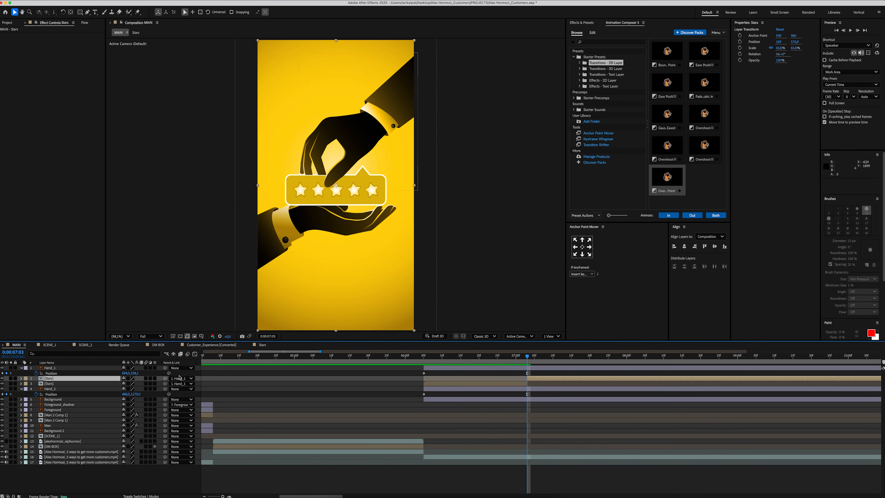
{"action": "left_click_drag", "start_coordinate": [165, 379], "coordinate": [87, 390]}
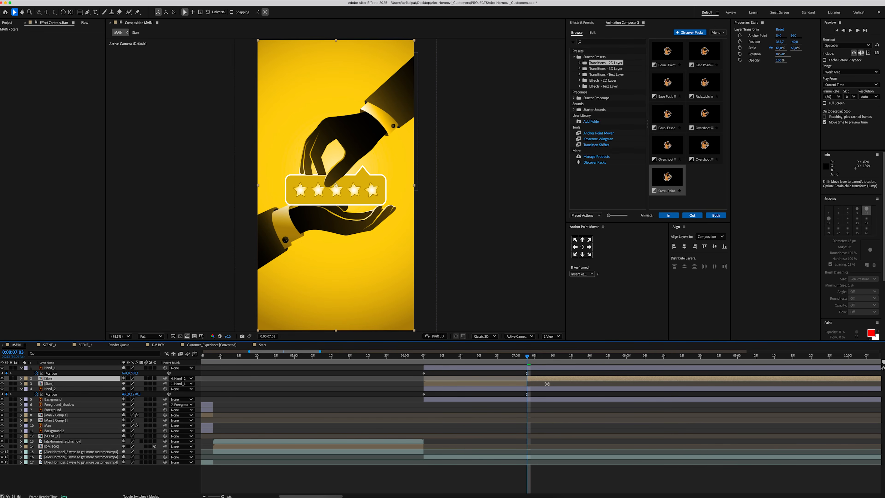
- Keyframe the positions of Hand_1 and Hand_2 at 0:00:07:20 so both hands slide sideways out of the frame
{"action": "left_click", "coordinate": [524, 396]}
{"action": "left_click", "coordinate": [590, 359]}
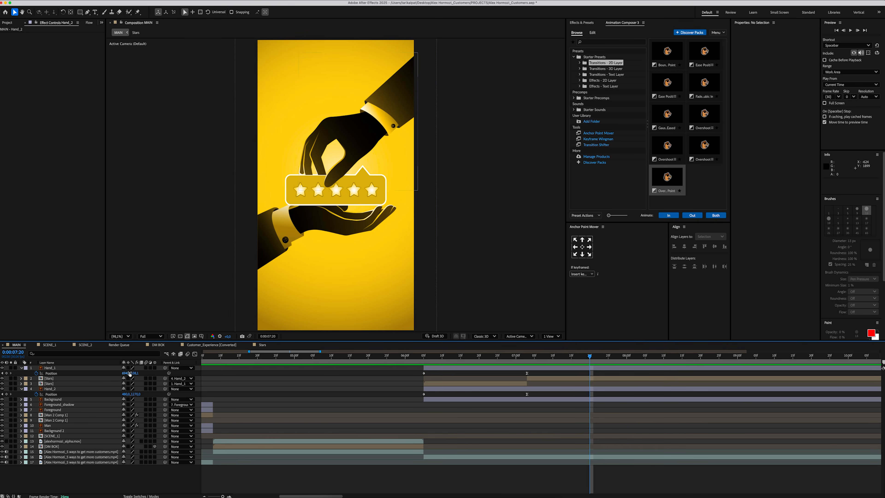
{"action": "left_click_drag", "start_coordinate": [130, 374], "coordinate": [111, 395]}
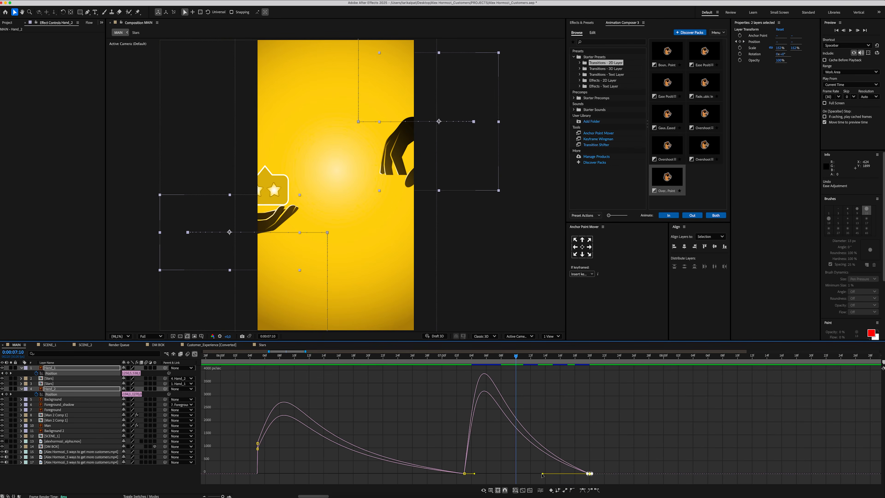
- Smooth the speed curves of both hands' exit movement in the graph editor and preview the animation
{"action": "left_click_drag", "start_coordinate": [542, 474], "coordinate": [550, 474]}
{"action": "mouse_move", "coordinate": [492, 465]}
{"action": "left_mouse_down"}
{"action": "mouse_move", "coordinate": [452, 479]}
{"action": "mouse_move", "coordinate": [491, 475]}
{"action": "left_mouse_up"}
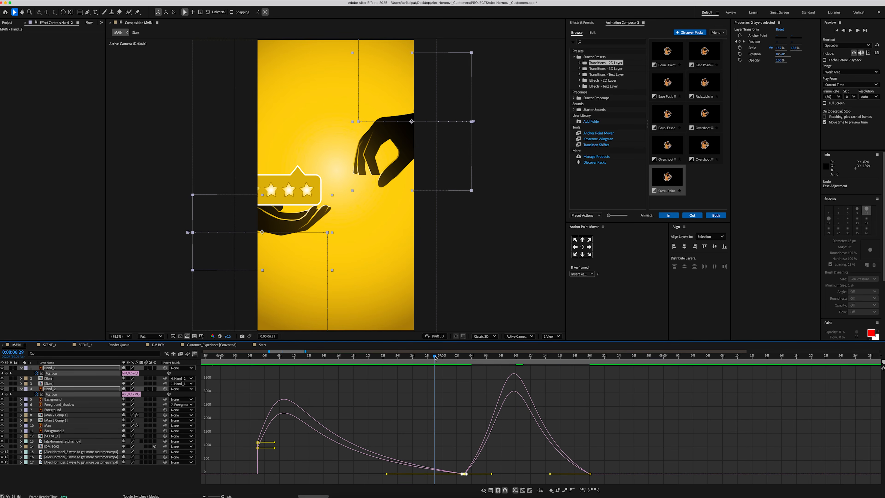
{"action": "left_click_drag", "start_coordinate": [435, 358], "coordinate": [250, 366]}
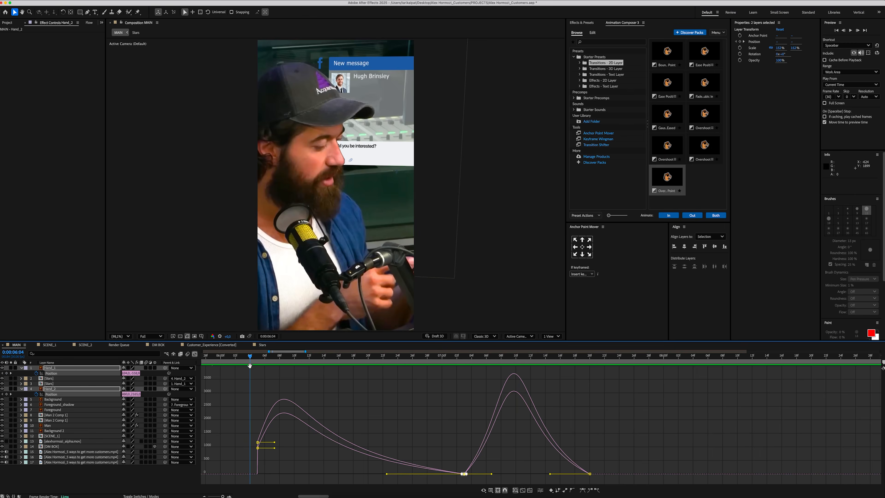
{"action": "key", "text": "space"}
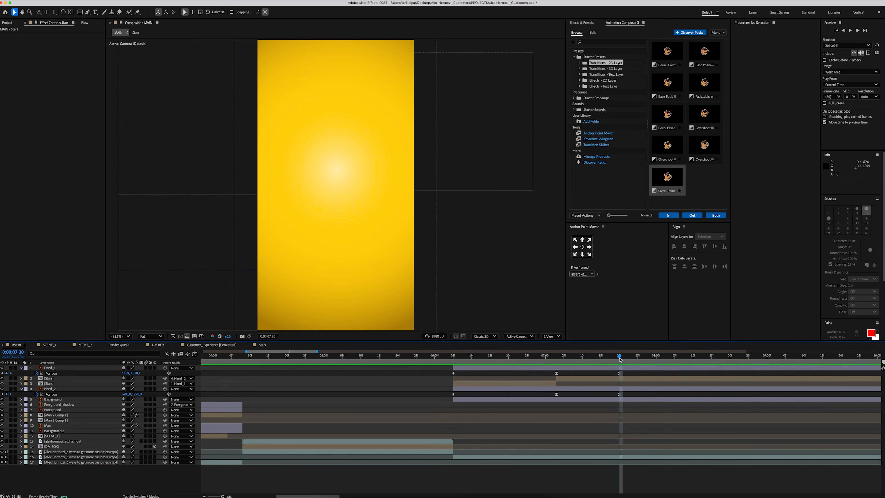
- Split the hand layers and the second Stars layer at 0:00:07:20 and delete the parts after the cut
{"action": "left_click", "coordinate": [619, 368]}
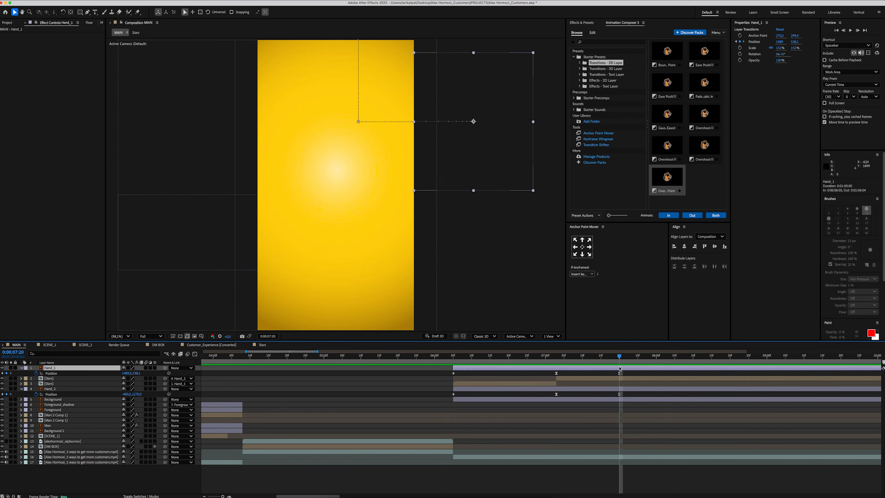
{"action": "left_click", "coordinate": [619, 390], "text": "shift"}
{"action": "key", "text": "super+shift+d"}
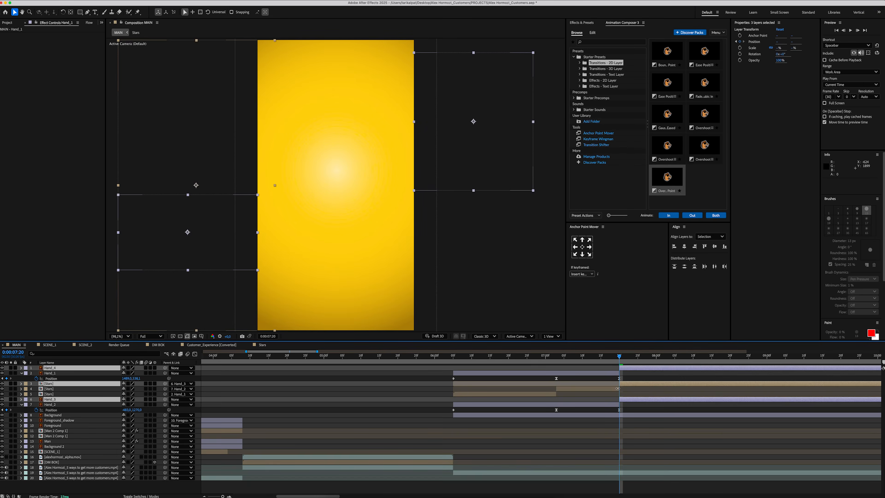
{"action": "key", "text": "Delete"}
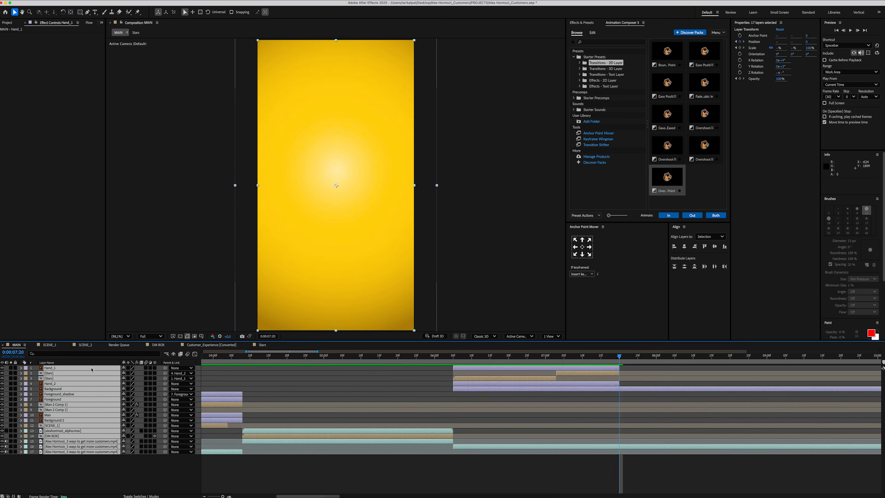
- Import character.ai from the ASSETS folder into the project
{"action": "key", "text": "super+i"}
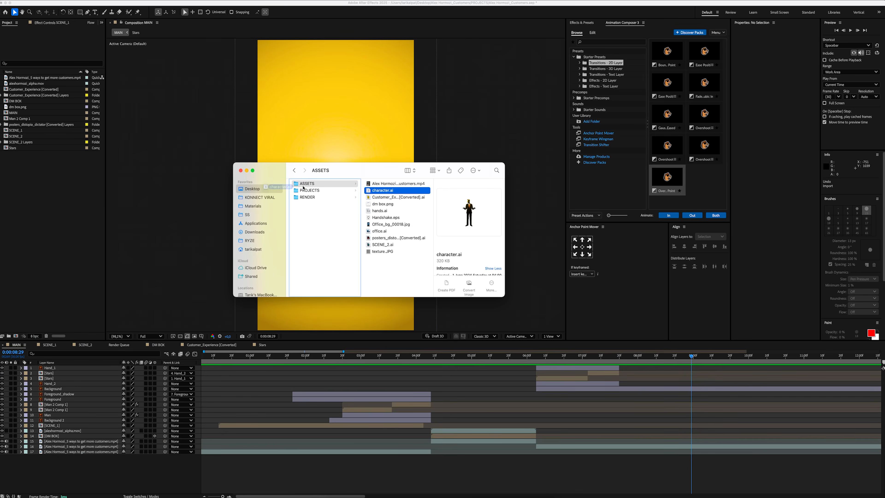
{"action": "key", "text": "Return"}
{"action": "key", "text": "Return"}
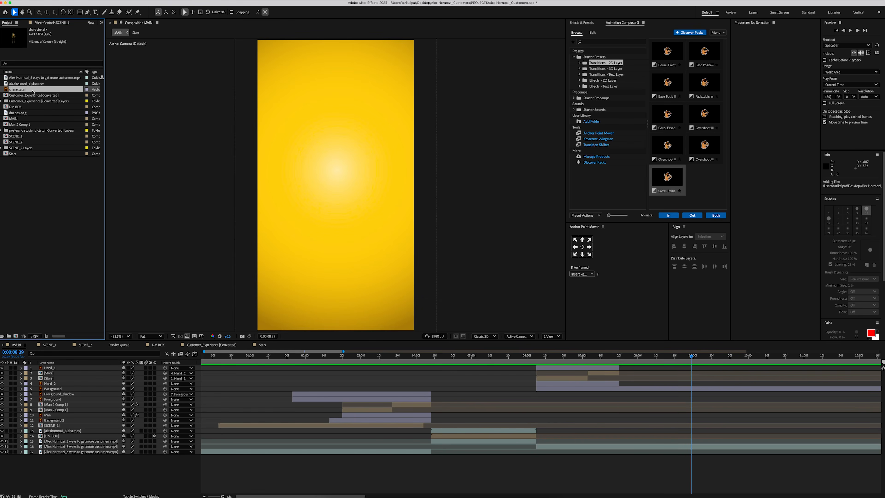
- Add character.ai to the MAIN composition directly above Hand_2 and start the layer at 0:00:07:09
{"action": "left_click_drag", "start_coordinate": [59, 330], "coordinate": [69, 371]}
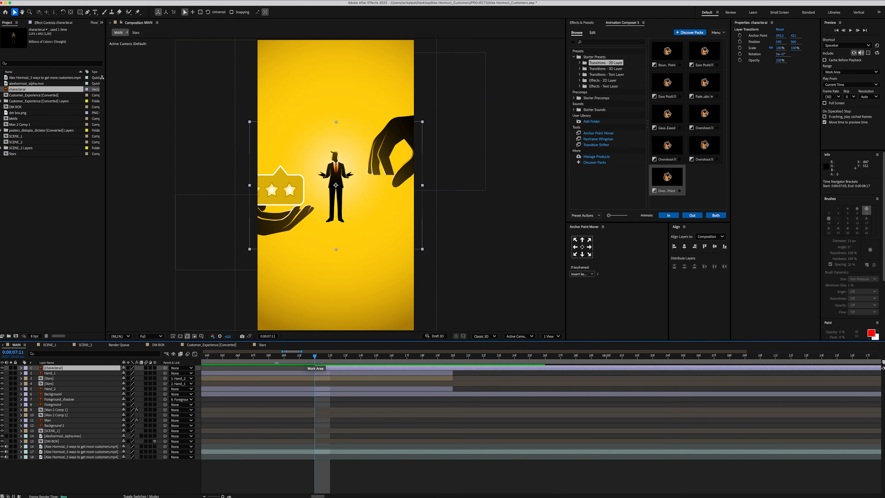
{"action": "left_click_drag", "start_coordinate": [93, 371], "coordinate": [215, 384]}
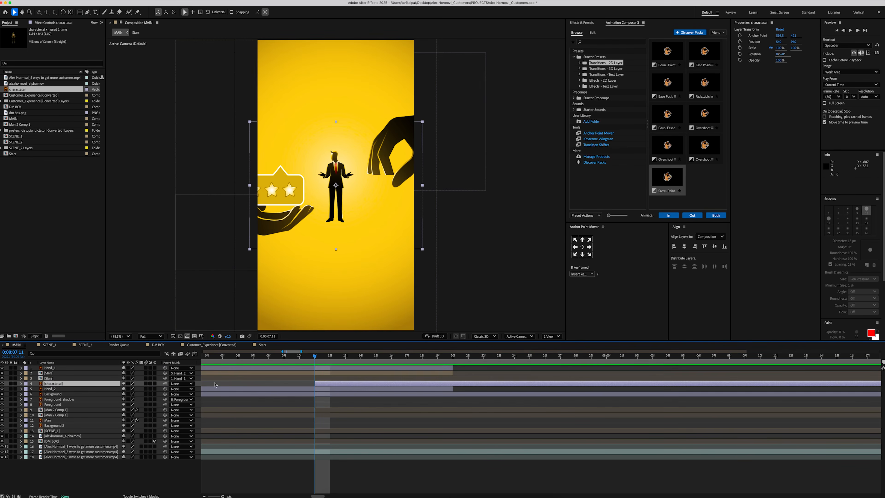
{"action": "left_click_drag", "start_coordinate": [315, 355], "coordinate": [288, 387]}
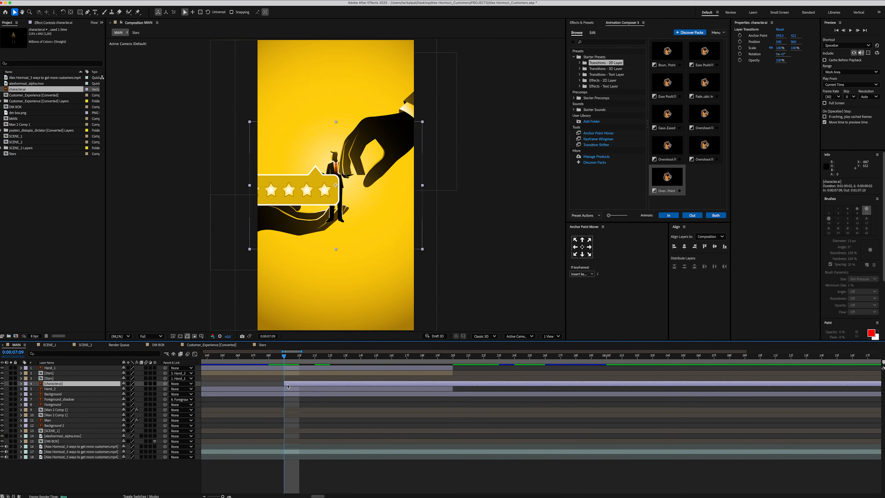
- Apply the Overshoot Scale From Anchor Point preset to character.ai as an In transition and preview it
{"action": "left_click", "coordinate": [666, 184]}
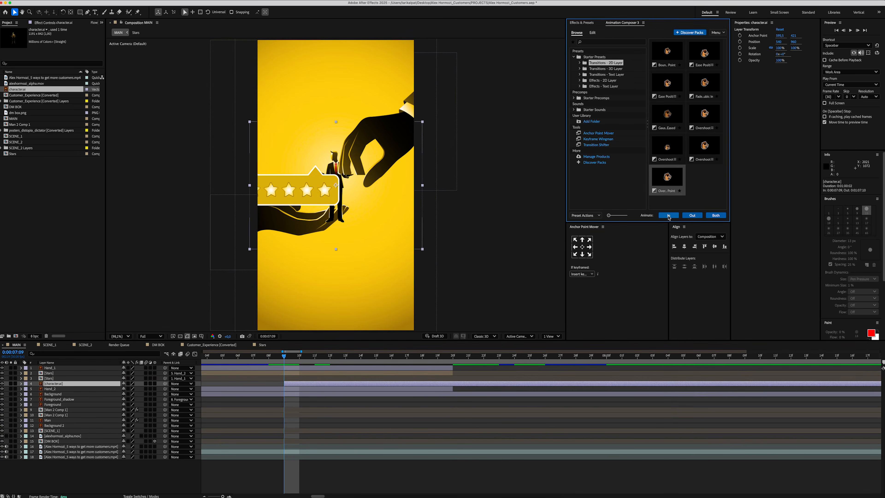
{"action": "left_click", "coordinate": [667, 215]}
{"action": "key", "text": "space"}
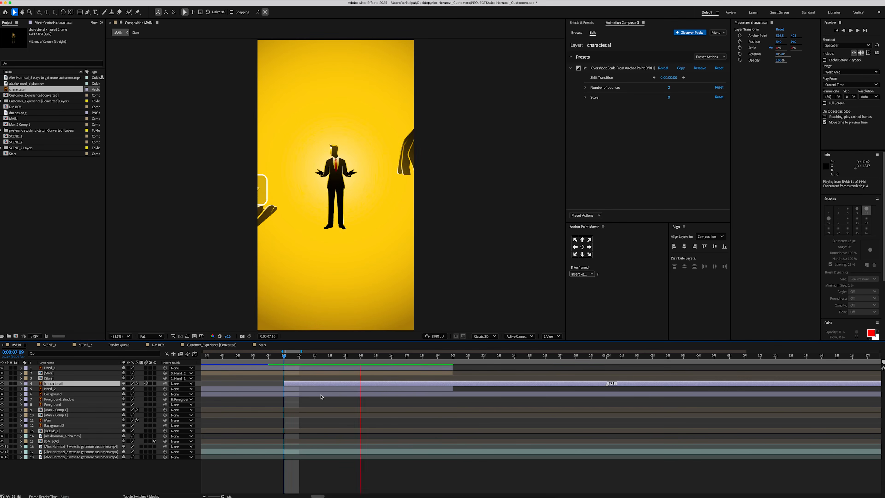
{"action": "key", "text": "minus"}
{"action": "key", "text": "minus"}
{"action": "key", "text": "minus"}
{"action": "key", "text": "space"}
- Enlarge the character.ai layer with its Scale property and preview the animation
{"action": "key", "text": "s"}
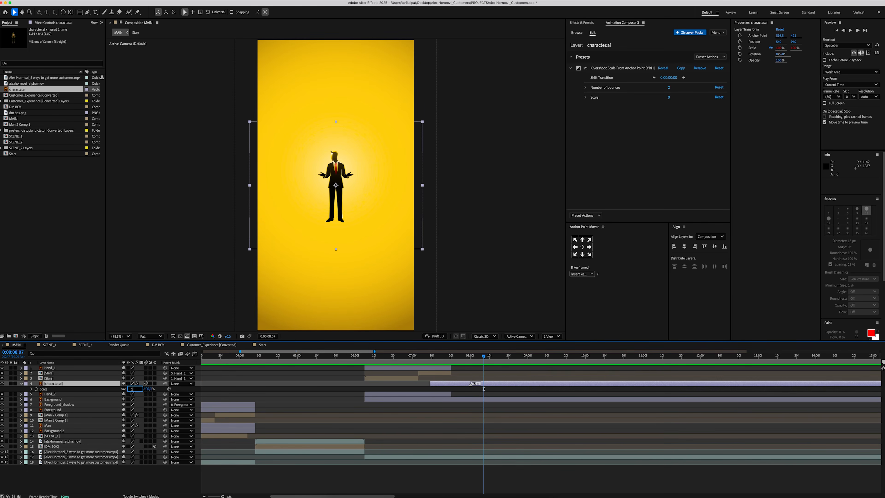
{"action": "key", "text": "Return"}
{"action": "left_click", "coordinate": [21, 383]}
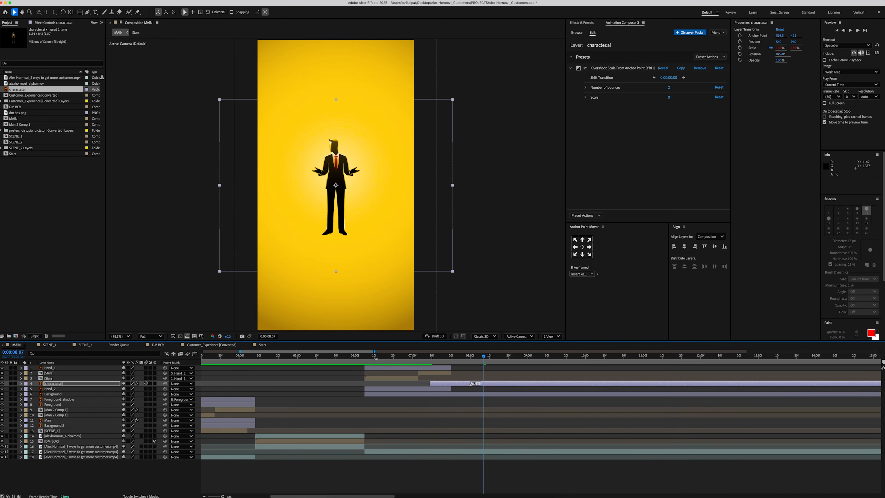
{"action": "key", "text": "space"}
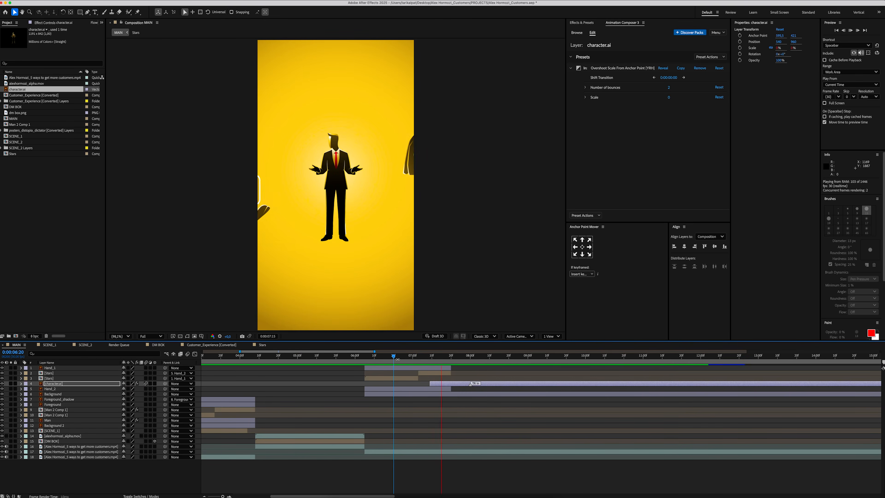
- Import hands.ai from the ASSETS folder into the project as a composition
{"action": "key", "text": "minus"}
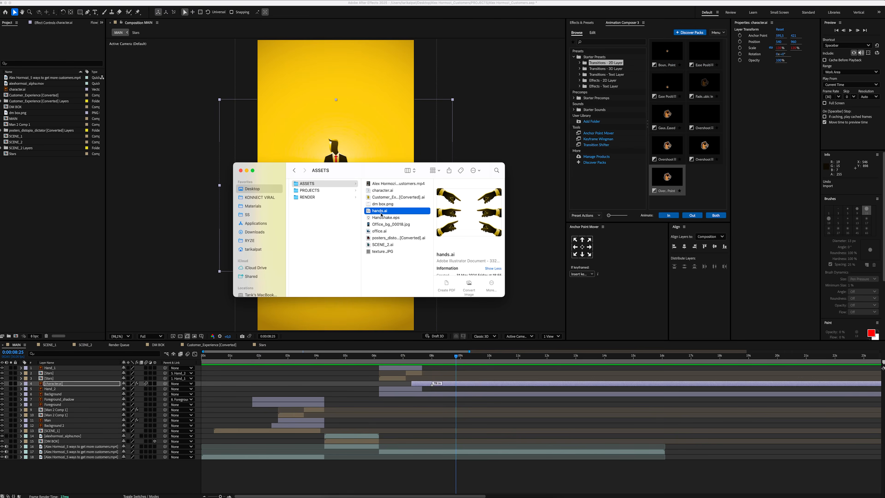
{"action": "left_click_drag", "start_coordinate": [384, 210], "coordinate": [37, 210]}
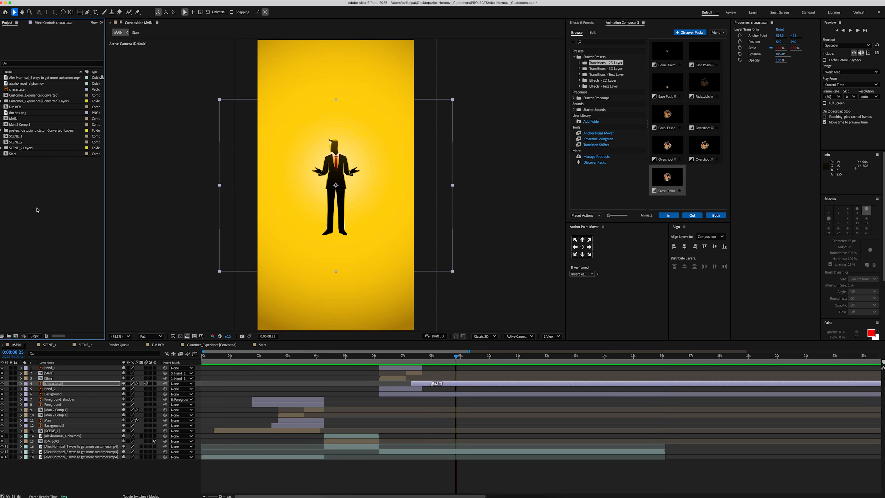
{"action": "left_click", "coordinate": [481, 229]}
{"action": "left_click", "coordinate": [472, 246]}
{"action": "left_click", "coordinate": [484, 280]}
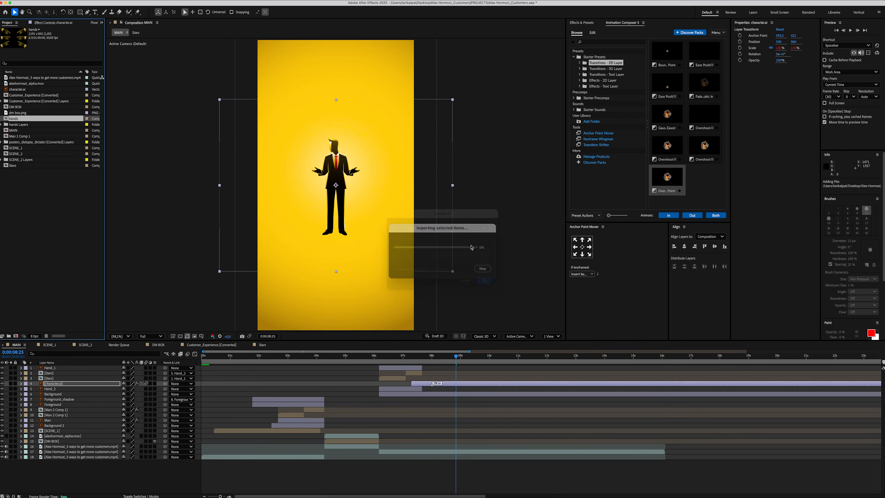
- Copy Layer 6 through Layer 11 from the hands composition into the MAIN composition
{"action": "double_click", "coordinate": [63, 119]}
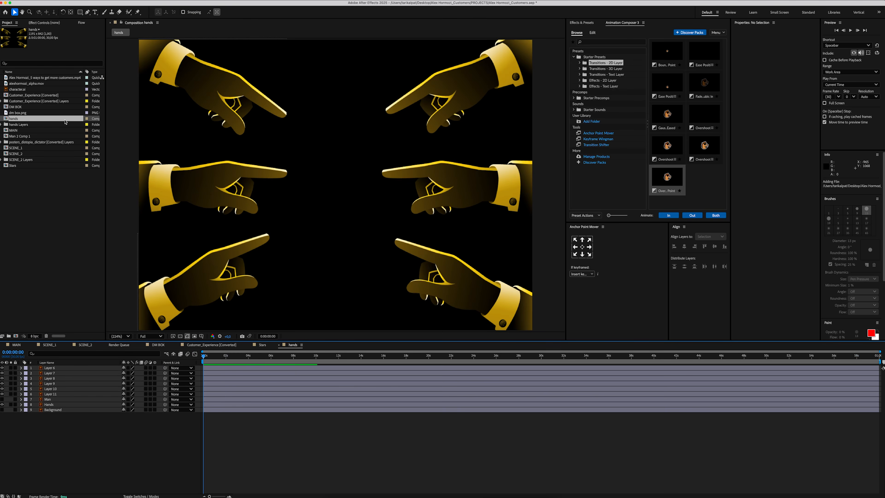
{"action": "left_click", "coordinate": [64, 369]}
{"action": "left_click", "coordinate": [58, 394], "text": "shift"}
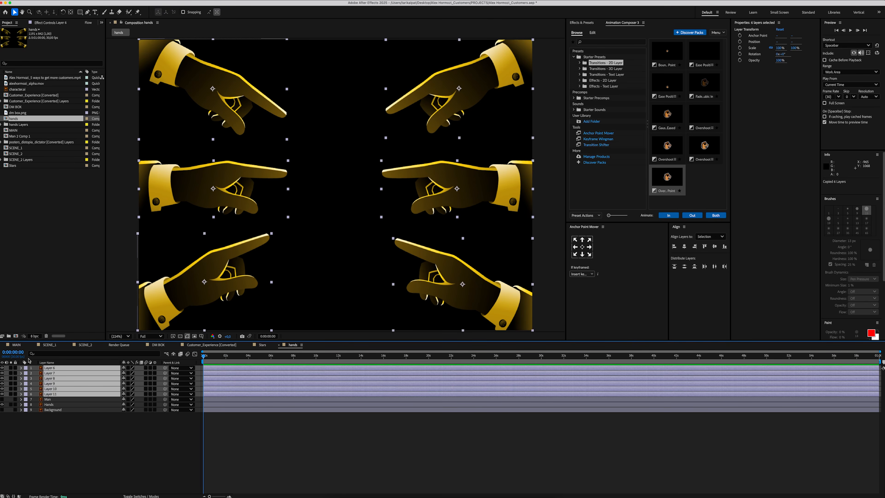
{"action": "left_click", "coordinate": [16, 345]}
{"action": "key", "text": "ctrl+v"}
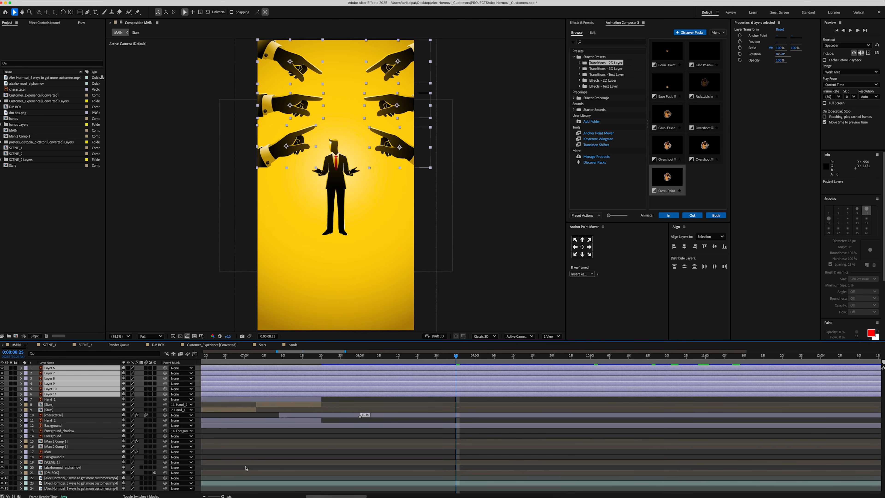
- Start the six pasted hand layers at 0:00:07:20, where Hand_1 ends, and set their scale to 130%
{"action": "key", "text": "minus"}
{"action": "key", "text": "minus"}
{"action": "left_click_drag", "start_coordinate": [223, 381], "coordinate": [443, 381]}
{"action": "key", "text": "equal"}
{"action": "key", "text": "equal"}
{"action": "key", "text": "s"}
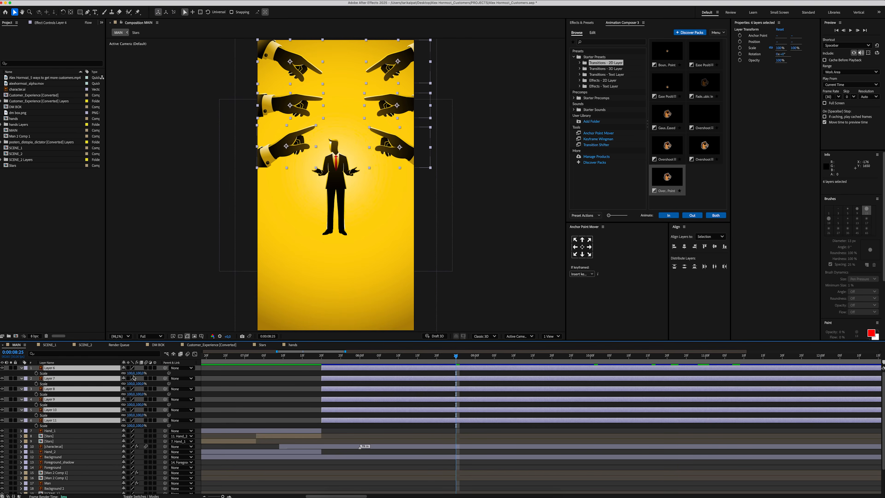
{"action": "key", "text": "Return"}
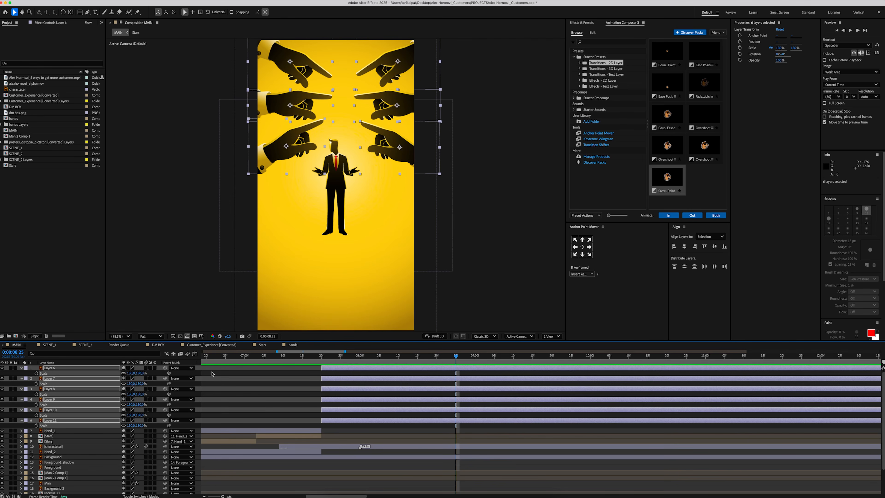
- Move Layer 9 to the lower right of the frame, rotate it 14°, and set its vertical position to 1637
{"action": "left_click", "coordinate": [239, 389]}
{"action": "left_click_drag", "start_coordinate": [403, 153], "coordinate": [401, 287]}
{"action": "left_click", "coordinate": [131, 405]}
{"action": "type", "text": "14"}
{"action": "key", "text": "Return"}
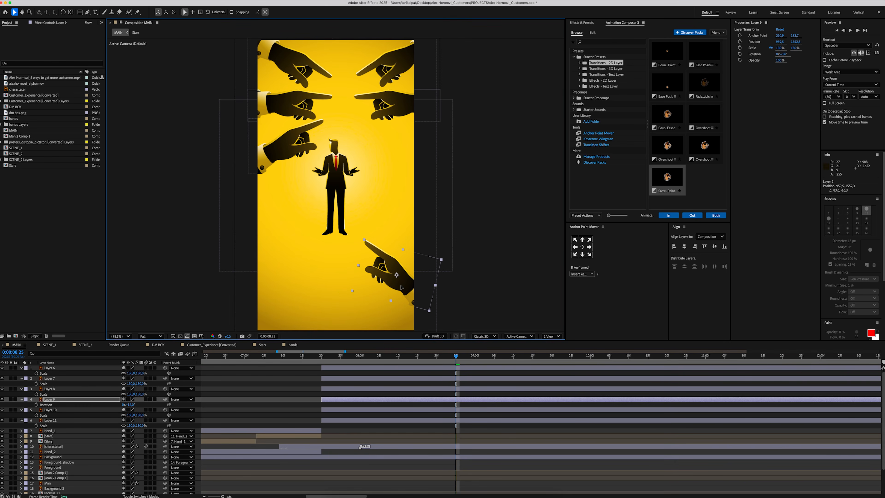
{"action": "key", "text": "p"}
{"action": "left_click_drag", "start_coordinate": [136, 405], "coordinate": [161, 405]}
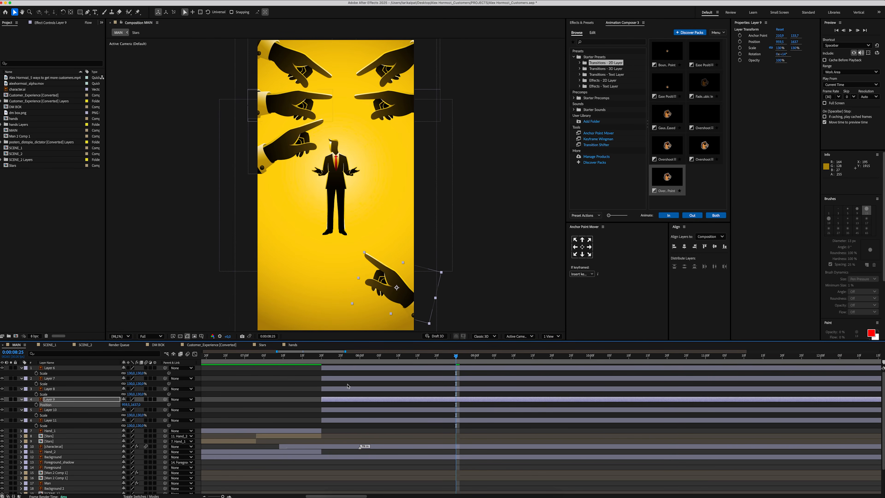
- Place Layer 6 in the lower left of the frame at position 142, 1637, tilted to mirror the opposite hand
{"action": "left_click", "coordinate": [289, 401]}
{"action": "left_click", "coordinate": [297, 143]}
{"action": "key", "text": "p"}
{"action": "left_click_drag", "start_coordinate": [135, 374], "coordinate": [104, 373]}
{"action": "key", "text": "r"}
{"action": "key", "text": "p"}
- Move Layer 10 down beside the character at vertical position 965, tilted to point at him from the right
{"action": "left_click", "coordinate": [278, 396]}
{"action": "left_click", "coordinate": [390, 104]}
{"action": "key", "text": "p"}
{"action": "left_click_drag", "start_coordinate": [136, 415], "coordinate": [296, 377]}
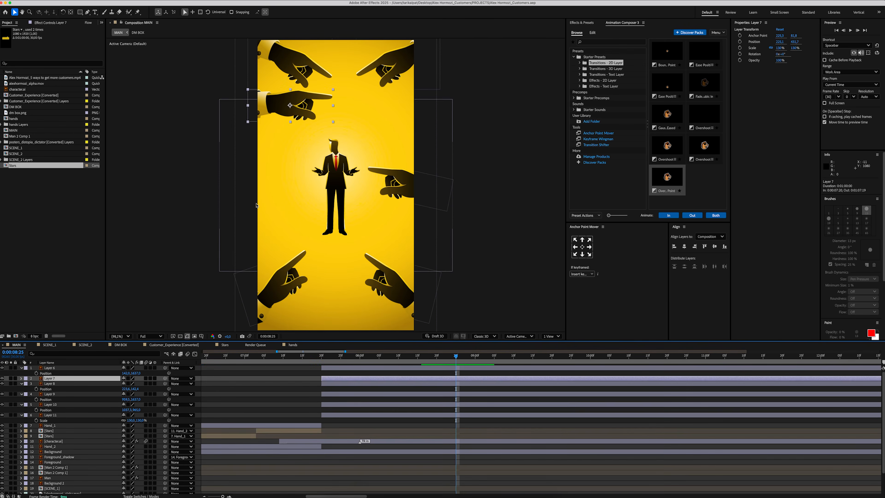
- Place Layer 7 at the left edge beside the character, tilted, with its vertical position set to 965
{"action": "left_click_drag", "start_coordinate": [282, 105], "coordinate": [268, 186]}
{"action": "key", "text": "p"}
{"action": "left_click", "coordinate": [135, 384]}
{"action": "type", "text": "965"}
{"action": "key", "text": "Return"}
{"action": "key", "text": "r"}
{"action": "key", "text": "p"}
{"action": "left_click_drag", "start_coordinate": [130, 384], "coordinate": [100, 383]}
- Lower Layer 11 slightly in the upper right of the frame and set its rotation to -14°
{"action": "left_click_drag", "start_coordinate": [392, 66], "coordinate": [388, 77]}
{"action": "key", "text": "r"}
{"action": "left_click_drag", "start_coordinate": [129, 426], "coordinate": [124, 425]}
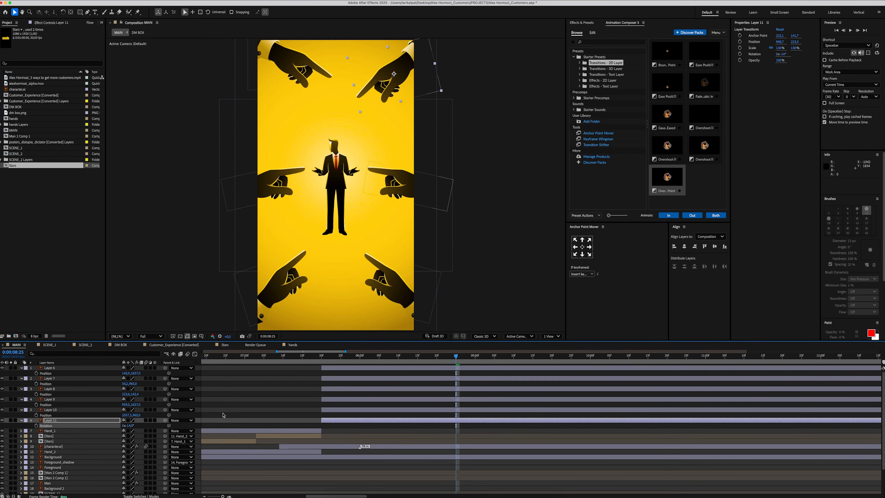
{"action": "key", "text": "p"}
- Set Layer 8's rotation to 14° and vertical position to 223.5, then shift the hand left in the upper left of the frame
{"action": "left_click", "coordinate": [92, 389]}
{"action": "key", "text": "r"}
{"action": "left_click", "coordinate": [129, 395]}
{"action": "type", "text": "14"}
{"action": "key", "text": "Return"}
{"action": "key", "text": "p"}
{"action": "left_click", "coordinate": [135, 394]}
{"action": "type", "text": "22"}
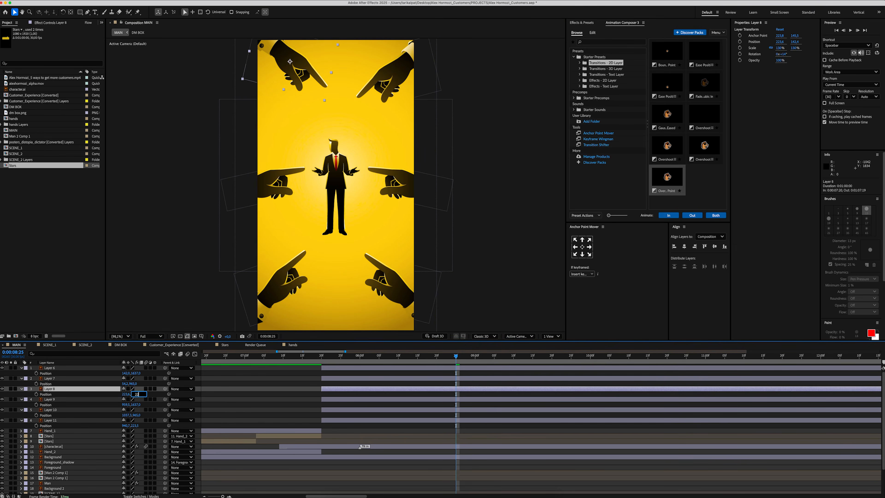
{"action": "type", "text": "3,5"}
{"action": "key", "text": "Return"}
{"action": "left_click_drag", "start_coordinate": [126, 395], "coordinate": [98, 394]}
- Raise the businessman character to vertical position 891 and set its scale to 150%
{"action": "left_click", "coordinate": [335, 206]}
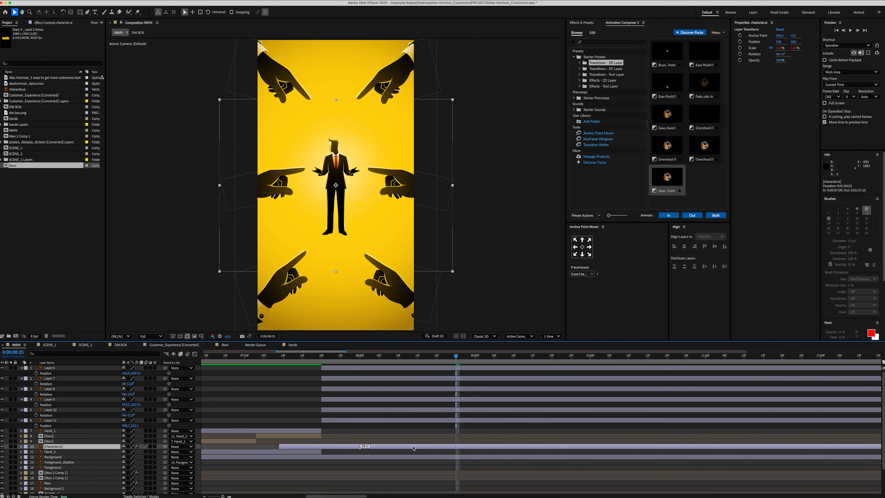
{"action": "key", "text": "p"}
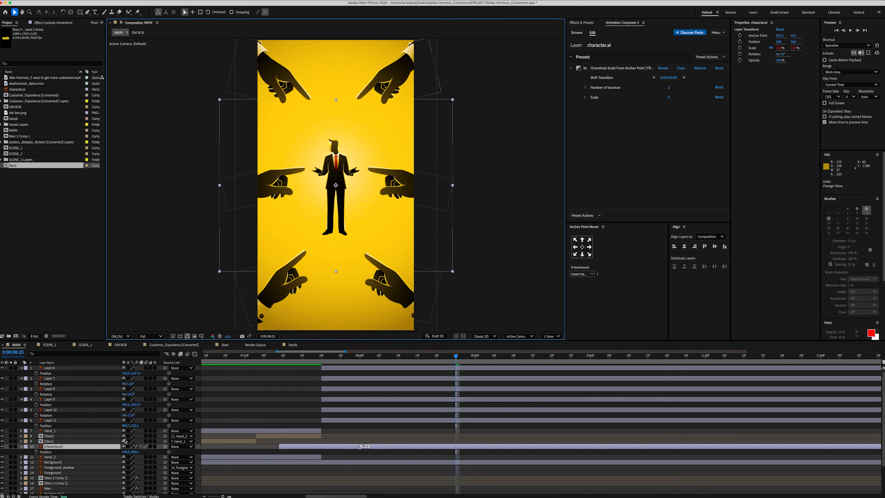
{"action": "left_click_drag", "start_coordinate": [135, 451], "coordinate": [110, 451]}
{"action": "type", "text": "s"}
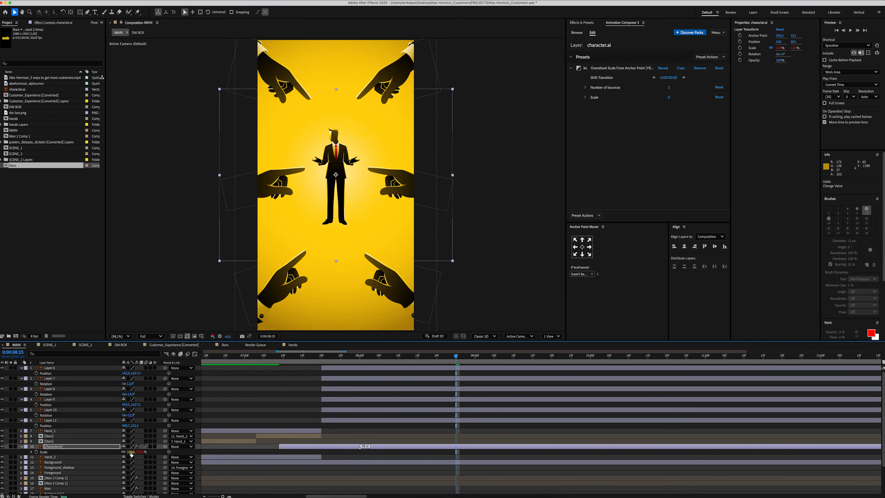
{"action": "type", "text": "150"}
{"action": "key", "text": "Return"}
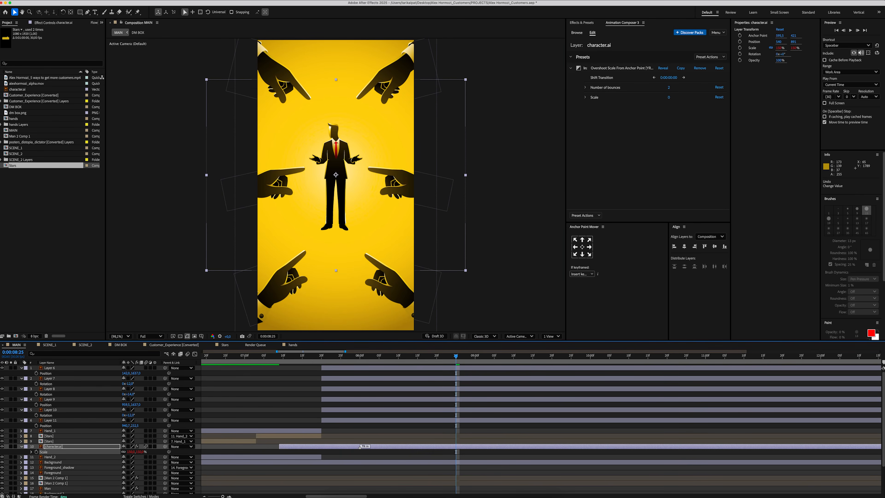
- Preview the composition from 0:00:06:23 through the scene with the pointing hands
{"action": "left_click", "coordinate": [257, 421]}
{"action": "key", "text": "minus"}
{"action": "left_click_drag", "start_coordinate": [428, 360], "coordinate": [336, 360]}
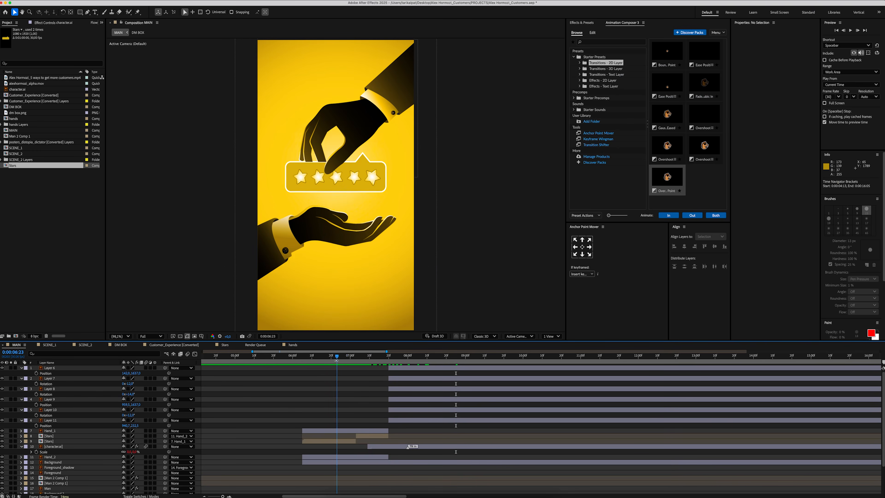
{"action": "key", "text": "space"}
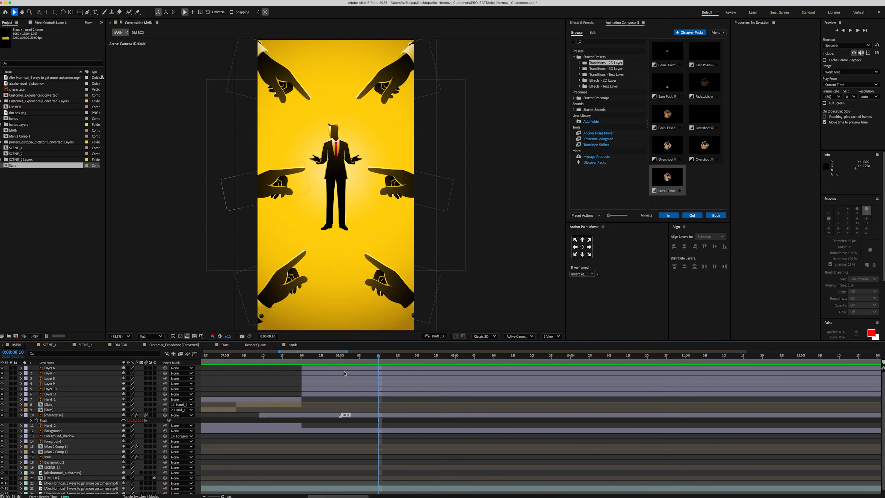
- Move the anchor points of the pointing-hand layers to the outer sleeve end of each hand
{"action": "left_click", "coordinate": [278, 289]}
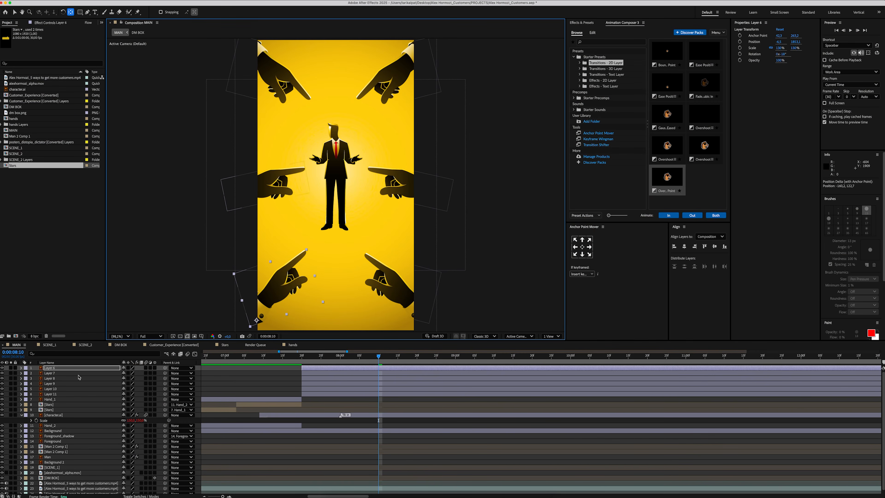
{"action": "left_click", "coordinate": [262, 185]}
{"action": "left_click_drag", "start_coordinate": [266, 187], "coordinate": [244, 189]}
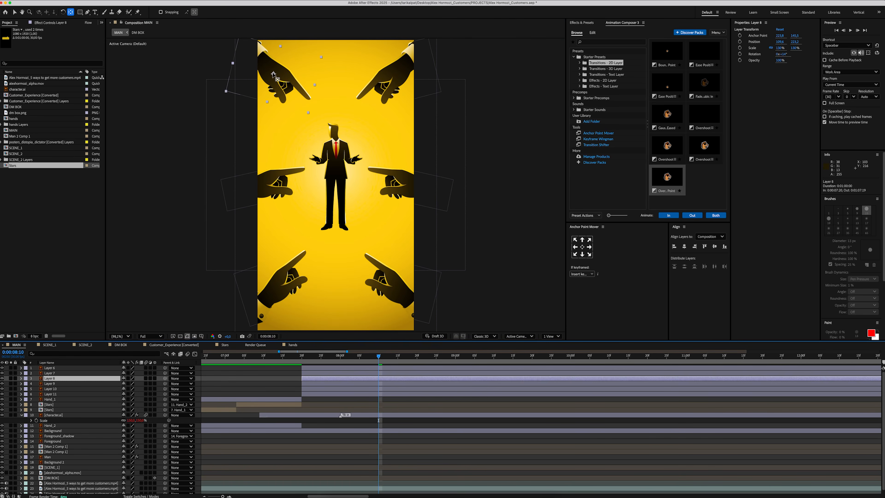
{"action": "left_click_drag", "start_coordinate": [274, 74], "coordinate": [256, 55]}
{"action": "left_click", "coordinate": [52, 383]}
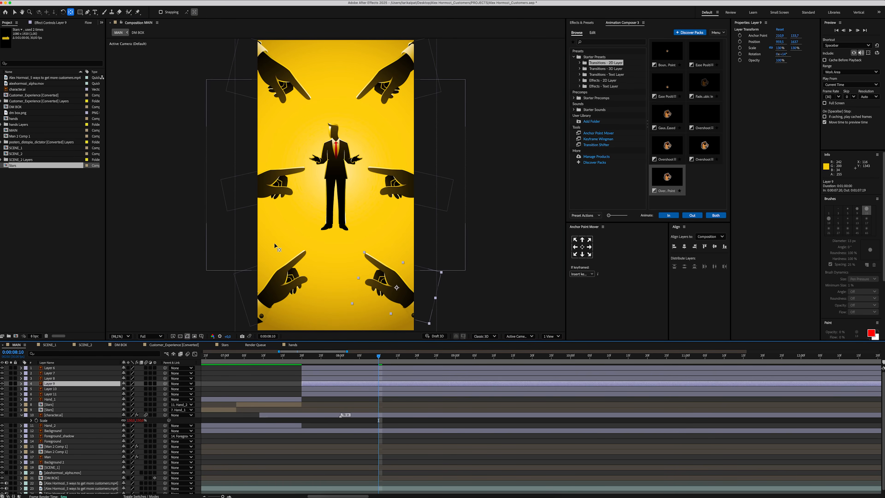
{"action": "left_click_drag", "start_coordinate": [399, 292], "coordinate": [415, 314]}
{"action": "left_click", "coordinate": [56, 400]}
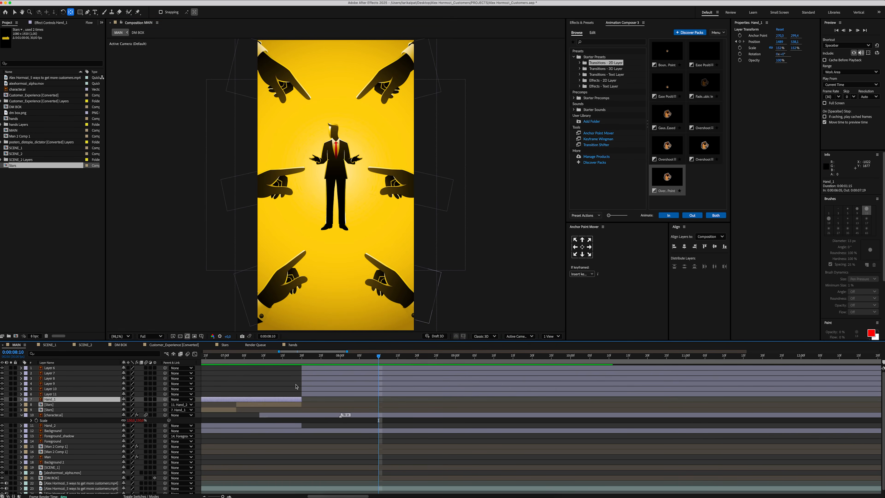
- Add Position and Rotation keyframes to Layers 6 through 11 at 0:00:08:10
{"action": "left_click", "coordinate": [318, 393]}
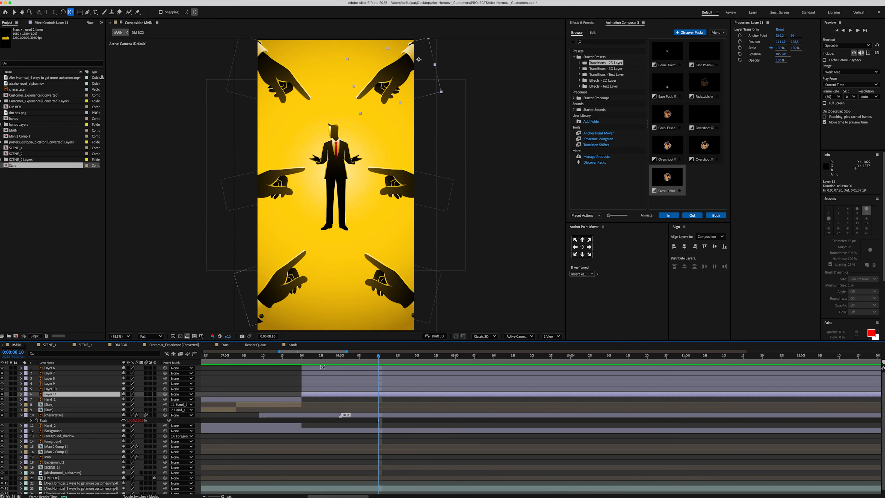
{"action": "left_click", "coordinate": [322, 367], "text": "shift"}
{"action": "key", "text": "p"}
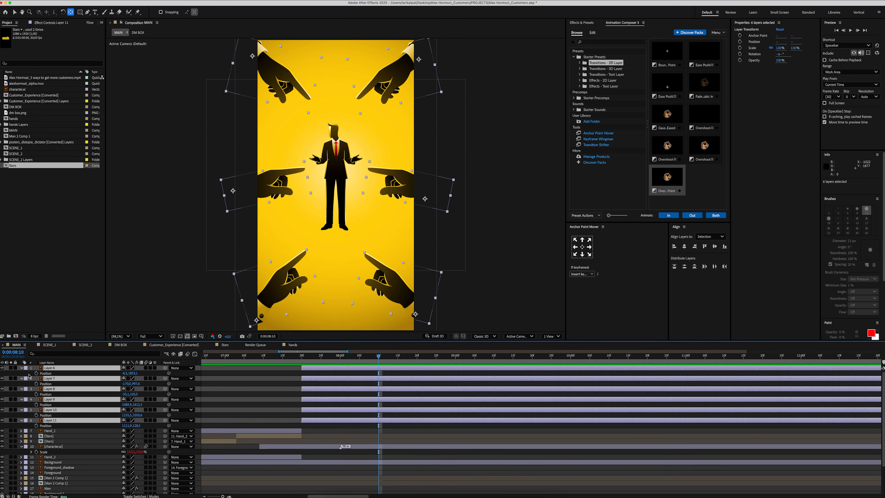
{"action": "left_click", "coordinate": [37, 373]}
{"action": "key", "text": "r"}
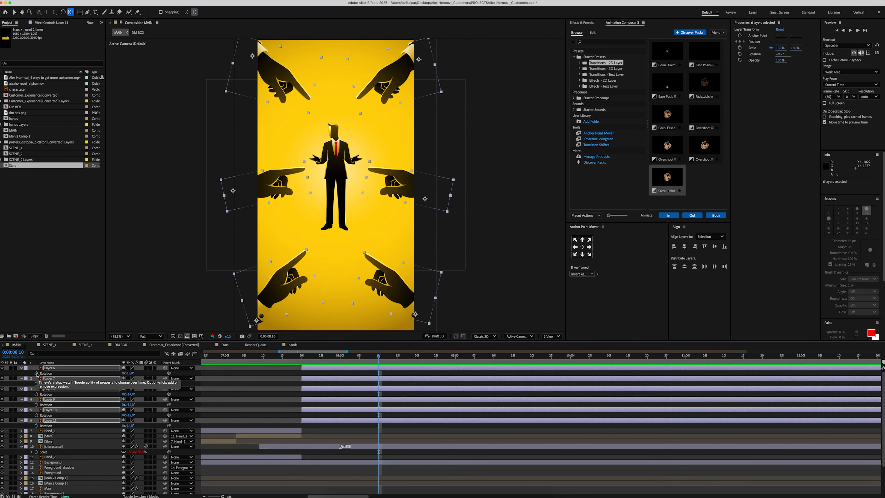
{"action": "left_click", "coordinate": [37, 374]}
{"action": "key", "text": "shift+p"}
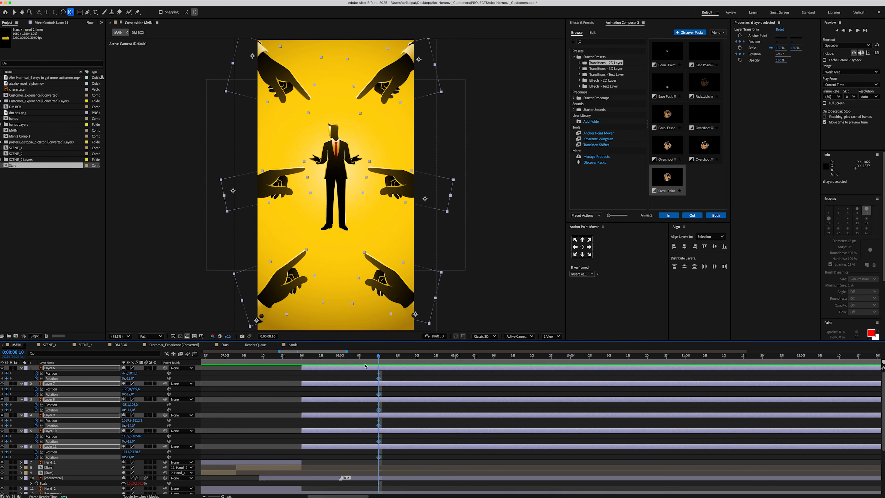
- At 0:00:08:04, rotate the six pointing hands out of frame and shift them outward where needed to create their starting keyframes
{"action": "left_click", "coordinate": [336, 367]}
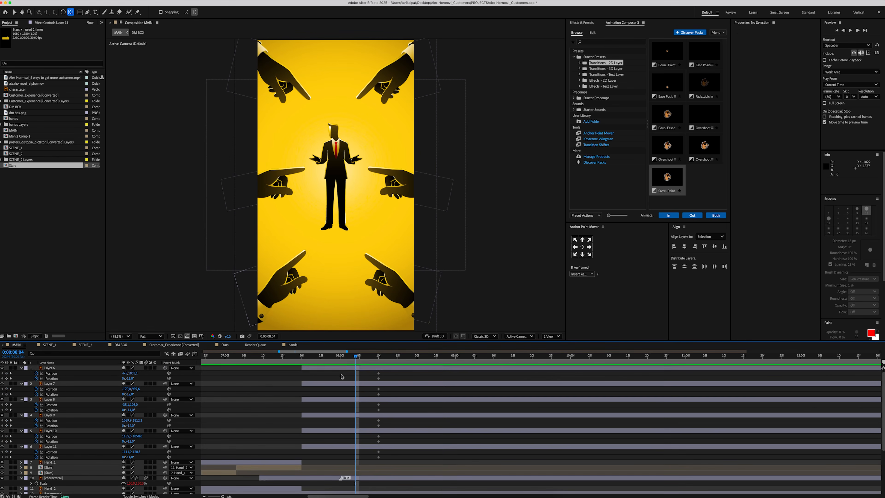
{"action": "left_click_drag", "start_coordinate": [132, 378], "coordinate": [106, 411]}
{"action": "left_click", "coordinate": [100, 384]}
{"action": "left_click", "coordinate": [102, 399]}
{"action": "mouse_move", "coordinate": [126, 405]}
{"action": "left_mouse_down"}
{"action": "mouse_move", "coordinate": [93, 406]}
{"action": "mouse_move", "coordinate": [144, 426]}
{"action": "mouse_move", "coordinate": [133, 421]}
{"action": "left_mouse_up"}
{"action": "left_click_drag", "start_coordinate": [130, 441], "coordinate": [149, 442]}
{"action": "left_click_drag", "start_coordinate": [129, 457], "coordinate": [167, 455]}
{"action": "left_click_drag", "start_coordinate": [126, 452], "coordinate": [142, 452]}
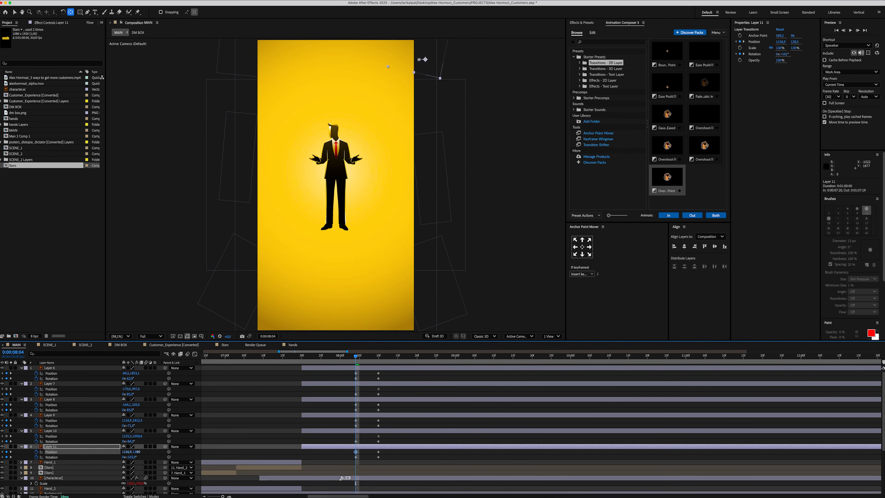
- Play back the swing-in animation of the six pointing hands
{"action": "left_click", "coordinate": [244, 423]}
{"action": "left_click", "coordinate": [333, 356]}
{"action": "key", "text": "space"}
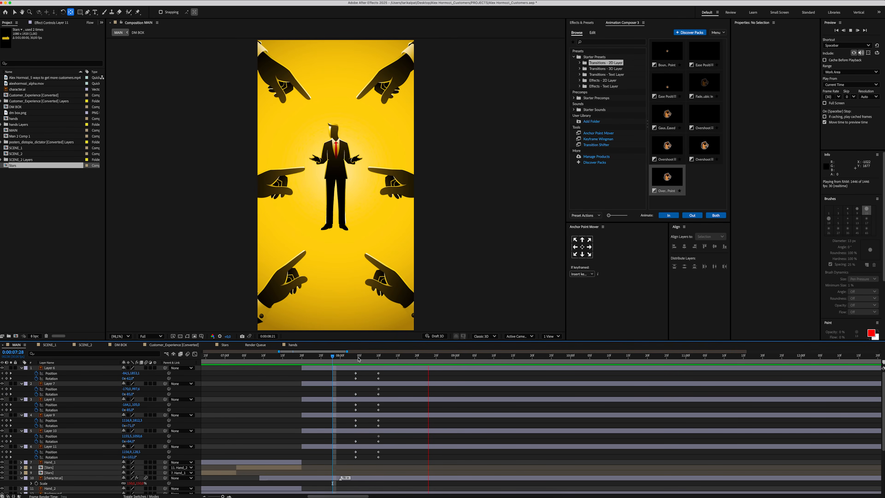
{"action": "key", "text": "space"}
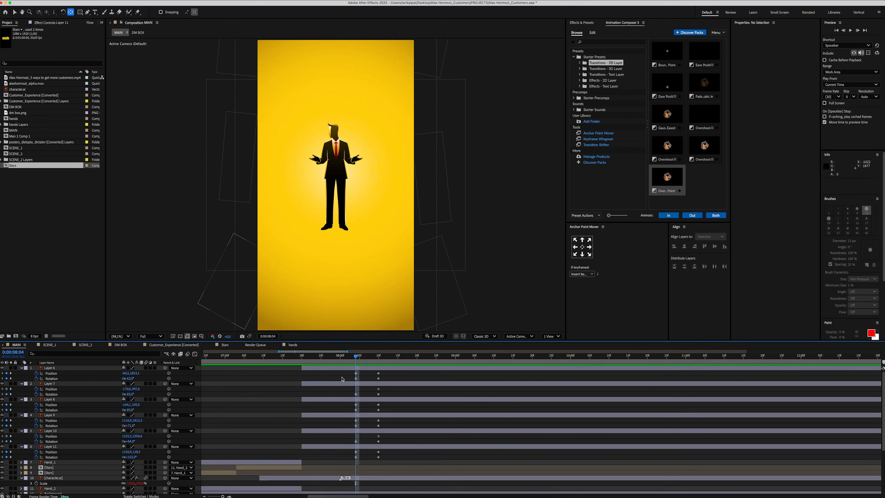
- Apply easing to the starting keyframes of all six hand layers and lengthen their outgoing influence in the speed graph
{"action": "left_click_drag", "start_coordinate": [343, 377], "coordinate": [359, 460]}
{"action": "right_click", "coordinate": [356, 457]}
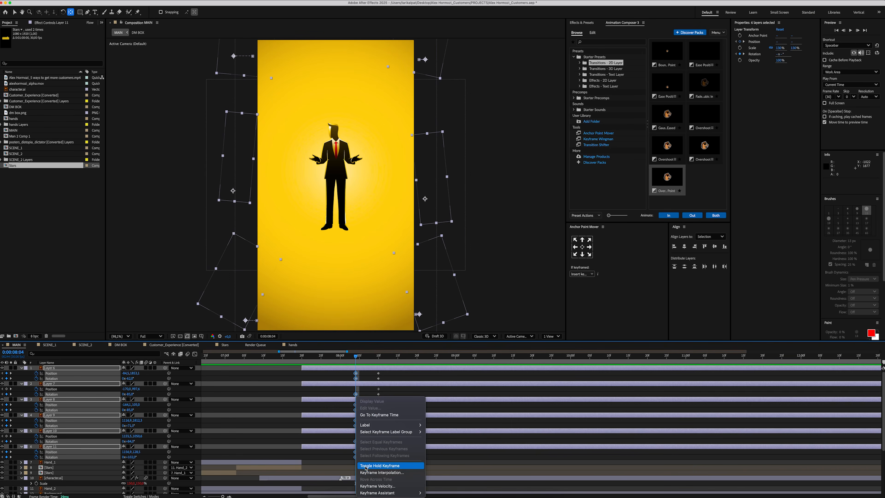
{"action": "mouse_move", "coordinate": [414, 493]}
{"action": "left_click", "coordinate": [440, 453]}
{"action": "left_click", "coordinate": [195, 354]}
{"action": "left_click_drag", "start_coordinate": [364, 428], "coordinate": [383, 429]}
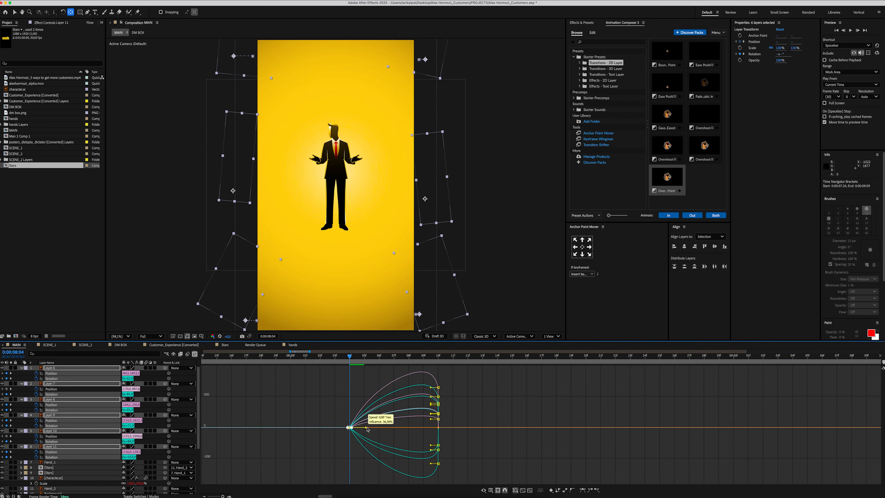
{"action": "left_click", "coordinate": [195, 355]}
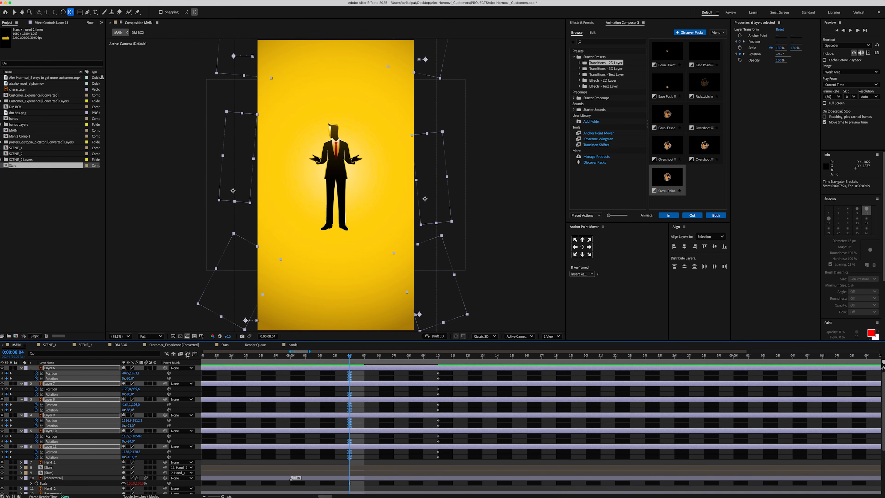
- Enable motion blur for the six pointing-hand layers and the layers further down the stack
{"action": "left_click", "coordinate": [145, 368]}
{"action": "scroll", "coordinate": [151, 421], "scroll_direction": "down", "scroll_amount": 3}
{"action": "left_click_drag", "start_coordinate": [146, 397], "coordinate": [144, 437]}
{"action": "scroll", "coordinate": [195, 450], "scroll_direction": "up", "scroll_amount": 3}
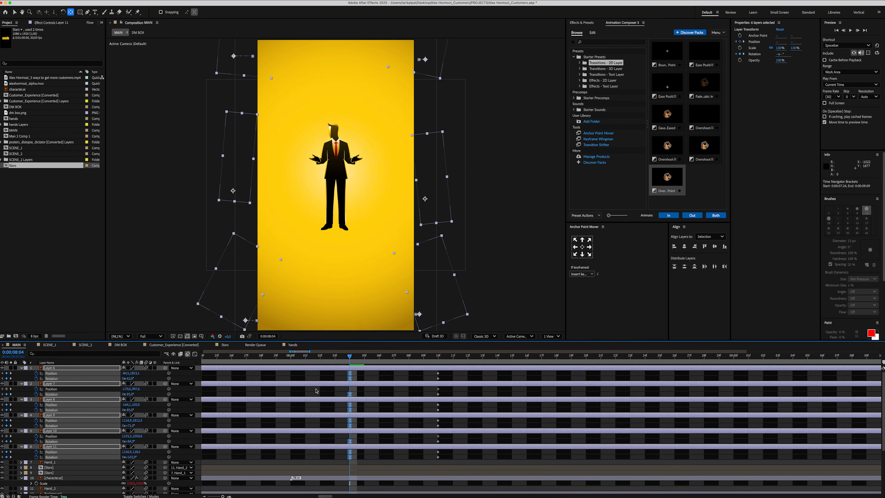
- Preview the hands' entrance with the new easing and motion blur
{"action": "left_click", "coordinate": [331, 380]}
{"action": "key", "text": "minus"}
{"action": "key", "text": "space"}
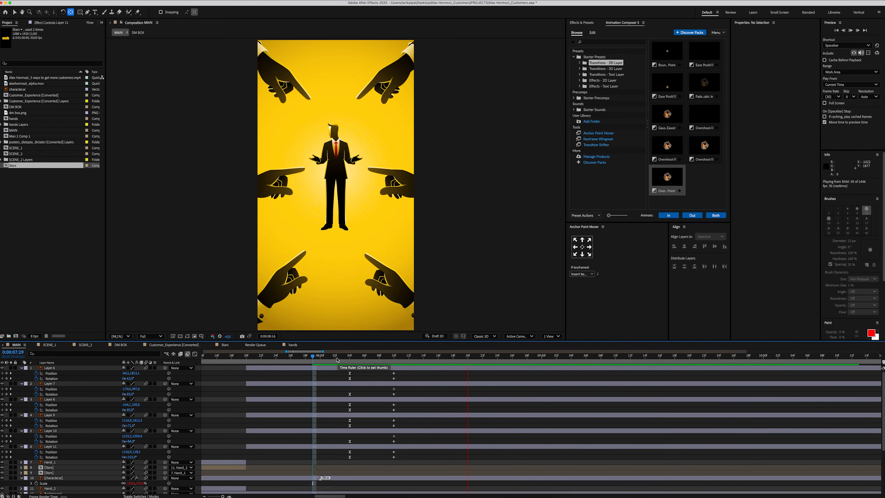
{"action": "key", "text": "space"}
{"action": "mouse_move", "coordinate": [316, 361]}
{"action": "left_mouse_down"}
{"action": "mouse_move", "coordinate": [253, 360]}
{"action": "mouse_move", "coordinate": [299, 362]}
{"action": "left_mouse_up"}
{"action": "key", "text": "space"}
{"action": "key", "text": "space"}
- Shift Layers 6 through 11 earlier in time so their starting keyframes fall at 0:00:07:27
{"action": "left_click", "coordinate": [316, 368]}
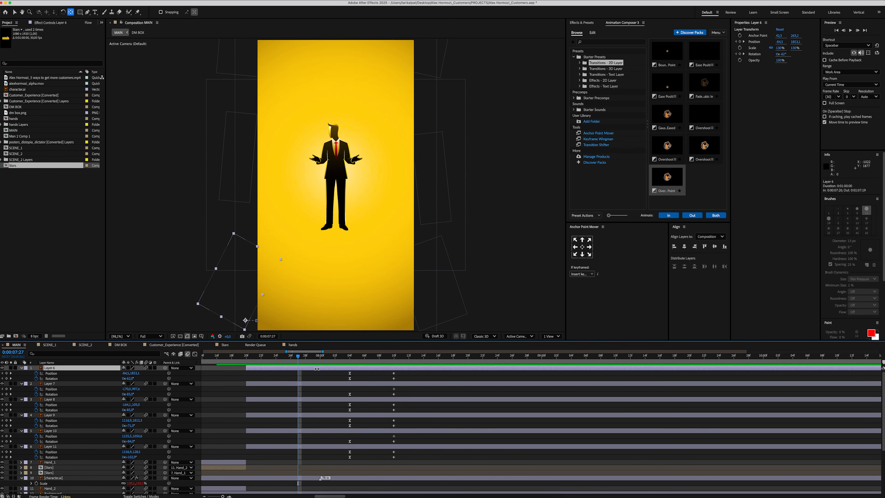
{"action": "left_click", "coordinate": [326, 448], "text": "shift"}
{"action": "key", "text": "v"}
{"action": "left_click_drag", "start_coordinate": [331, 447], "coordinate": [299, 444]}
{"action": "key", "text": "minus"}
{"action": "left_click", "coordinate": [310, 423]}
- Find the Wiggle - position preset and apply it to Layer 6 at 0:00:08:03
{"action": "left_click", "coordinate": [315, 368]}
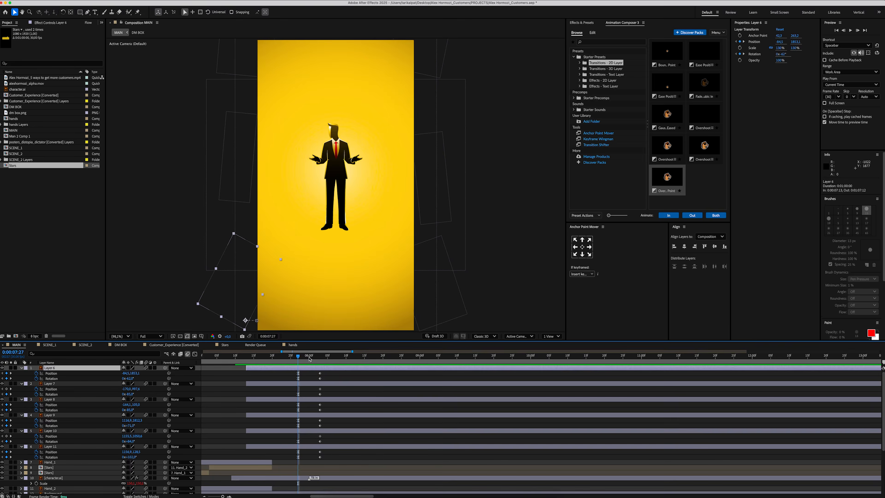
{"action": "left_click", "coordinate": [320, 356]}
{"action": "left_click", "coordinate": [589, 23]}
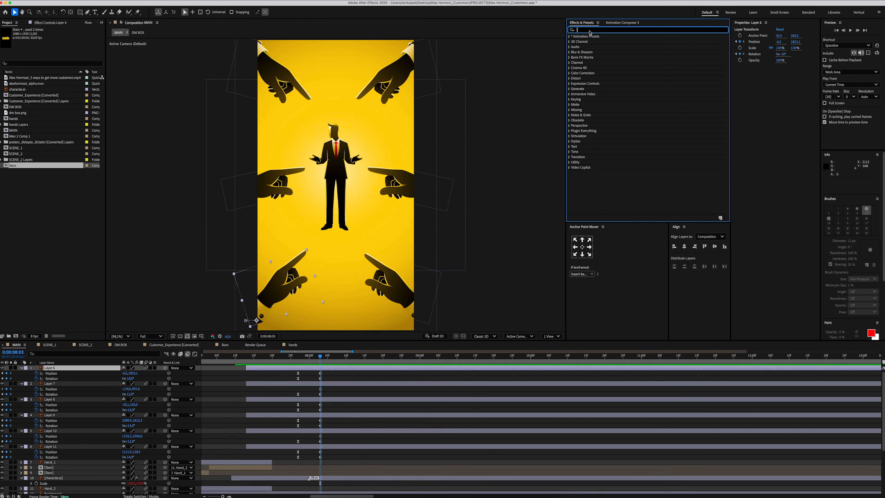
{"action": "type", "text": "wigg"}
{"action": "double_click", "coordinate": [602, 68]}
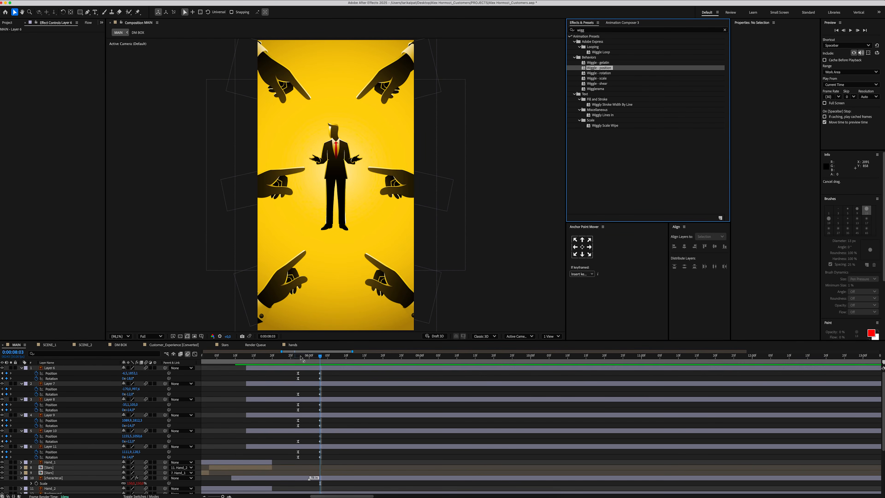
- Set Layer 6's wiggle speed to 3 and wiggle amount to 1 pixel
{"action": "type", "text": "3"}
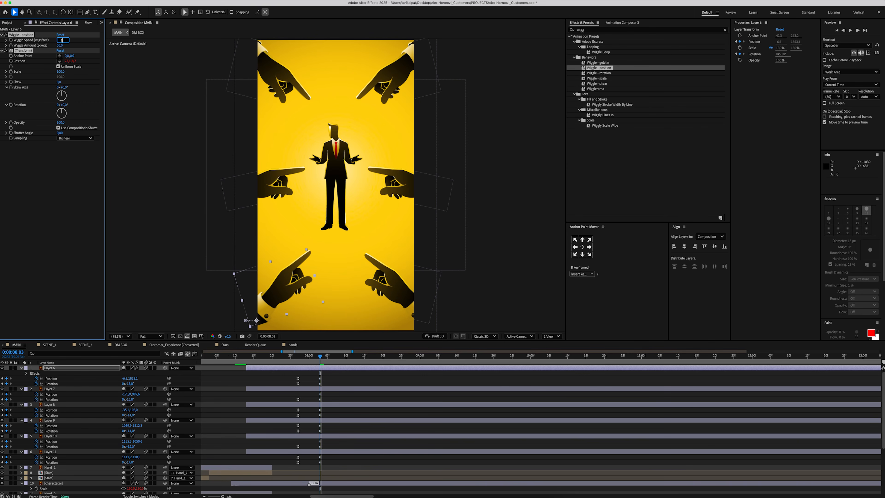
{"action": "key", "text": "Tab"}
{"action": "type", "text": "1"}
{"action": "key", "text": "Return"}
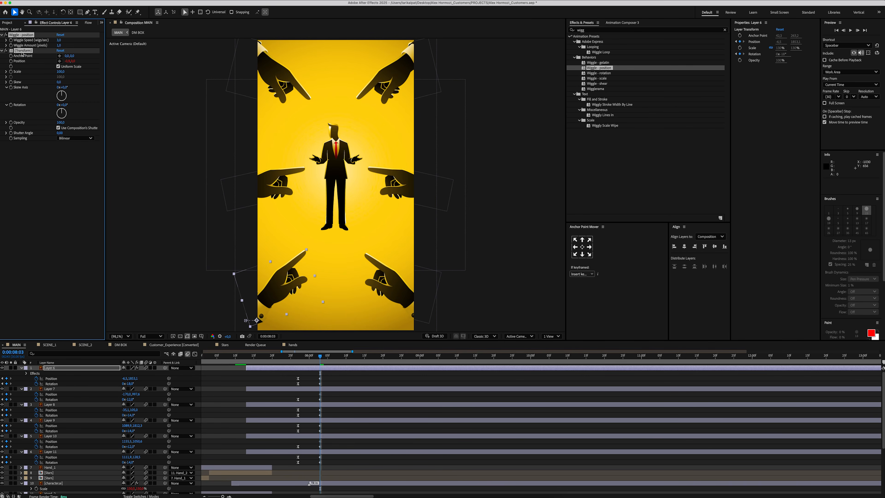
- Copy Layer 6's wiggle effects to Layers 7 through 11 and preview the motion
{"action": "left_click", "coordinate": [50, 389]}
{"action": "left_click", "coordinate": [55, 452], "text": "shift"}
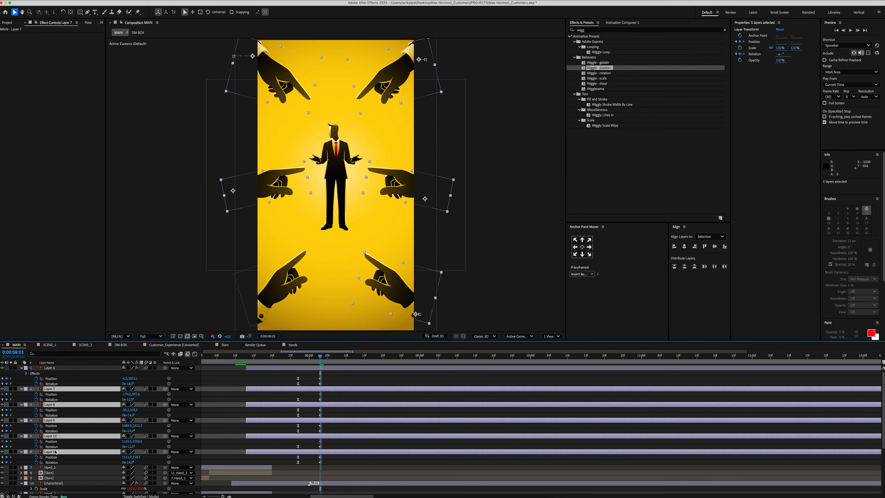
{"action": "key", "text": "super+v"}
{"action": "key", "text": "space"}
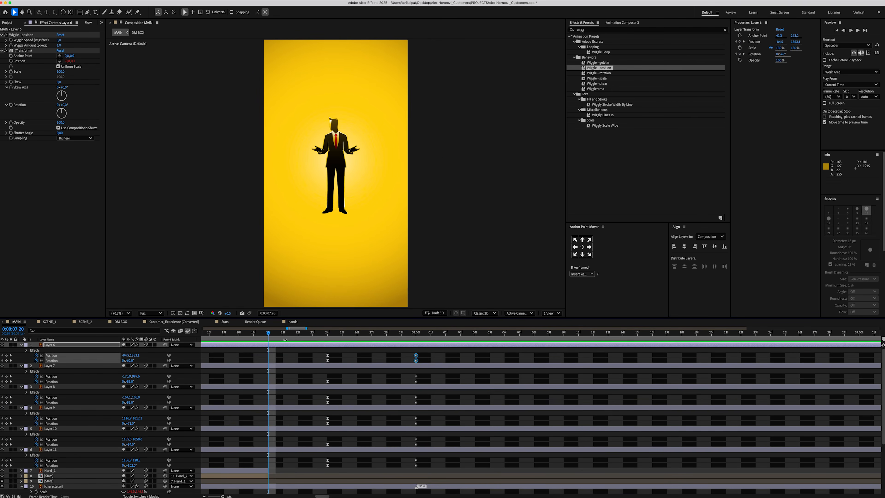
- Retime Layer 6's end keyframes to 0:00:07:28 and Layer 11's keyframes to run from 0:00:07:21 to 0:00:07:26
{"action": "left_click_drag", "start_coordinate": [416, 360], "coordinate": [386, 361]}
{"action": "left_click_drag", "start_coordinate": [432, 455], "coordinate": [269, 467]}
{"action": "left_click_drag", "start_coordinate": [269, 468], "coordinate": [283, 467]}
- Move Layer 10's starting rotation keyframe to 0:00:07:25 and its end Position and Rotation keyframes to 0:00:07:29
{"action": "left_click_drag", "start_coordinate": [327, 445], "coordinate": [342, 445]}
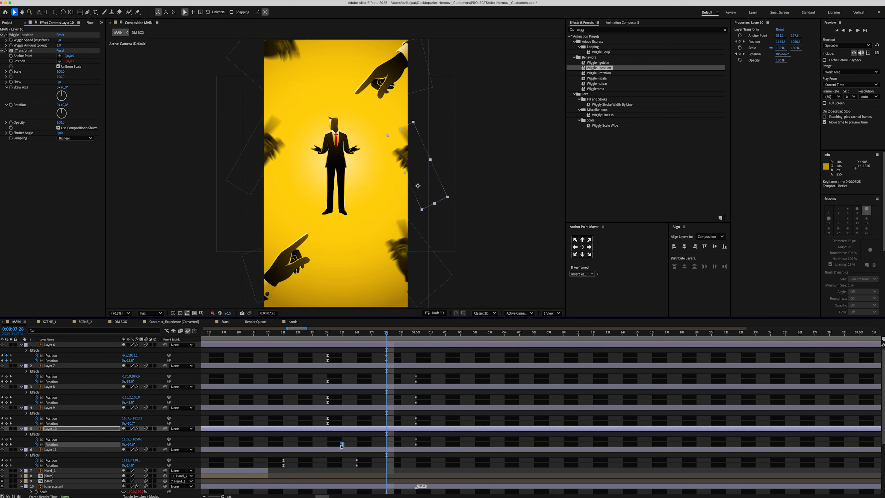
{"action": "left_click_drag", "start_coordinate": [426, 436], "coordinate": [412, 446]}
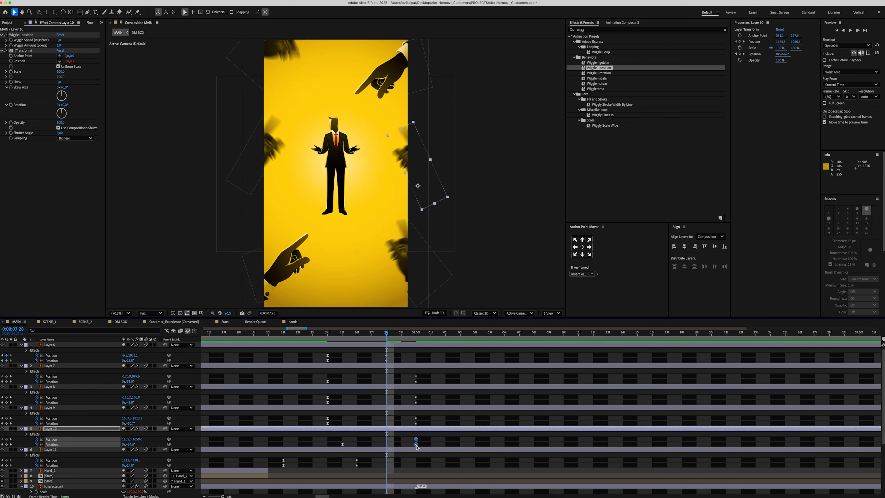
{"action": "left_click_drag", "start_coordinate": [416, 445], "coordinate": [401, 445]}
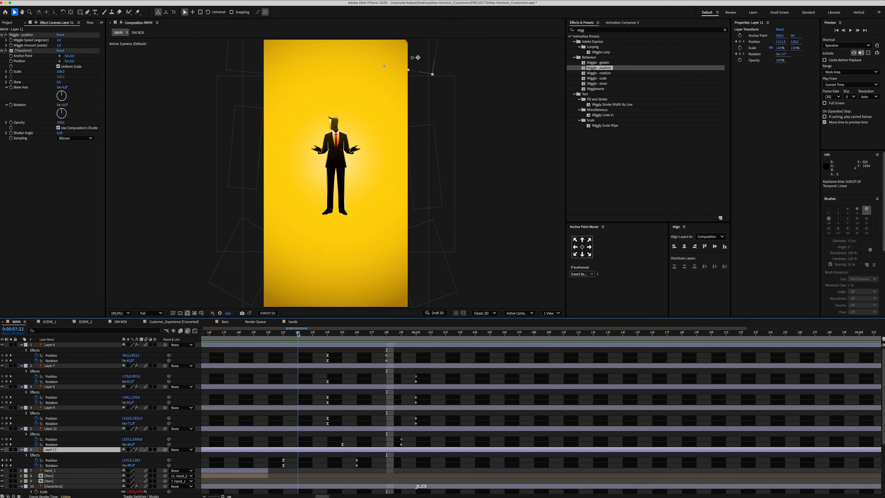
- Retime Layer 11's Position and Rotation keyframes to run from 0:00:07:23 to 0:00:07:27 and preview the motion
{"action": "key", "text": "space"}
{"action": "left_click_drag", "start_coordinate": [292, 456], "coordinate": [313, 468]}
{"action": "mouse_move", "coordinate": [366, 456]}
{"action": "left_mouse_down"}
{"action": "mouse_move", "coordinate": [352, 467]}
{"action": "mouse_move", "coordinate": [372, 466]}
{"action": "left_mouse_up"}
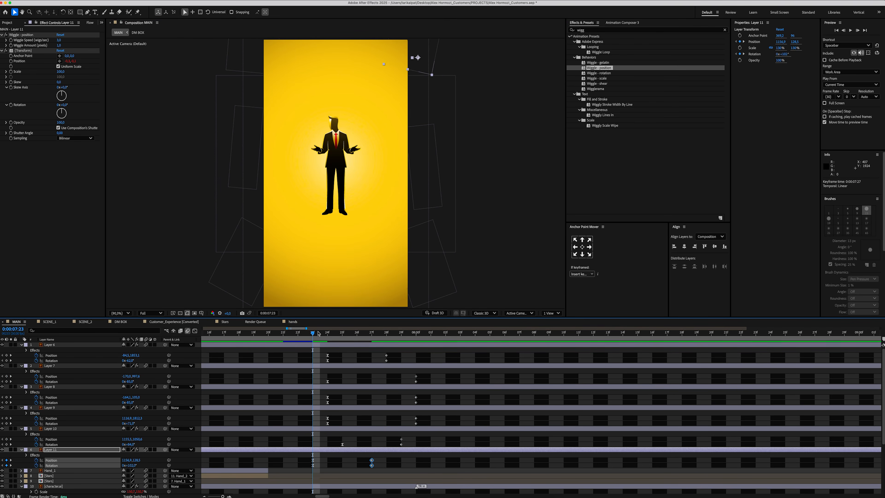
{"action": "key", "text": "space"}
{"action": "key", "text": "space"}
- Retime Layer 8's Position and Rotation keyframes to run from 0:00:07:21 to 0:00:07:26 and preview the staggered hands
{"action": "left_click", "coordinate": [287, 260]}
{"action": "left_click_drag", "start_coordinate": [336, 393], "coordinate": [322, 405]}
{"action": "left_click_drag", "start_coordinate": [327, 403], "coordinate": [283, 403]}
{"action": "left_click_drag", "start_coordinate": [424, 394], "coordinate": [410, 405]}
{"action": "left_click_drag", "start_coordinate": [416, 402], "coordinate": [357, 404]}
{"action": "left_click", "coordinate": [396, 272]}
{"action": "left_click", "coordinate": [269, 334]}
{"action": "key", "text": "space"}
{"action": "key", "text": "space"}
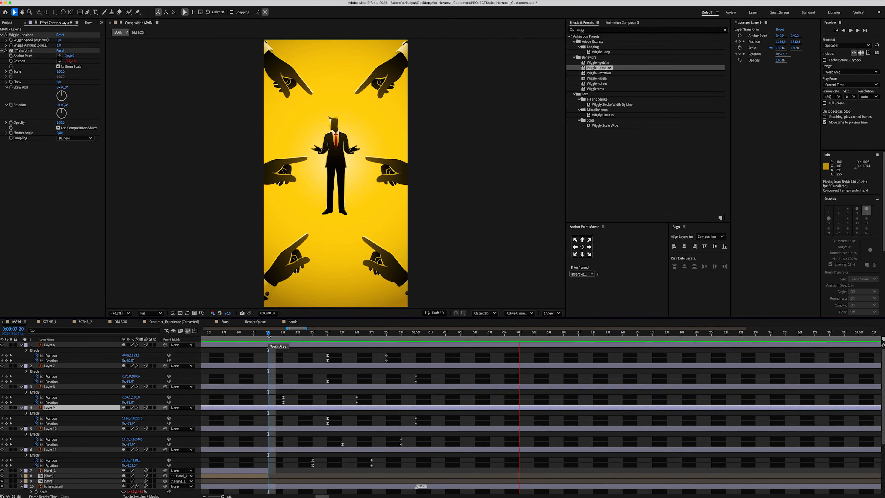
{"action": "left_click_drag", "start_coordinate": [307, 328], "coordinate": [253, 334]}
{"action": "key", "text": "space"}
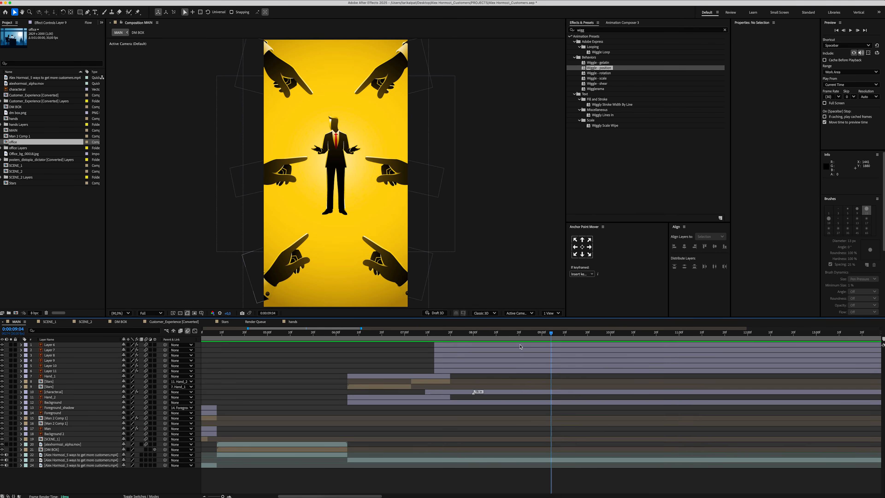
- Trim Layers 6 through 11 and the character layer to end at 0:00:09:04
{"action": "left_click", "coordinate": [520, 346]}
{"action": "left_click", "coordinate": [522, 370], "text": "shift"}
{"action": "key", "text": "alt+bracketright"}
{"action": "key", "text": "F2"}
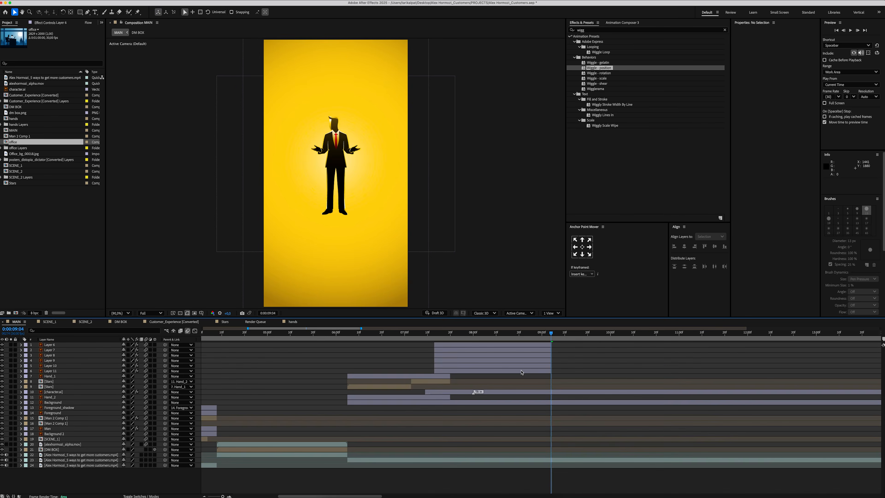
{"action": "left_click", "coordinate": [529, 392]}
{"action": "key", "text": "super+shift+d"}
{"action": "key", "text": "Delete"}
- Add Office_bg_00018.jpg as the top layer of the MAIN composition, starting at 0:00:09:00
{"action": "left_click_drag", "start_coordinate": [19, 155], "coordinate": [538, 345]}
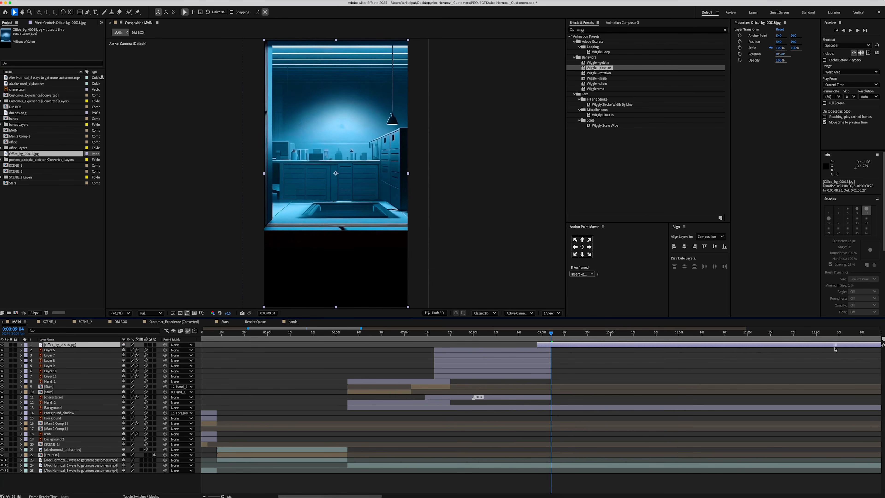
{"action": "left_click_drag", "start_coordinate": [835, 348], "coordinate": [840, 348]}
{"action": "scroll", "coordinate": [737, 351], "scroll_direction": "right", "scroll_amount": 3}
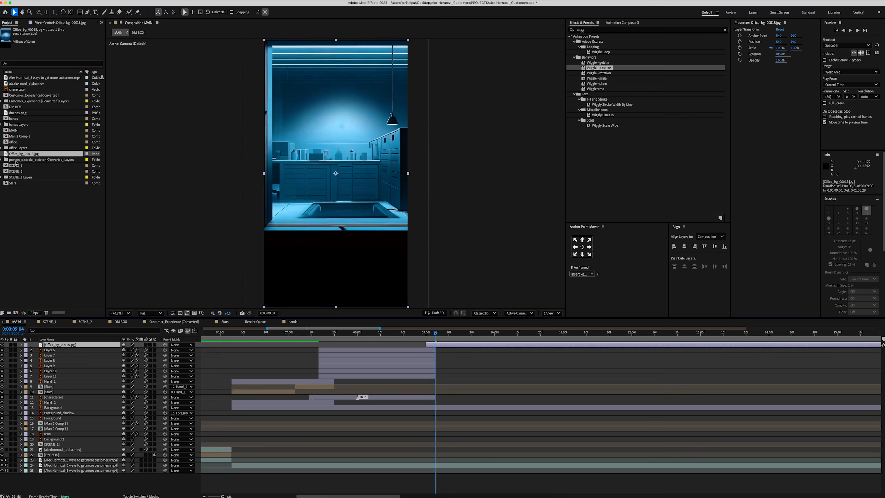
- Open the office composition and delete its backdrop layers: Layer 1 and Layers 12 through 15
{"action": "double_click", "coordinate": [13, 142]}
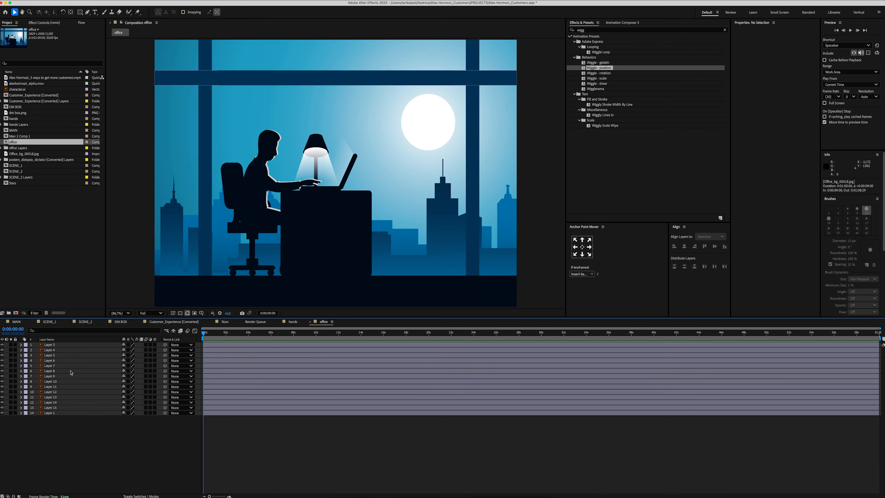
{"action": "left_click", "coordinate": [50, 413]}
{"action": "key", "text": "Delete"}
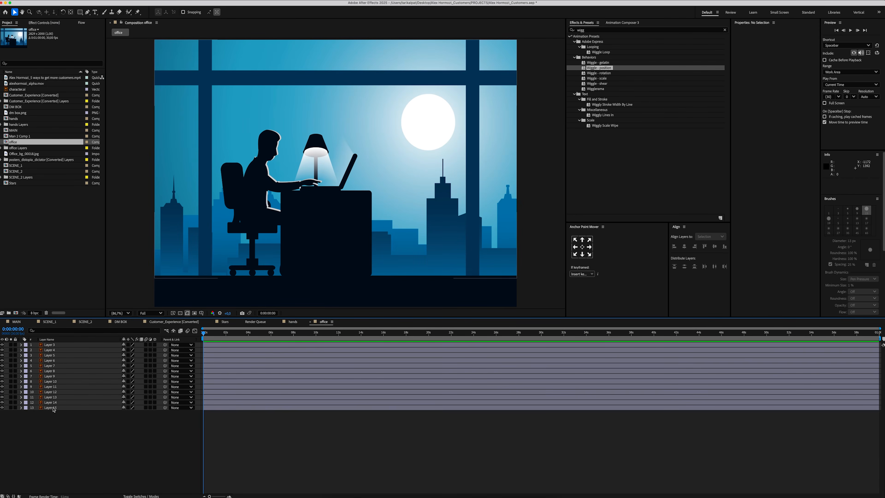
{"action": "left_click", "coordinate": [54, 409]}
{"action": "key", "text": "Delete"}
{"action": "left_click", "coordinate": [55, 403]}
{"action": "key", "text": "Delete"}
{"action": "left_click", "coordinate": [56, 398]}
{"action": "key", "text": "Delete"}
{"action": "left_click", "coordinate": [56, 392]}
{"action": "key", "text": "Delete"}
- Delete the window-frame Layers 9, 10 and 11 from the office composition
{"action": "left_click", "coordinate": [60, 383]}
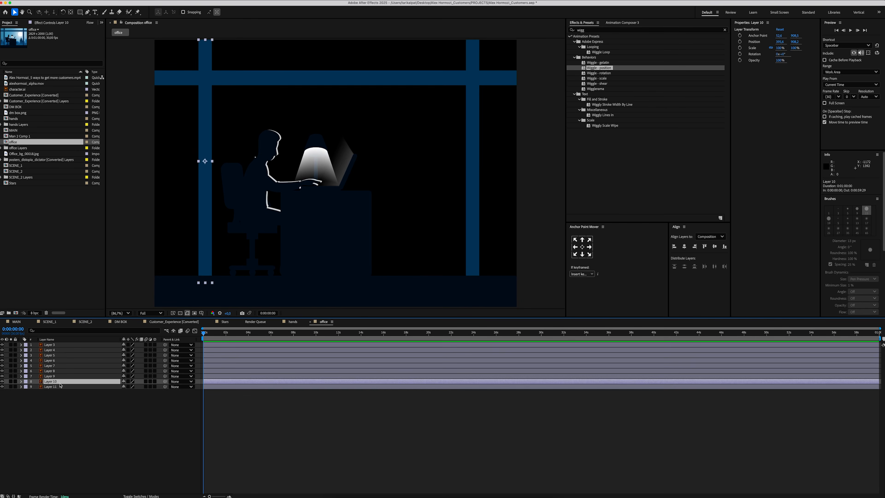
{"action": "left_click", "coordinate": [61, 387]}
{"action": "key", "text": "Delete"}
{"action": "left_click", "coordinate": [60, 376]}
{"action": "key", "text": "Delete"}
- Rename Layer 8 as Ground, Layer 7 as Chair and Layer 6 as Laptop
{"action": "left_click", "coordinate": [55, 372]}
{"action": "key", "text": "Return"}
{"action": "type", "text": "Ground"}
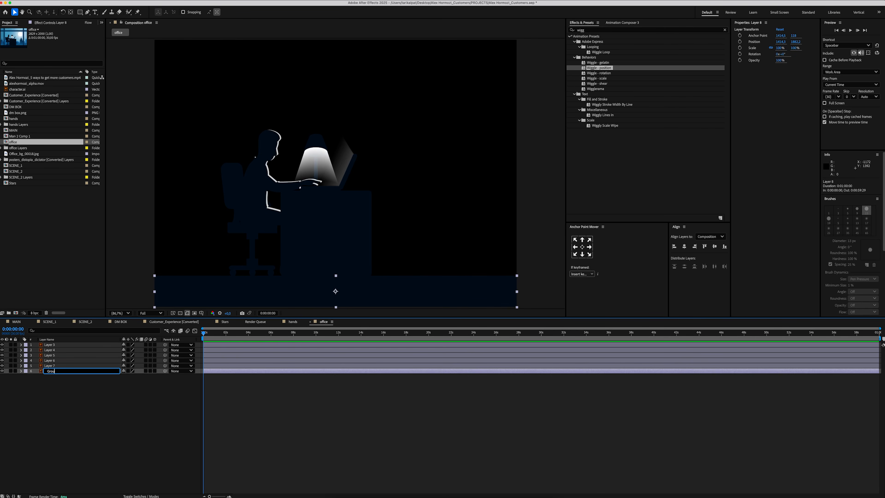
{"action": "left_click", "coordinate": [53, 366]}
{"action": "key", "text": "Return"}
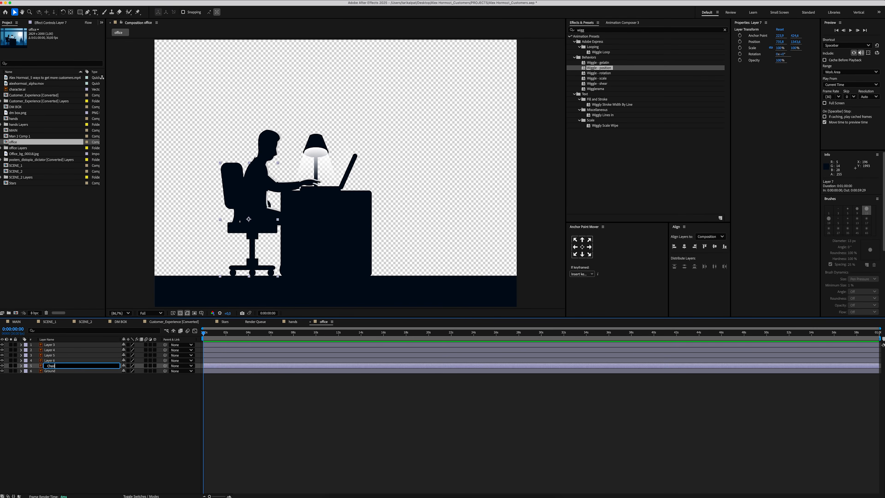
{"action": "left_click", "coordinate": [53, 362]}
{"action": "key", "text": "Return"}
{"action": "type", "text": "Laptop"}
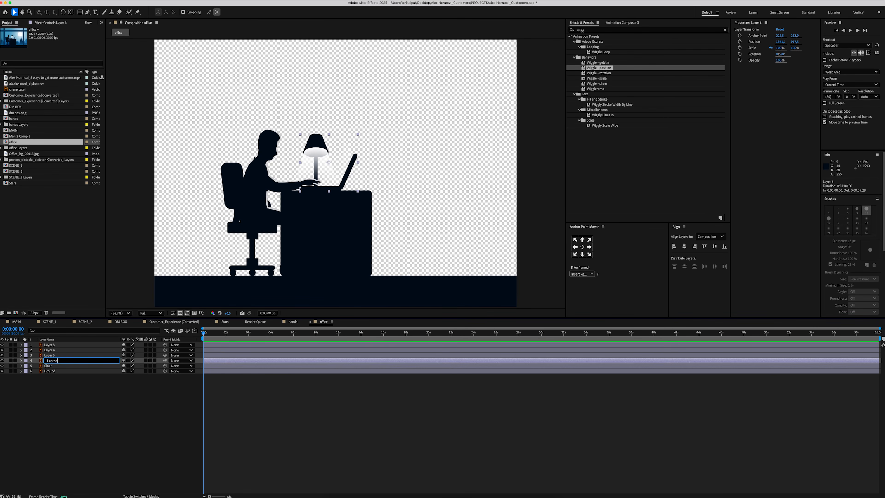
{"action": "key", "text": "Return"}
- Rename Layer 5 as Light, Layer 4 as Man and Layer 3 as Desk
{"action": "left_click", "coordinate": [47, 355]}
{"action": "key", "text": "Return"}
{"action": "type", "text": "Light"}
{"action": "key", "text": "Return"}
{"action": "left_click", "coordinate": [45, 350]}
{"action": "key", "text": "Return"}
{"action": "type", "text": "Man"}
{"action": "key", "text": "Return"}
{"action": "left_click", "coordinate": [48, 345]}
{"action": "key", "text": "Return"}
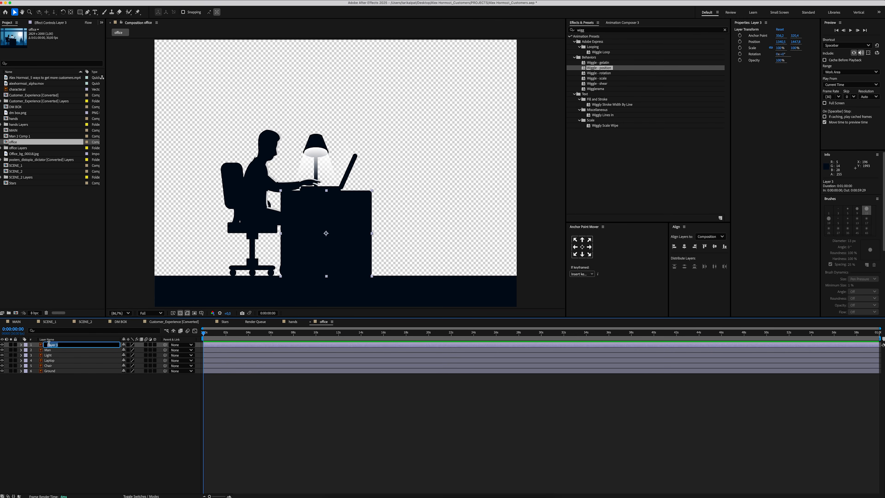
{"action": "type", "text": "Desk"}
{"action": "key", "text": "Return"}
- Copy all six office layers into MAIN, start them at 0:00:09:00, and shift the artwork left into the frame
{"action": "left_click_drag", "start_coordinate": [57, 391], "coordinate": [66, 344]}
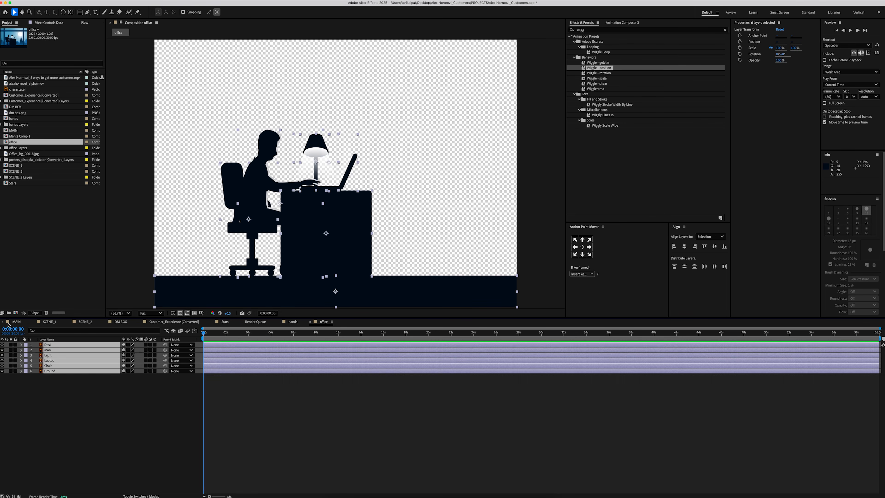
{"action": "key", "text": "super+c"}
{"action": "left_click", "coordinate": [16, 322]}
{"action": "left_click", "coordinate": [239, 366]}
{"action": "key", "text": "super+v"}
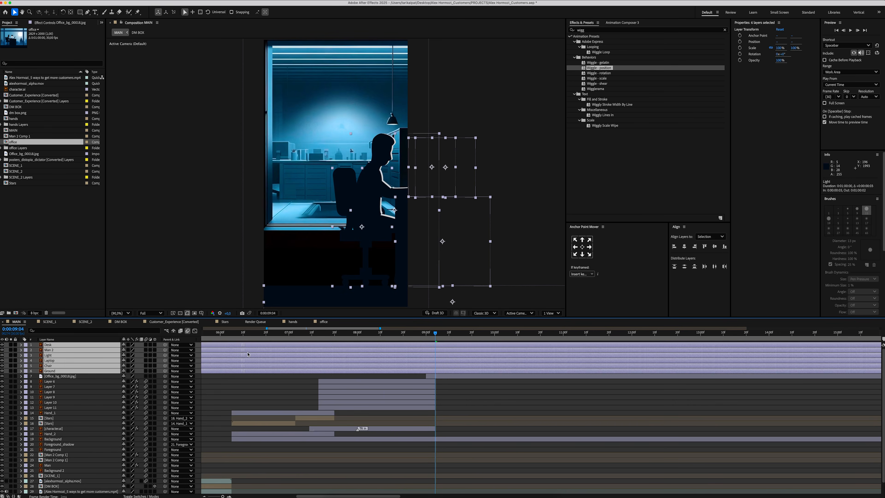
{"action": "left_click_drag", "start_coordinate": [606, 355], "coordinate": [853, 356]}
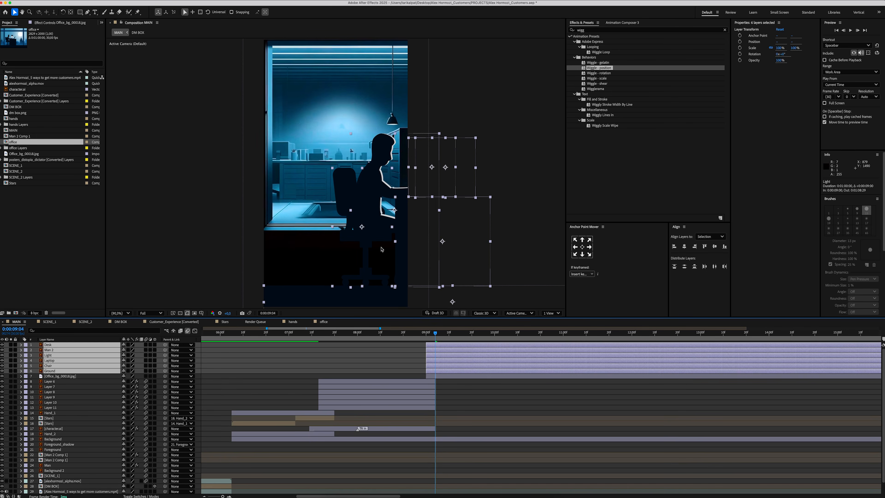
{"action": "left_click_drag", "start_coordinate": [369, 250], "coordinate": [279, 252]}
- Parent the six office layers, Desk through Ground, to a new null object and use it to slightly enlarge and reposition the artwork
{"action": "right_click", "coordinate": [200, 346]}
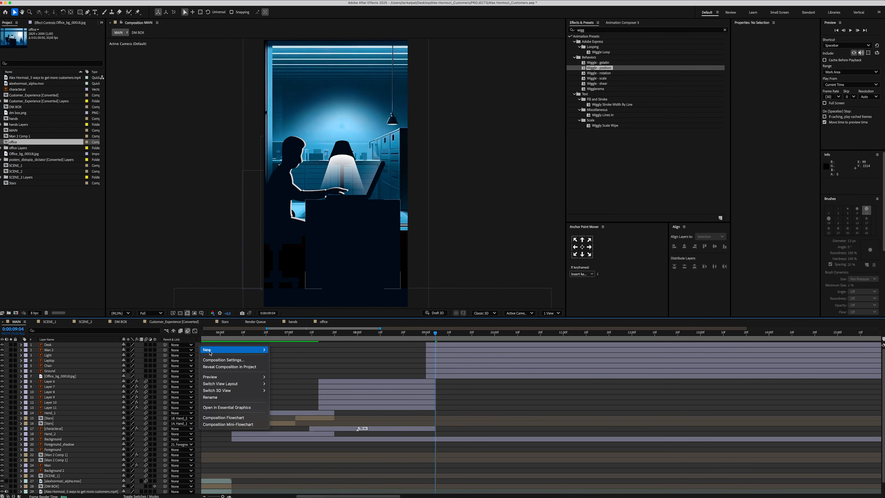
{"action": "mouse_move", "coordinate": [223, 350]}
{"action": "left_click", "coordinate": [296, 388]}
{"action": "left_click", "coordinate": [75, 351]}
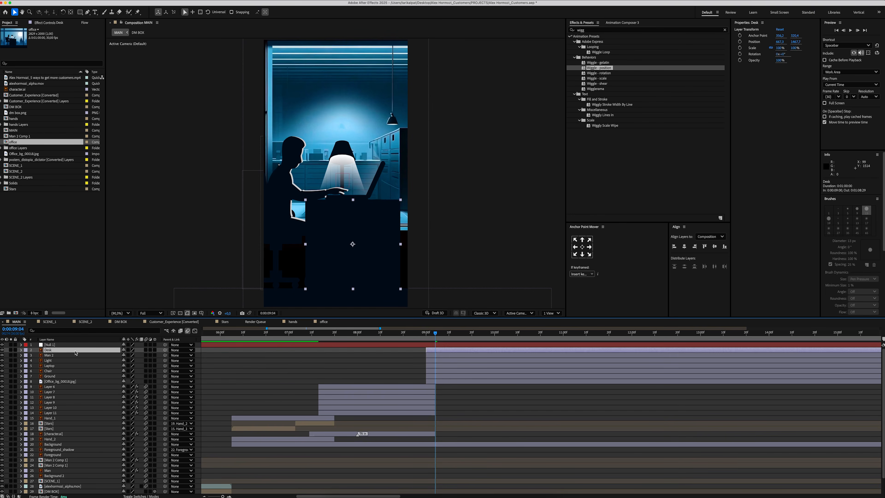
{"action": "left_click", "coordinate": [63, 376], "text": "shift"}
{"action": "left_click_drag", "start_coordinate": [165, 350], "coordinate": [121, 352]}
{"action": "left_click", "coordinate": [77, 345]}
{"action": "key", "text": "s"}
{"action": "key", "text": "p"}
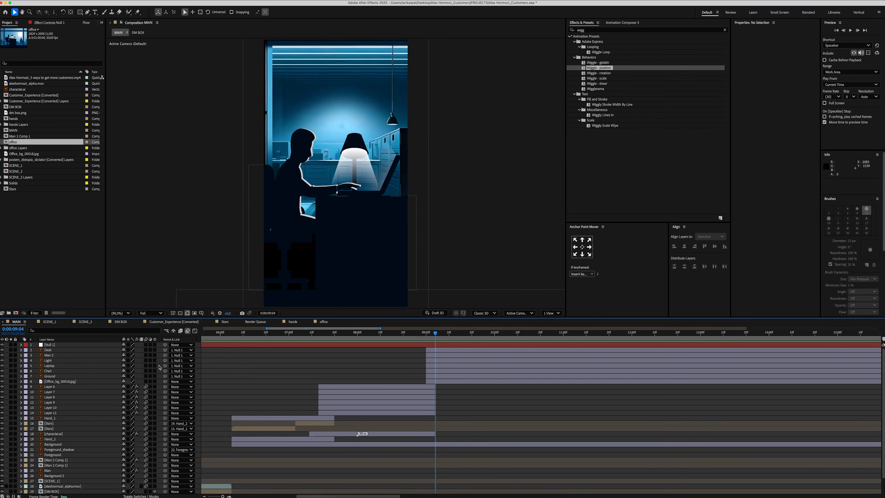
- Draw a horizontal white line with no fill across the full frame width at the seated man's head height
{"action": "key", "text": "g"}
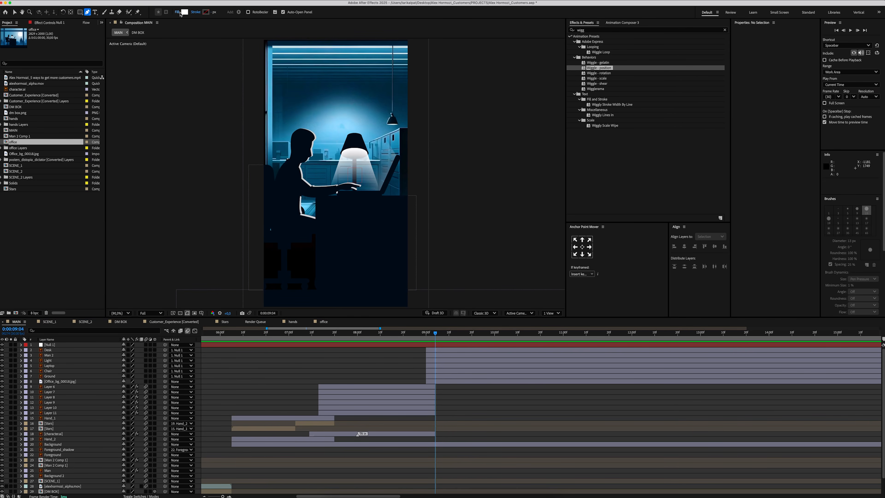
{"action": "left_click", "coordinate": [178, 13]}
{"action": "left_click", "coordinate": [411, 239]}
{"action": "left_click", "coordinate": [469, 272]}
{"action": "left_click", "coordinate": [206, 12]}
{"action": "key", "text": "Return"}
{"action": "left_click", "coordinate": [257, 148]}
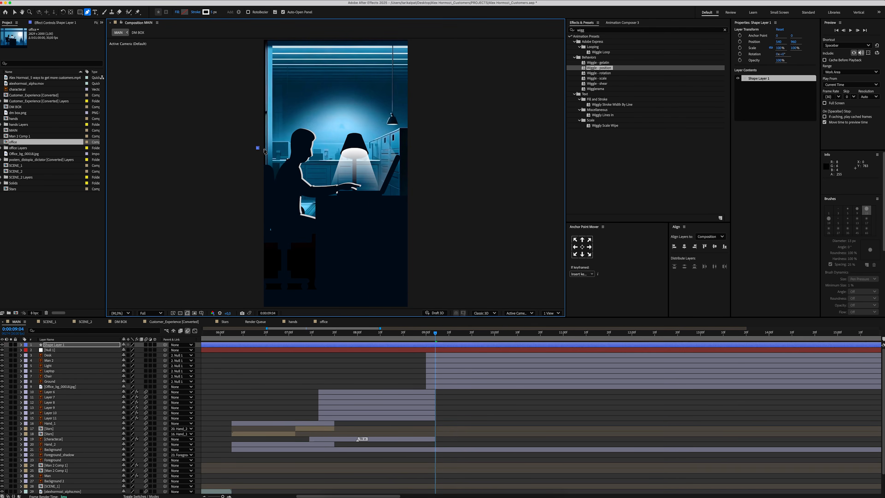
{"action": "left_click", "coordinate": [423, 148]}
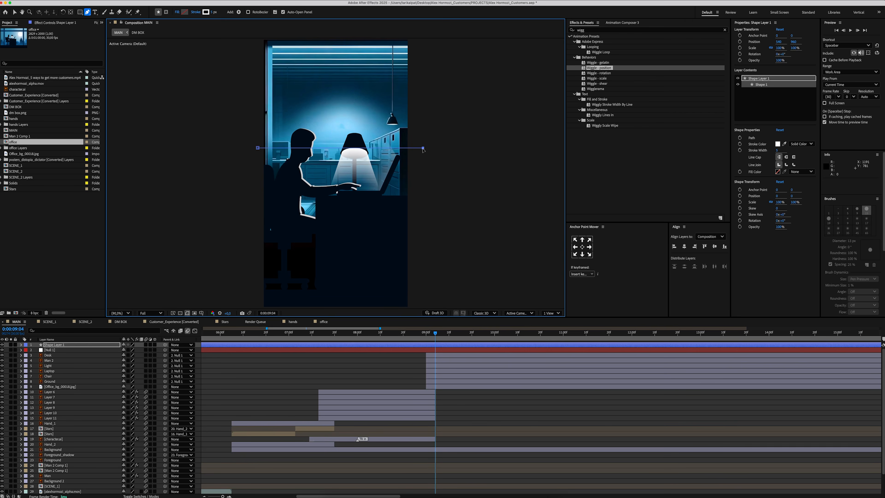
- Place the line's shape layer between Light and Laptop and trim its start to 0:00:09:00
{"action": "left_click_drag", "start_coordinate": [78, 345], "coordinate": [75, 368]}
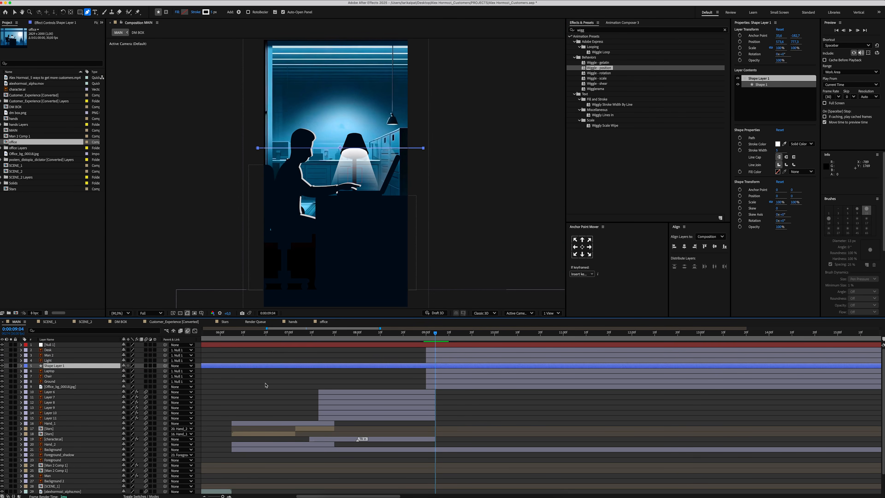
{"action": "left_click", "coordinate": [428, 334]}
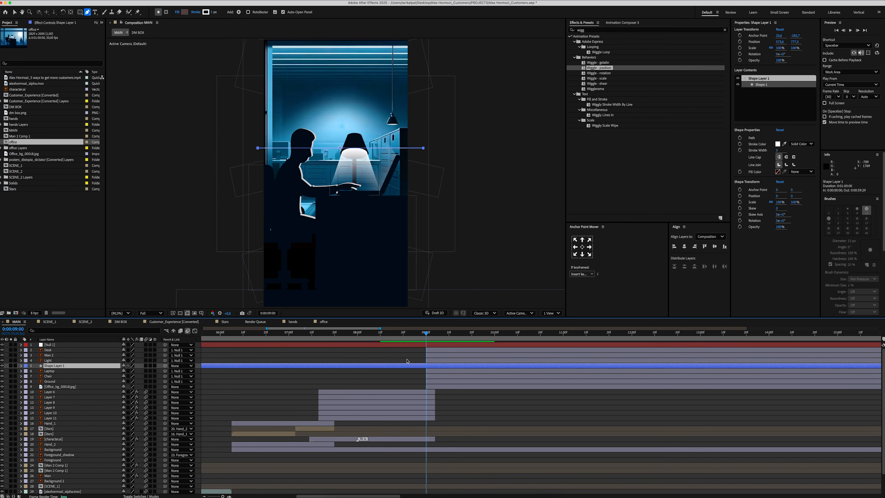
{"action": "key", "text": "super+shift+d"}
{"action": "left_click", "coordinate": [405, 371]}
{"action": "key", "text": "Delete"}
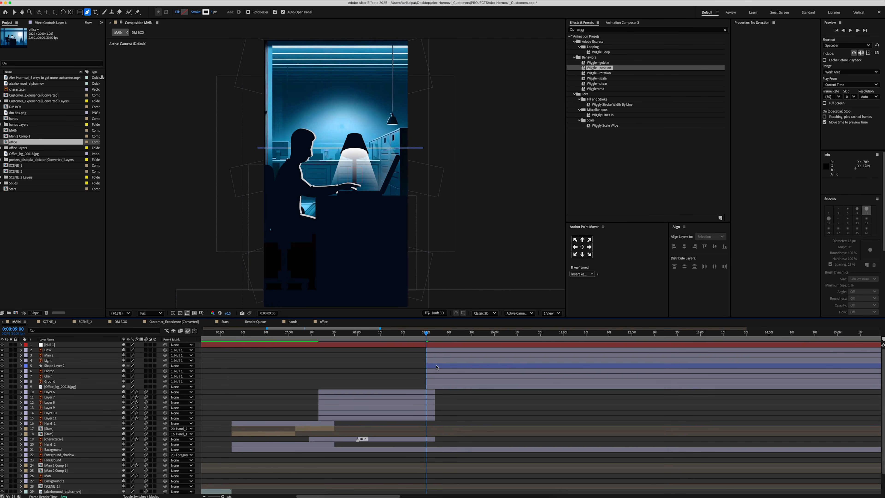
- Move the line's anchor point to its left end and keyframe its horizontal Scale at 0% at 0:00:09:15
{"action": "left_click", "coordinate": [437, 366]}
{"action": "key", "text": "equal"}
{"action": "left_click_drag", "start_coordinate": [430, 334], "coordinate": [495, 334]}
{"action": "key", "text": "s"}
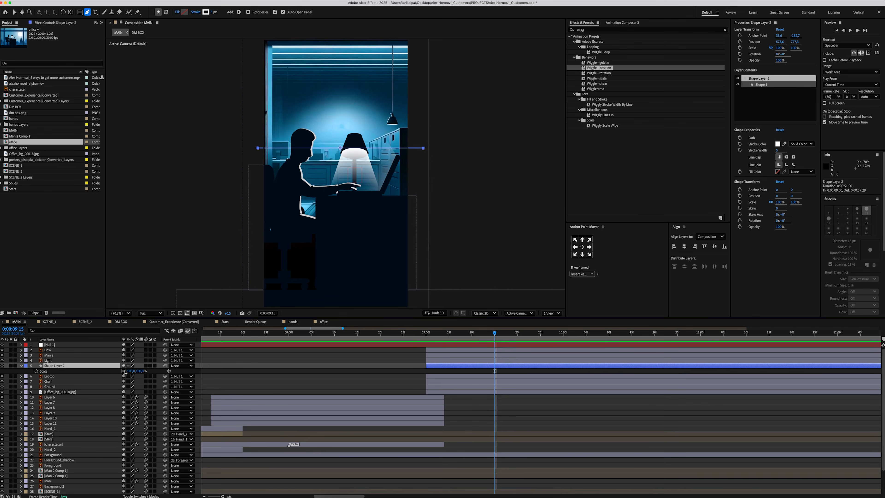
{"action": "left_click", "coordinate": [71, 12]}
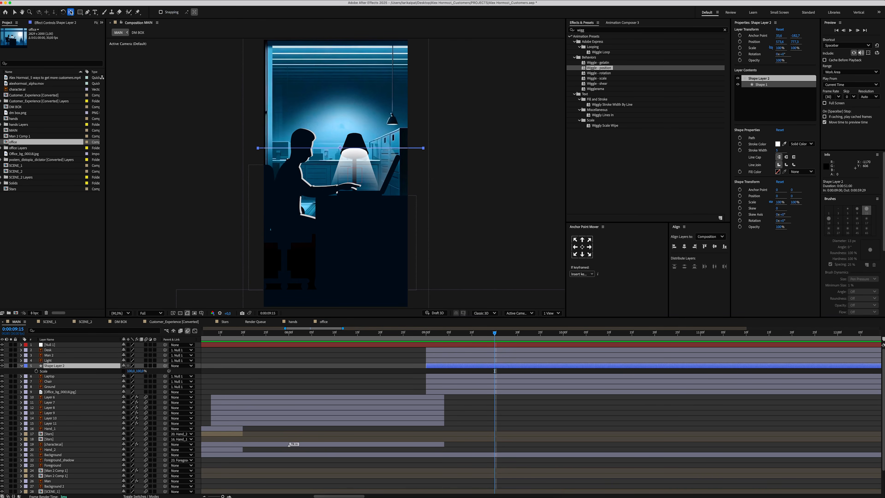
{"action": "left_click_drag", "start_coordinate": [341, 149], "coordinate": [257, 148]}
{"action": "left_click_drag", "start_coordinate": [127, 370], "coordinate": [99, 371]}
{"action": "left_click", "coordinate": [36, 371]}
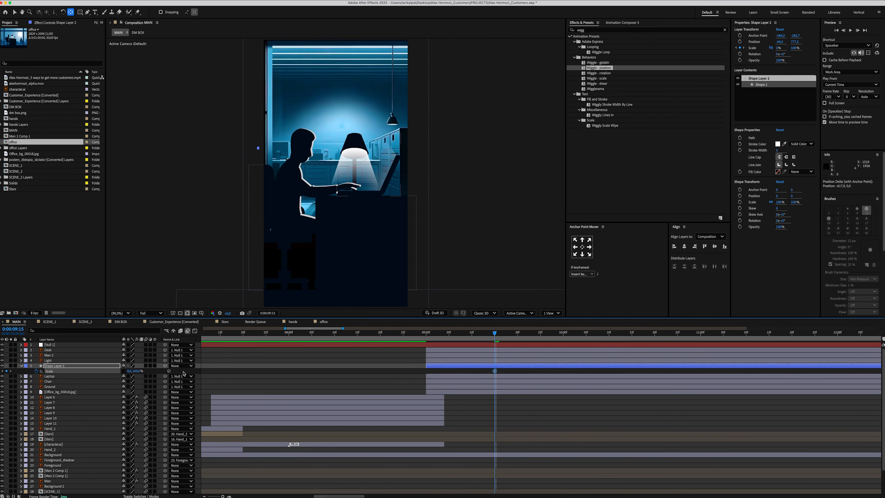
- Set the line's horizontal Scale to 100% at 0:00:10:04 and preview its growth
{"action": "left_click_drag", "start_coordinate": [494, 333], "coordinate": [582, 334]}
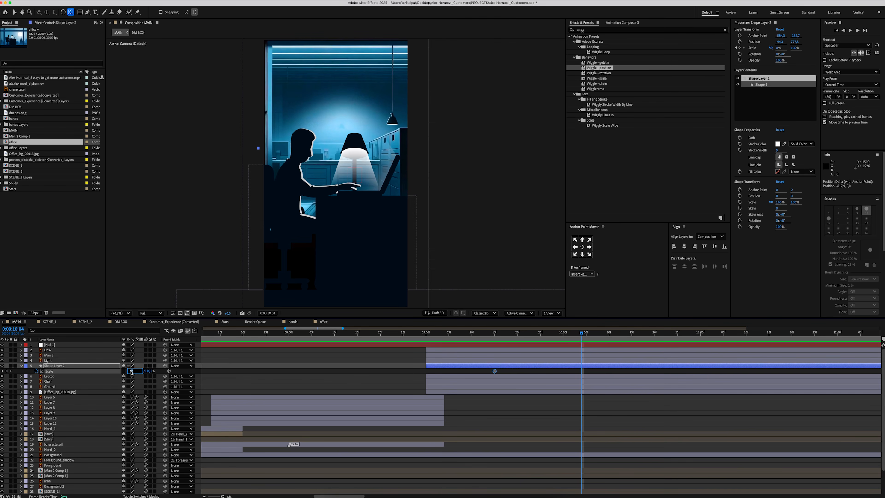
{"action": "type", "text": "100"}
{"action": "key", "text": "Return"}
{"action": "left_click", "coordinate": [453, 376]}
{"action": "left_click", "coordinate": [454, 333]}
{"action": "key", "text": "space"}
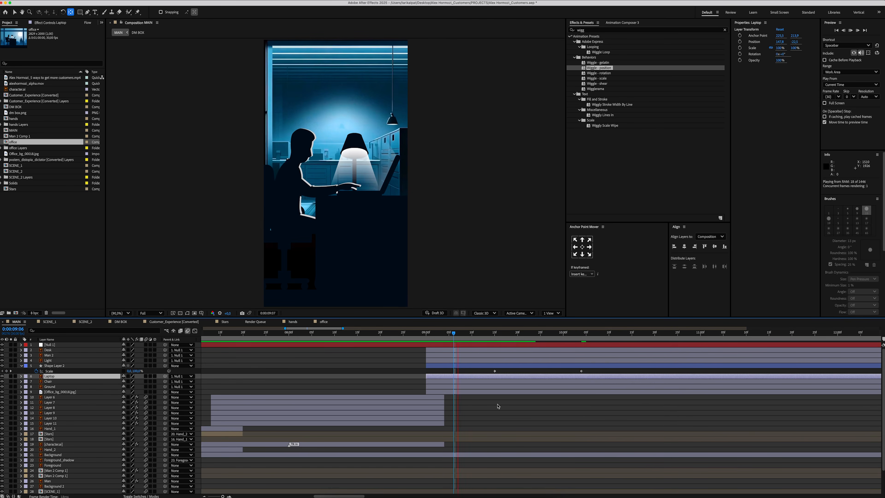
{"action": "left_click", "coordinate": [499, 406]}
{"action": "key", "text": "space"}
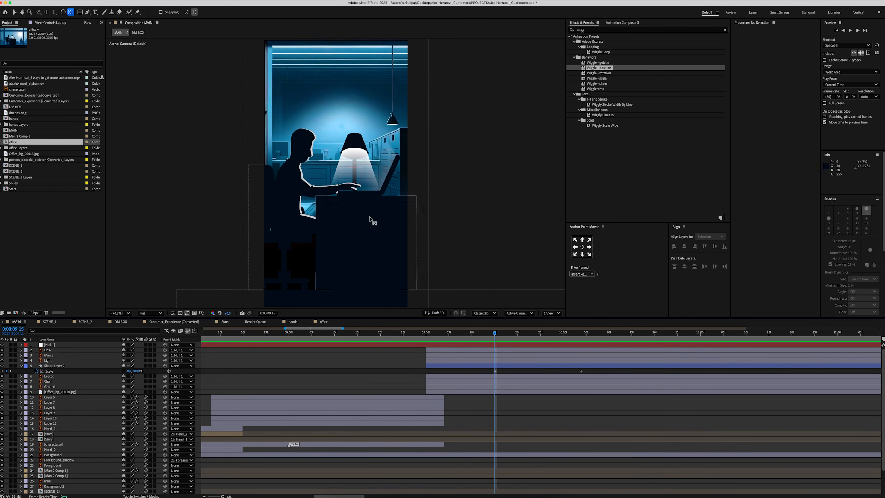
- Add the text PAID ADS beside the man's head with a white fill in the ITC Machine font
{"action": "left_click", "coordinate": [98, 13]}
{"action": "left_click", "coordinate": [320, 152]}
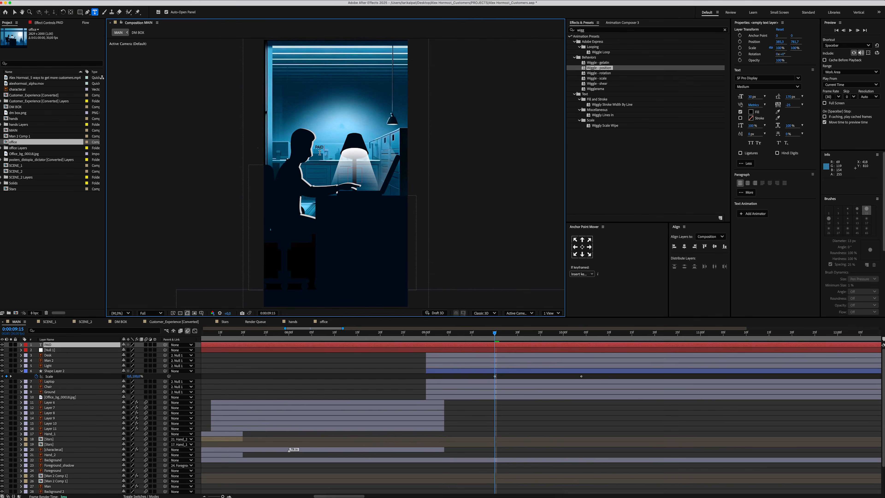
{"action": "left_click", "coordinate": [751, 112]}
{"action": "left_click_drag", "start_coordinate": [417, 232], "coordinate": [362, 195]}
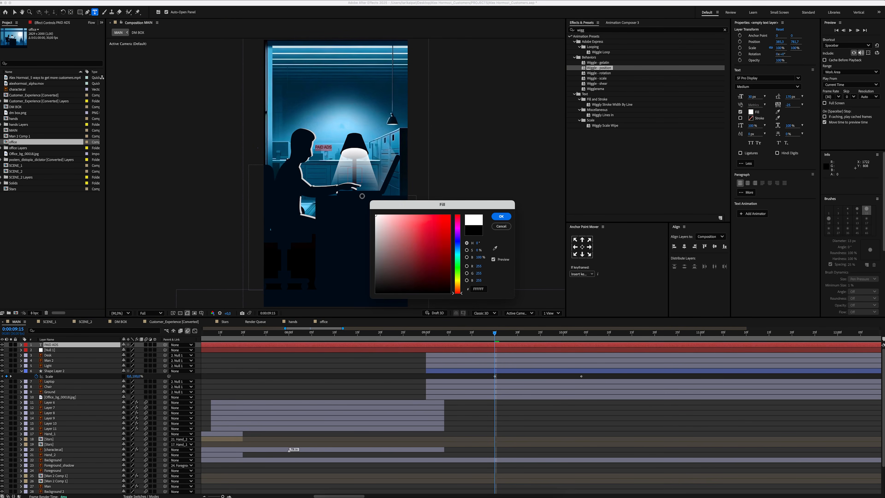
{"action": "key", "text": "Return"}
{"action": "left_click", "coordinate": [749, 78]}
{"action": "type", "text": "ITC"}
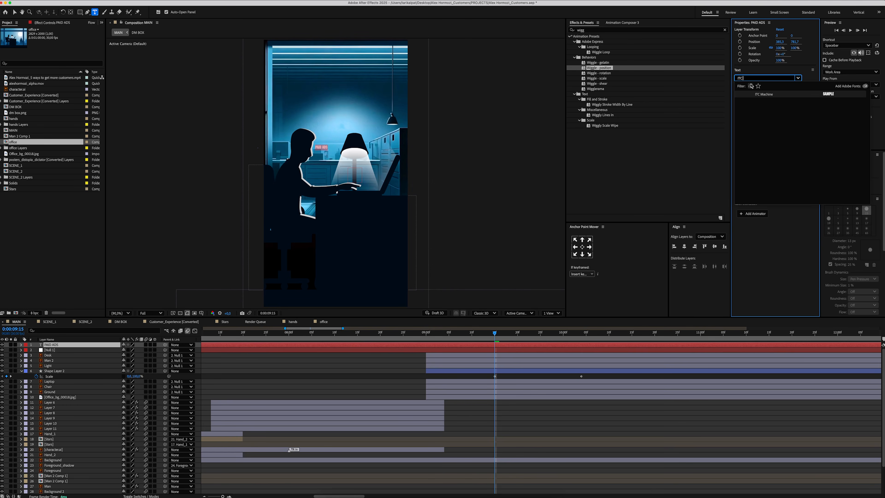
{"action": "left_click", "coordinate": [763, 94]}
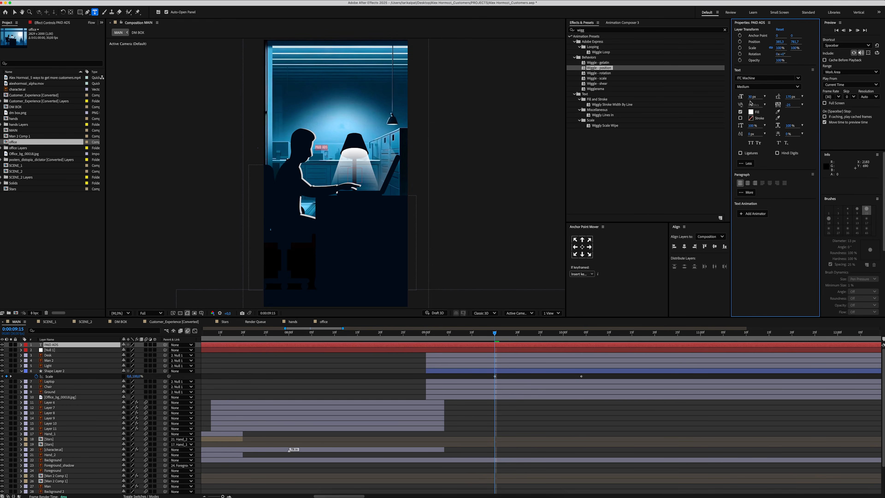
- Enlarge the PAID ADS text to 120 px and add a text Opacity animator set to 0%
{"action": "left_click_drag", "start_coordinate": [753, 97], "coordinate": [770, 97]}
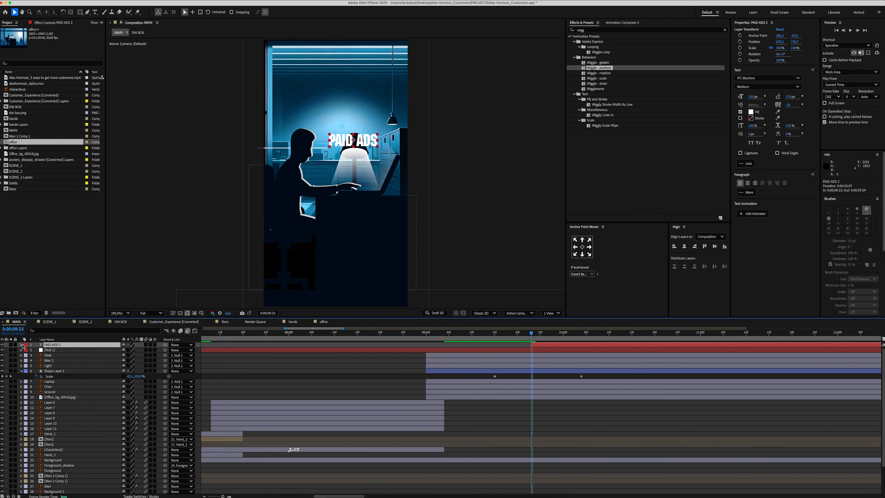
{"action": "left_click", "coordinate": [21, 345]}
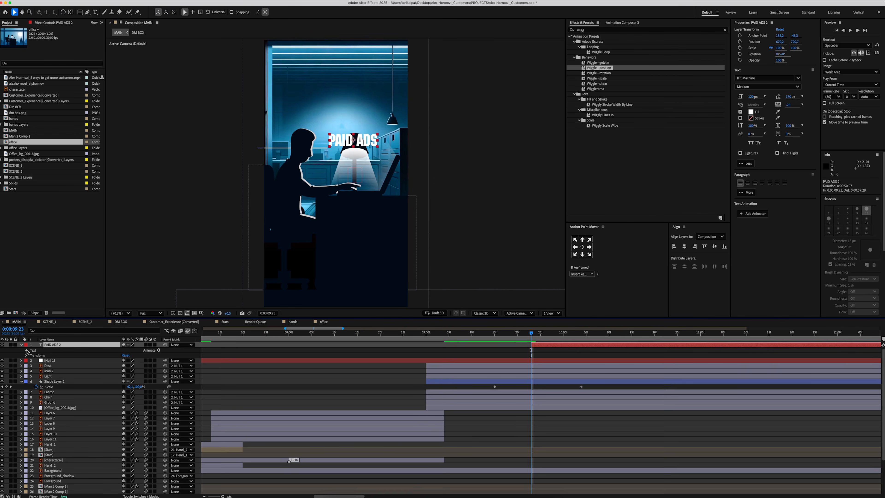
{"action": "left_click", "coordinate": [27, 350]}
{"action": "left_click", "coordinate": [158, 351]}
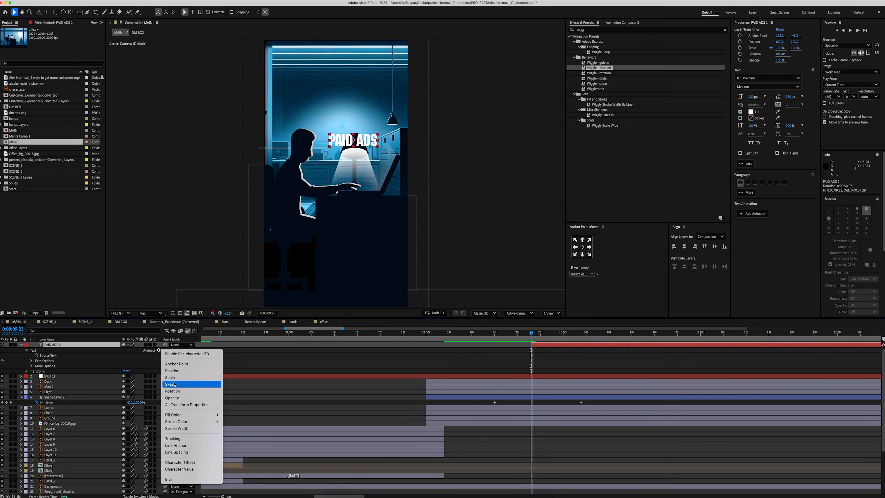
{"action": "left_click", "coordinate": [171, 398]}
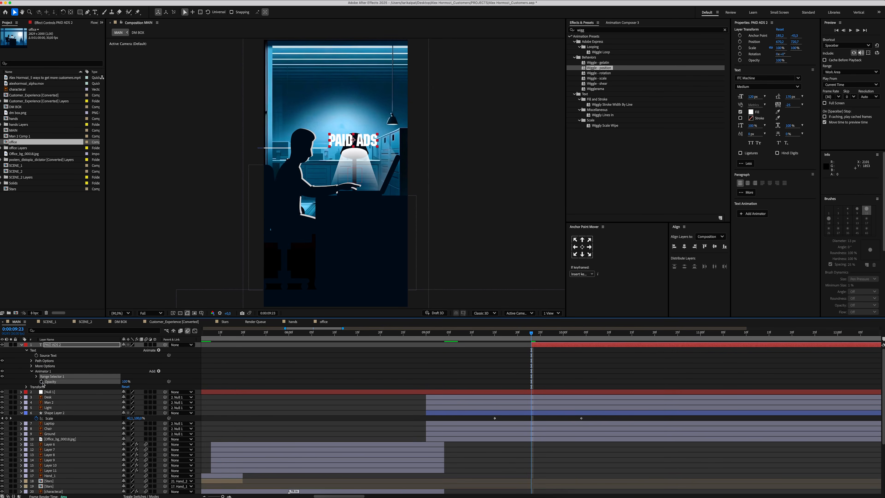
{"action": "left_click", "coordinate": [36, 377]}
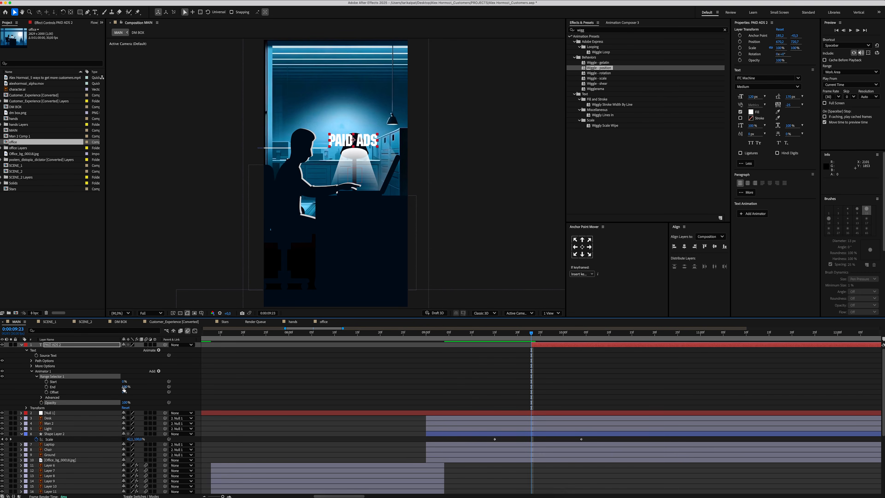
{"action": "left_click_drag", "start_coordinate": [126, 403], "coordinate": [80, 402]}
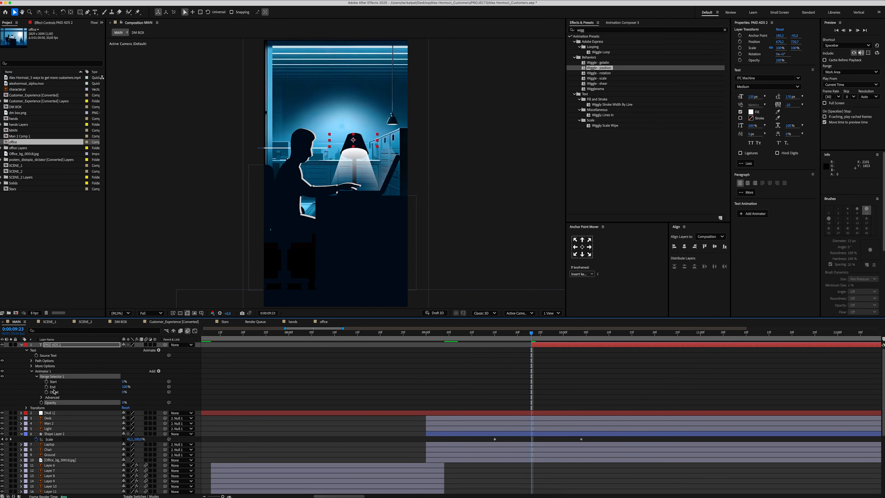
- Keyframe the range selector's Start from 0% at 0:00:09:23 to 100% at 0:00:10:04 and preview the text reveal
{"action": "left_click", "coordinate": [46, 382]}
{"action": "left_click_drag", "start_coordinate": [531, 336], "coordinate": [582, 335]}
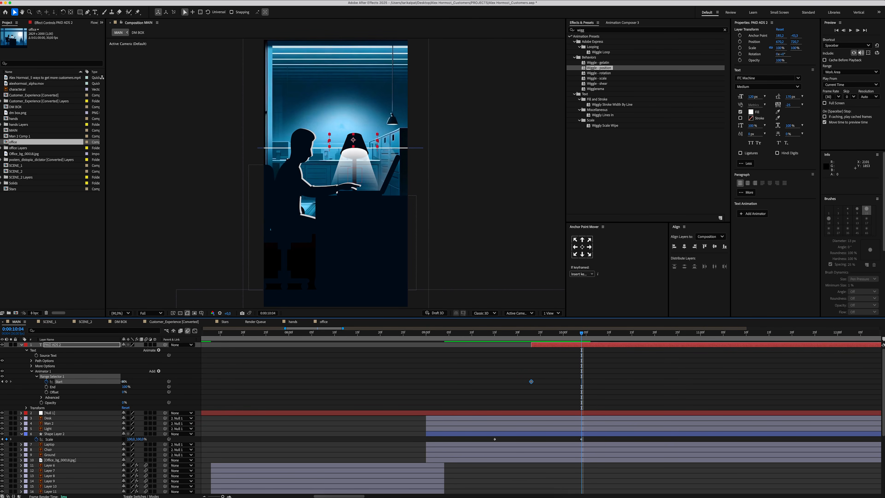
{"action": "left_click_drag", "start_coordinate": [124, 382], "coordinate": [143, 381]}
{"action": "left_click", "coordinate": [490, 336]}
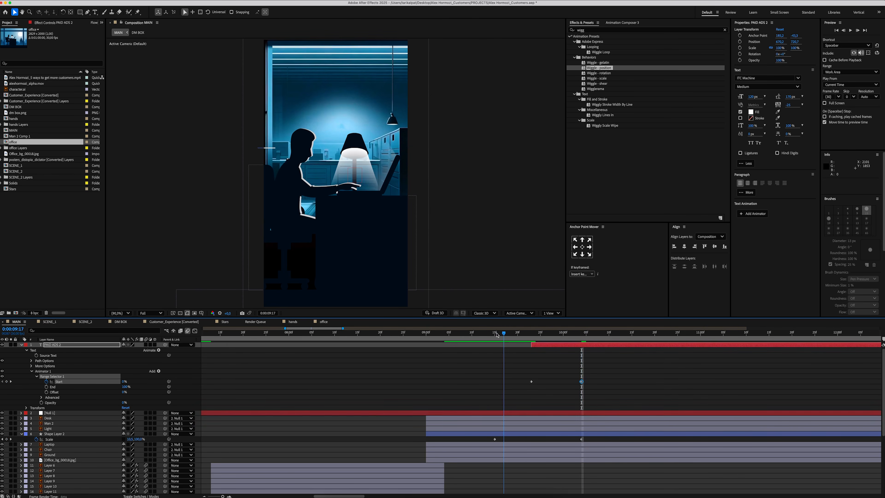
{"action": "key", "text": "space"}
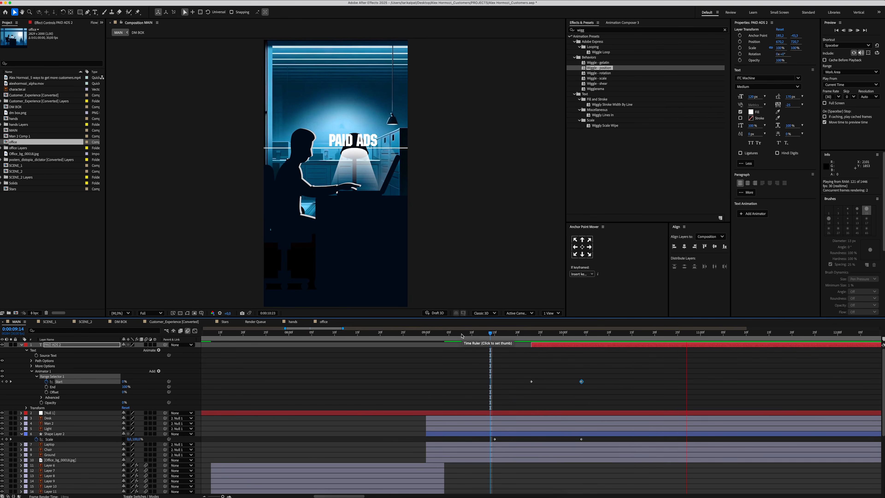
- Parent the PAID ADS text and the line's shape layer to Null 1
{"action": "left_click", "coordinate": [21, 345]}
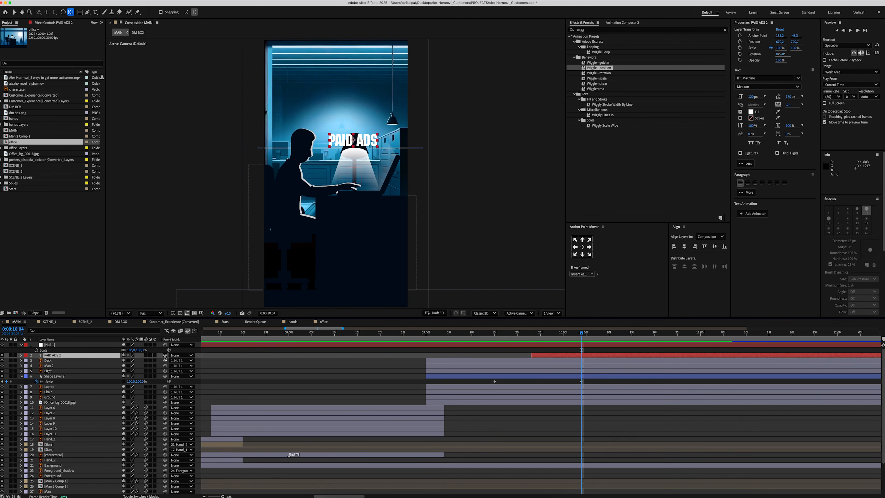
{"action": "left_click", "coordinate": [155, 376]}
{"action": "left_click_drag", "start_coordinate": [165, 376], "coordinate": [69, 344]}
- Keyframe Null 1's Scale at 0:00:09:00 and raise it to about 152% at 0:00:11:04
{"action": "left_click", "coordinate": [69, 344]}
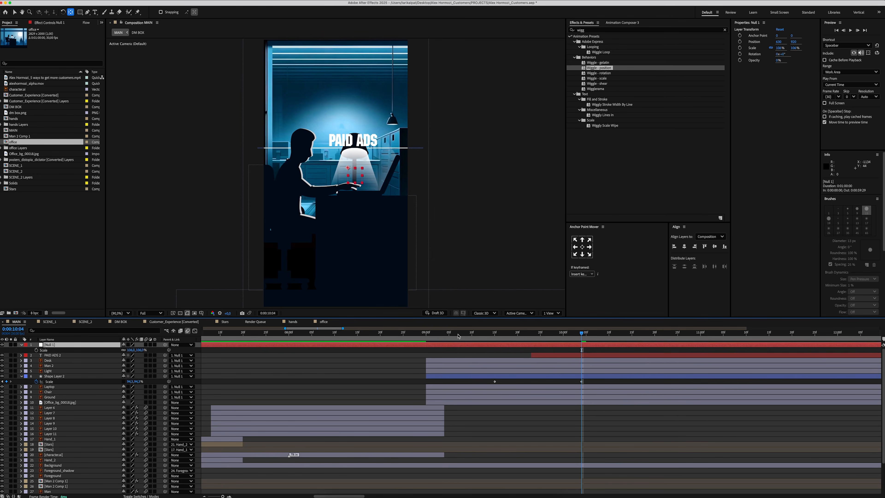
{"action": "left_click_drag", "start_coordinate": [458, 335], "coordinate": [438, 341]}
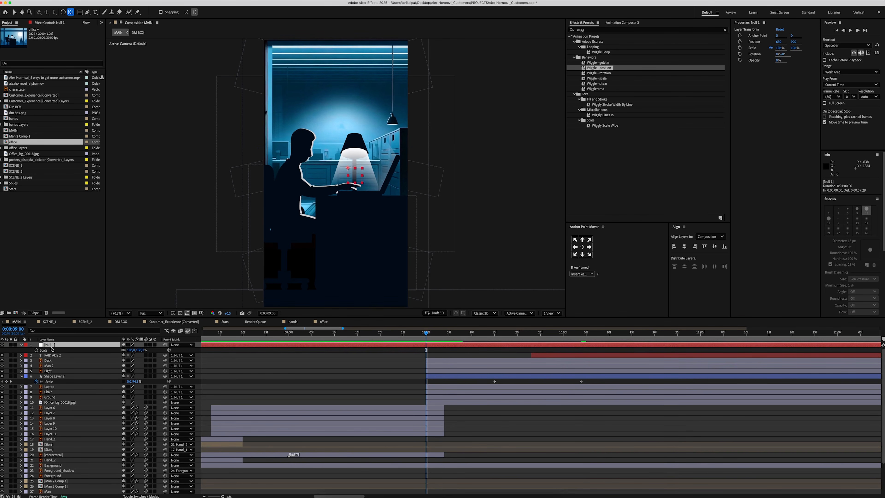
{"action": "left_click", "coordinate": [36, 350]}
{"action": "left_click_drag", "start_coordinate": [431, 334], "coordinate": [712, 327]}
{"action": "left_click_drag", "start_coordinate": [131, 350], "coordinate": [147, 350]}
- Apply Easy Ease to both of Null 1's Scale keyframes and reshape their curve in the Graph Editor
{"action": "key", "text": "minus"}
{"action": "left_click_drag", "start_coordinate": [730, 352], "coordinate": [570, 347]}
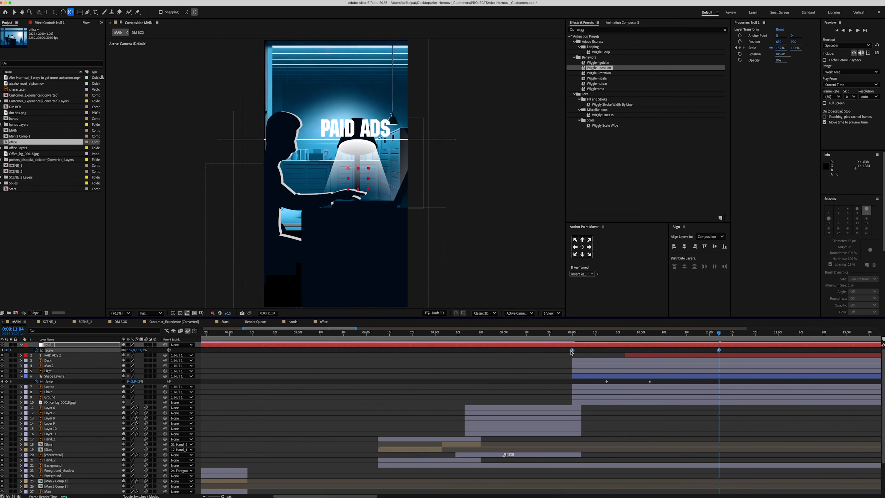
{"action": "right_click", "coordinate": [573, 350]}
{"action": "mouse_move", "coordinate": [614, 441]}
{"action": "left_click", "coordinate": [663, 450]}
{"action": "left_click", "coordinate": [195, 331]}
{"action": "left_click_drag", "start_coordinate": [670, 474], "coordinate": [592, 475]}
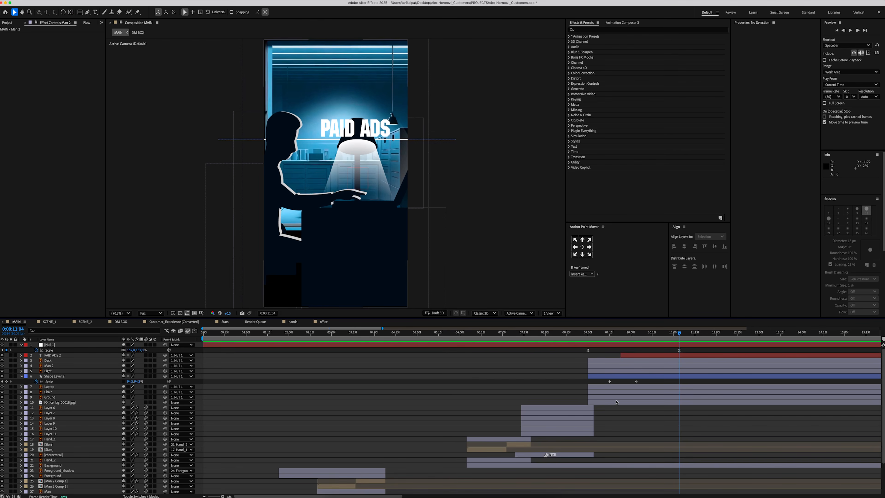
- Apply Gaussian Blur to the Office_bg_00018.jpg layer and keyframe its Blurriness at 30 at 0:00:09:00
{"action": "left_click", "coordinate": [617, 402]}
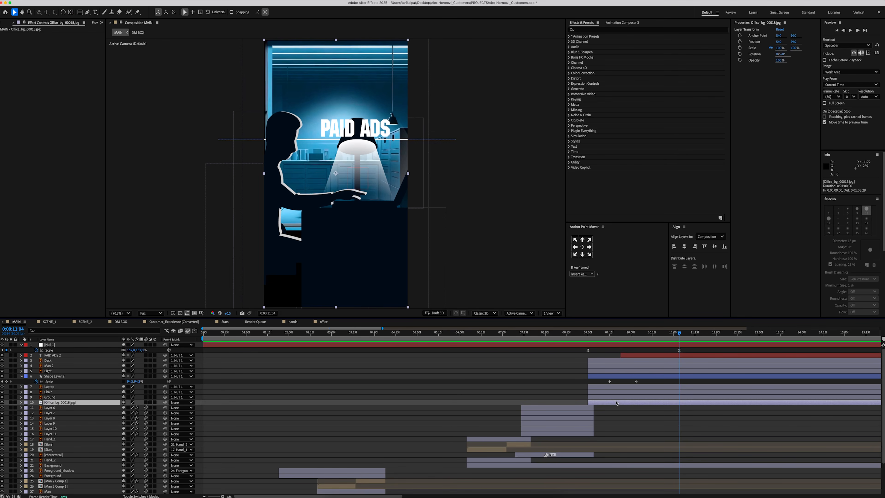
{"action": "left_click", "coordinate": [604, 30]}
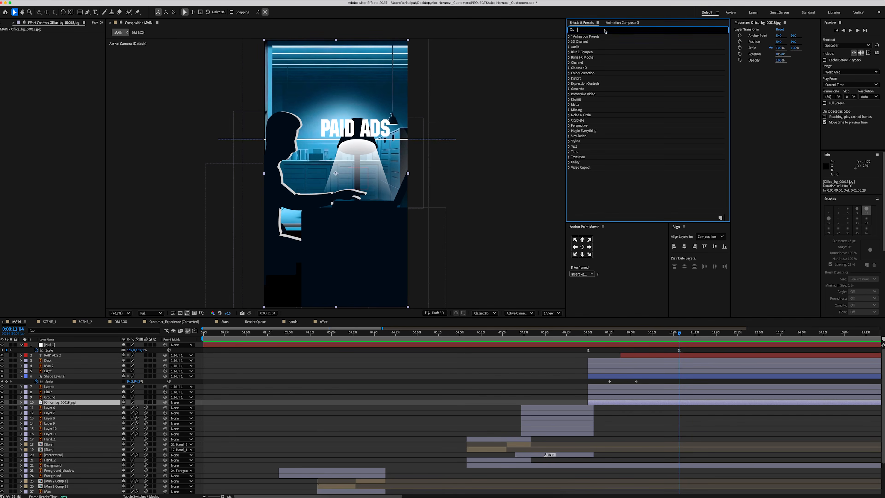
{"action": "type", "text": "gauss"}
{"action": "double_click", "coordinate": [597, 41]}
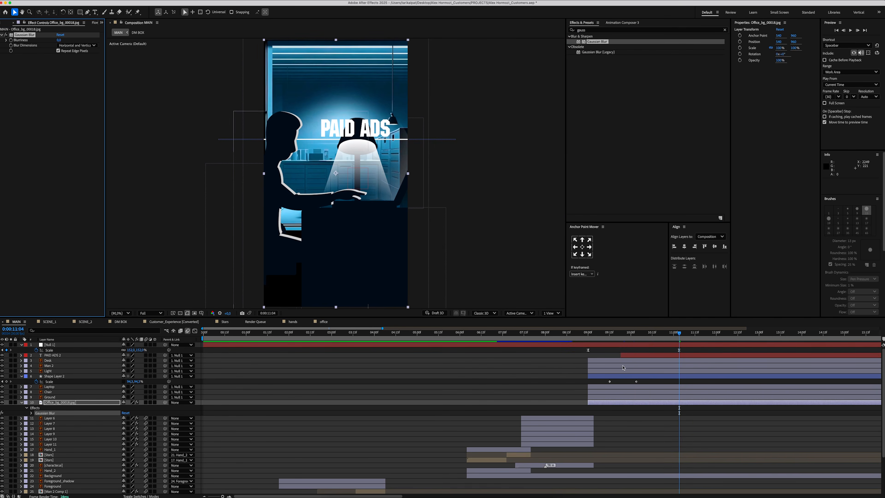
{"action": "key", "text": "i"}
{"action": "left_click", "coordinate": [59, 40]}
{"action": "type", "text": "30"}
{"action": "key", "text": "Return"}
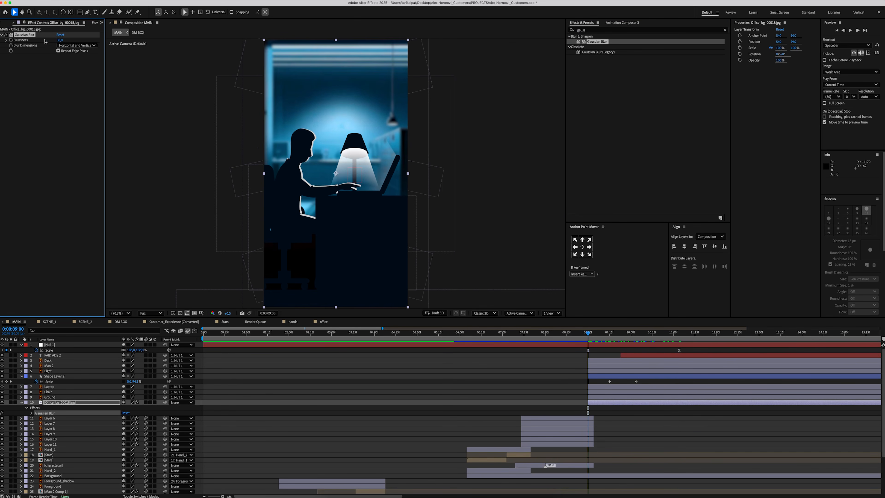
- Set the office background's Blurriness to 20 at 0:00:11:04
{"action": "left_click_drag", "start_coordinate": [615, 333], "coordinate": [679, 334]}
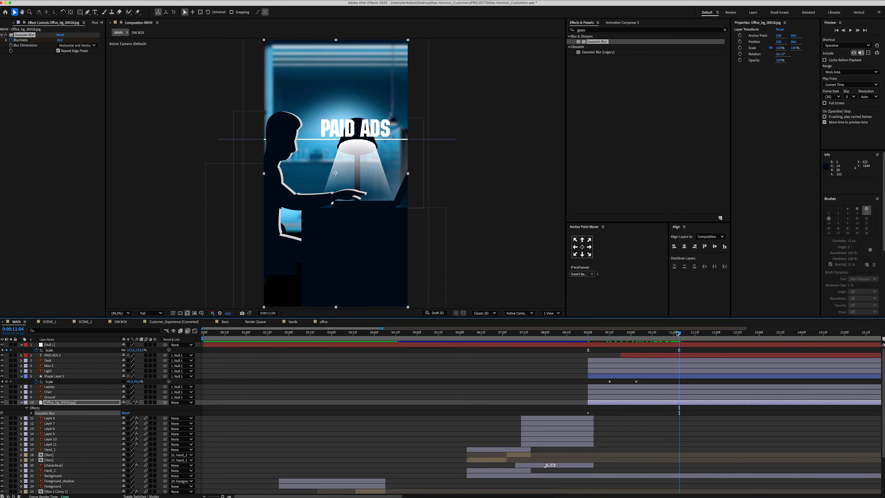
{"action": "left_click", "coordinate": [60, 40]}
{"action": "type", "text": "20"}
{"action": "key", "text": "Return"}
- Apply Gaussian Blur to the Man 2 layer and keyframe its Blurriness at 13 at 0:00:09:00
{"action": "left_click", "coordinate": [608, 366]}
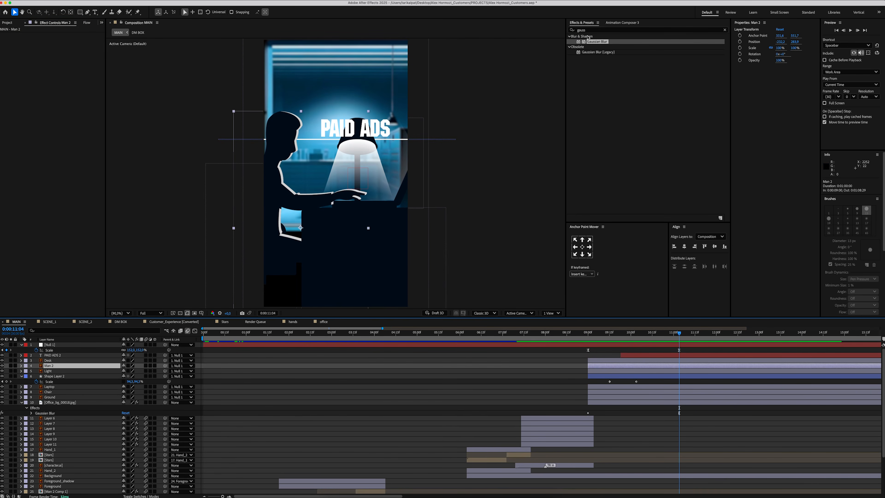
{"action": "double_click", "coordinate": [597, 42]}
{"action": "left_click_drag", "start_coordinate": [678, 334], "coordinate": [588, 340]}
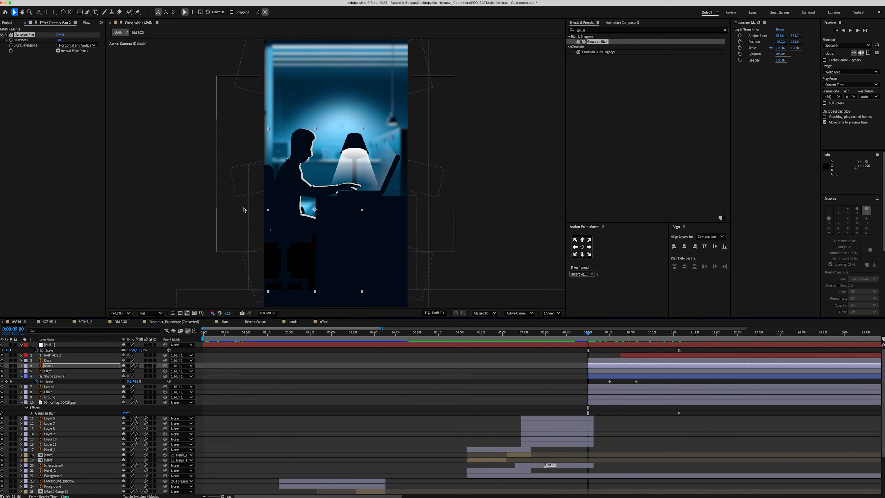
{"action": "left_click", "coordinate": [59, 40]}
{"action": "type", "text": "13"}
{"action": "key", "text": "Return"}
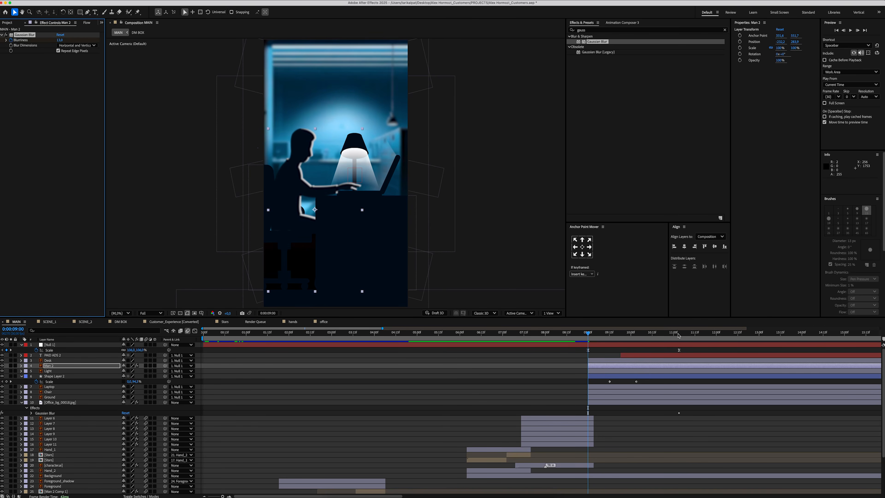
- Set Man 2's Blurriness to 3 at 0:00:11:04
{"action": "left_click", "coordinate": [679, 336]}
{"action": "left_click", "coordinate": [61, 40]}
{"action": "type", "text": "3"}
{"action": "key", "text": "Return"}
- Copy Man 2's keyframed blur to Desk, Light, the line's shape layer, Laptop, Chair and Ground at 0:00:09:00, and preview the focus change
{"action": "left_click_drag", "start_coordinate": [679, 337], "coordinate": [588, 338]}
{"action": "left_click", "coordinate": [53, 360]}
{"action": "left_click", "coordinate": [52, 371], "text": "super"}
{"action": "left_click", "coordinate": [54, 376], "text": "super"}
{"action": "left_click", "coordinate": [52, 387], "text": "super"}
{"action": "left_click", "coordinate": [52, 392], "text": "super"}
{"action": "left_click", "coordinate": [52, 397], "text": "super"}
{"action": "key", "text": "super+v"}
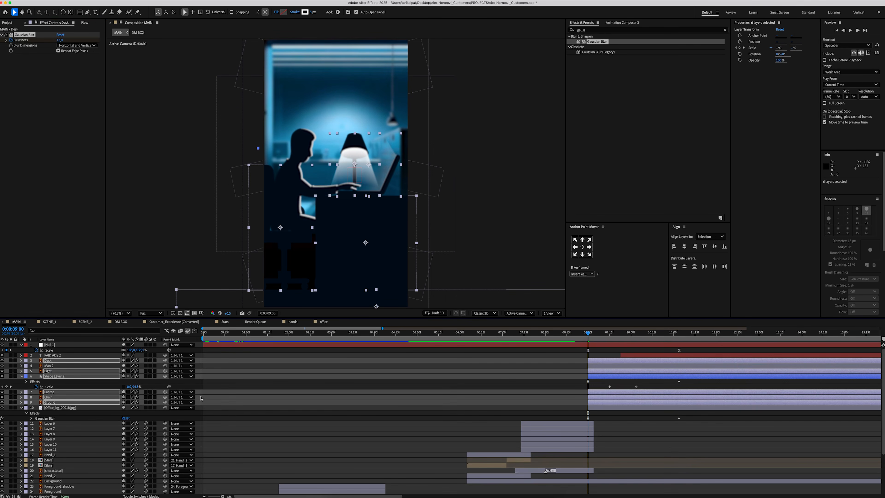
{"action": "left_click", "coordinate": [595, 388]}
{"action": "key", "text": "space"}
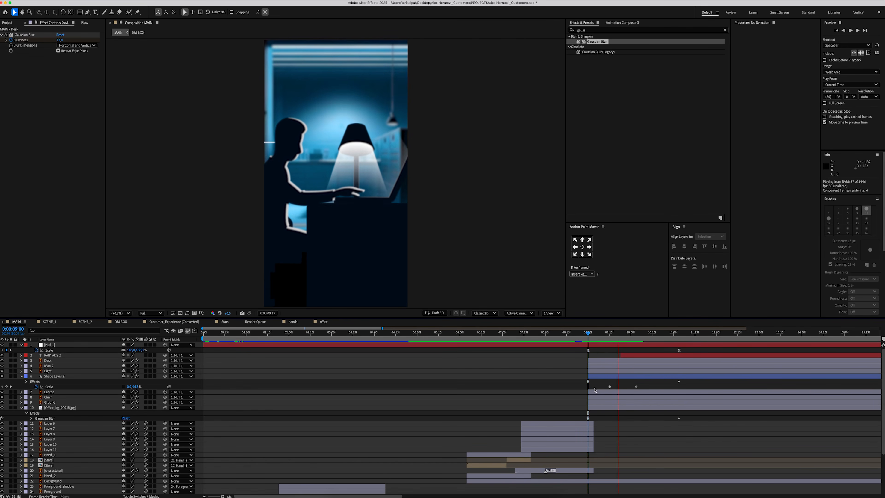
{"action": "key", "text": "space"}
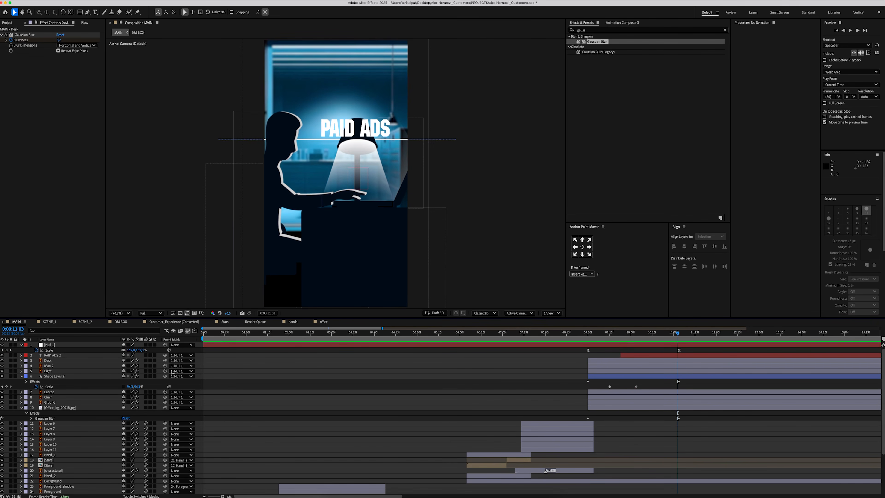
- Apply the Stylize Glow effect to the Man 2 layer and the line's shape layer
{"action": "left_click", "coordinate": [97, 365]}
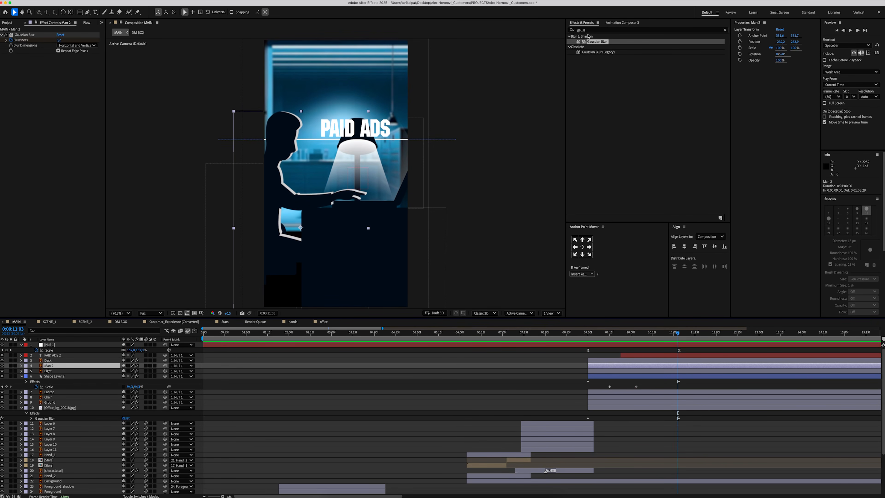
{"action": "left_click", "coordinate": [606, 30]}
{"action": "type", "text": "glow"}
{"action": "left_click_drag", "start_coordinate": [595, 79], "coordinate": [87, 376]}
{"action": "left_click", "coordinate": [348, 385]}
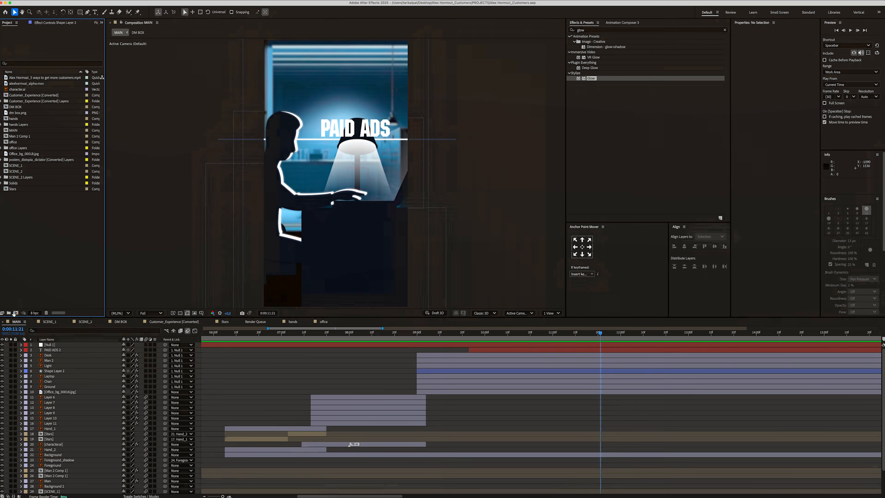
- Create a new 1080x1920 composition at 30 fps and add a full-frame white solid to it
{"action": "left_click", "coordinate": [16, 313]}
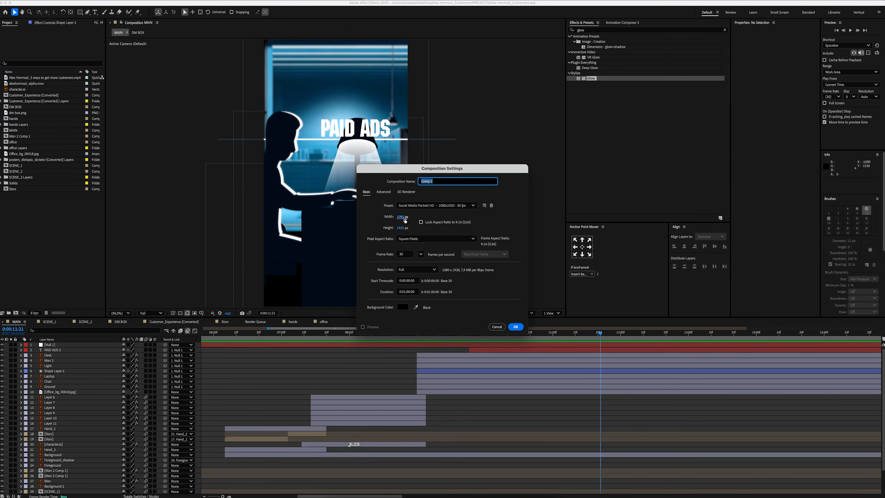
{"action": "key", "text": "Return"}
{"action": "right_click", "coordinate": [167, 362]}
{"action": "mouse_move", "coordinate": [185, 369]}
{"action": "left_click", "coordinate": [255, 386]}
{"action": "key", "text": "Return"}
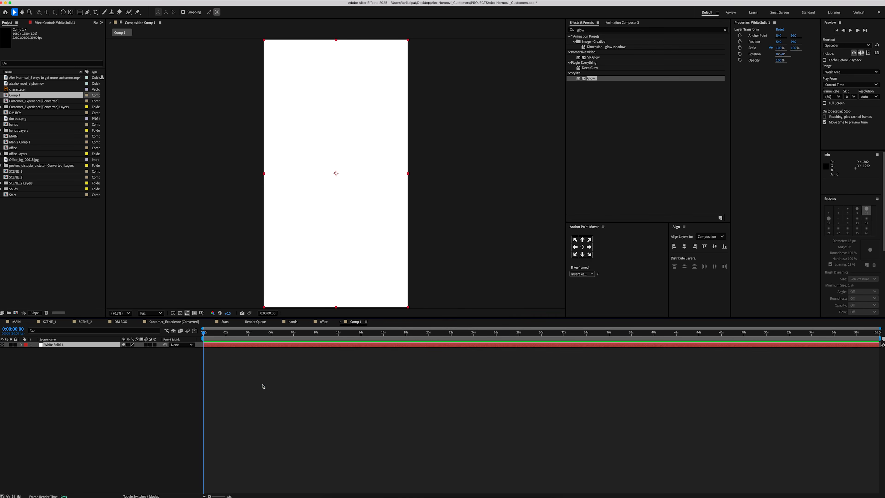
- Apply Gradient Ramp to the white solid and set its start color to a light pinkish red
{"action": "type", "text": "gradie"}
{"action": "left_click_drag", "start_coordinate": [598, 62], "coordinate": [362, 139]}
{"action": "left_click", "coordinate": [61, 45]}
{"action": "left_click_drag", "start_coordinate": [389, 219], "coordinate": [404, 214]}
{"action": "key", "text": "Return"}
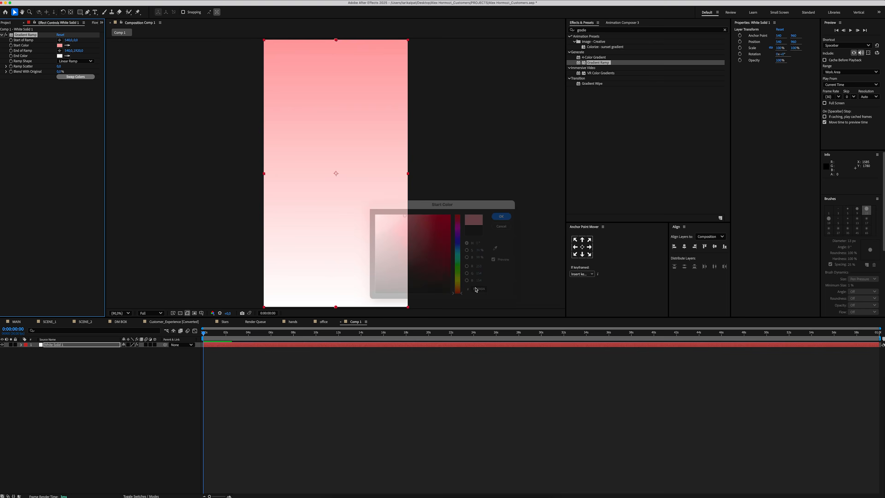
- Set the ramp's end color to dark red 850000 and its shape to Radial Ramp
{"action": "left_click", "coordinate": [60, 56]}
{"action": "left_click", "coordinate": [452, 256]}
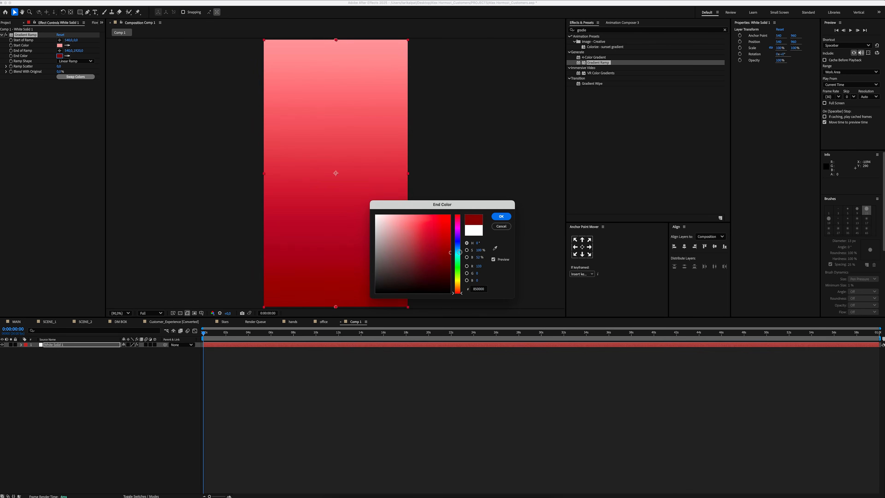
{"action": "key", "text": "Return"}
{"action": "left_click", "coordinate": [72, 61]}
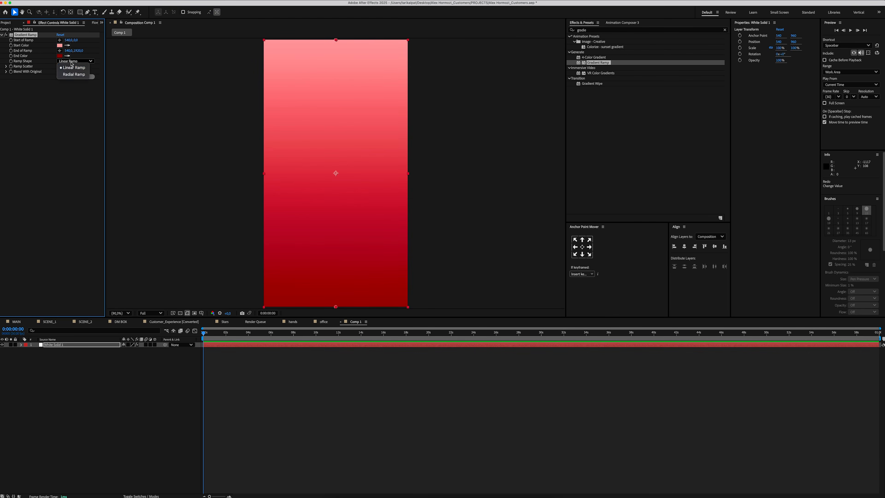
{"action": "left_click", "coordinate": [71, 76]}
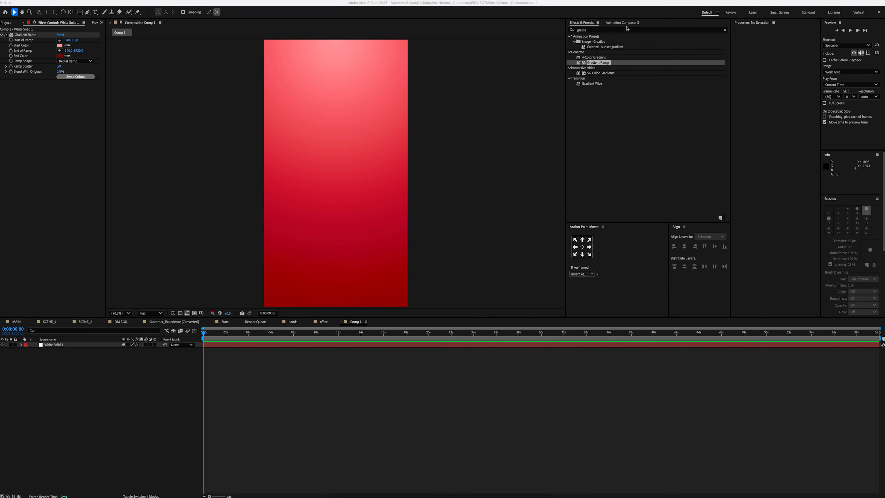
- Apply the Lumetri Color effect to the gradient solid
{"action": "left_click", "coordinate": [618, 31]}
{"action": "type", "text": "lumetri c"}
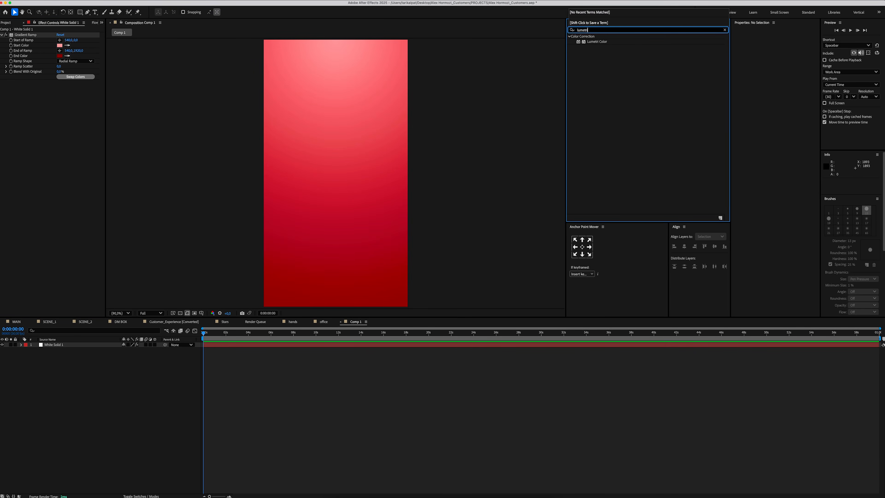
{"action": "type", "text": " c"}
{"action": "left_click_drag", "start_coordinate": [597, 42], "coordinate": [349, 118]}
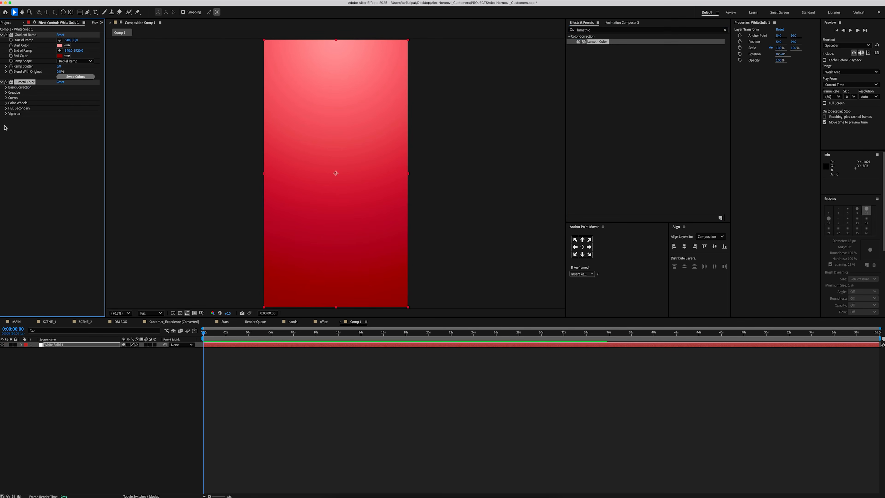
- Set the Lumetri Color vignette amount on the gradient solid to -1
{"action": "type", "text": "-1"}
{"action": "key", "text": "Return"}
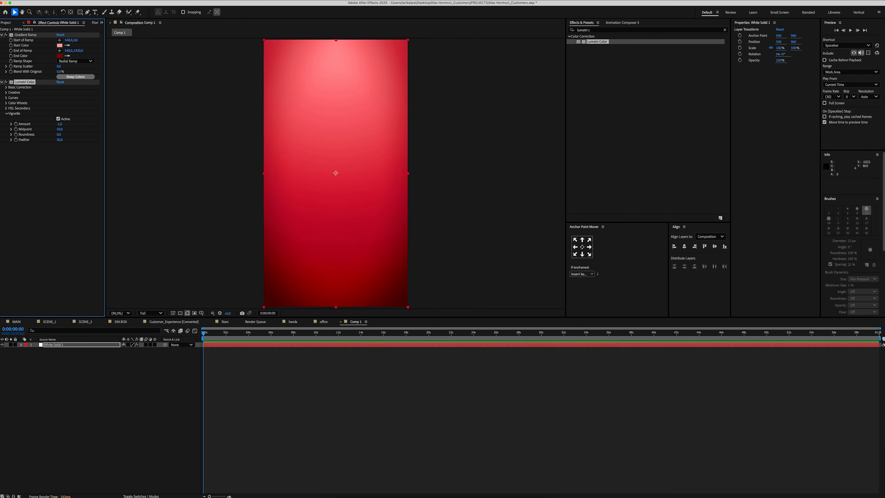
- Add Handshake.eps to the composition above the white solid and scale it to 196%
{"action": "left_click_drag", "start_coordinate": [9, 23], "coordinate": [58, 229]}
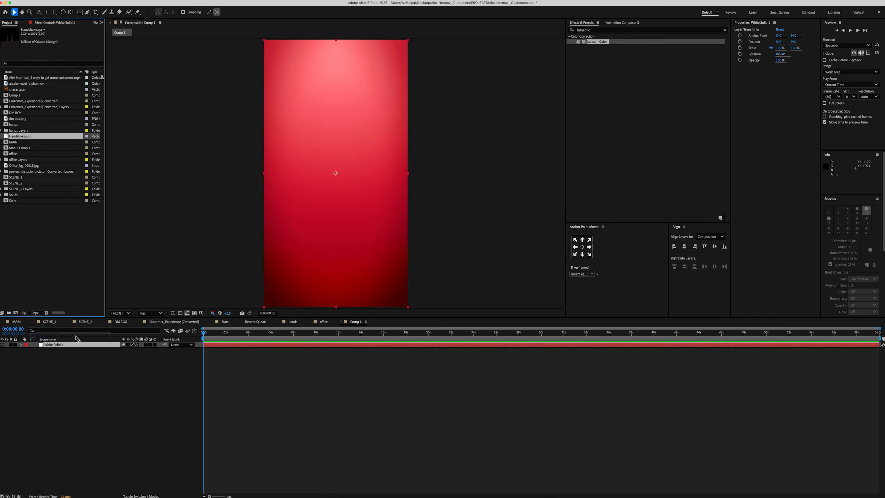
{"action": "left_click_drag", "start_coordinate": [77, 337], "coordinate": [78, 343]}
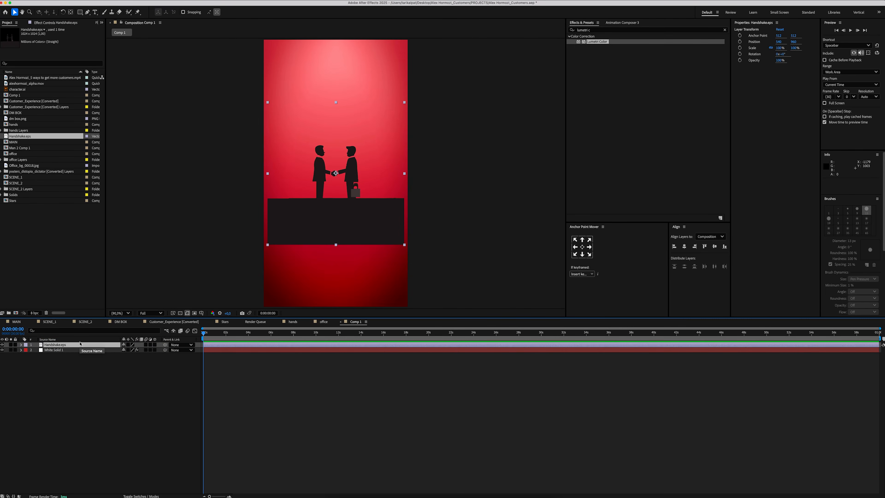
{"action": "key", "text": "s"}
{"action": "left_click_drag", "start_coordinate": [132, 349], "coordinate": [166, 350]}
{"action": "left_click", "coordinate": [118, 380]}
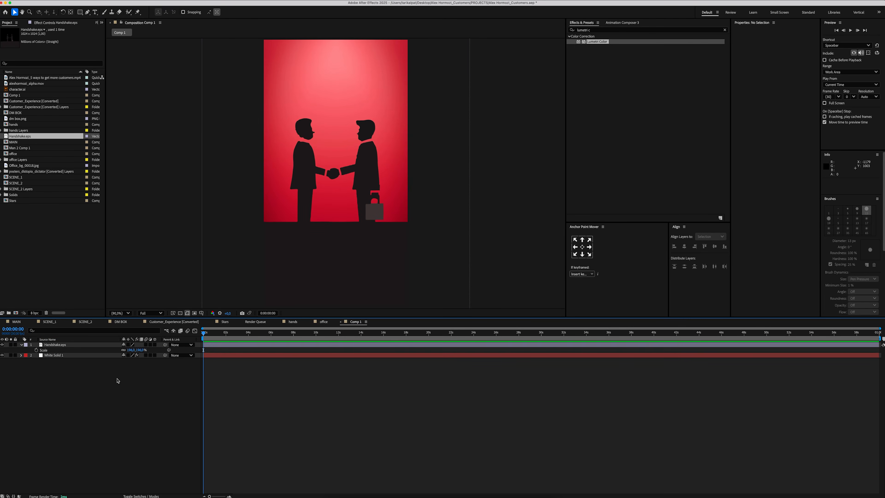
- Mask the handshake layer with a wide rectangle that keeps only the dark ground block below the men
{"action": "left_click", "coordinate": [88, 346]}
{"action": "left_click_drag", "start_coordinate": [198, 317], "coordinate": [197, 355]}
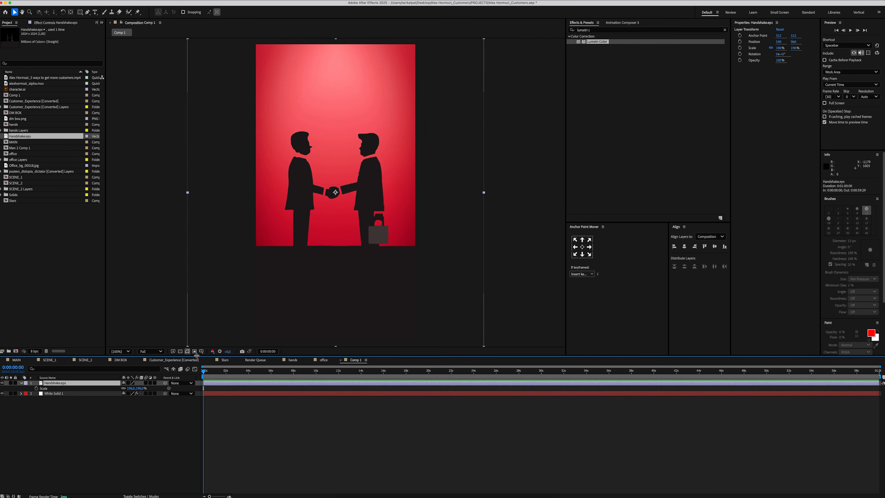
{"action": "left_click", "coordinate": [79, 12]}
{"action": "left_click_drag", "start_coordinate": [473, 334], "coordinate": [447, 322]}
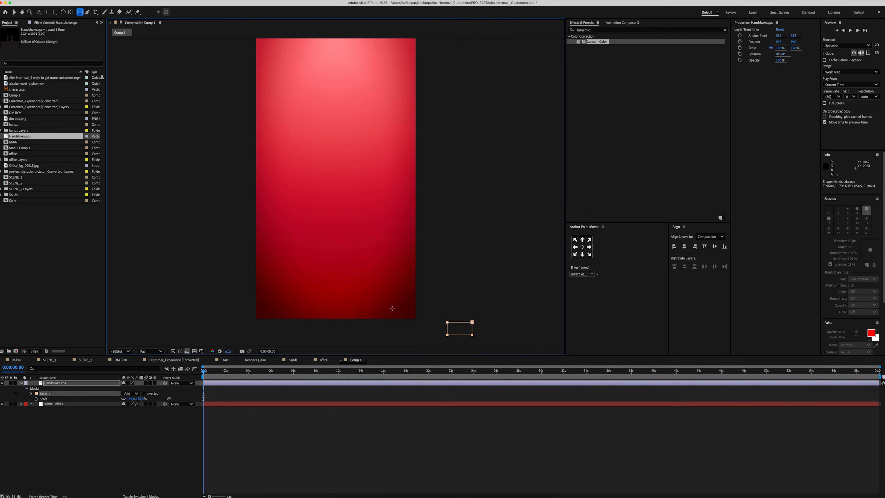
{"action": "mouse_move", "coordinate": [392, 309]}
{"action": "left_mouse_down"}
{"action": "mouse_move", "coordinate": [257, 251]}
{"action": "mouse_move", "coordinate": [220, 225]}
{"action": "left_mouse_up"}
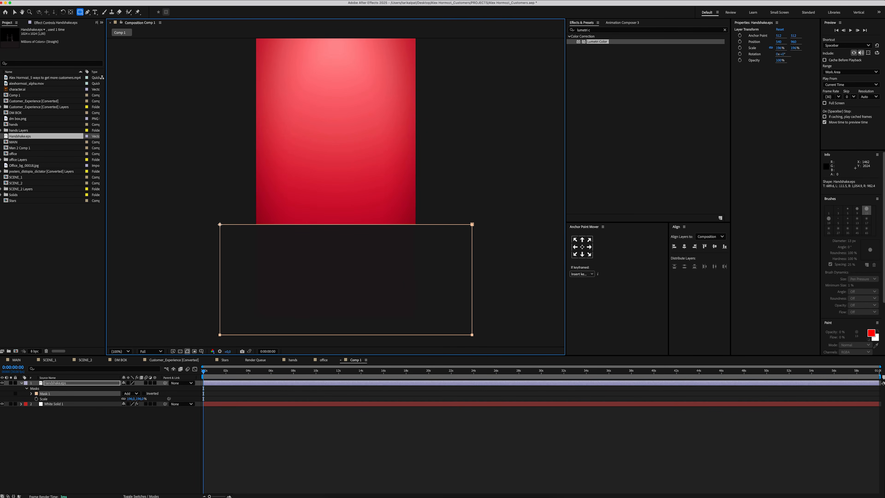
{"action": "left_click", "coordinate": [130, 451]}
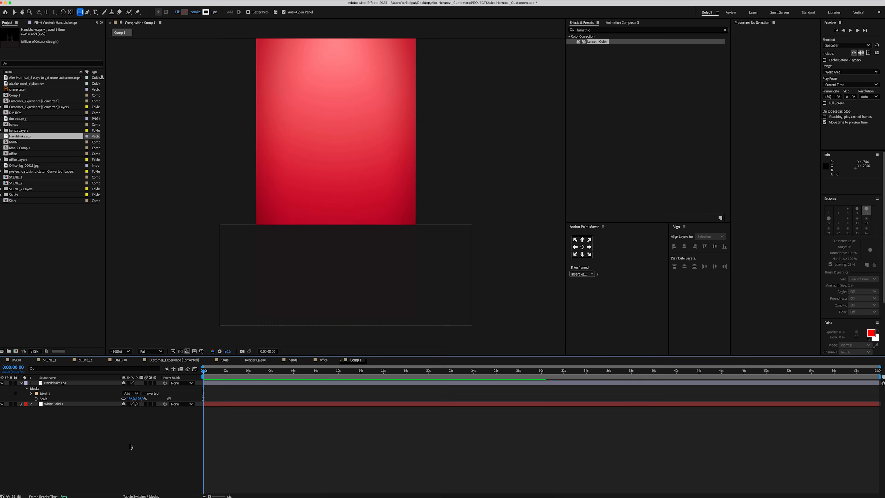
- Rename the masked handshake layer Ground
{"action": "left_click", "coordinate": [49, 382]}
{"action": "key", "text": "Return"}
{"action": "type", "text": "Ground"}
{"action": "key", "text": "Return"}
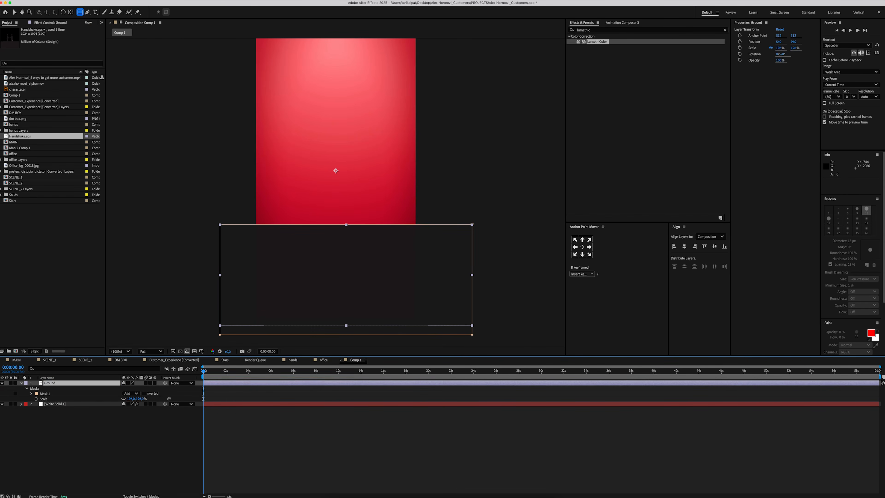
- Duplicate the Ground layer and delete the mask from the copy
{"action": "key", "text": "super+d"}
{"action": "key", "text": "m"}
{"action": "left_click", "coordinate": [46, 389]}
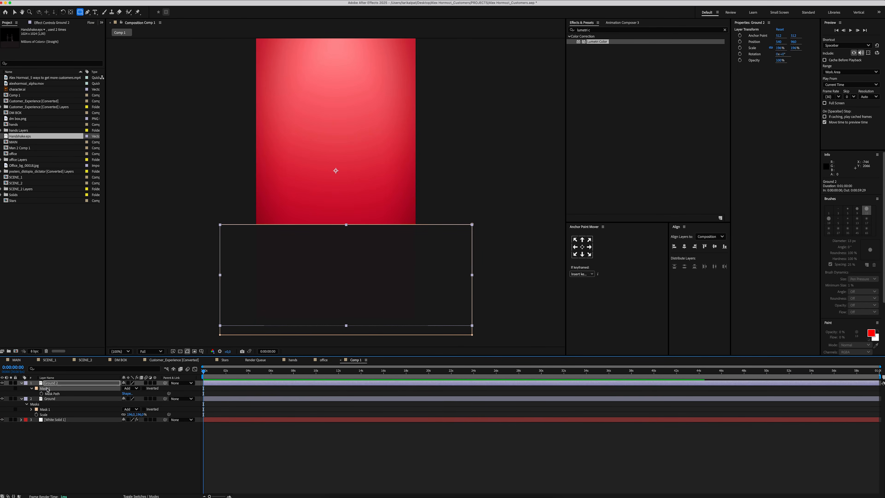
{"action": "key", "text": "Delete"}
{"action": "key", "text": "g"}
- Draw a closed Pen mask around the man without the briefcase on the unmasked copy, leaving out his forearm and hand
{"action": "left_click", "coordinate": [86, 12]}
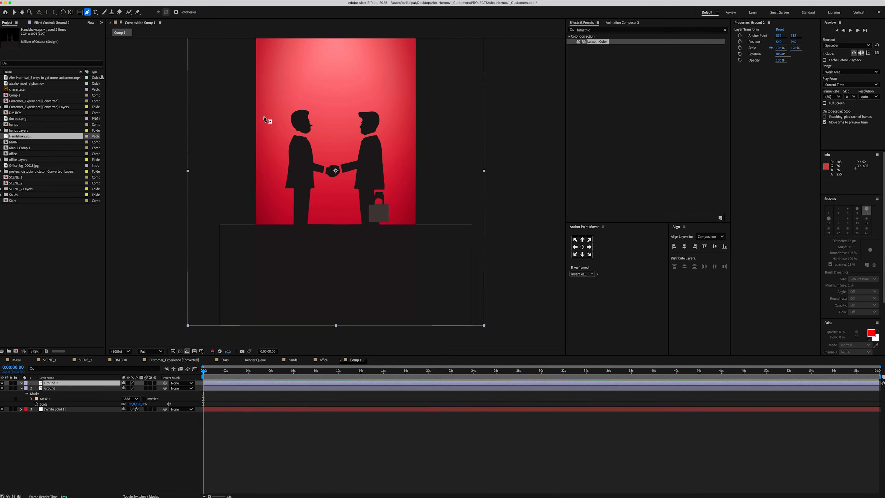
{"action": "scroll", "coordinate": [301, 117], "scroll_direction": "up", "scroll_amount": 1}
{"action": "left_click_drag", "start_coordinate": [318, 93], "coordinate": [307, 94]}
{"action": "left_click_drag", "start_coordinate": [278, 108], "coordinate": [273, 137]}
{"action": "left_click_drag", "start_coordinate": [271, 185], "coordinate": [271, 190]}
{"action": "left_click", "coordinate": [268, 297]}
{"action": "left_click_drag", "start_coordinate": [293, 288], "coordinate": [296, 207]}
{"action": "left_click", "coordinate": [277, 264]}
{"action": "left_click", "coordinate": [295, 271]}
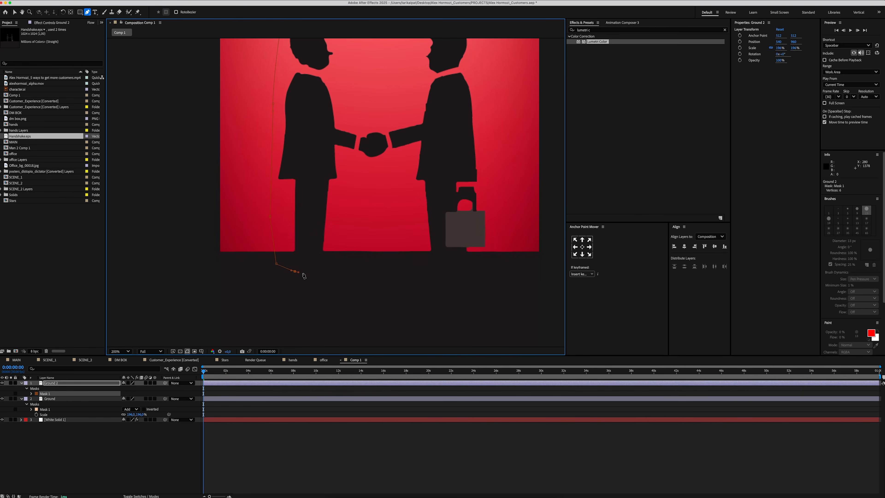
{"action": "left_click", "coordinate": [335, 145]}
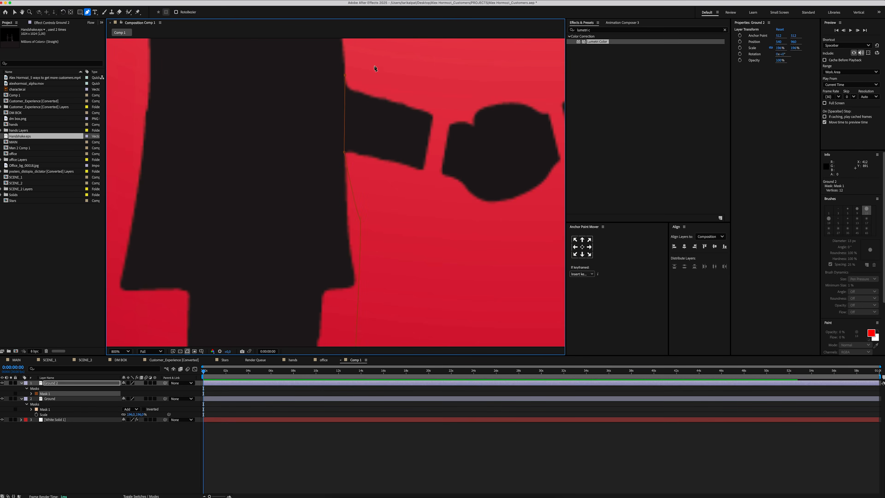
{"action": "scroll", "coordinate": [363, 160], "scroll_direction": "down", "scroll_amount": 3}
{"action": "left_click", "coordinate": [344, 61]}
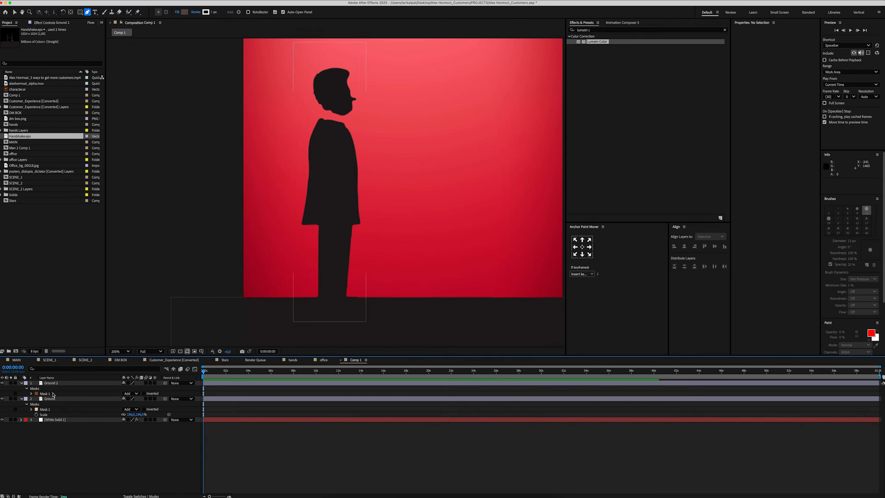
- Rename the layer with the masked man Man_1
{"action": "key", "text": "Return"}
{"action": "type", "text": "Man_1"}
{"action": "key", "text": "Return"}
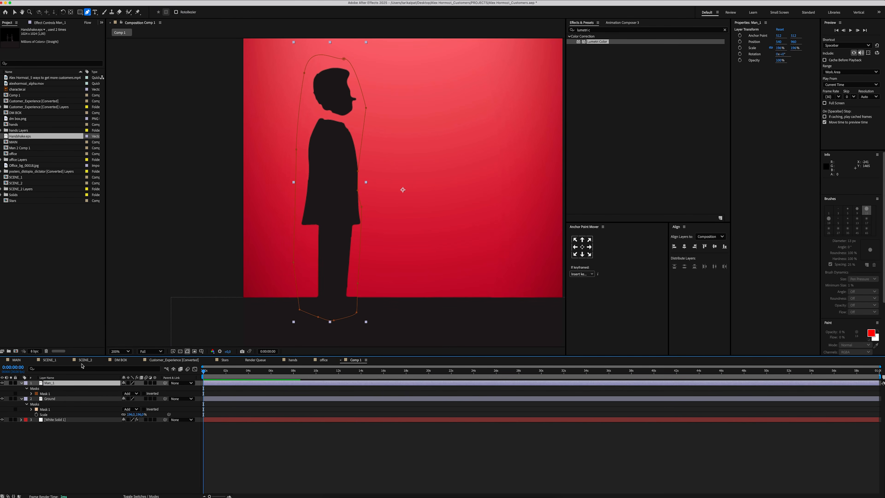
- Duplicate the Man_1 layer and remove the mask from the copy, Man_2
{"action": "left_click", "coordinate": [121, 352]}
{"action": "left_click", "coordinate": [126, 370]}
{"action": "left_click", "coordinate": [64, 385]}
{"action": "key", "text": "super+d"}
{"action": "key", "text": "m"}
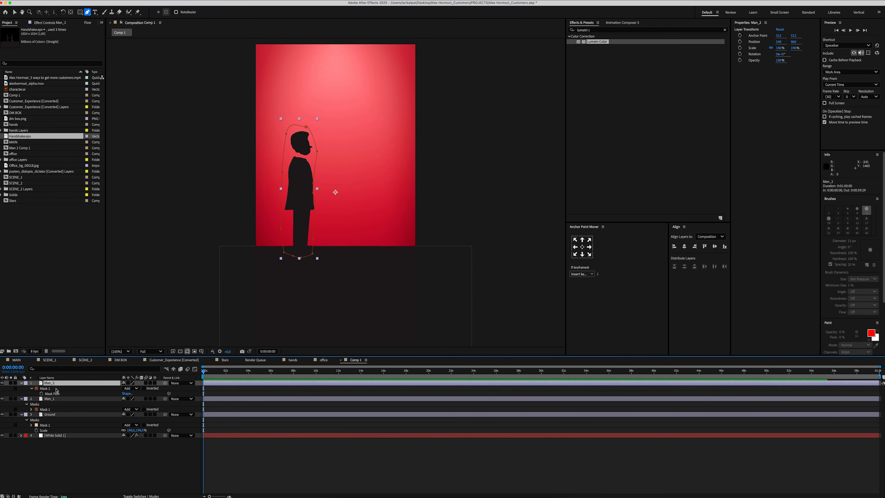
{"action": "left_click", "coordinate": [56, 388]}
{"action": "key", "text": "Delete"}
- Draw a closed Pen mask on Man_2 around the man with the briefcase, leaving out his extended arm
{"action": "scroll", "coordinate": [410, 181], "scroll_direction": "up", "scroll_amount": 1}
{"action": "left_click", "coordinate": [351, 87]}
{"action": "left_click_drag", "start_coordinate": [312, 81], "coordinate": [303, 83]}
{"action": "left_click", "coordinate": [295, 96]}
{"action": "left_click", "coordinate": [299, 172]}
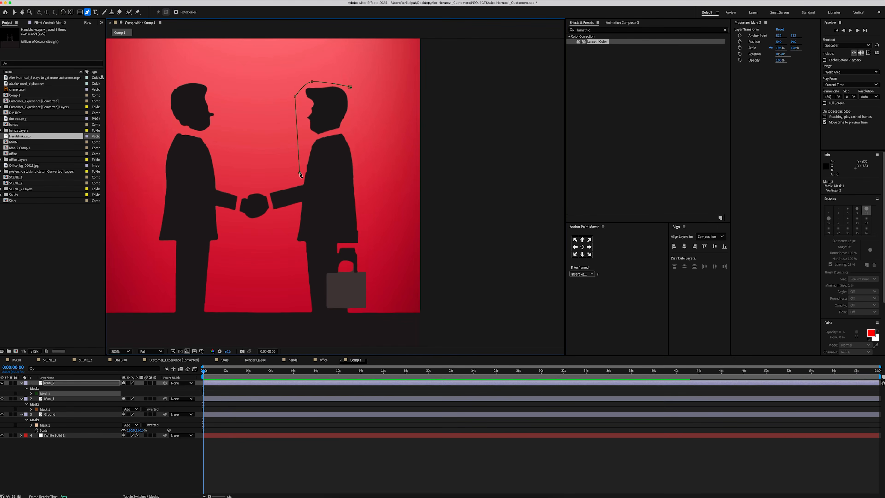
{"action": "scroll", "coordinate": [304, 184], "scroll_direction": "up", "scroll_amount": 1}
{"action": "left_click", "coordinate": [303, 183]}
{"action": "left_click", "coordinate": [300, 223]}
{"action": "left_click", "coordinate": [276, 294]}
{"action": "scroll", "coordinate": [278, 297], "scroll_direction": "down", "scroll_amount": 1}
{"action": "left_click_drag", "start_coordinate": [278, 299], "coordinate": [297, 202]}
{"action": "left_click_drag", "start_coordinate": [302, 273], "coordinate": [305, 274]}
{"action": "left_click", "coordinate": [311, 294]}
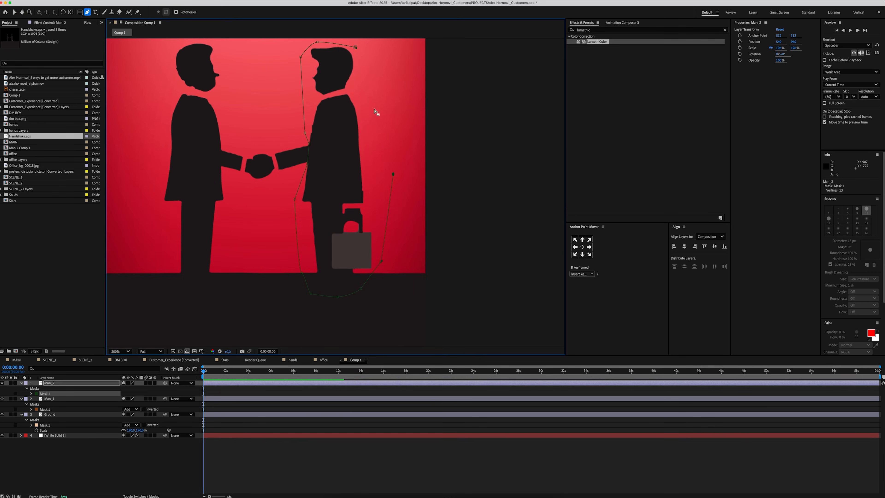
{"action": "left_click", "coordinate": [356, 47]}
- Duplicate the Man_2 layer by copy and paste and delete the mask from the copy
{"action": "left_click", "coordinate": [121, 352]}
{"action": "left_click", "coordinate": [125, 370]}
{"action": "left_click", "coordinate": [79, 461]}
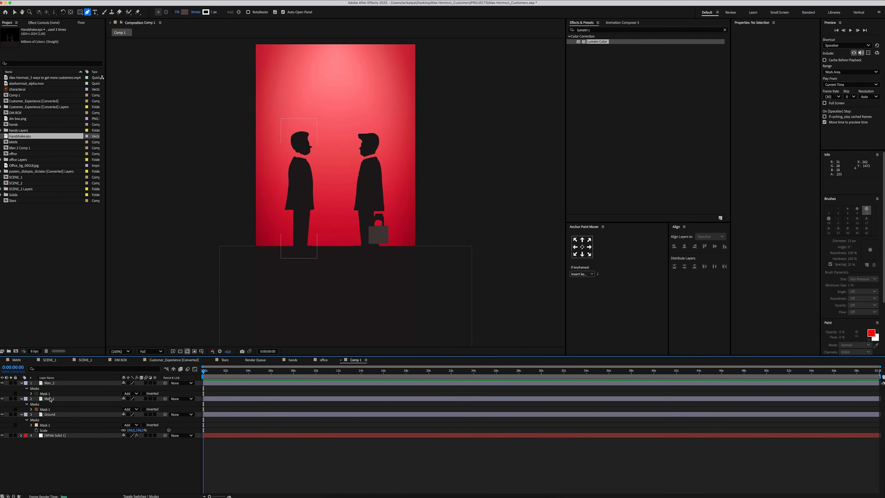
{"action": "left_click", "coordinate": [53, 383]}
{"action": "key", "text": "ctrl+c"}
{"action": "key", "text": "super+v"}
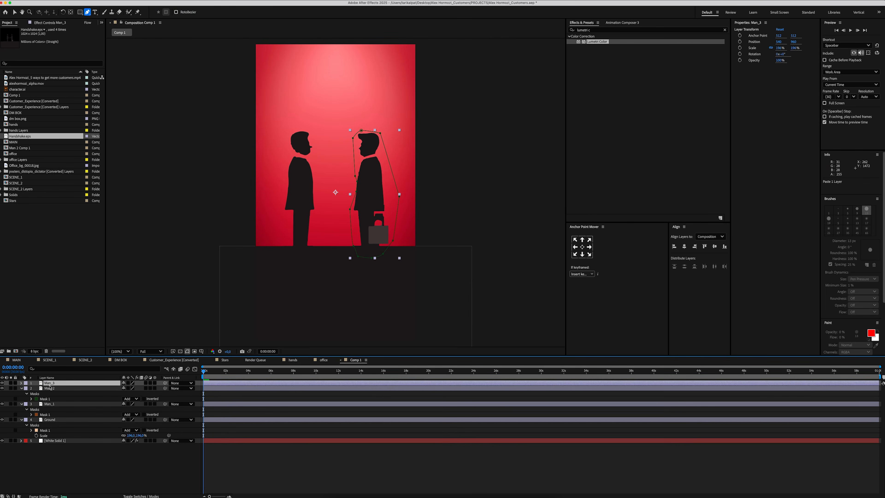
{"action": "key", "text": "m"}
{"action": "left_click", "coordinate": [49, 388]}
{"action": "key", "text": "Delete"}
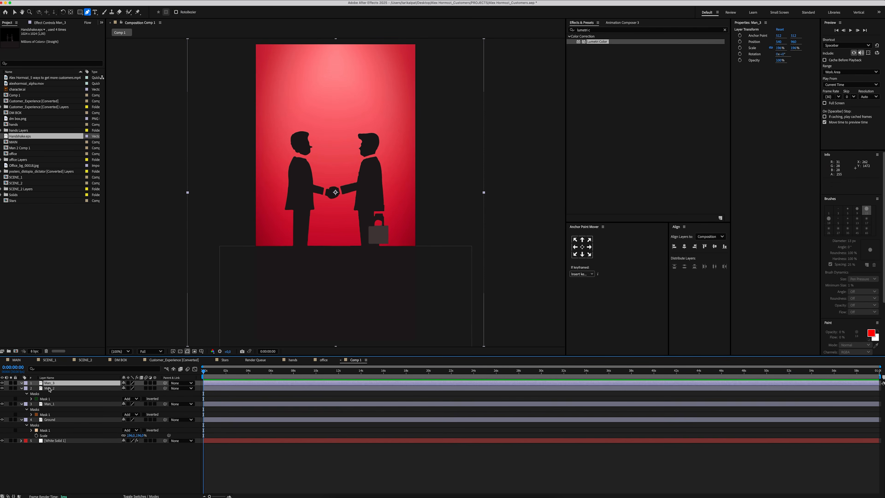
- Draw a closed Pen mask on the new copy around the extended arm and hand of the man with the briefcase
{"action": "scroll", "coordinate": [359, 178], "scroll_direction": "up", "scroll_amount": 4}
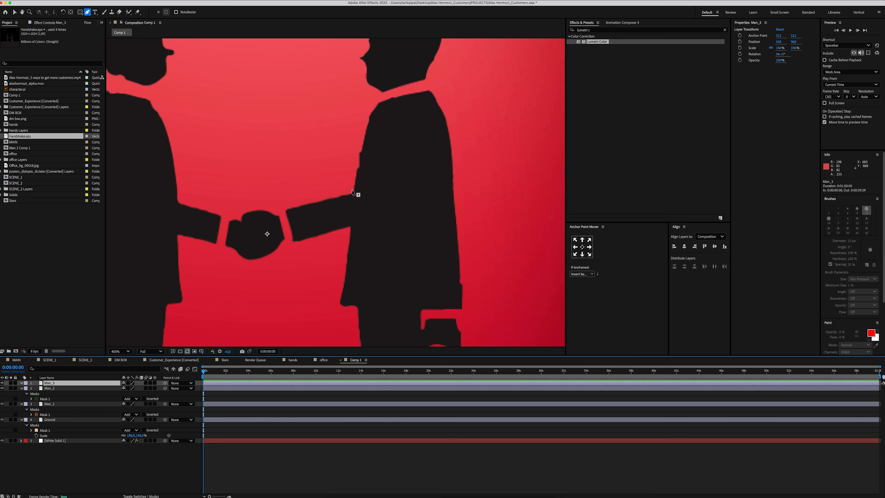
{"action": "left_click", "coordinate": [354, 186]}
{"action": "left_click", "coordinate": [360, 194]}
{"action": "left_click", "coordinate": [359, 222]}
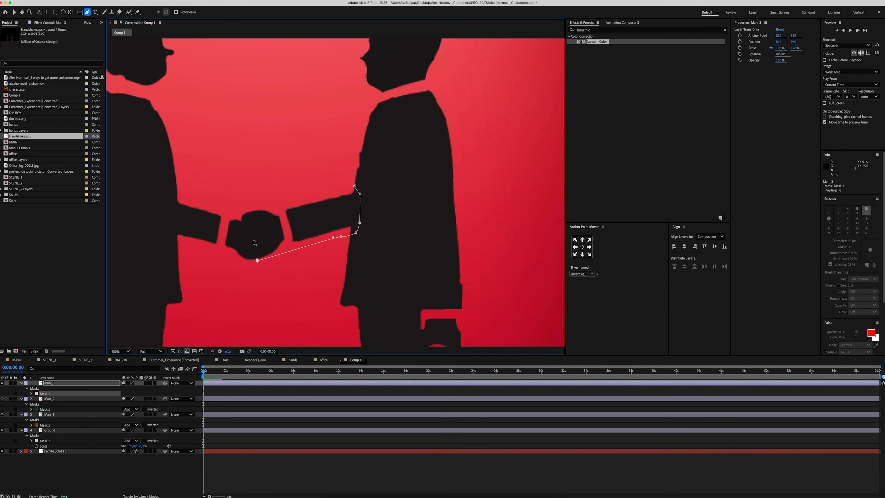
{"action": "left_click", "coordinate": [248, 208]}
{"action": "left_click_drag", "start_coordinate": [256, 199], "coordinate": [263, 199]}
{"action": "left_click", "coordinate": [354, 186]}
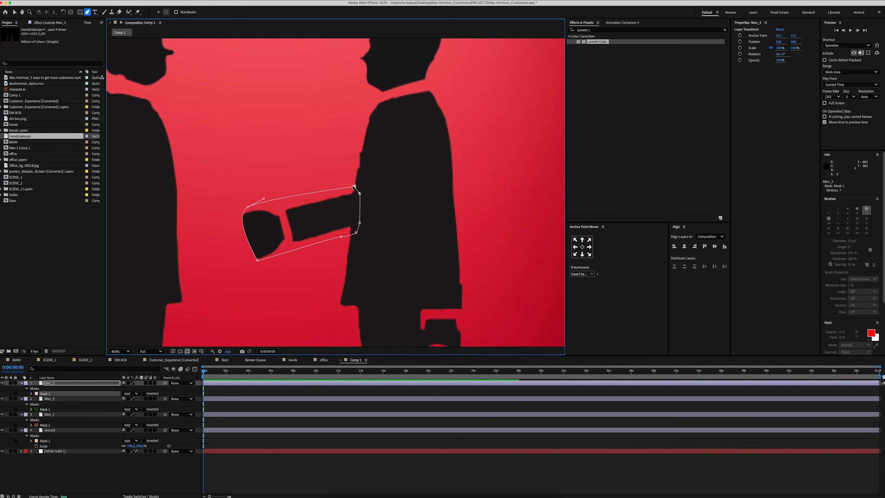
- Rename the layer with the briefcase man's masked arm Man_2_arm
{"action": "left_click", "coordinate": [69, 383]}
{"action": "key", "text": "Return"}
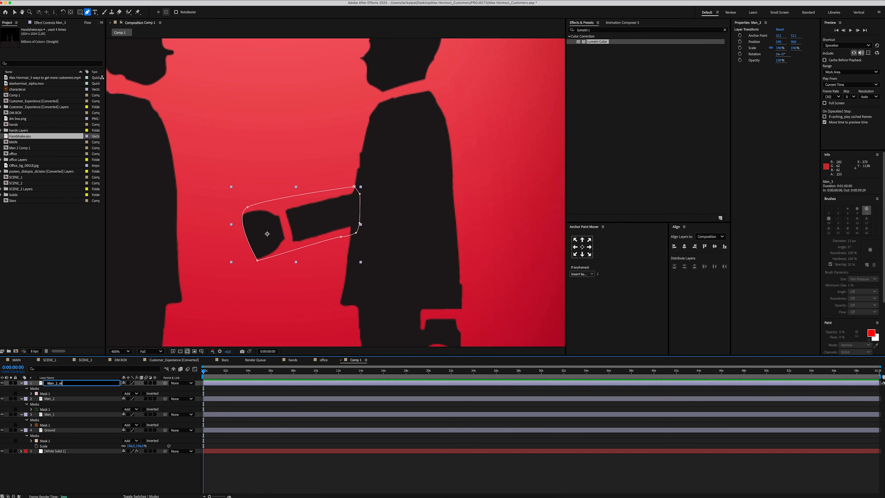
{"action": "key", "text": "Return"}
- Duplicate the Man_1 layer and delete the mask from the copy
{"action": "key", "text": "alt+/"}
{"action": "left_click", "coordinate": [58, 415]}
{"action": "key", "text": "super+d"}
{"action": "key", "text": "m"}
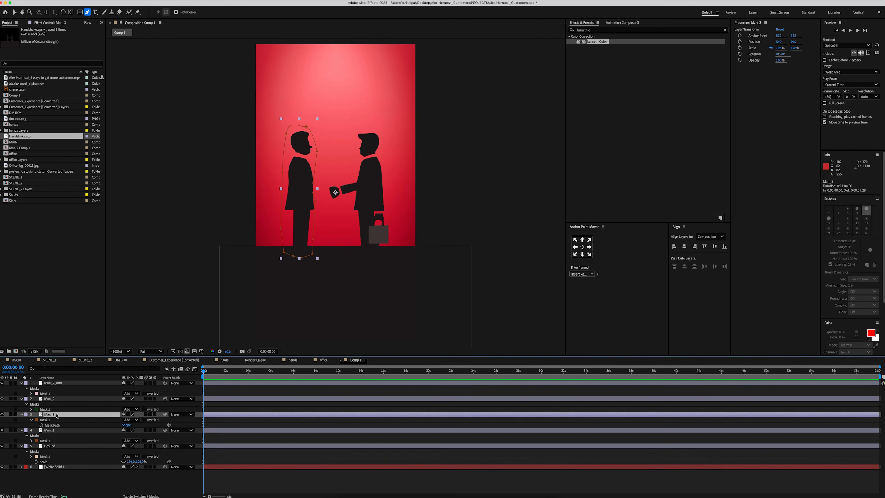
{"action": "left_click", "coordinate": [46, 420]}
{"action": "key", "text": "Delete"}
- Draw a closed Pen mask on the Man_1 copy around his extended arm and hand, and adjust its lower corner point
{"action": "scroll", "coordinate": [289, 167], "scroll_direction": "up", "scroll_amount": 1}
{"action": "scroll", "coordinate": [330, 194], "scroll_direction": "up", "scroll_amount": 1}
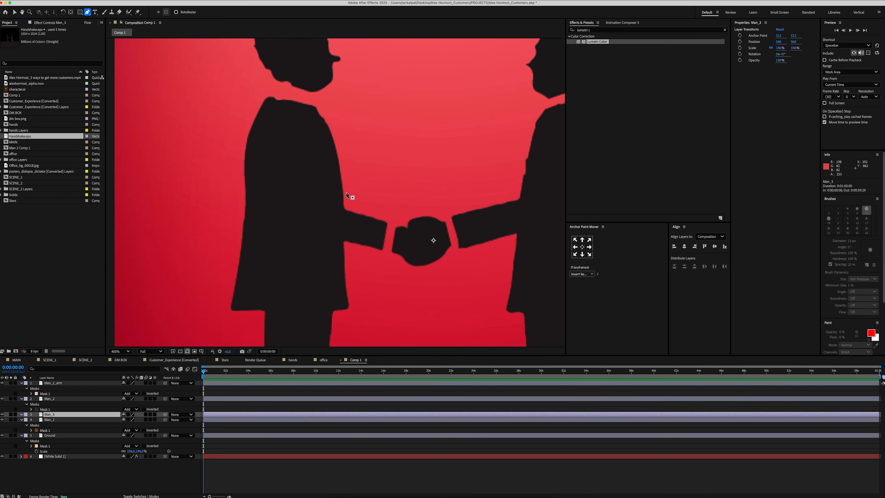
{"action": "left_click", "coordinate": [346, 192]}
{"action": "left_click_drag", "start_coordinate": [330, 211], "coordinate": [327, 222]}
{"action": "left_click", "coordinate": [330, 245]}
{"action": "key", "text": "super+z"}
{"action": "left_click", "coordinate": [335, 248]}
{"action": "left_click", "coordinate": [367, 256]}
{"action": "left_click", "coordinate": [415, 270]}
{"action": "left_click_drag", "start_coordinate": [414, 206], "coordinate": [391, 191]}
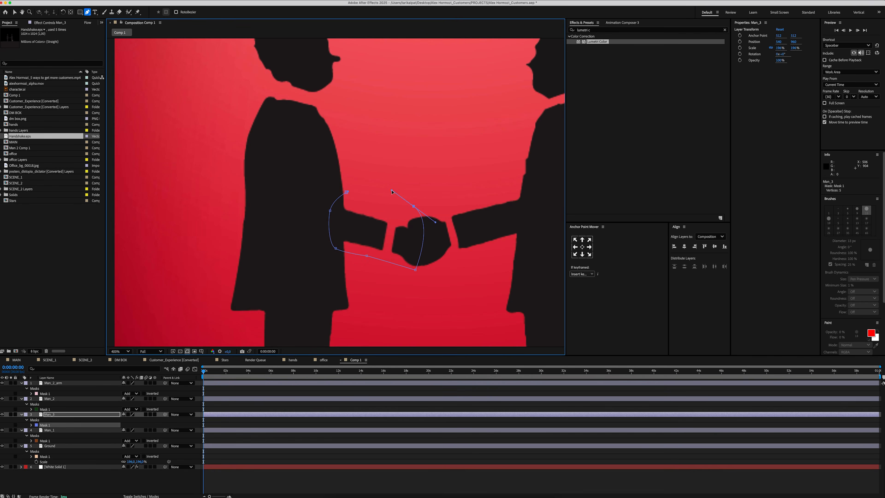
{"action": "left_click", "coordinate": [347, 192]}
{"action": "key", "text": "v"}
{"action": "left_click_drag", "start_coordinate": [416, 270], "coordinate": [421, 272]}
{"action": "left_click", "coordinate": [372, 321]}
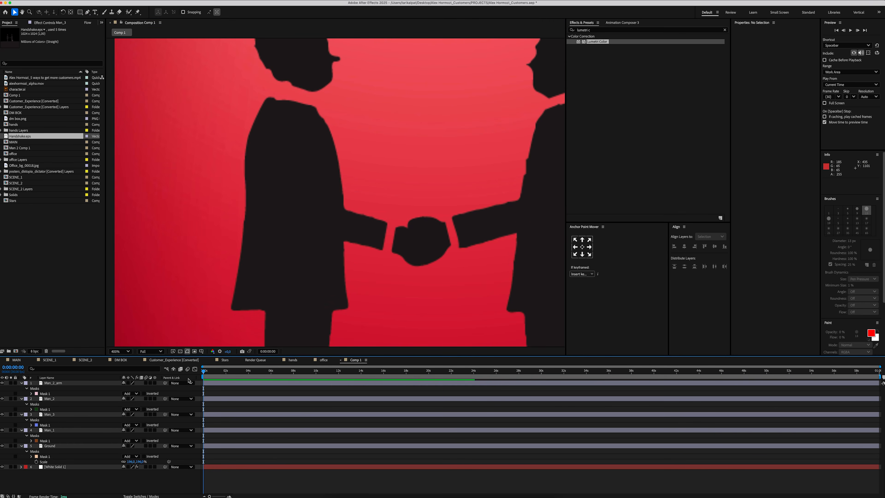
- Rename the layer with the other man's masked arm Man_1_arm
{"action": "key", "text": "alt+/"}
{"action": "left_click", "coordinate": [49, 415]}
{"action": "key", "text": "Return"}
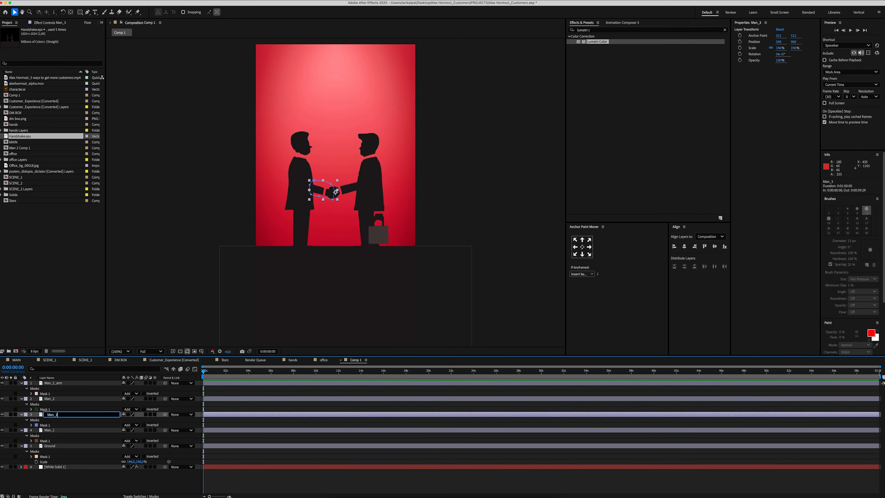
{"action": "key", "text": "Return"}
- Show the Position property of all layers and move the current time to 0:00:01:00
{"action": "key", "text": "super+a"}
{"action": "key", "text": "p"}
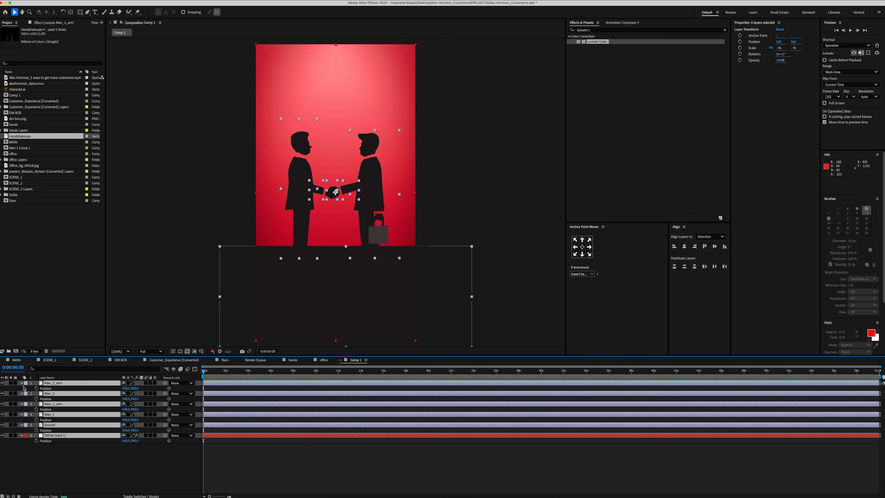
{"action": "key", "text": "equal"}
{"action": "key", "text": "equal"}
{"action": "key", "text": "equal"}
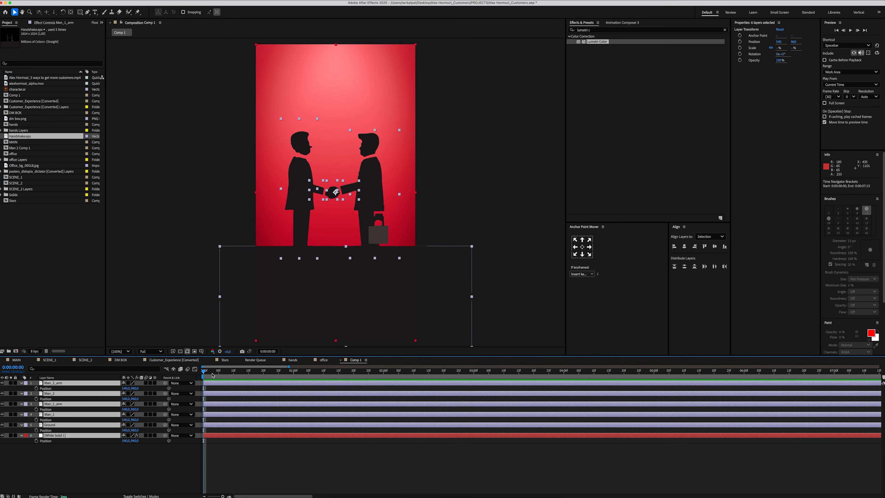
{"action": "left_click_drag", "start_coordinate": [204, 372], "coordinate": [276, 373]}
- Move the Man_1_arm layer's anchor point to the man's shoulder, show its Rotation, and parent the layer to Man_1
{"action": "left_click", "coordinate": [53, 404]}
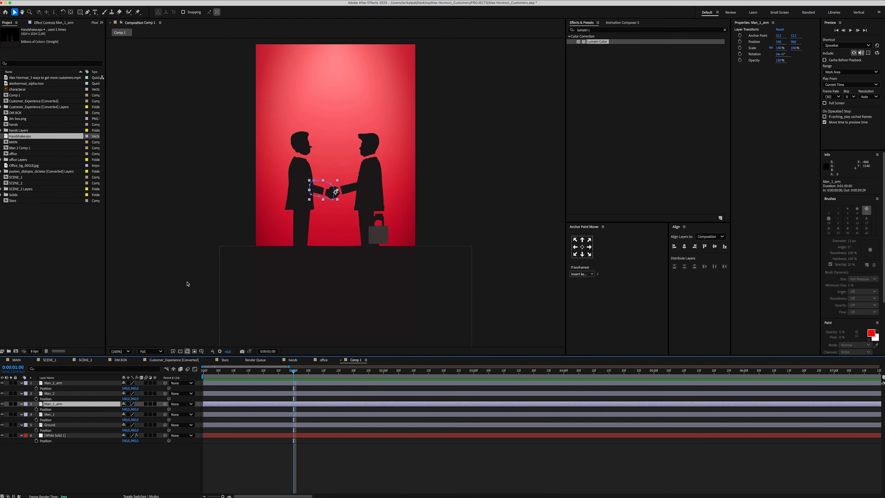
{"action": "scroll", "coordinate": [326, 190], "scroll_direction": "up", "scroll_amount": 4}
{"action": "key", "text": "m"}
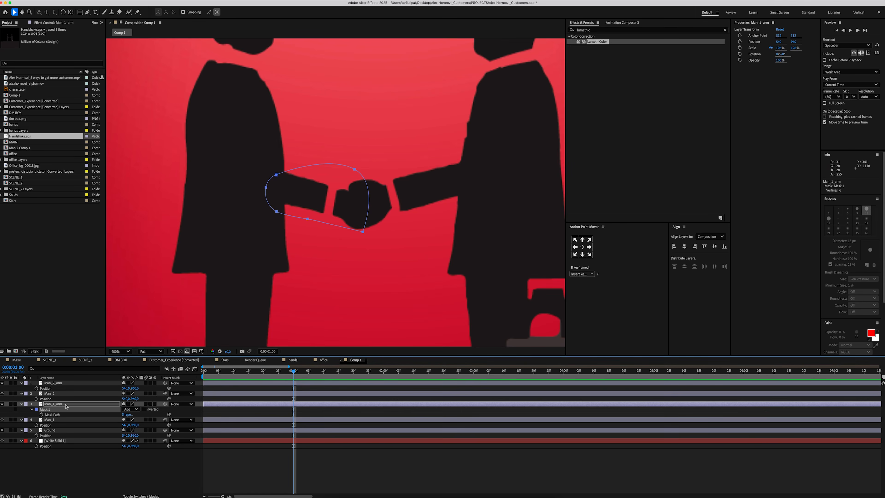
{"action": "left_click", "coordinate": [67, 404]}
{"action": "left_click", "coordinate": [71, 12]}
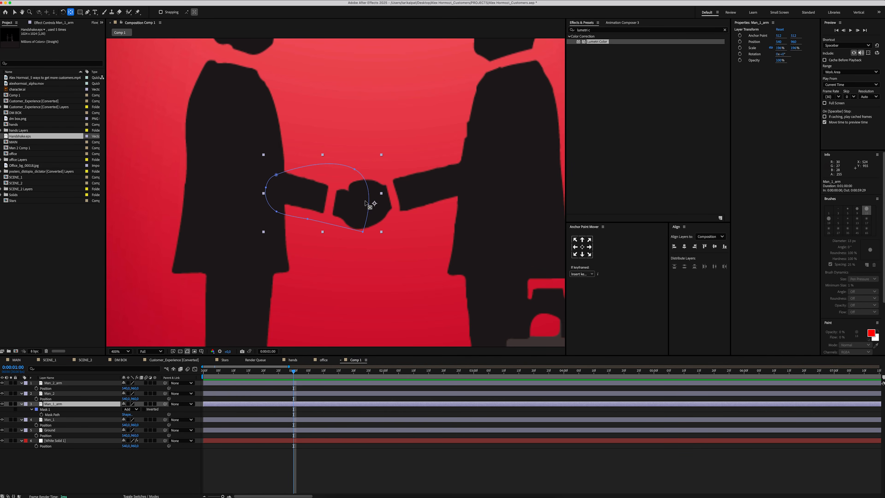
{"action": "left_click_drag", "start_coordinate": [374, 202], "coordinate": [314, 186]}
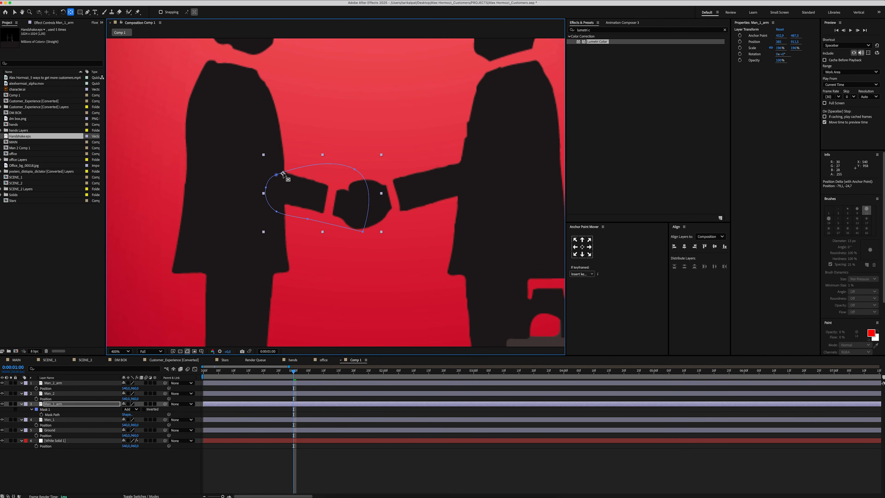
{"action": "left_click", "coordinate": [100, 405]}
{"action": "key", "text": "r"}
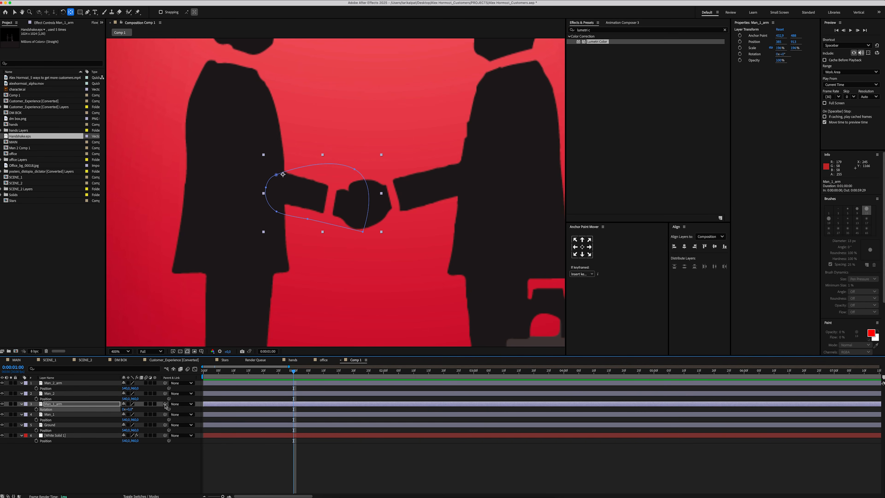
{"action": "left_click_drag", "start_coordinate": [73, 413], "coordinate": [61, 417]}
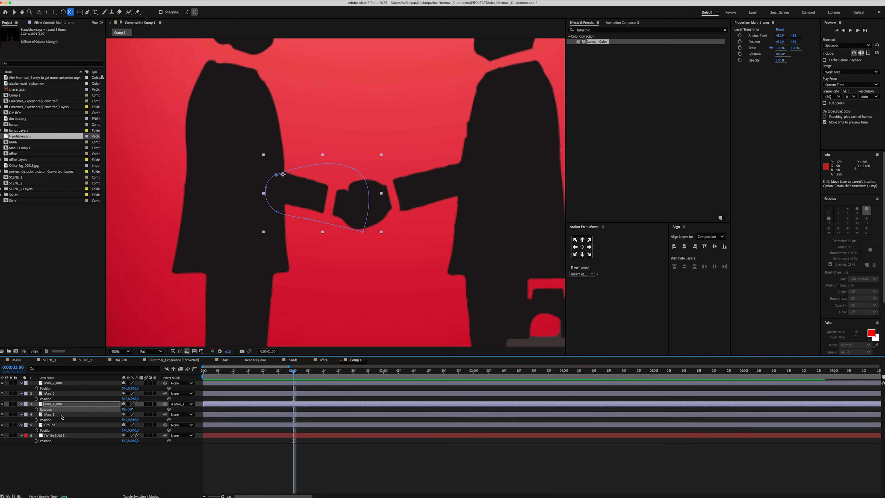
- Move the Man_2_arm layer's anchor point to the man's shoulder and parent the layer to Man_2
{"action": "left_click", "coordinate": [62, 384]}
{"action": "key", "text": "m"}
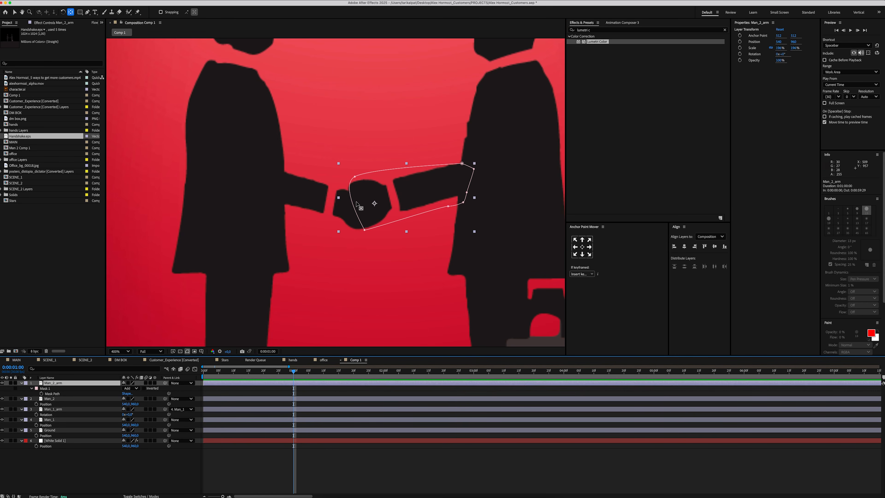
{"action": "left_click_drag", "start_coordinate": [375, 204], "coordinate": [388, 202]}
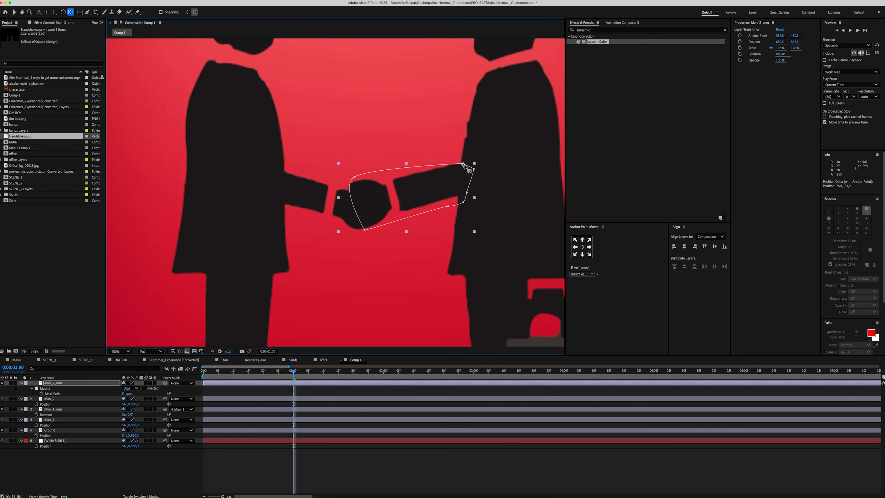
{"action": "left_click_drag", "start_coordinate": [463, 165], "coordinate": [464, 164]}
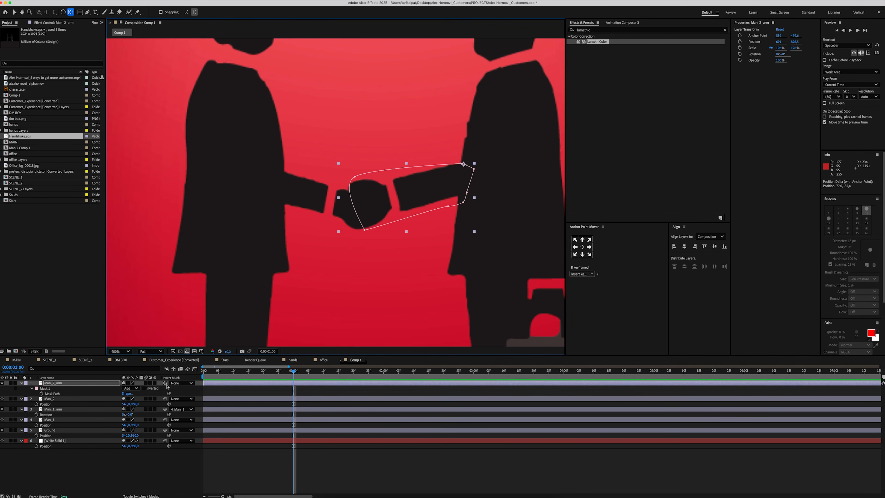
{"action": "left_click_drag", "start_coordinate": [166, 383], "coordinate": [49, 398]}
{"action": "left_click", "coordinate": [80, 457]}
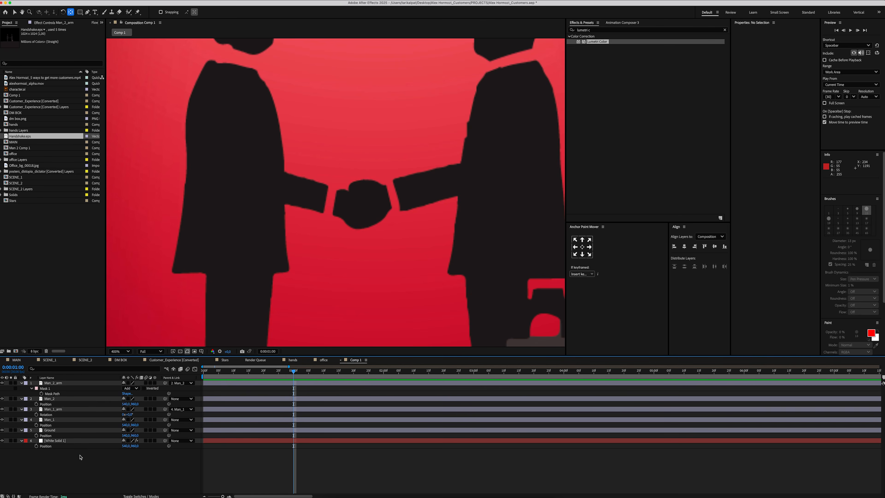
- Set Position keyframes at 0:00:01:00 on the Man_1, Man_2 and Ground layers
{"action": "key", "text": "minus"}
{"action": "left_click", "coordinate": [57, 421]}
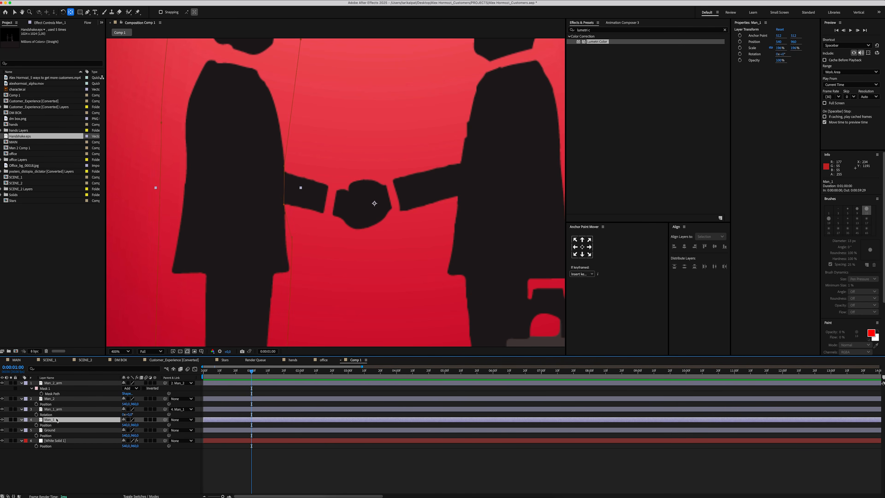
{"action": "left_click", "coordinate": [56, 430], "text": "super"}
{"action": "left_click", "coordinate": [56, 400], "text": "super"}
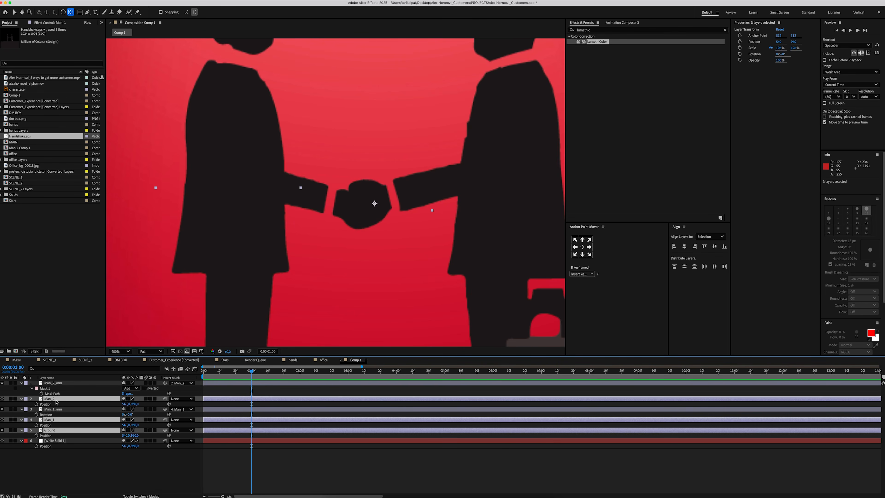
{"action": "key", "text": "shift+slash"}
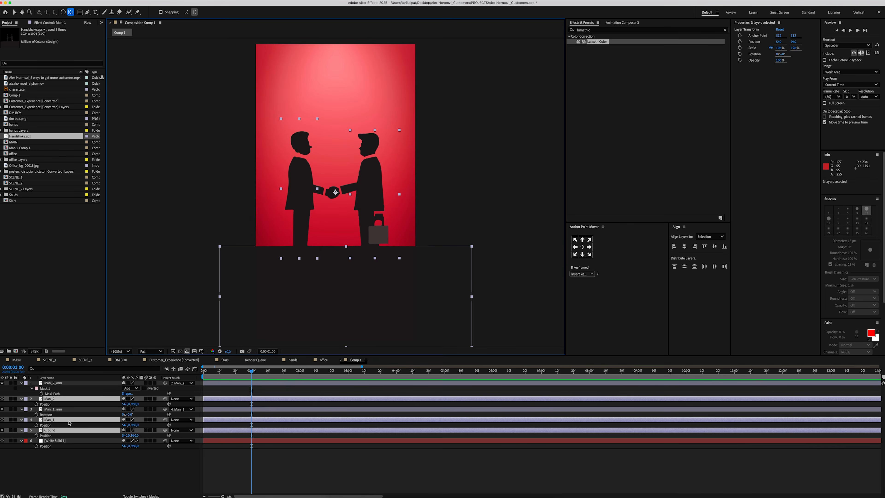
{"action": "key", "text": "alt+shift+p"}
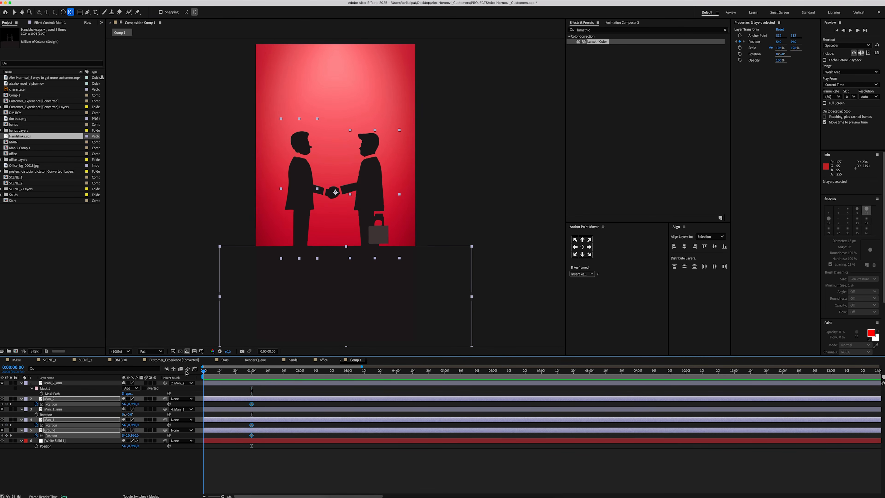
- At 0:00:00:00, move Man_2 and Man_1 out of the frame on opposite sides and the Ground down to Y 1579
{"action": "left_click", "coordinate": [88, 439]}
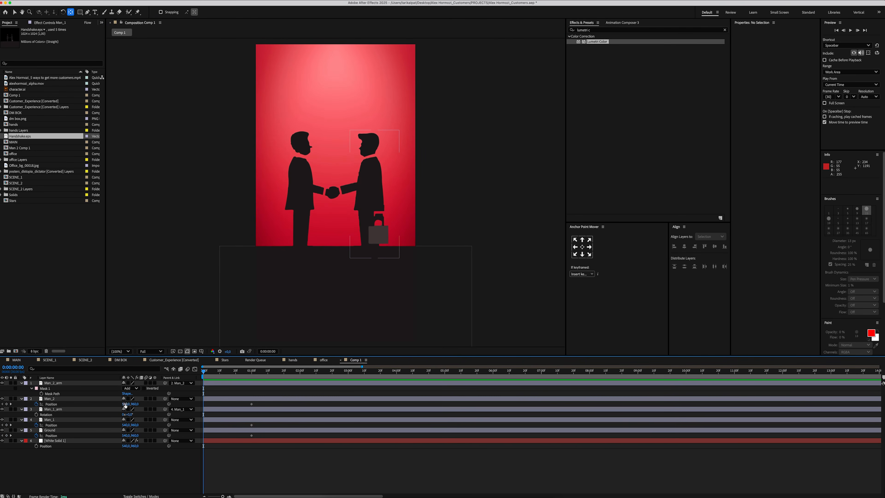
{"action": "left_click_drag", "start_coordinate": [125, 405], "coordinate": [328, 405]}
{"action": "left_click", "coordinate": [83, 420]}
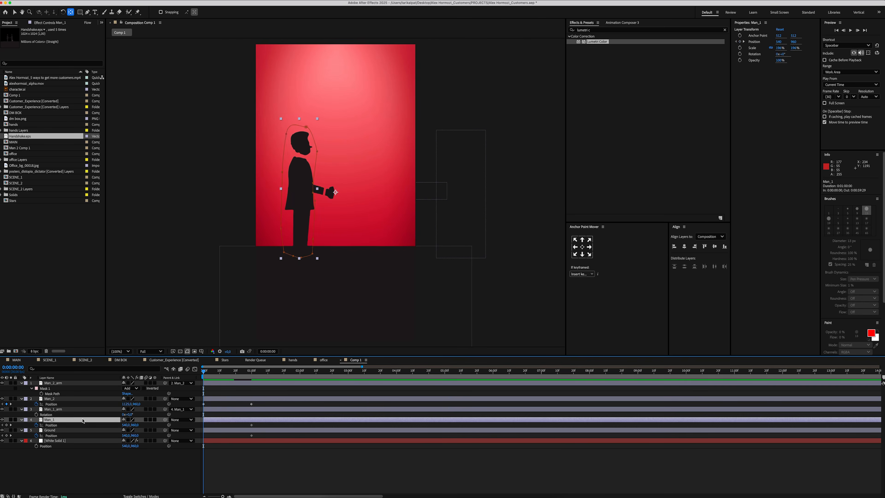
{"action": "left_click_drag", "start_coordinate": [125, 425], "coordinate": [309, 429]}
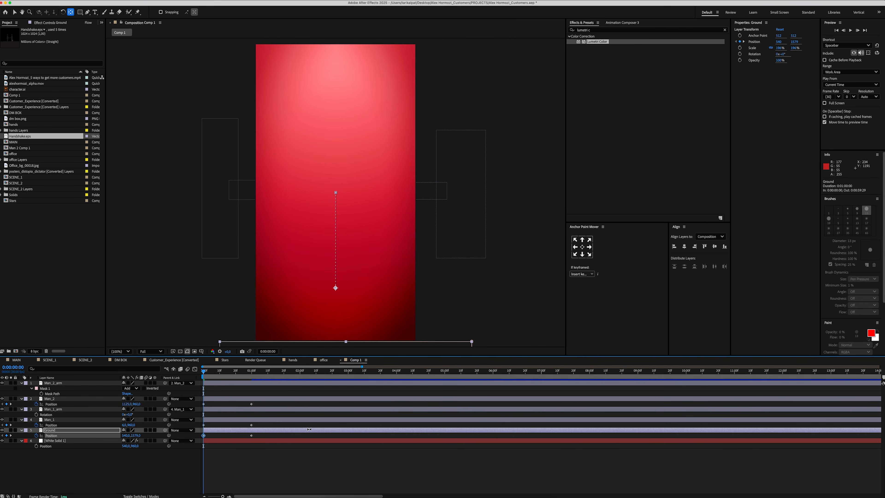
- Apply Easy Ease to the Position keyframes of both men and Ground, reshape their speed curves, and preview the entrance
{"action": "key", "text": "equal"}
{"action": "key", "text": "equal"}
{"action": "left_click_drag", "start_coordinate": [410, 404], "coordinate": [202, 436]}
{"action": "right_click", "coordinate": [203, 435]}
{"action": "mouse_move", "coordinate": [233, 485]}
{"action": "left_click", "coordinate": [307, 453]}
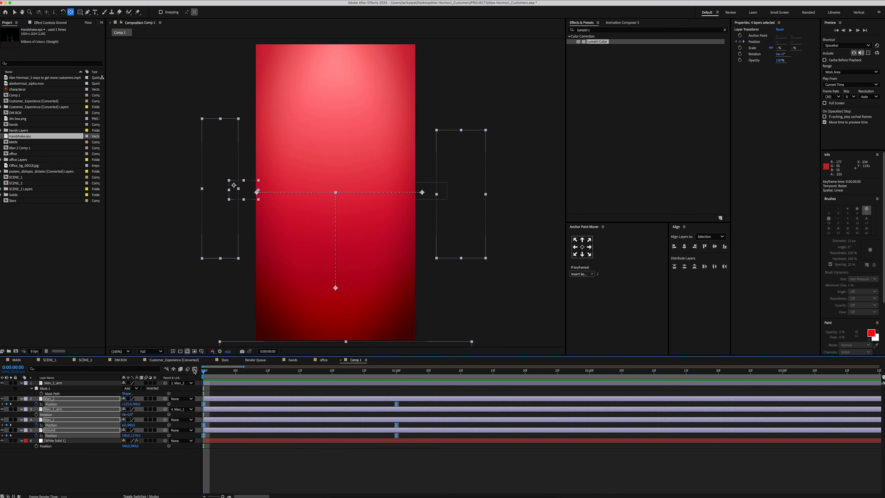
{"action": "left_click", "coordinate": [194, 369]}
{"action": "left_click_drag", "start_coordinate": [526, 476], "coordinate": [443, 477]}
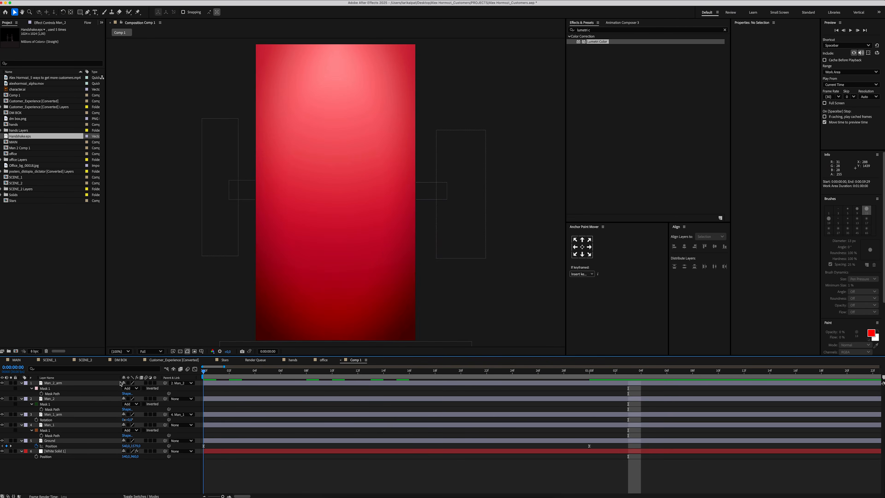
{"action": "key", "text": "Home"}
{"action": "key", "text": "space"}
{"action": "key", "text": "space"}
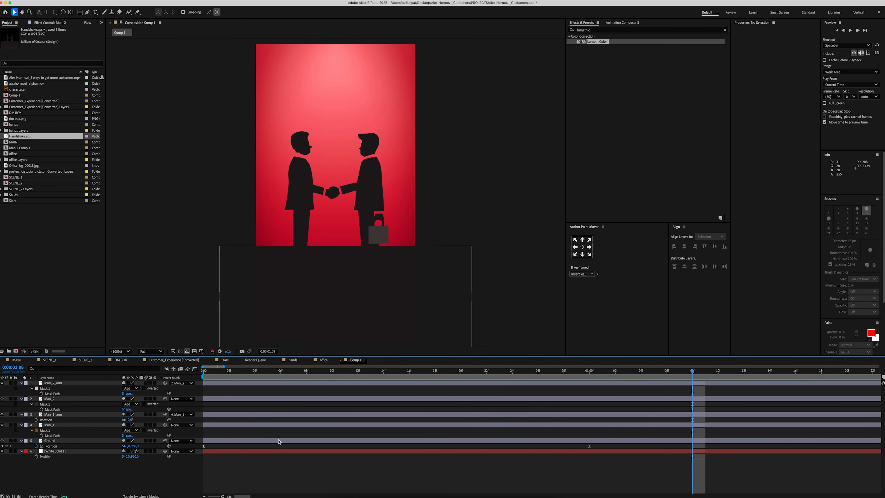
- Set Rotation keyframes at 0:00:01:07 on Man_2_arm and Man_1_arm
{"action": "key", "text": "minus"}
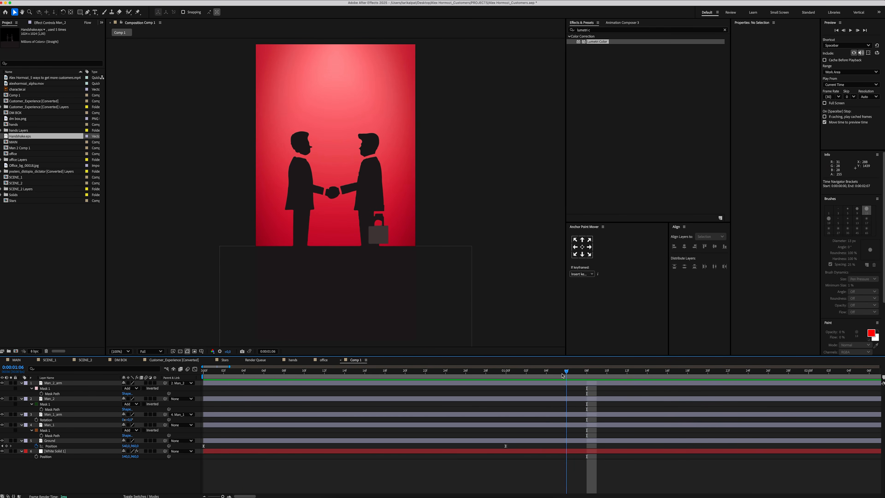
{"action": "left_click", "coordinate": [57, 384]}
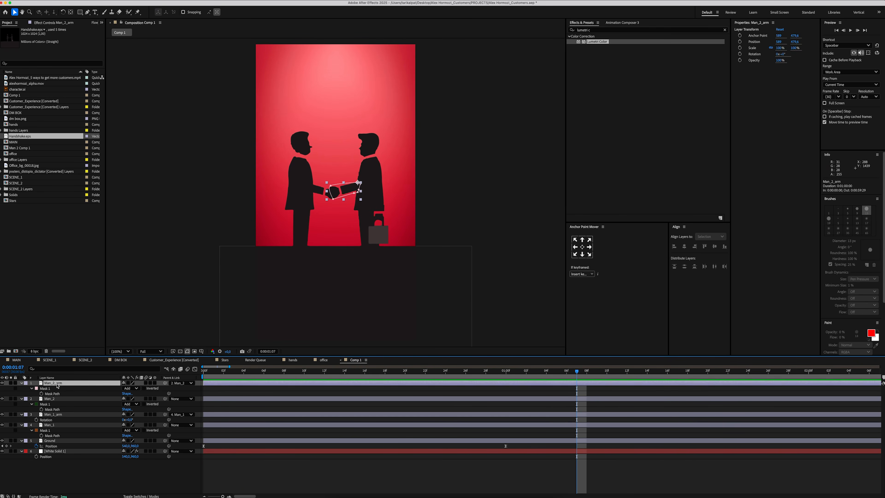
{"action": "left_click", "coordinate": [55, 415], "text": "super"}
{"action": "key", "text": "r"}
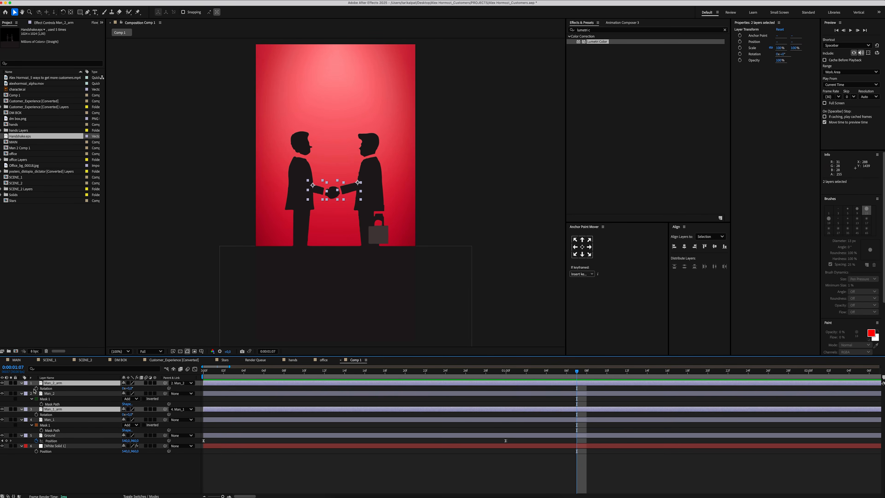
{"action": "key", "text": "alt+shift+r"}
- At 0:00:00:22, rotate Man_1_arm and Man_2_arm downward until each arm is hidden against its man's body
{"action": "left_click_drag", "start_coordinate": [576, 372], "coordinate": [426, 379]}
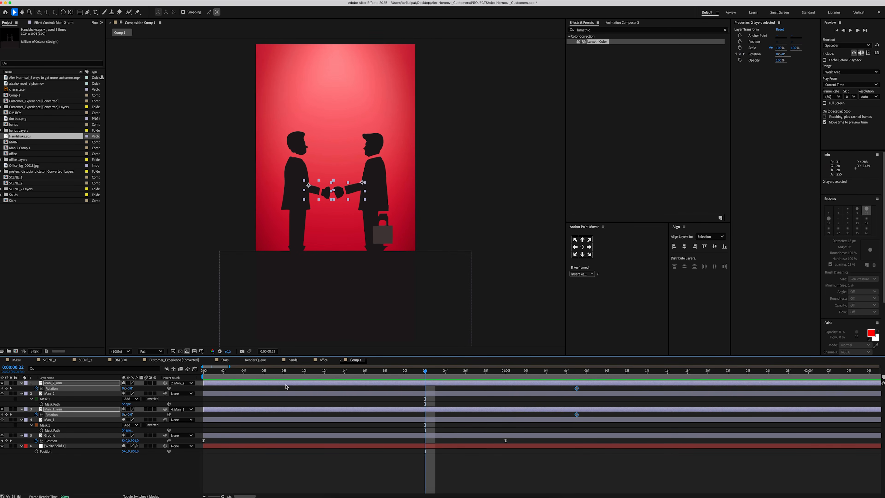
{"action": "left_click", "coordinate": [69, 409]}
{"action": "left_click_drag", "start_coordinate": [128, 415], "coordinate": [111, 396]}
{"action": "left_click", "coordinate": [52, 383]}
{"action": "left_click", "coordinate": [244, 471]}
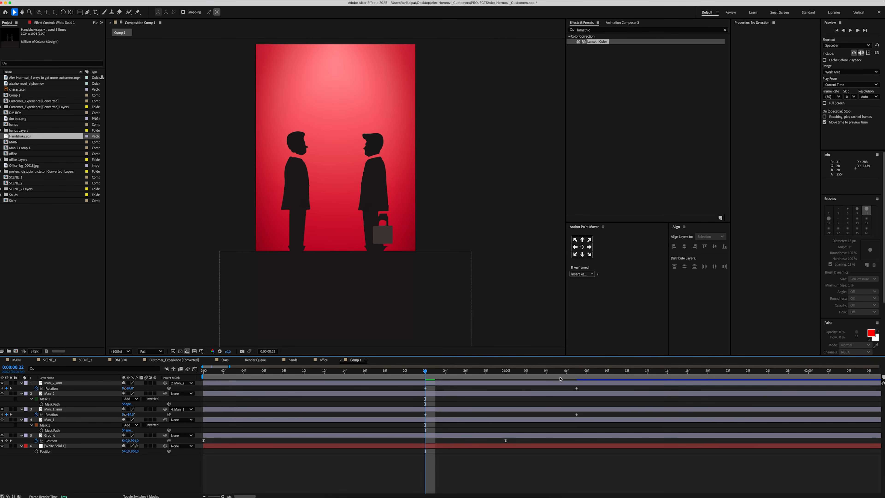
- Apply Easy Ease to both arms' Rotation keyframes, steepen the middle of their speed curves, and preview the handshake
{"action": "left_click_drag", "start_coordinate": [593, 386], "coordinate": [417, 418]}
{"action": "right_click", "coordinate": [426, 415]}
{"action": "mouse_move", "coordinate": [471, 492]}
{"action": "left_click", "coordinate": [523, 456]}
{"action": "left_click", "coordinate": [195, 369]}
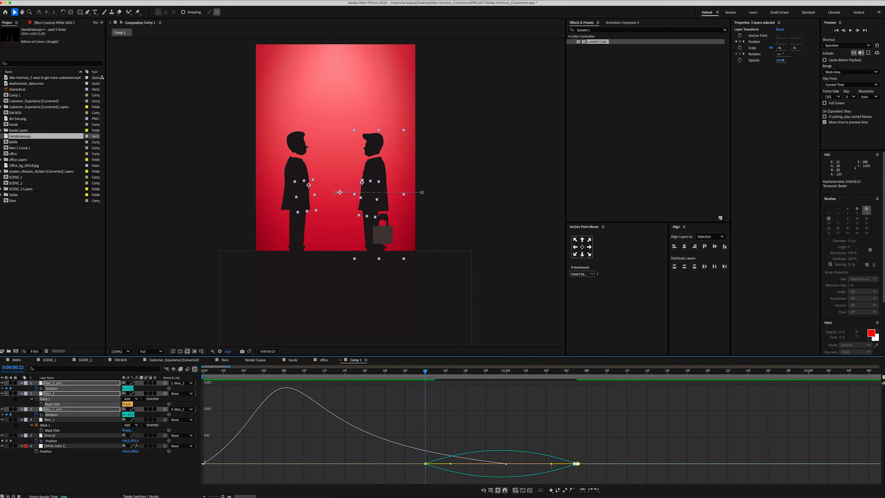
{"action": "left_click_drag", "start_coordinate": [552, 465], "coordinate": [519, 465]}
{"action": "left_click_drag", "start_coordinate": [450, 458], "coordinate": [464, 459]}
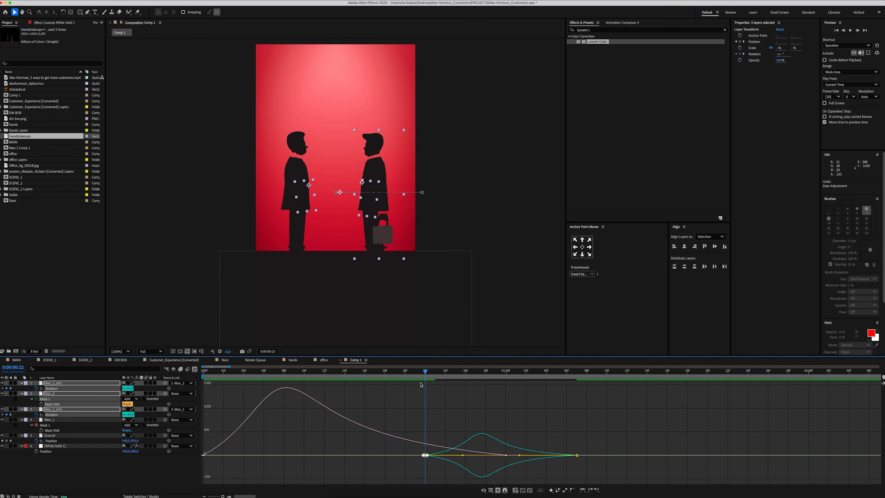
{"action": "key", "text": "space"}
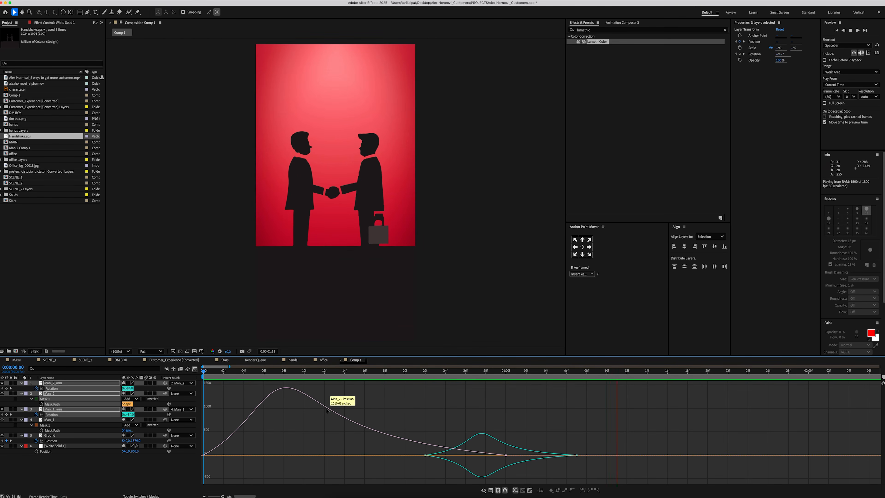
{"action": "key", "text": "space"}
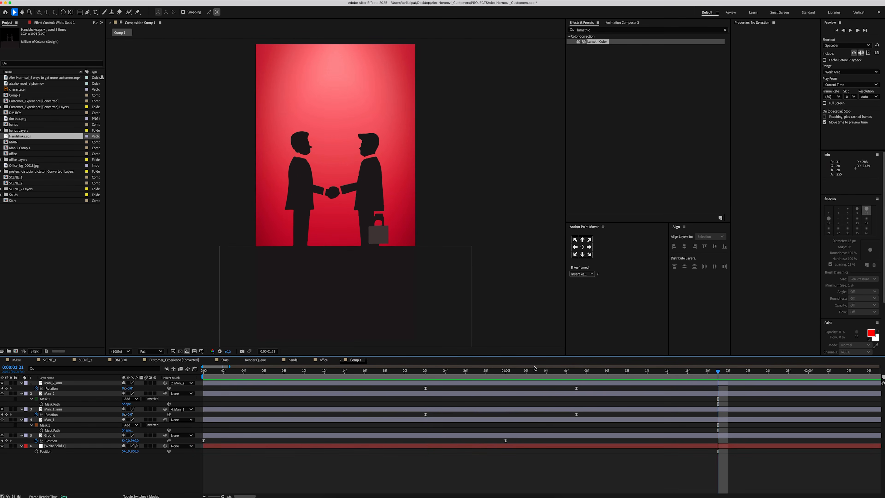
- Add a null object to Comp 1 and collapse the properties of all layers
{"action": "left_click_drag", "start_coordinate": [718, 370], "coordinate": [355, 368]}
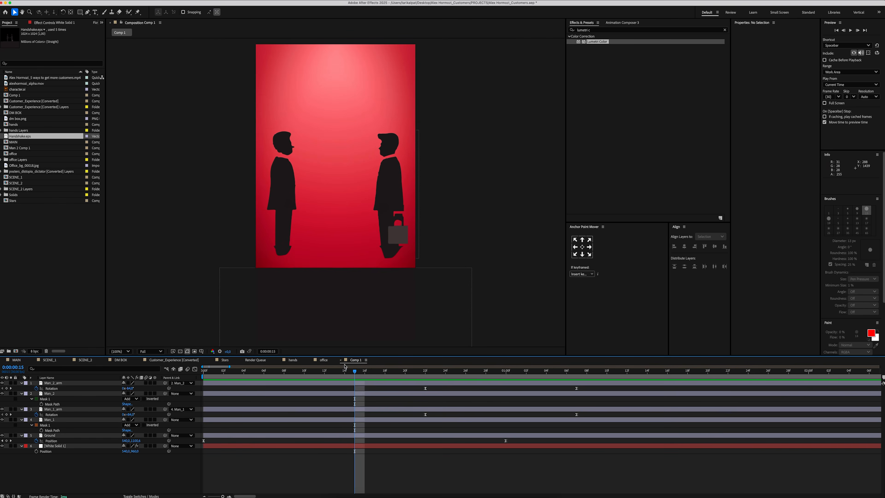
{"action": "left_click_drag", "start_coordinate": [229, 366], "coordinate": [288, 367]}
{"action": "key", "text": "minus"}
{"action": "left_click", "coordinate": [272, 372]}
{"action": "right_click", "coordinate": [72, 449]}
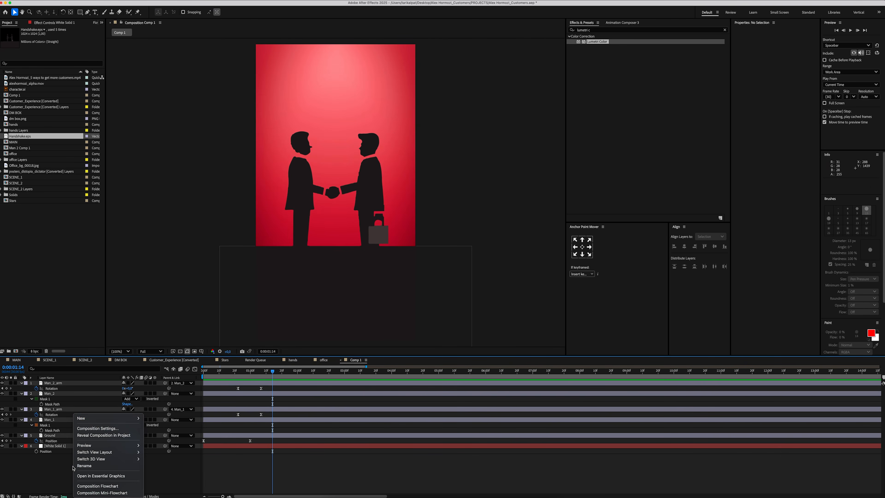
{"action": "mouse_move", "coordinate": [91, 417]}
{"action": "left_click", "coordinate": [167, 453]}
{"action": "key", "text": "super+a"}
{"action": "key", "text": "u"}
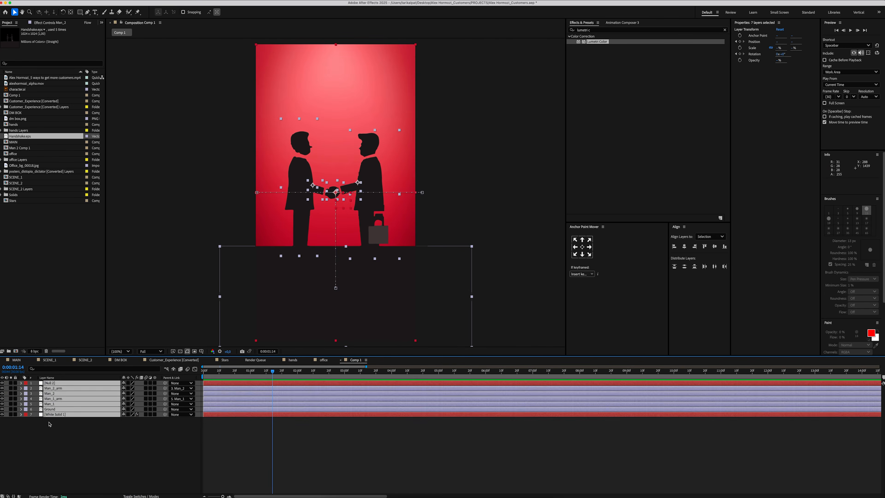
- Show the null's Scale property and parent Man_2 and Man_1 to the null
{"action": "left_click", "coordinate": [69, 438]}
{"action": "key", "text": "s"}
{"action": "left_click", "coordinate": [70, 399]}
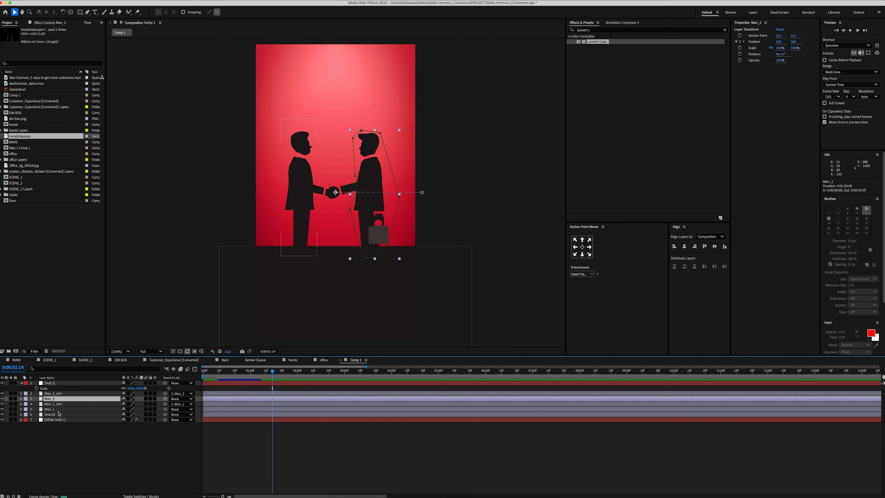
{"action": "left_click", "coordinate": [69, 409], "text": "super"}
{"action": "left_click_drag", "start_coordinate": [156, 397], "coordinate": [77, 385]}
- Keyframe the null's Scale from 180% at the start of Comp 1 to 100% at 0:00:01:08, and preview the zoom
{"action": "key", "text": "equal"}
{"action": "key", "text": "equal"}
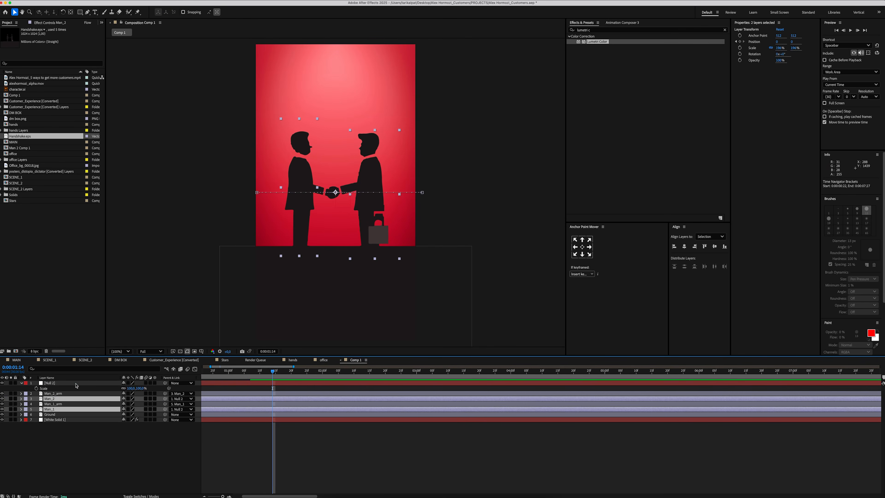
{"action": "scroll", "coordinate": [265, 410], "scroll_direction": "left", "scroll_amount": 5}
{"action": "left_click_drag", "start_coordinate": [469, 371], "coordinate": [441, 370]}
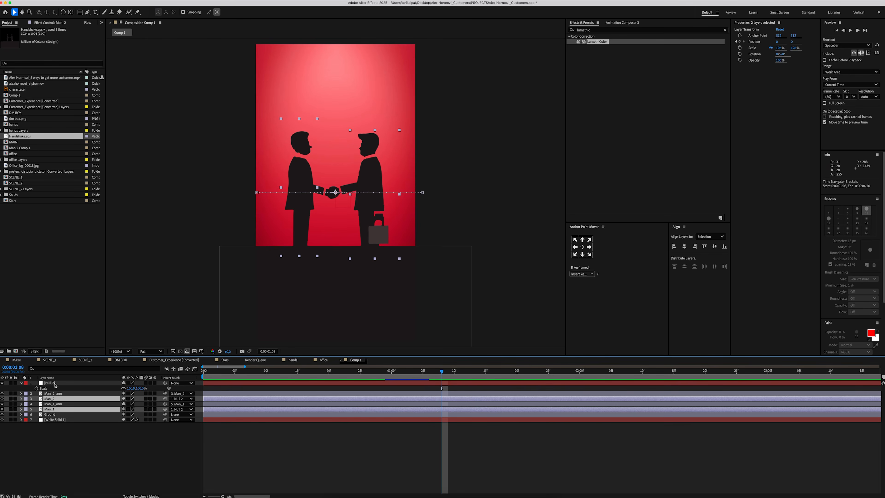
{"action": "left_click", "coordinate": [55, 385]}
{"action": "left_click", "coordinate": [37, 389]}
{"action": "key", "text": "Home"}
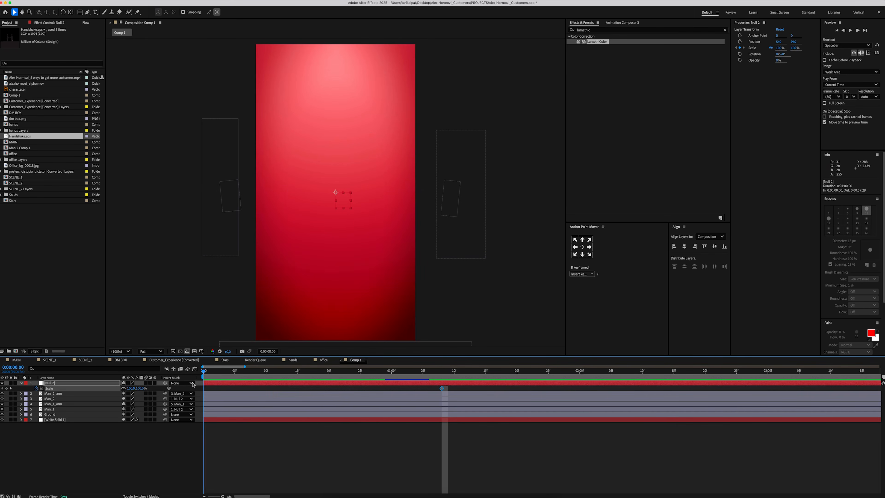
{"action": "key", "text": "Return"}
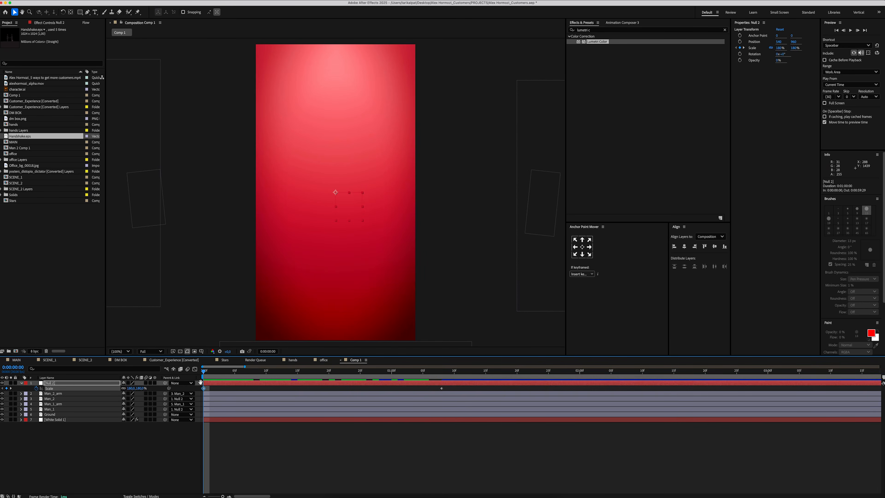
{"action": "key", "text": "space"}
{"action": "key", "text": "space"}
- Apply Easy Ease to the null's Scale keyframes, shift the speed curve's peak toward the start, and preview the result
{"action": "left_click_drag", "start_coordinate": [453, 386], "coordinate": [181, 391]}
{"action": "right_click", "coordinate": [204, 388]}
{"action": "mouse_move", "coordinate": [234, 486]}
{"action": "left_click", "coordinate": [296, 452]}
{"action": "left_click", "coordinate": [194, 369]}
{"action": "key", "text": "equal"}
{"action": "left_click_drag", "start_coordinate": [600, 389], "coordinate": [494, 387]}
{"action": "key", "text": "minus"}
{"action": "key", "text": "Home"}
{"action": "key", "text": "space"}
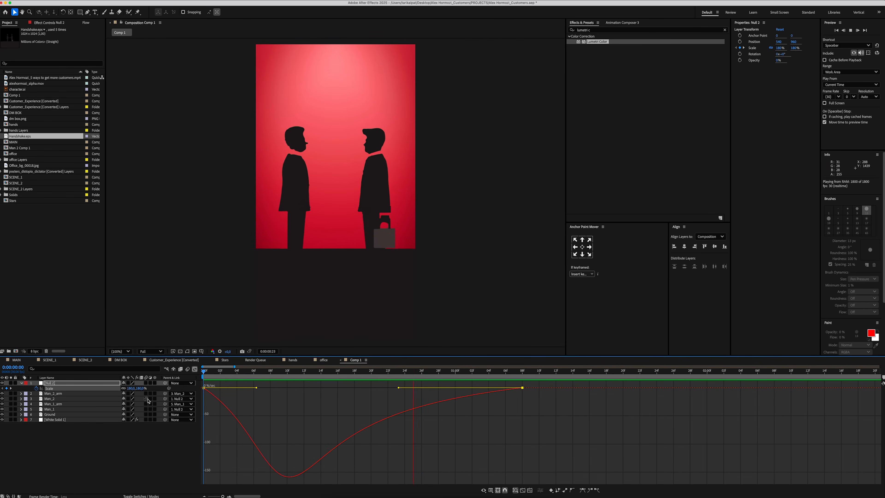
{"action": "key", "text": "space"}
{"action": "left_click", "coordinate": [194, 369]}
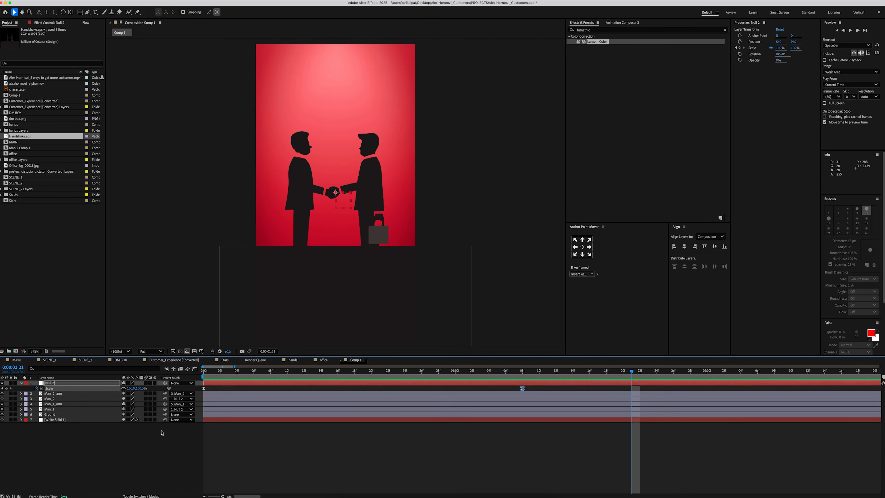
{"action": "left_click", "coordinate": [162, 440]}
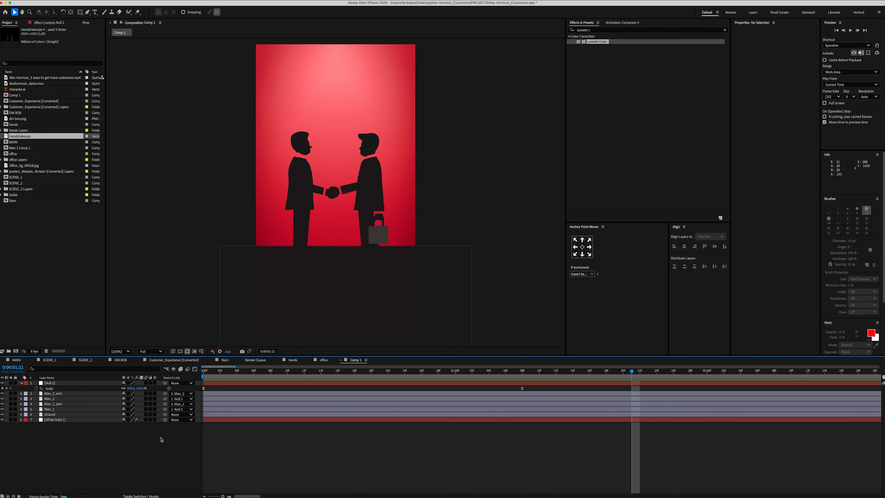
- Add Comp 1 as the top layer of the MAIN composition and shift it to start at 0:00:10:28
{"action": "left_click", "coordinate": [16, 360]}
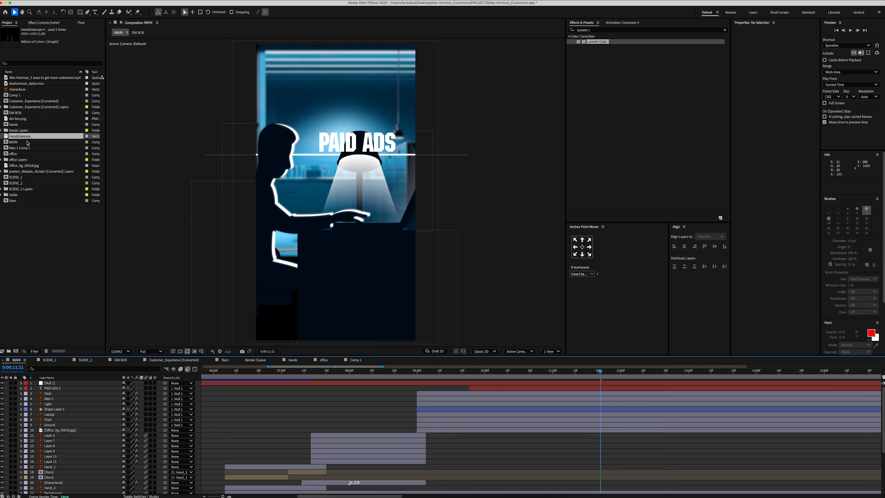
{"action": "left_click", "coordinate": [24, 94]}
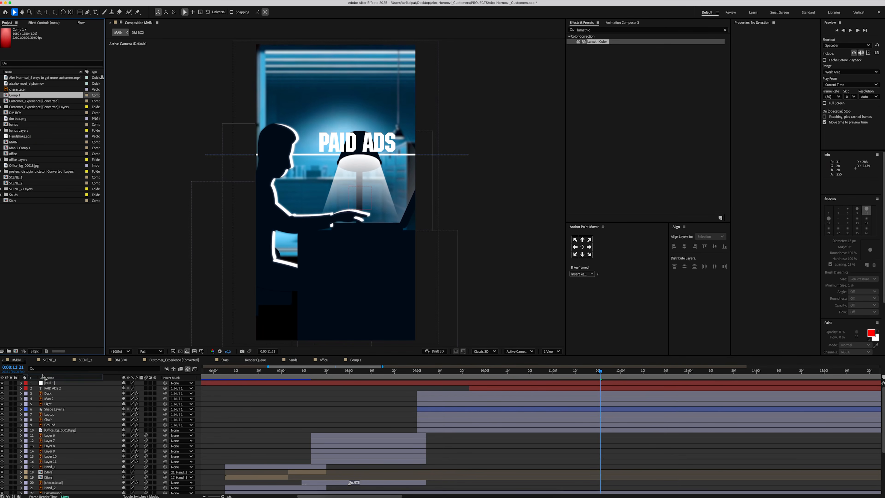
{"action": "left_click_drag", "start_coordinate": [48, 381], "coordinate": [50, 382]}
{"action": "key", "text": "minus"}
{"action": "key", "text": "minus"}
{"action": "key", "text": "minus"}
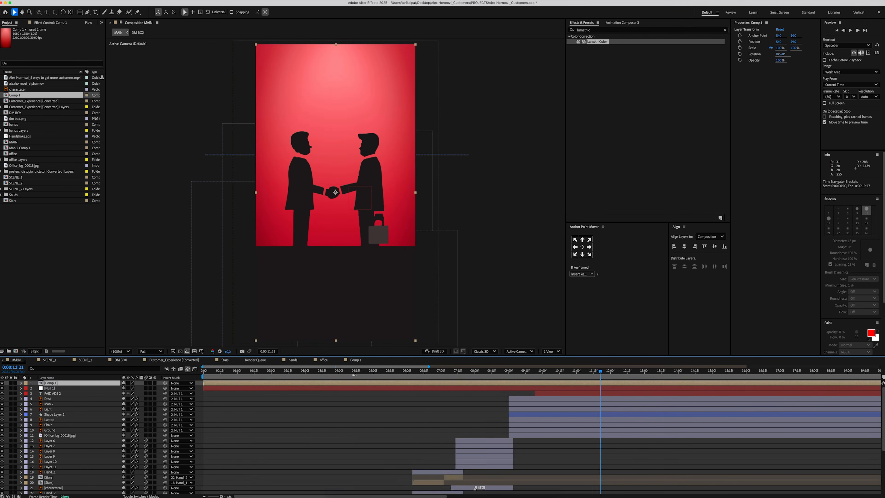
{"action": "left_click_drag", "start_coordinate": [254, 384], "coordinate": [377, 384]}
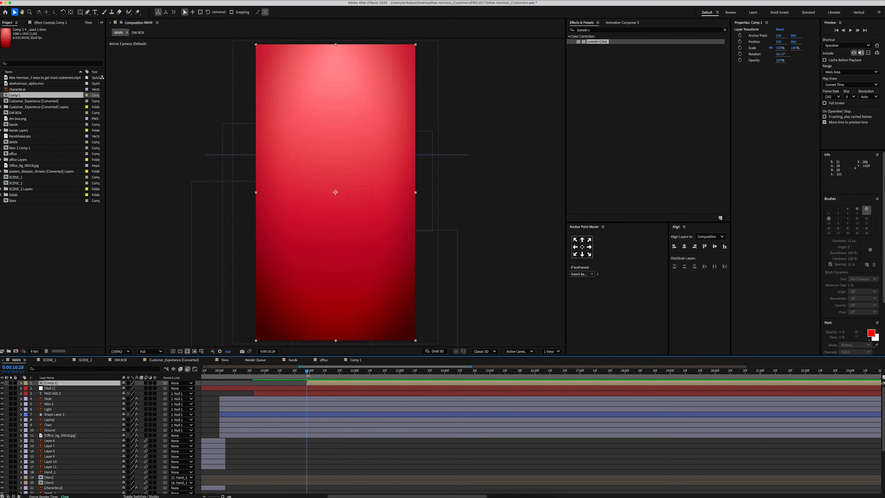
- Keyframe Comp 1's Opacity from 0% at 0:00:10:28 to 100% at 0:00:11:09 to fade it in
{"action": "key", "text": "t"}
{"action": "left_click", "coordinate": [36, 389]}
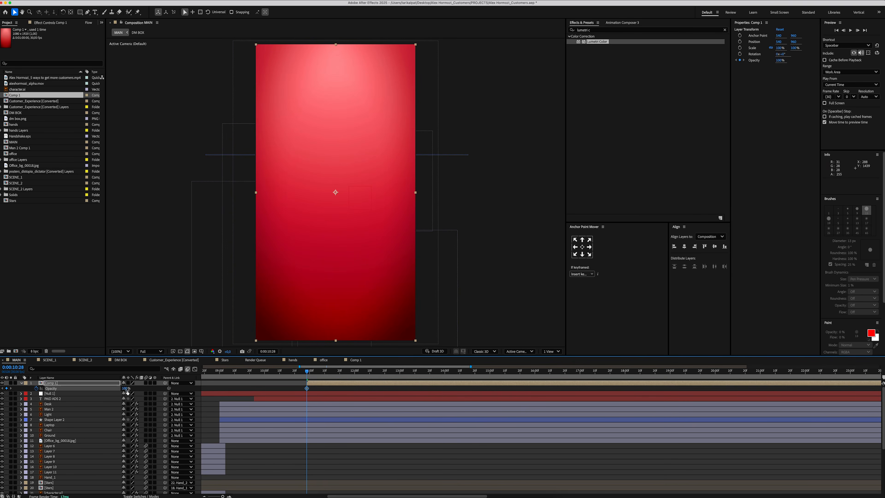
{"action": "left_click", "coordinate": [126, 389]}
{"action": "type", "text": "0"}
{"action": "key", "text": "Return"}
{"action": "key", "text": "equal"}
{"action": "left_click_drag", "start_coordinate": [312, 374], "coordinate": [340, 375]}
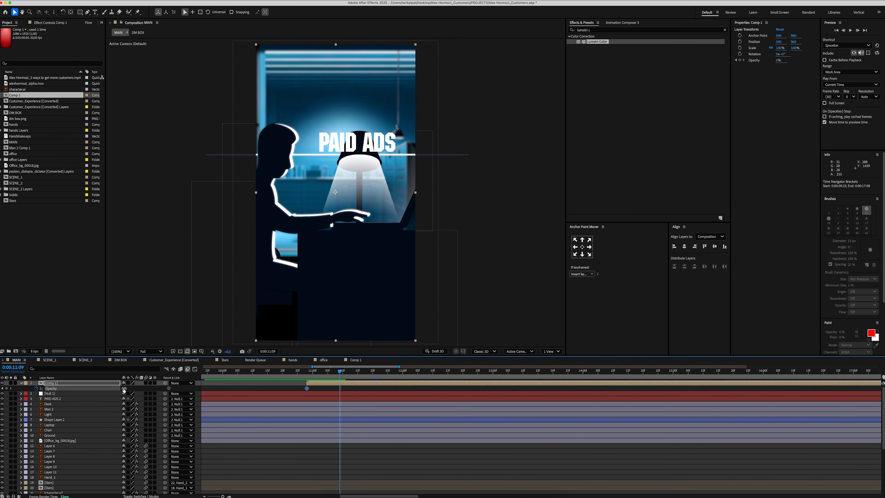
{"action": "left_click_drag", "start_coordinate": [124, 389], "coordinate": [162, 389]}
- Preview the fade, trim the handshake and office scene layers to a common end point, and save the project
{"action": "left_click", "coordinate": [258, 372]}
{"action": "key", "text": "space"}
{"action": "key", "text": "minus"}
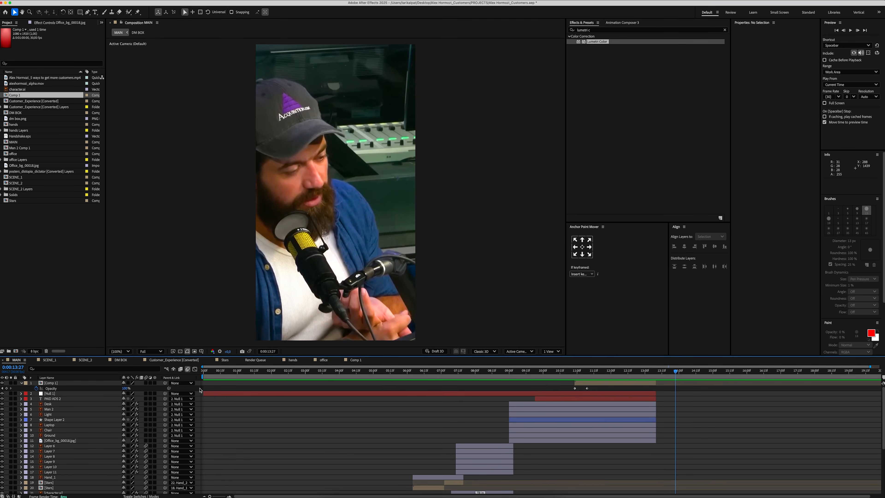
{"action": "key", "text": "j"}
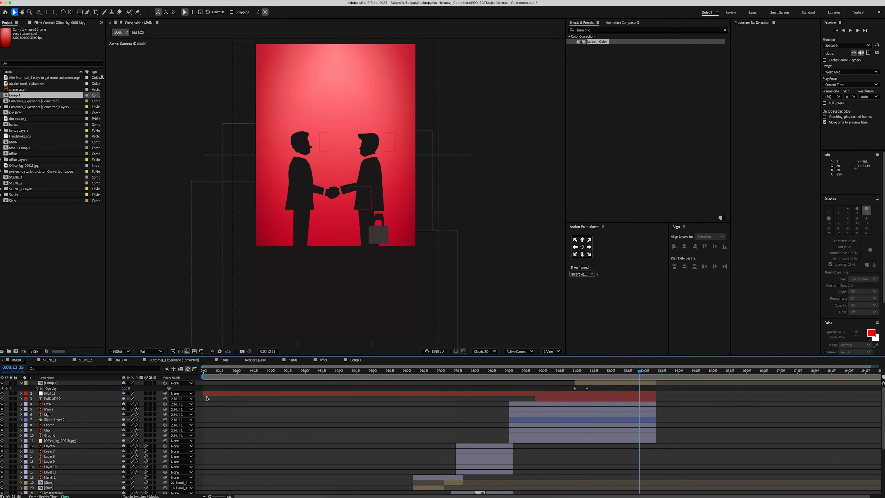
{"action": "key", "text": "super+s"}
- Add an adjustment layer at the top of MAIN and apply Lumetri Color with Saturation 110
{"action": "right_click", "coordinate": [201, 391]}
{"action": "mouse_move", "coordinate": [251, 395]}
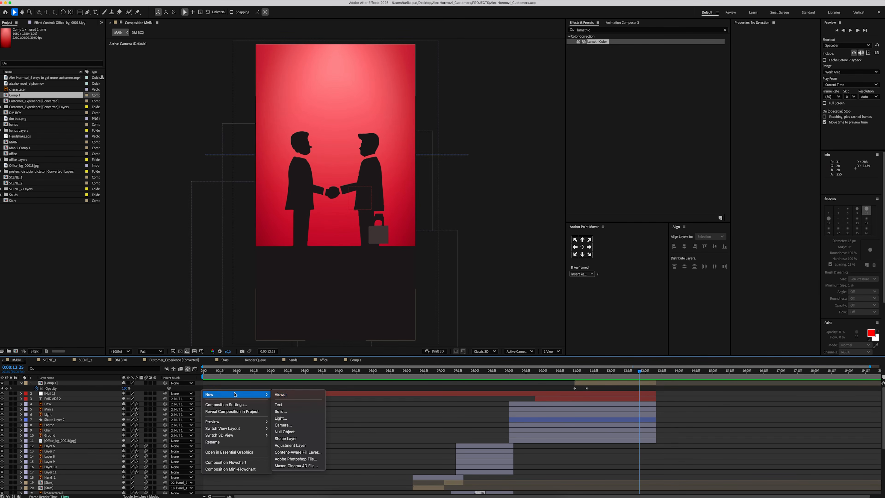
{"action": "left_click", "coordinate": [289, 446]}
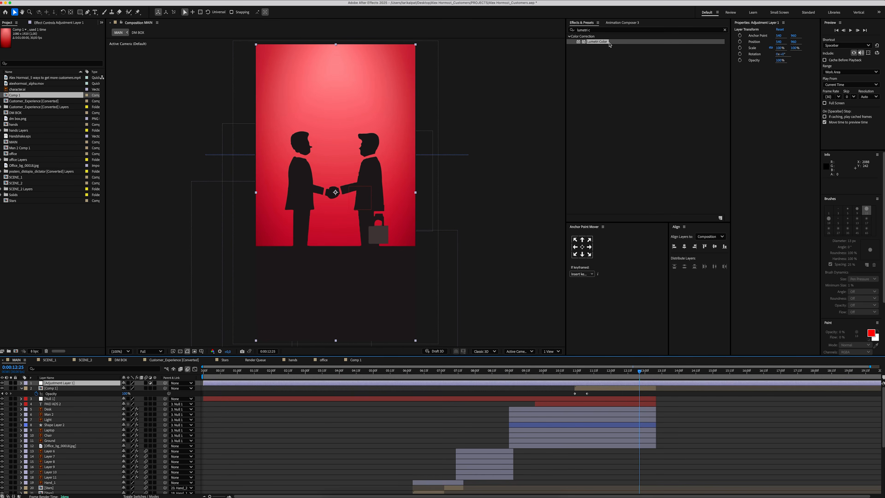
{"action": "left_click", "coordinate": [605, 30]}
{"action": "type", "text": "lumetri"}
{"action": "left_click", "coordinate": [68, 24]}
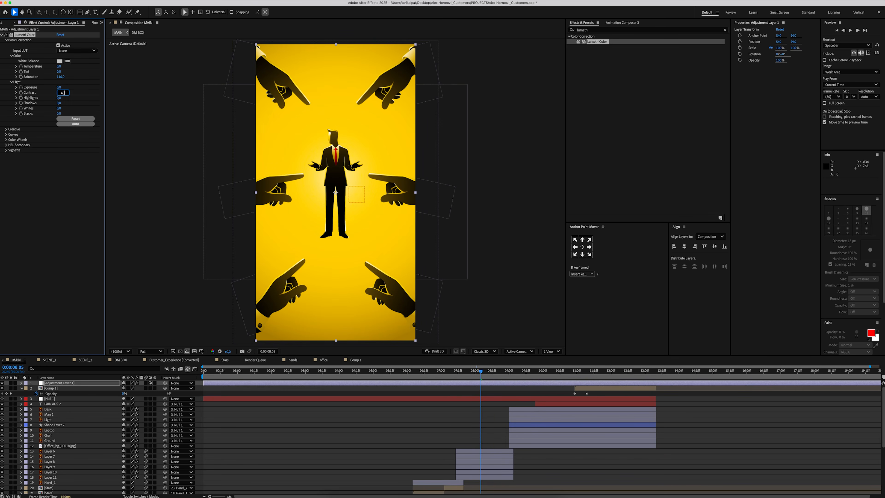
- In Lumetri Color, set Contrast to 40, adjust Highlights, and set the Vignette Amount to -1
{"action": "left_click", "coordinate": [6, 150]}
{"action": "type", "text": "-"}
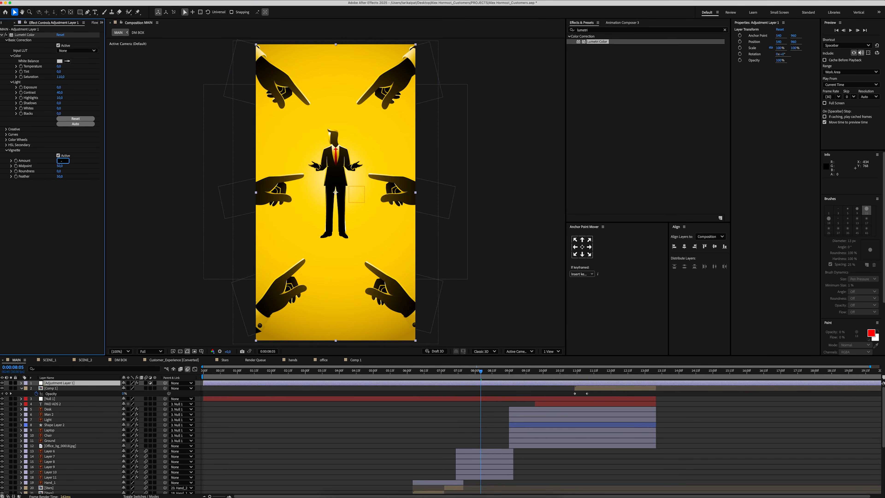
{"action": "type", "text": "1"}
{"action": "key", "text": "Return"}
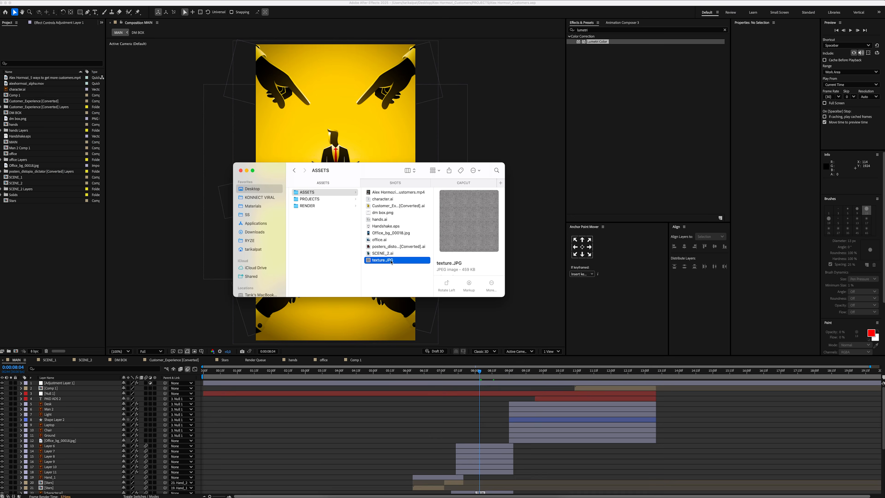
- Bring texture.JPG from the ASSETS folder into MAIN beneath the adjustment layer and scale it to about 194% to cover the frame
{"action": "left_click_drag", "start_coordinate": [396, 260], "coordinate": [64, 386]}
{"action": "key", "text": "s"}
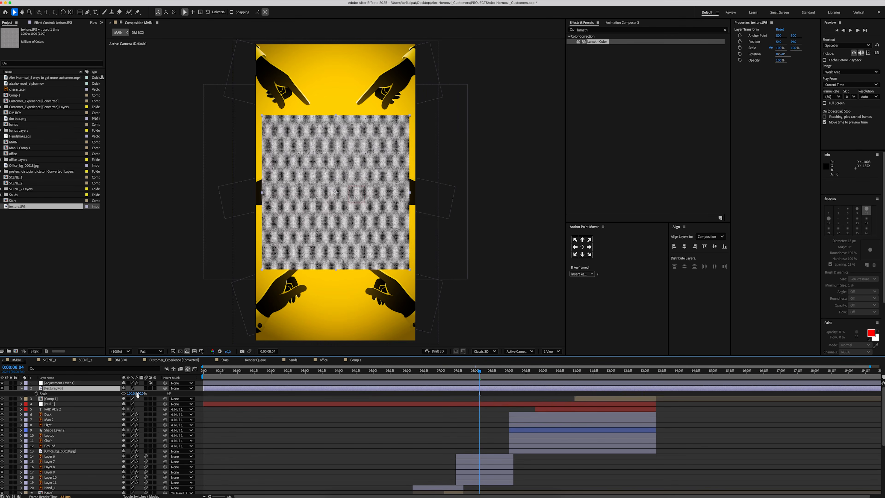
{"action": "left_click_drag", "start_coordinate": [138, 394], "coordinate": [170, 394]}
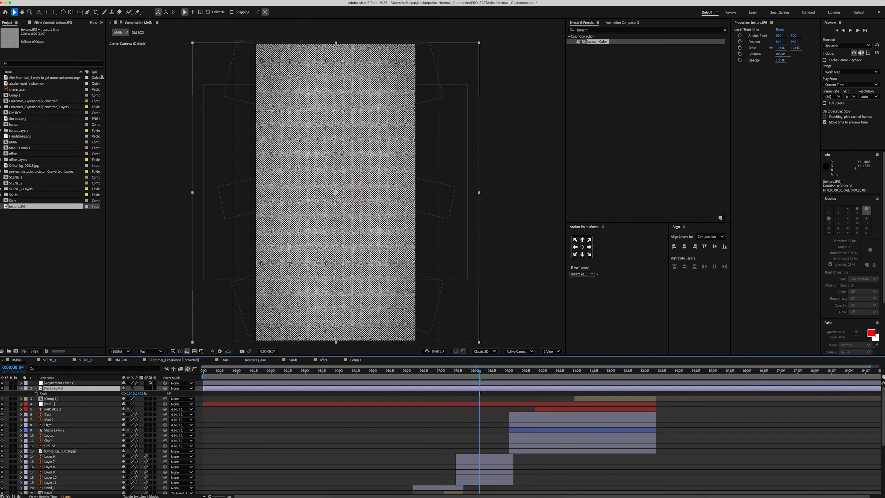
- Set the texture.JPG layer's blending mode to Overlay
{"action": "left_click", "coordinate": [131, 496]}
{"action": "left_click", "coordinate": [131, 390]}
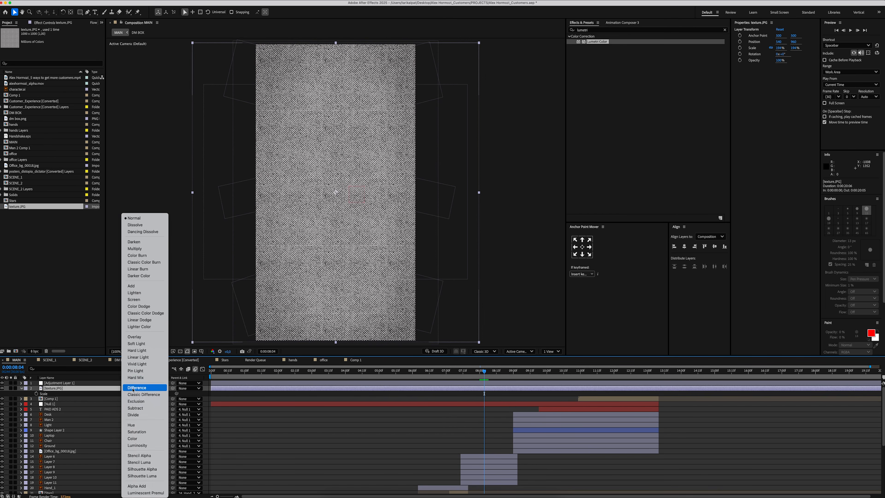
{"action": "left_click", "coordinate": [138, 351]}
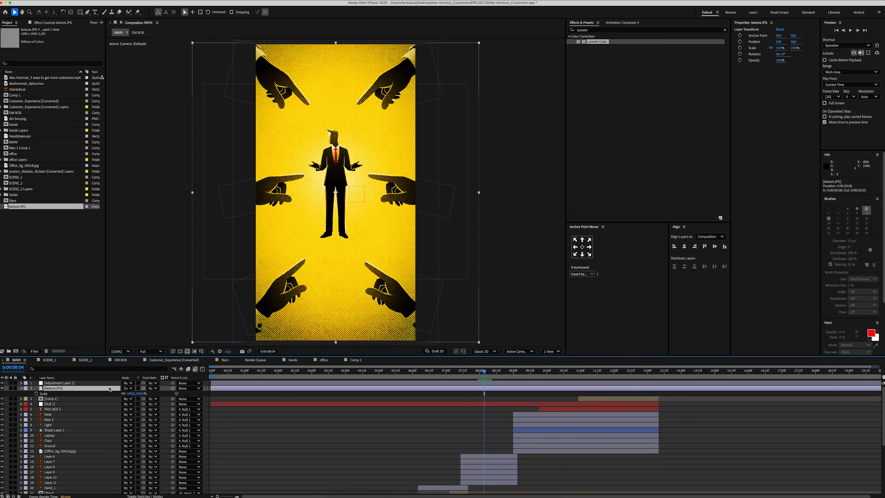